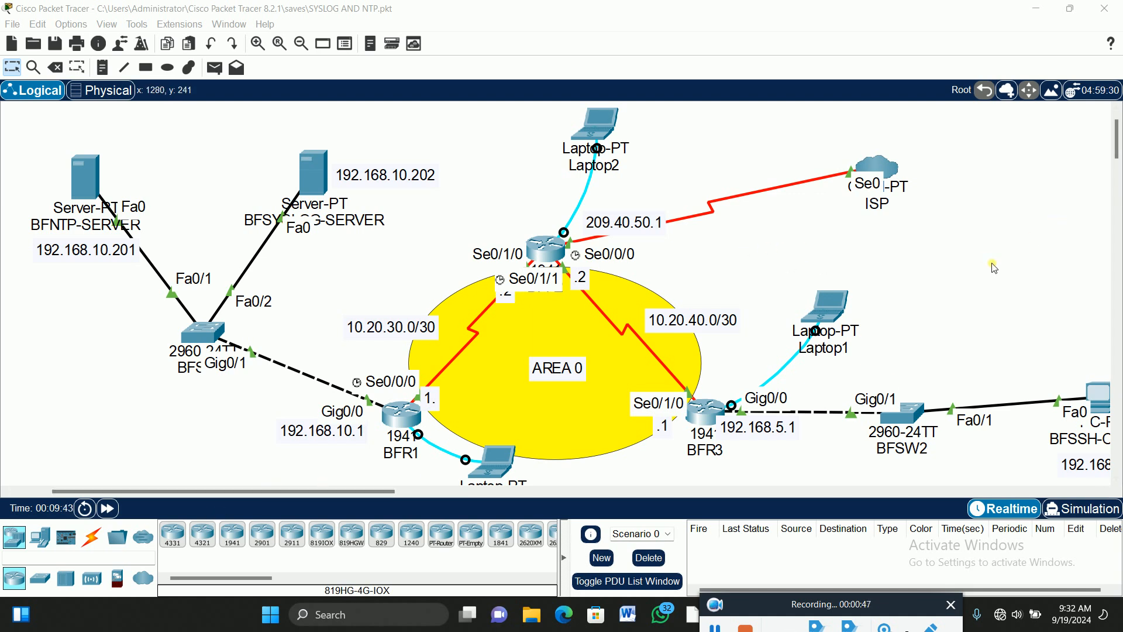
Open Laptop0's console terminal to BFR1 using the default port settings.
{"action": "scroll", "coordinate": [1004, 262], "scroll_direction": "down", "scroll_amount": 2}
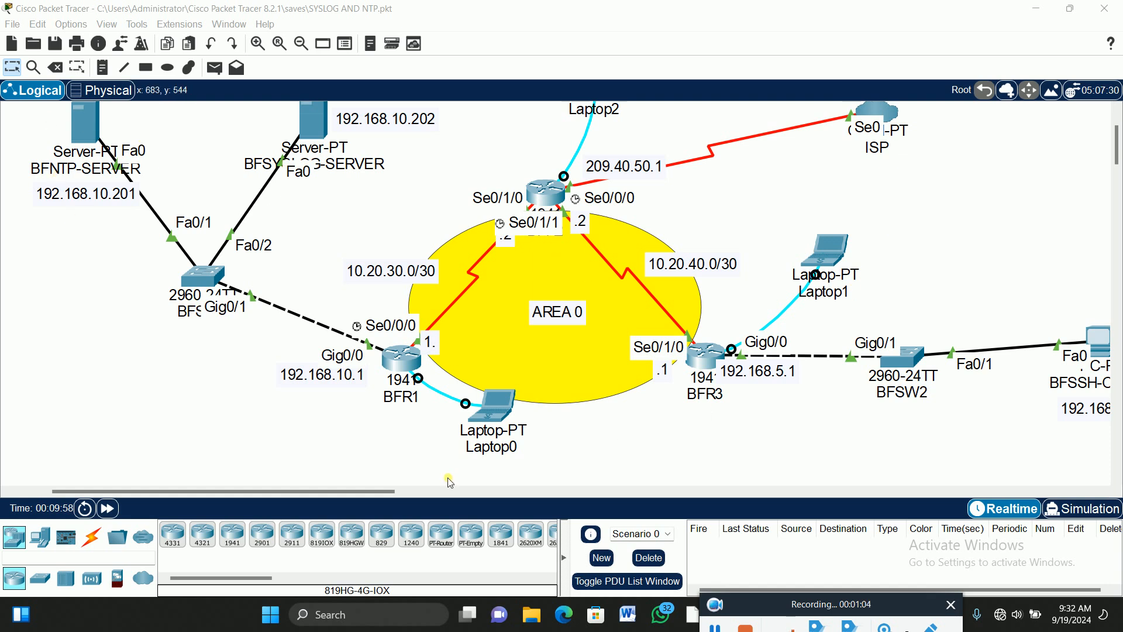
{"action": "left_click_drag", "start_coordinate": [380, 496], "coordinate": [391, 496]}
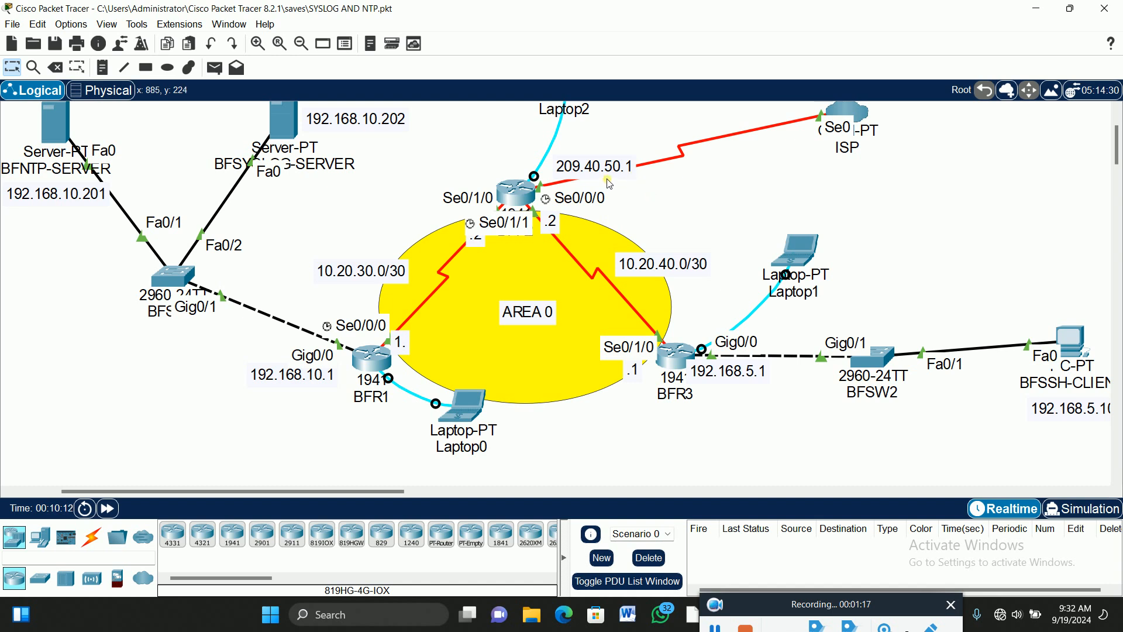
{"action": "left_click", "coordinate": [606, 157]}
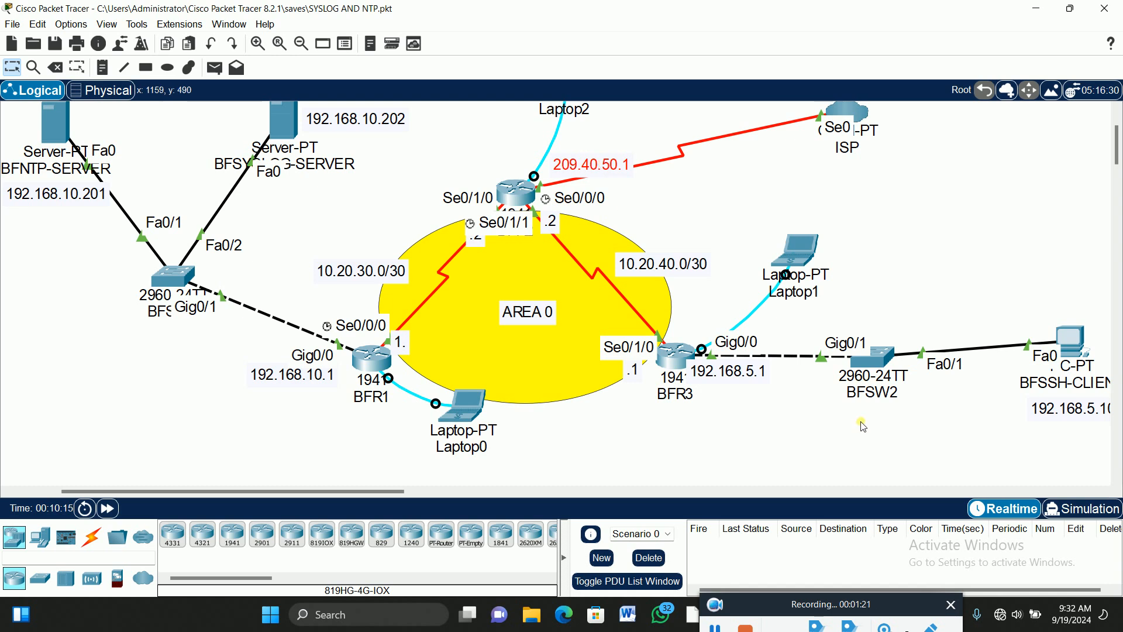
{"action": "left_click", "coordinate": [689, 200]}
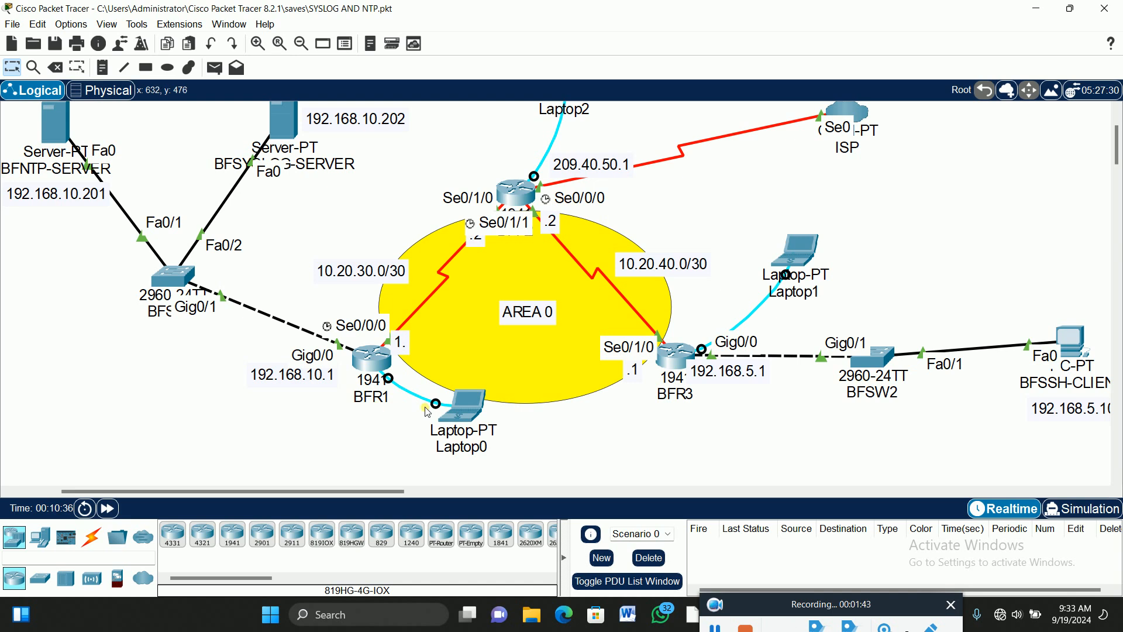
{"action": "left_click", "coordinate": [473, 404]}
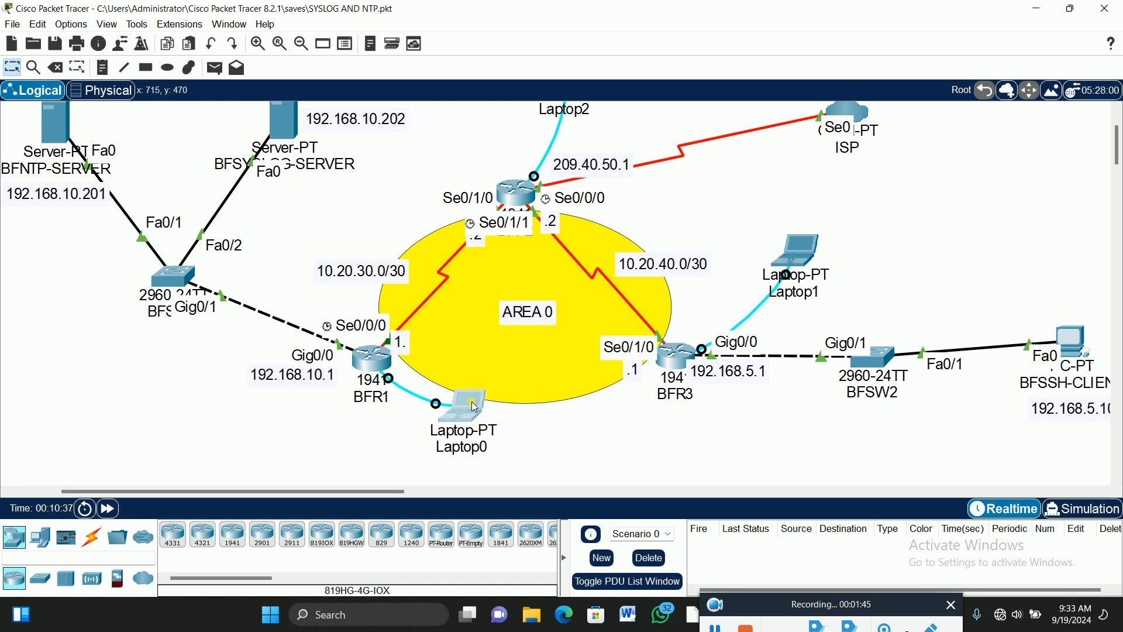
{"action": "left_click_drag", "start_coordinate": [646, 130], "coordinate": [860, 46]}
{"action": "left_click_drag", "start_coordinate": [357, 492], "coordinate": [410, 496]}
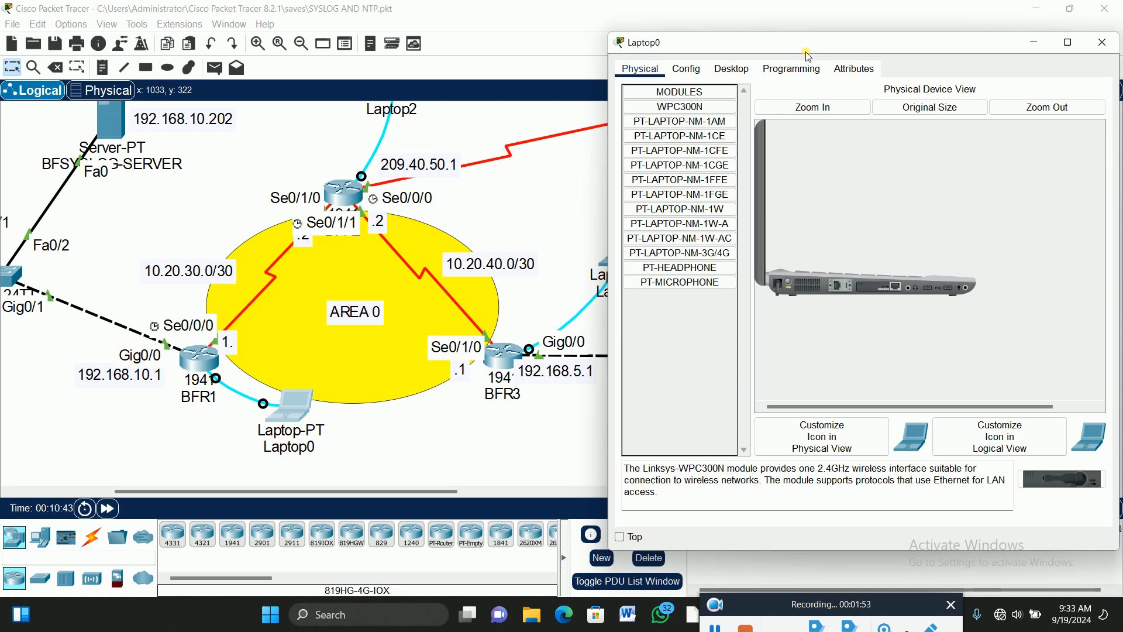
{"action": "left_click_drag", "start_coordinate": [808, 55], "coordinate": [770, 49]}
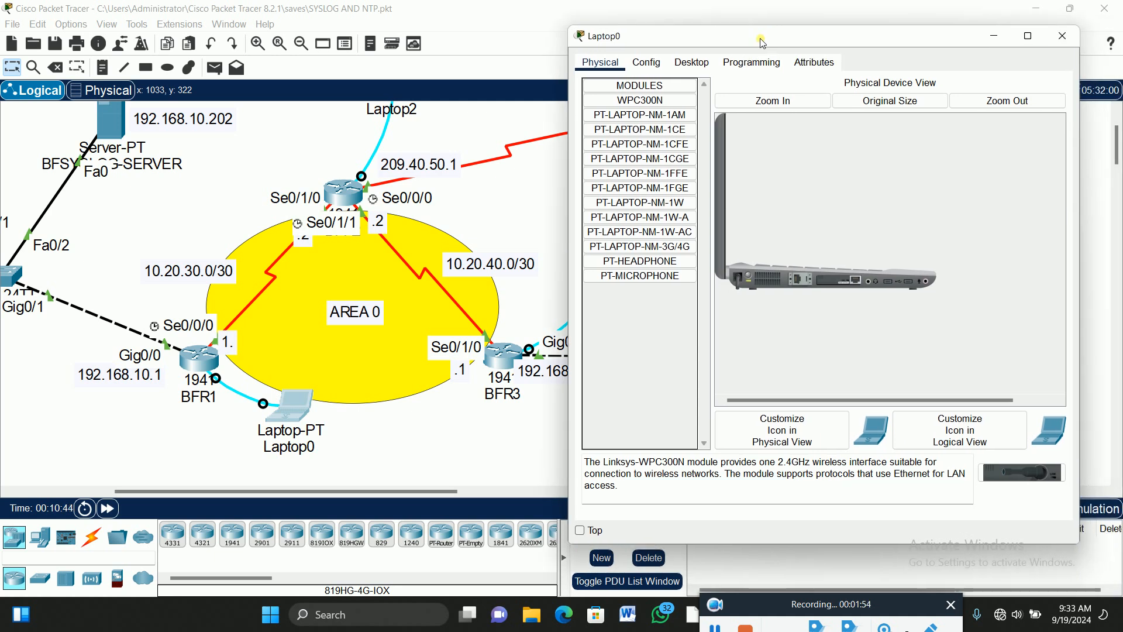
{"action": "left_click", "coordinate": [693, 62]}
{"action": "left_click", "coordinate": [815, 136]}
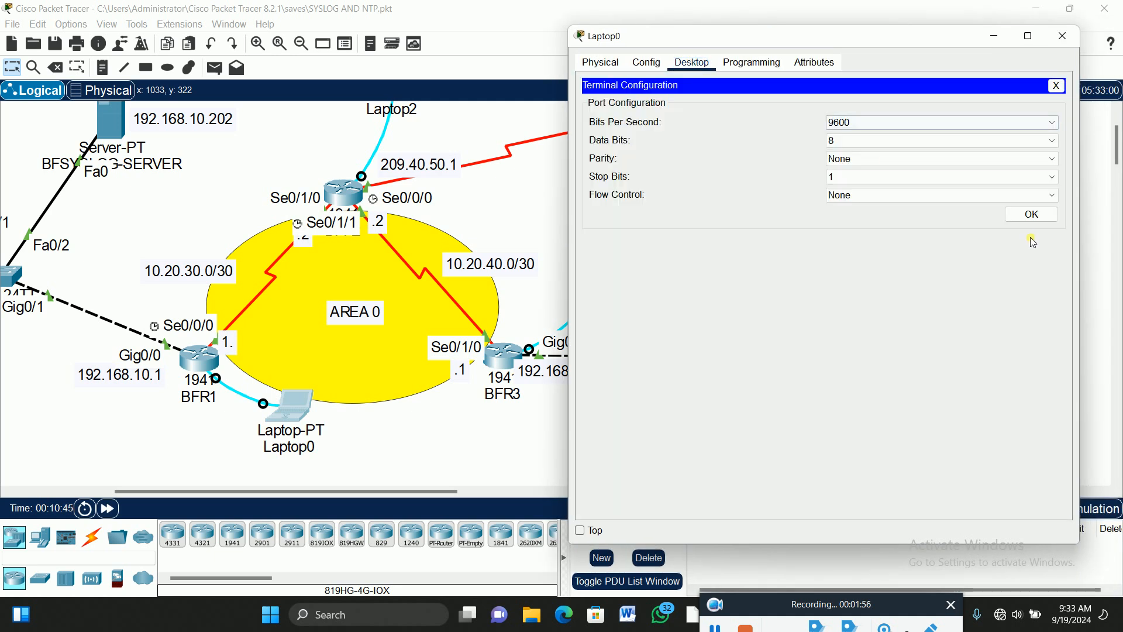
{"action": "left_click", "coordinate": [1031, 214]}
Log in to BFR1 with the console and enable passwords, then enter global configuration mode.
{"action": "key", "text": "Return"}
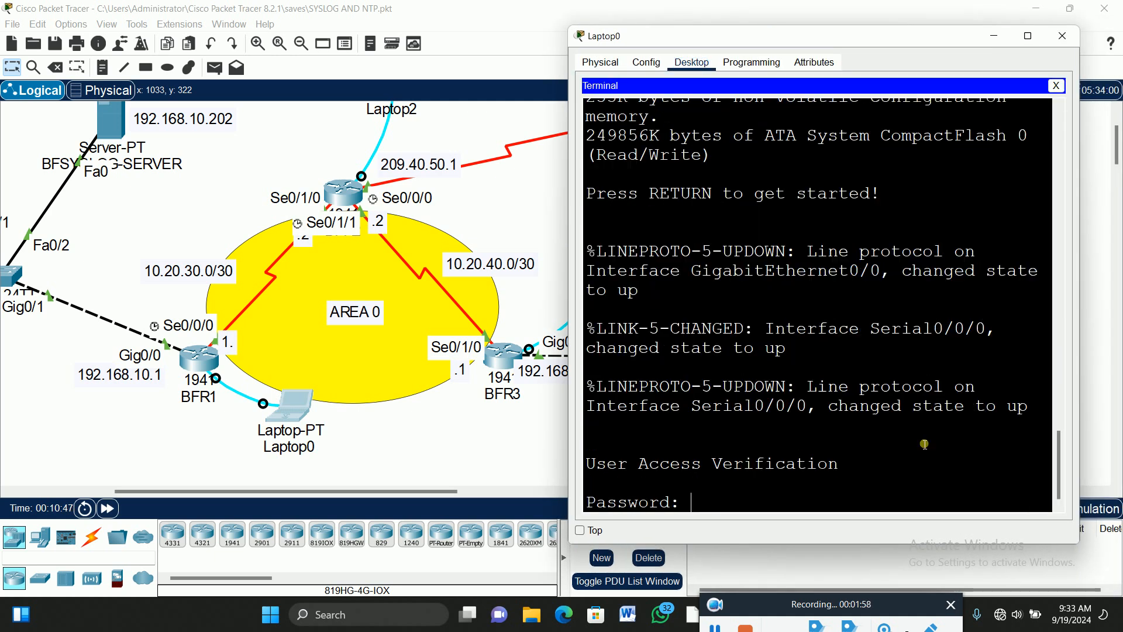
{"action": "key", "text": "Return"}
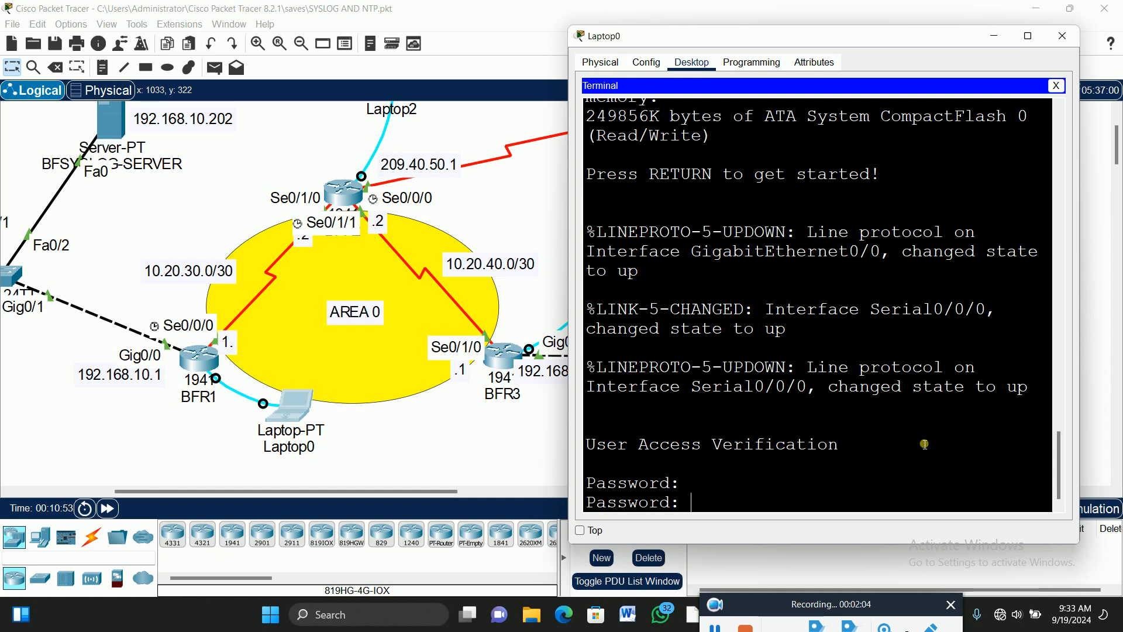
{"action": "key", "text": "Return"}
{"action": "type", "text": "en"}
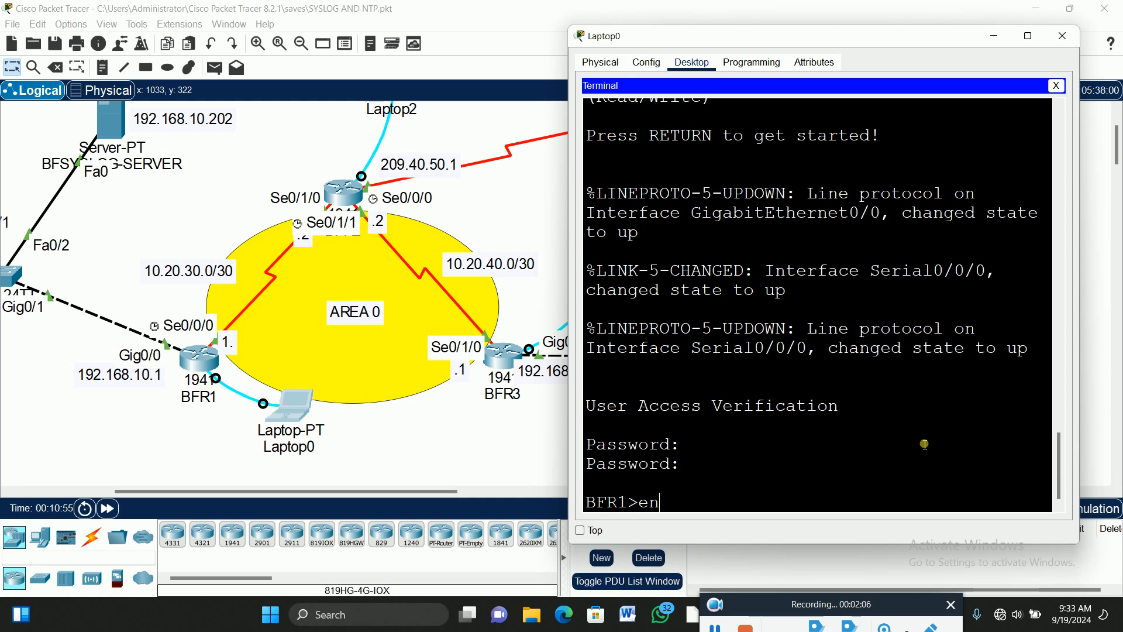
{"action": "key", "text": "Return"}
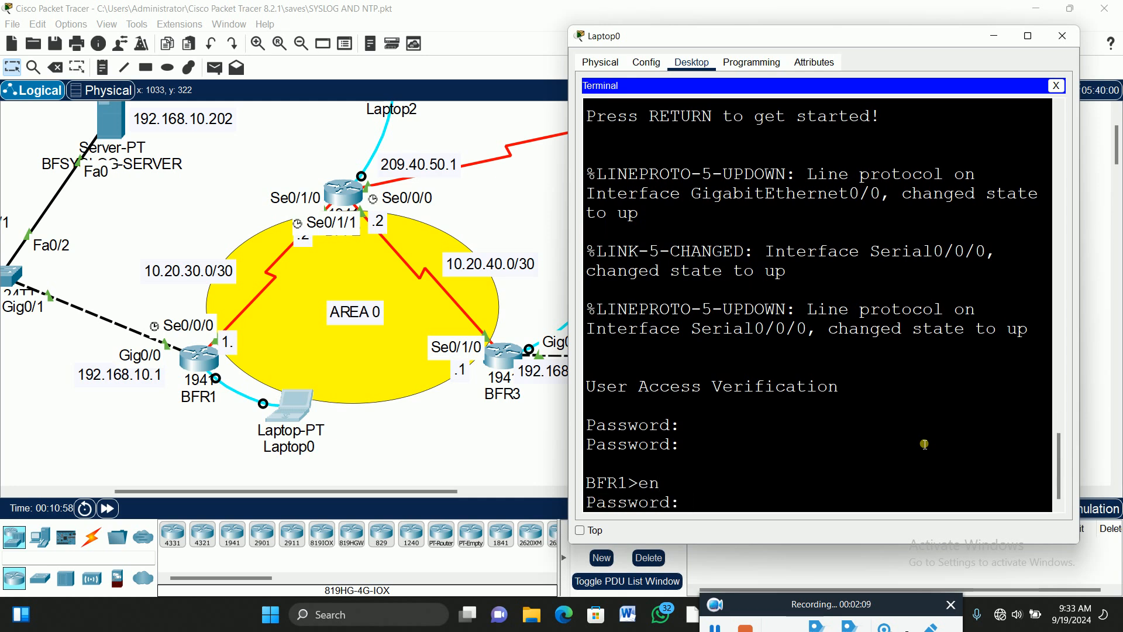
{"action": "key", "text": "Return"}
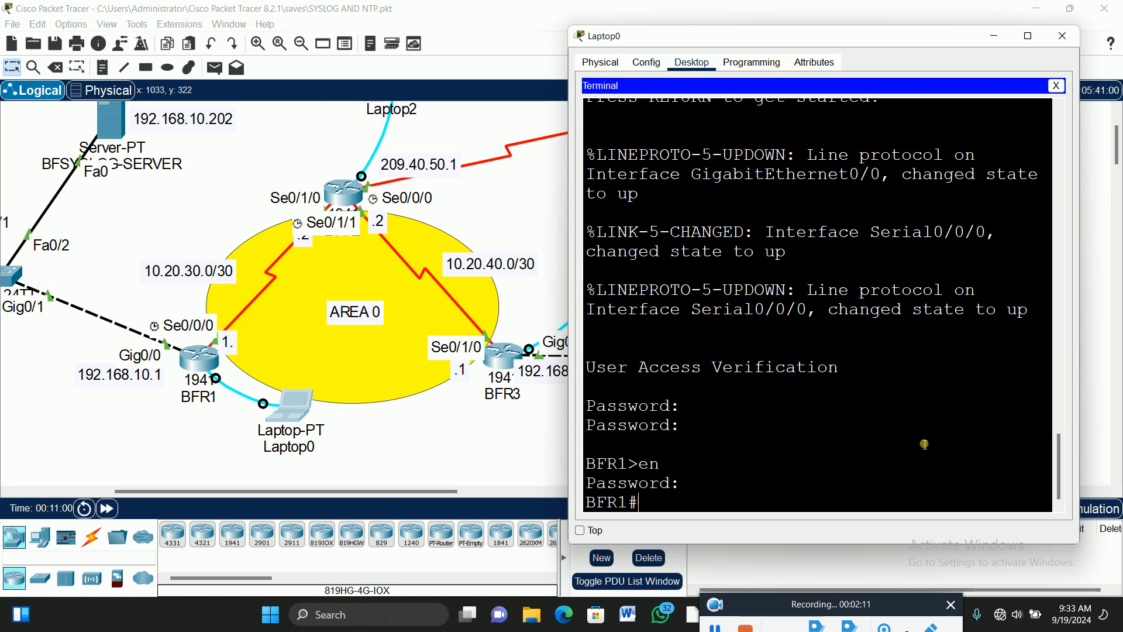
{"action": "type", "text": "config t"}
{"action": "key", "text": "Return"}
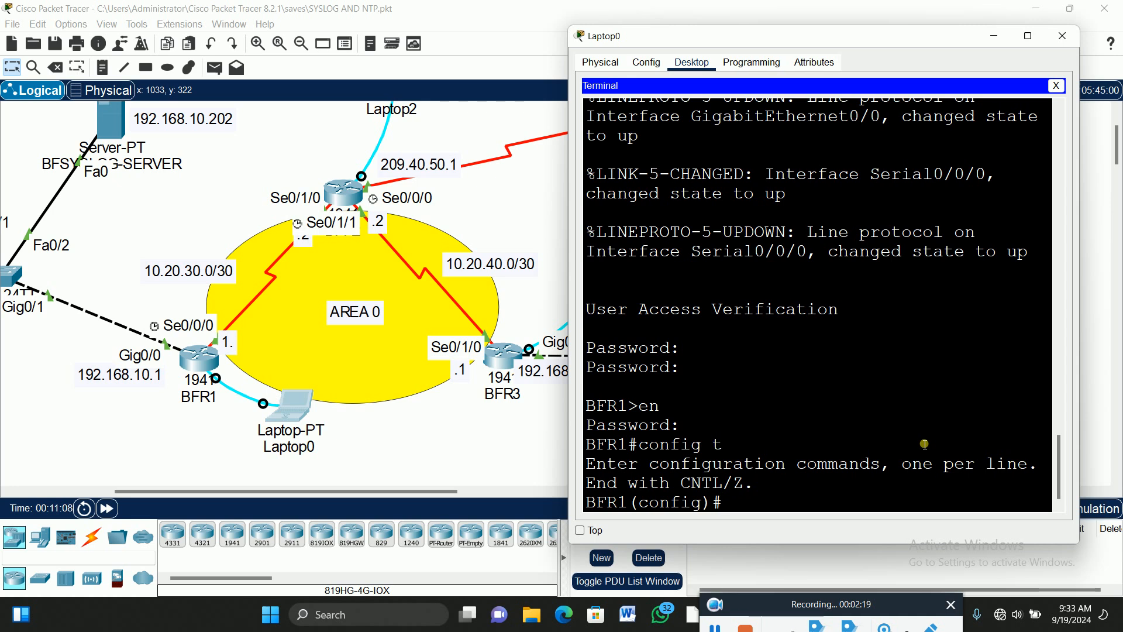
Start OSPF process 20 on BFR1 with 'router ospf 20'.
{"action": "type", "text": "router"}
{"action": "key", "text": "Tab"}
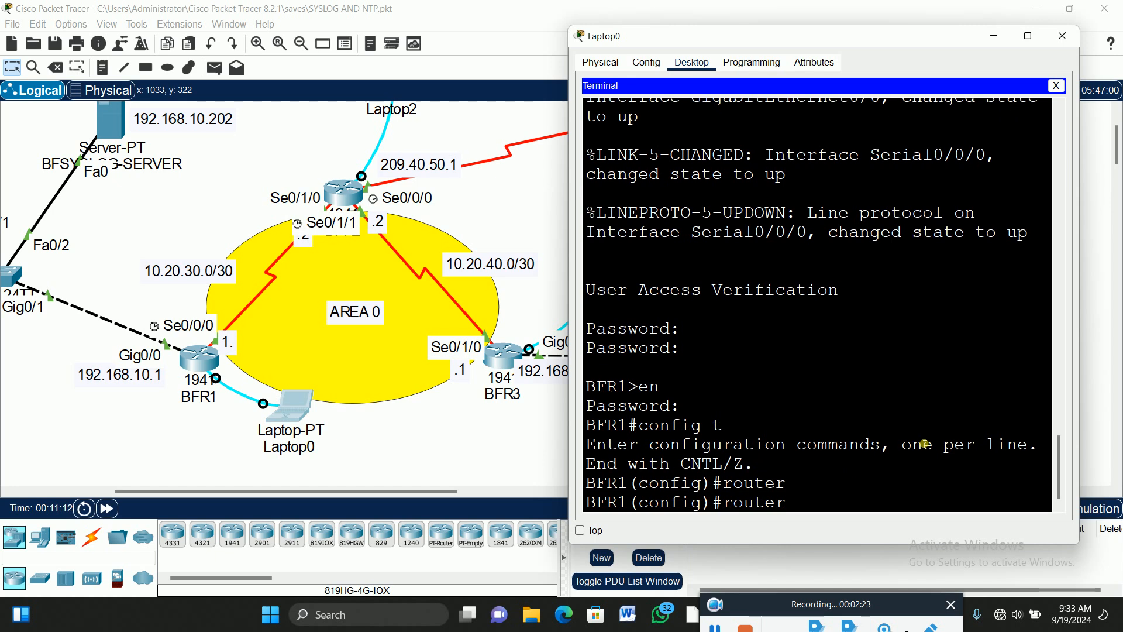
{"action": "type", "text": "os"}
{"action": "key", "text": "Tab"}
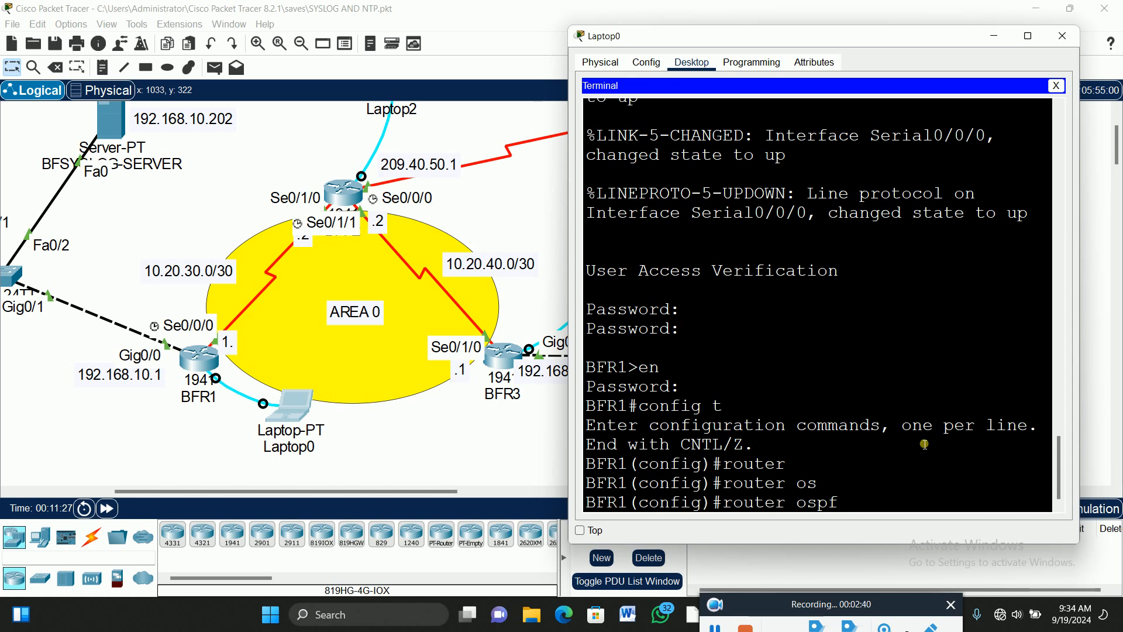
{"action": "type", "text": "?"}
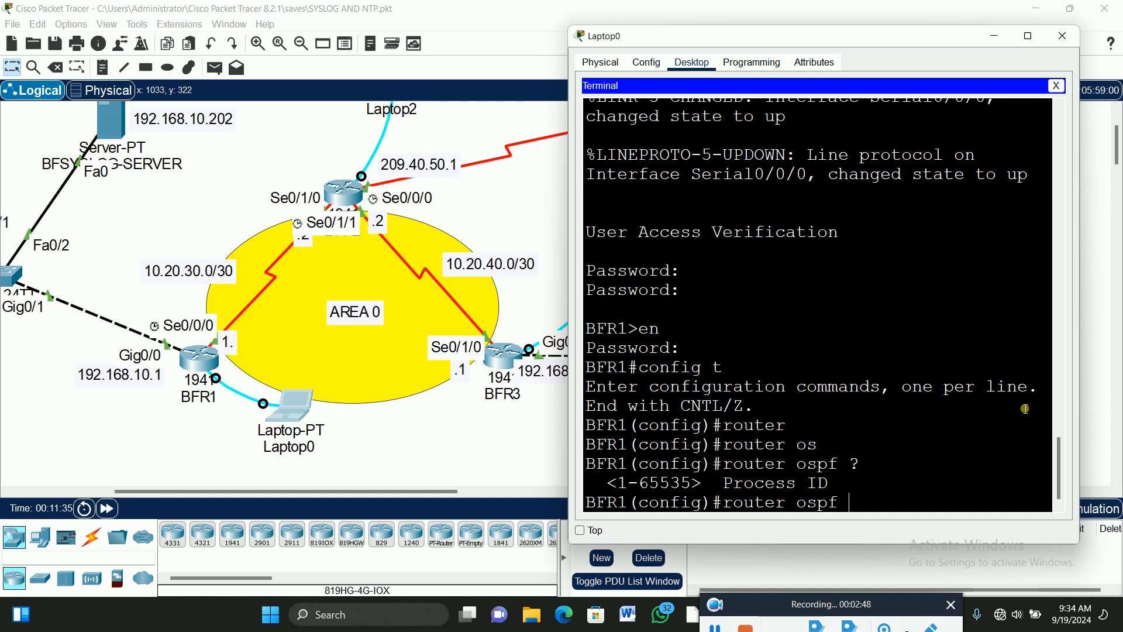
{"action": "type", "text": "20"}
{"action": "key", "text": "Return"}
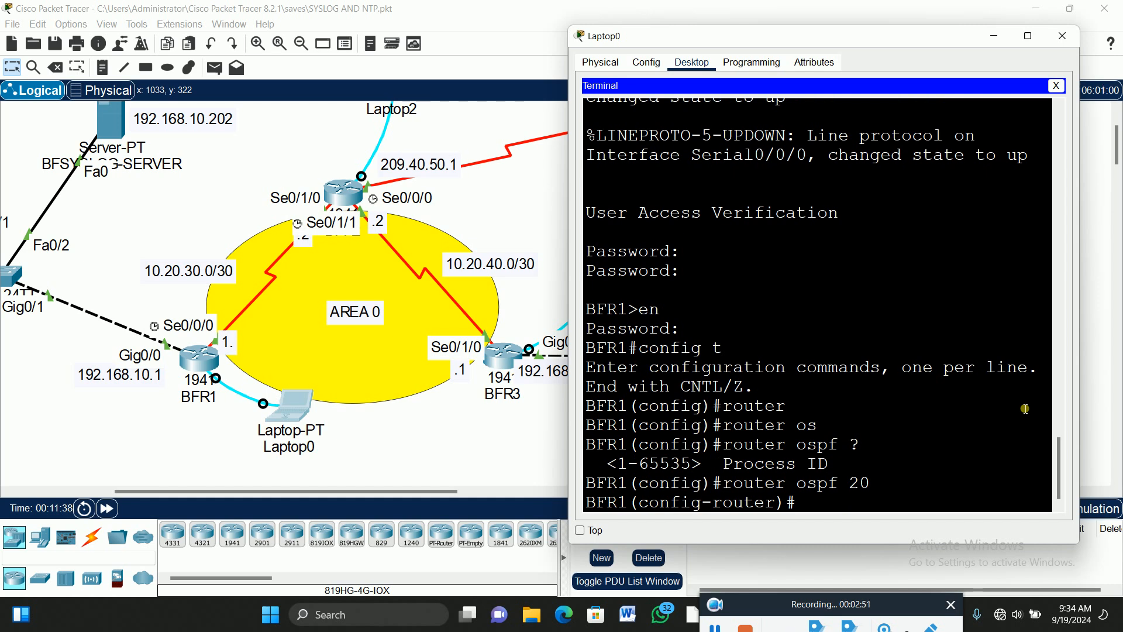
Set BFR1's OSPF router ID to 1.1.1.1.
{"action": "type", "text": "roter"}
{"action": "key", "text": "Tab"}
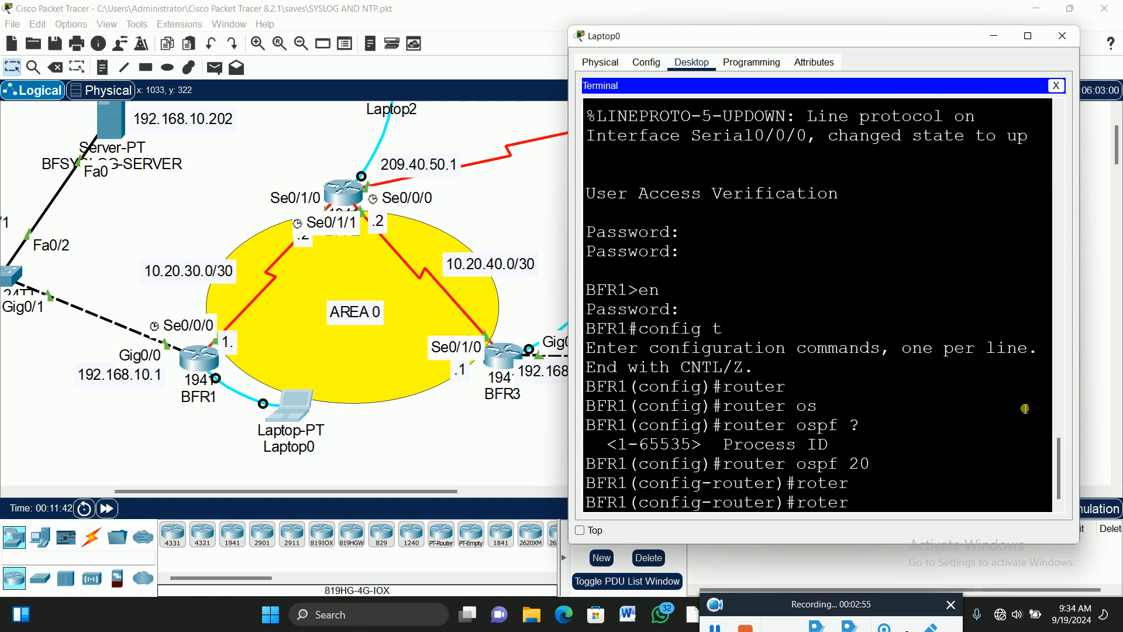
{"action": "key", "text": "BackSpace"}
{"action": "key", "text": "BackSpace"}
{"action": "key", "text": "BackSpace"}
{"action": "key", "text": "BackSpace"}
{"action": "type", "text": "outer"}
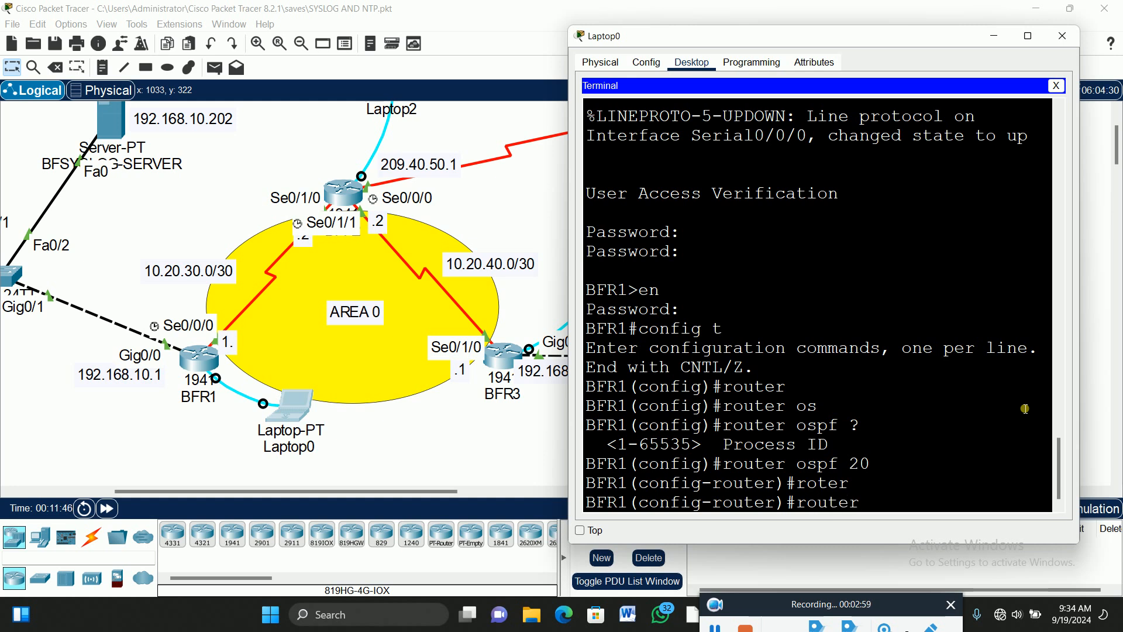
{"action": "key", "text": "Tab"}
{"action": "type", "text": "1.1.1.1"}
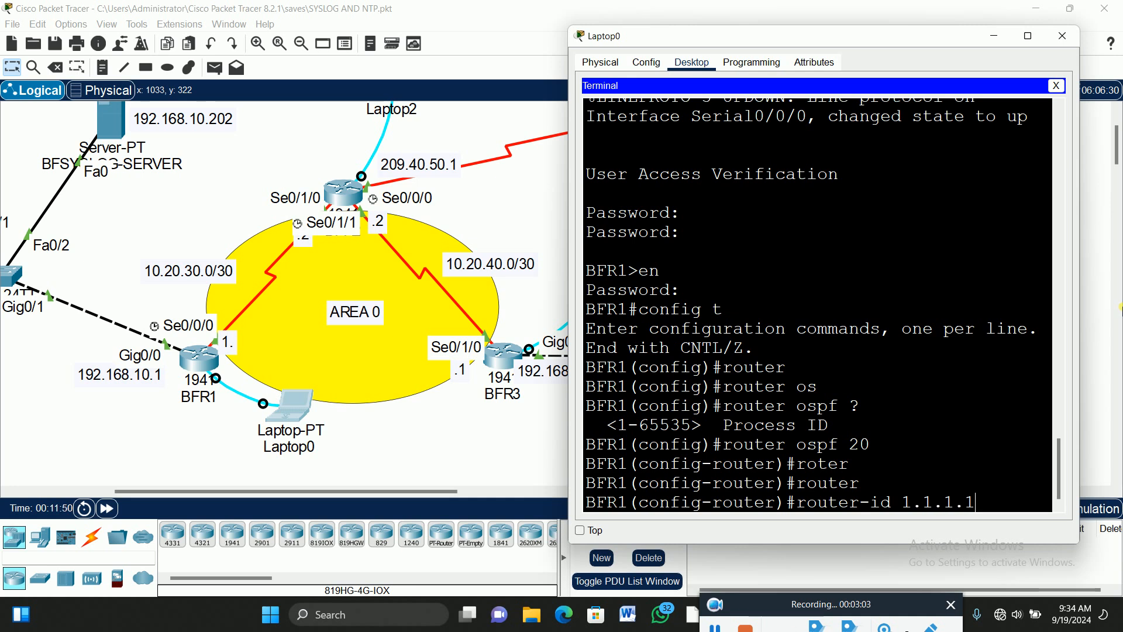
{"action": "key", "text": "Return"}
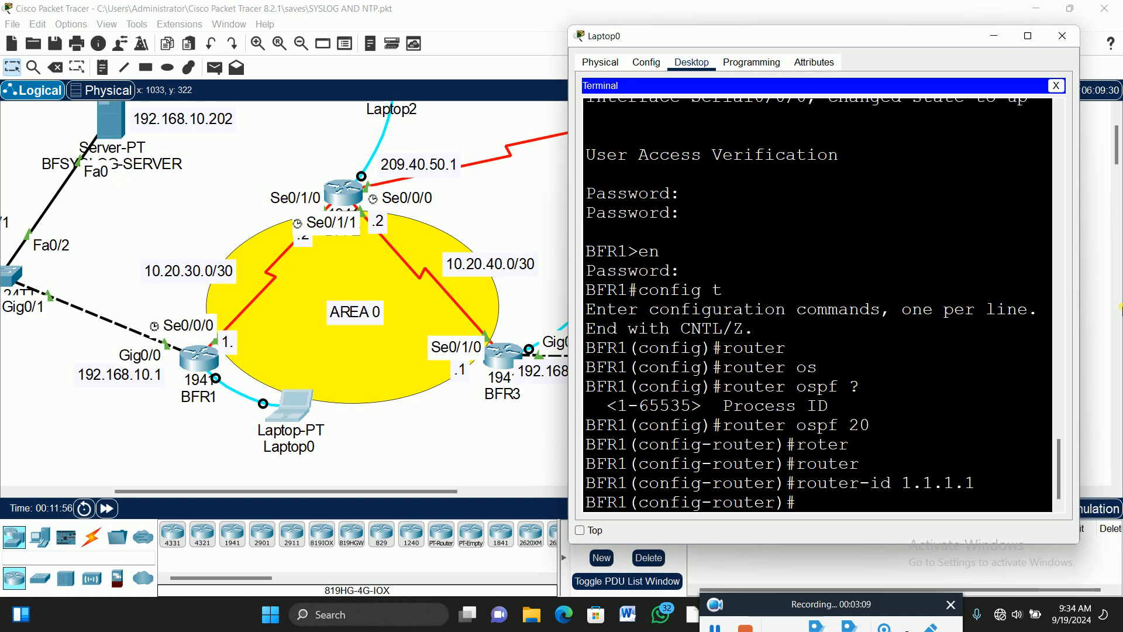
Advertise 192.168.10.0 255.255.255.0 in OSPF area 0 on BFR1.
{"action": "type", "text": "net"}
{"action": "key", "text": "Tab"}
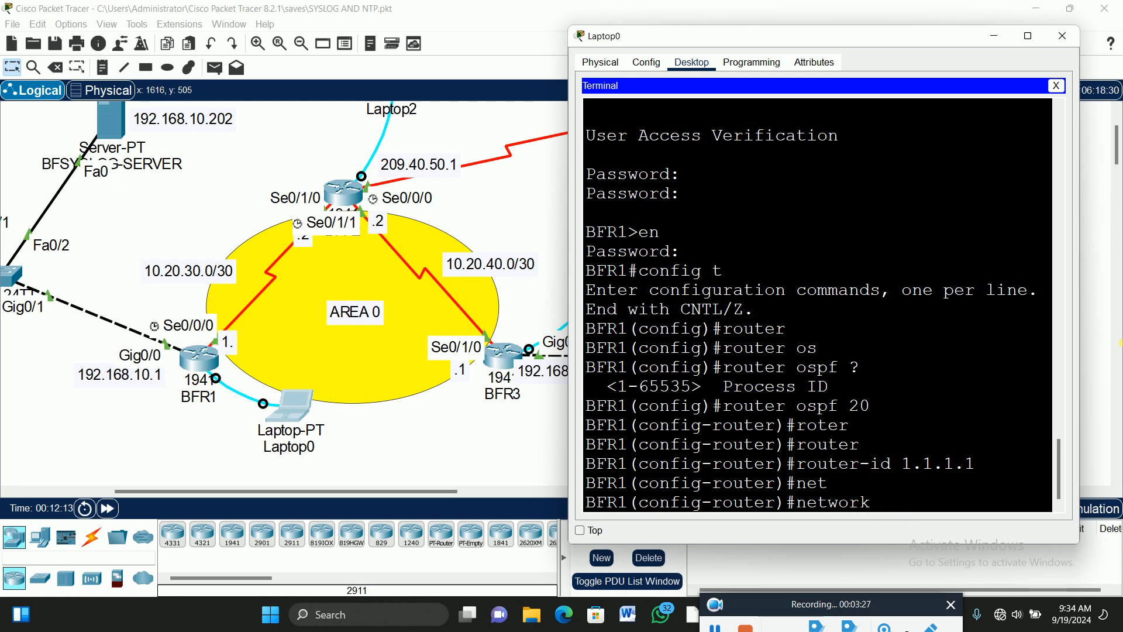
{"action": "type", "text": "192.168."}
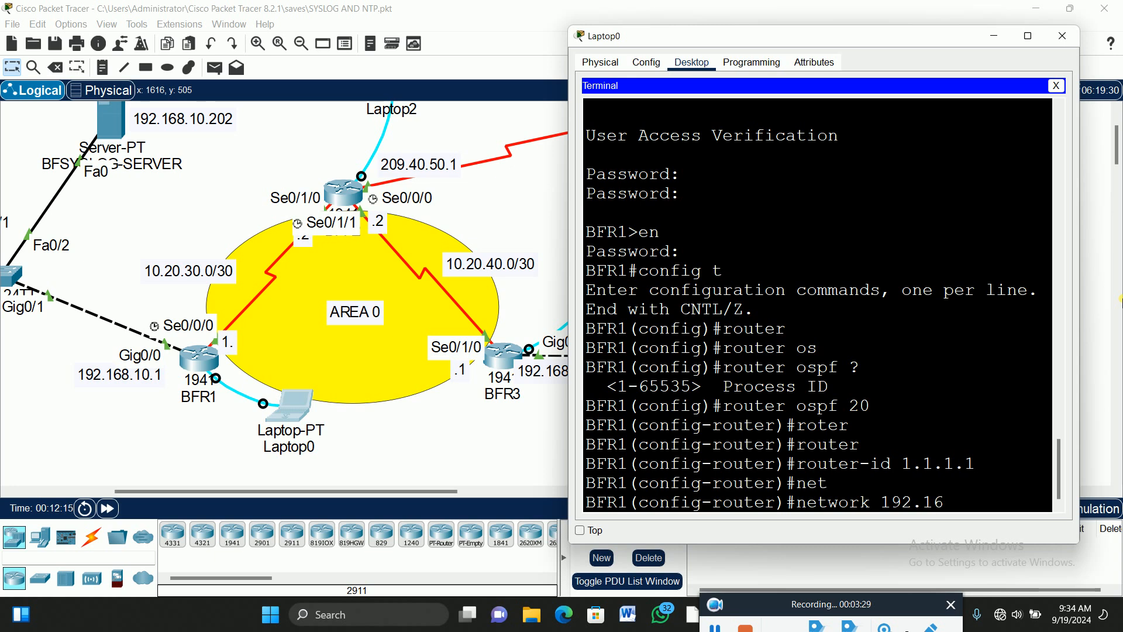
{"action": "type", "text": "10.0 2"}
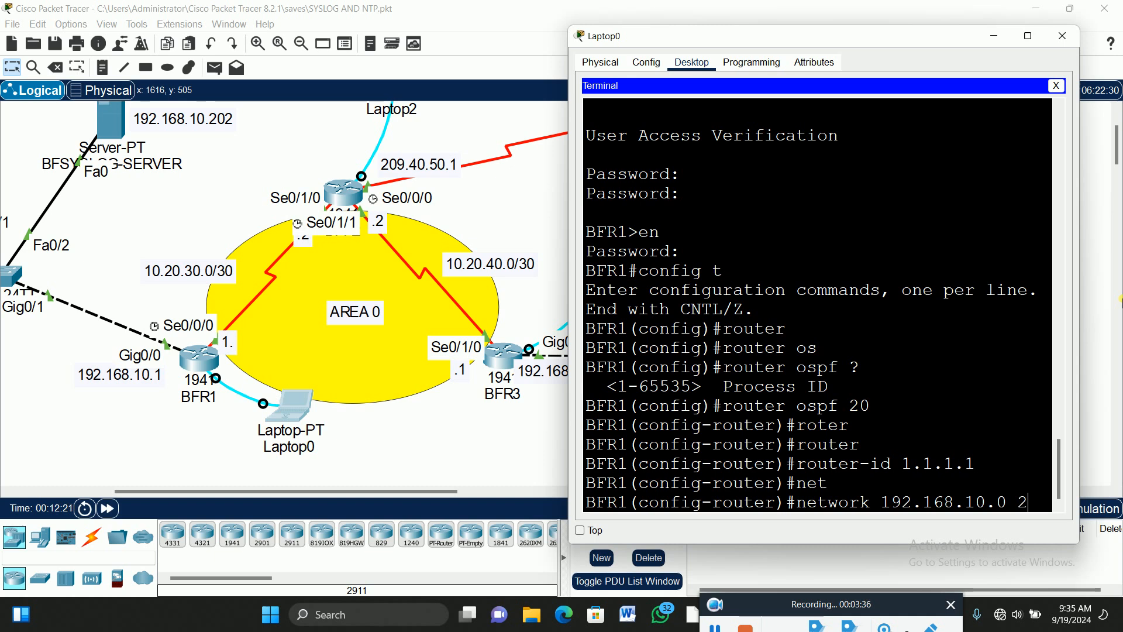
{"action": "type", "text": "55.255.255.0 are"}
{"action": "key", "text": "Tab"}
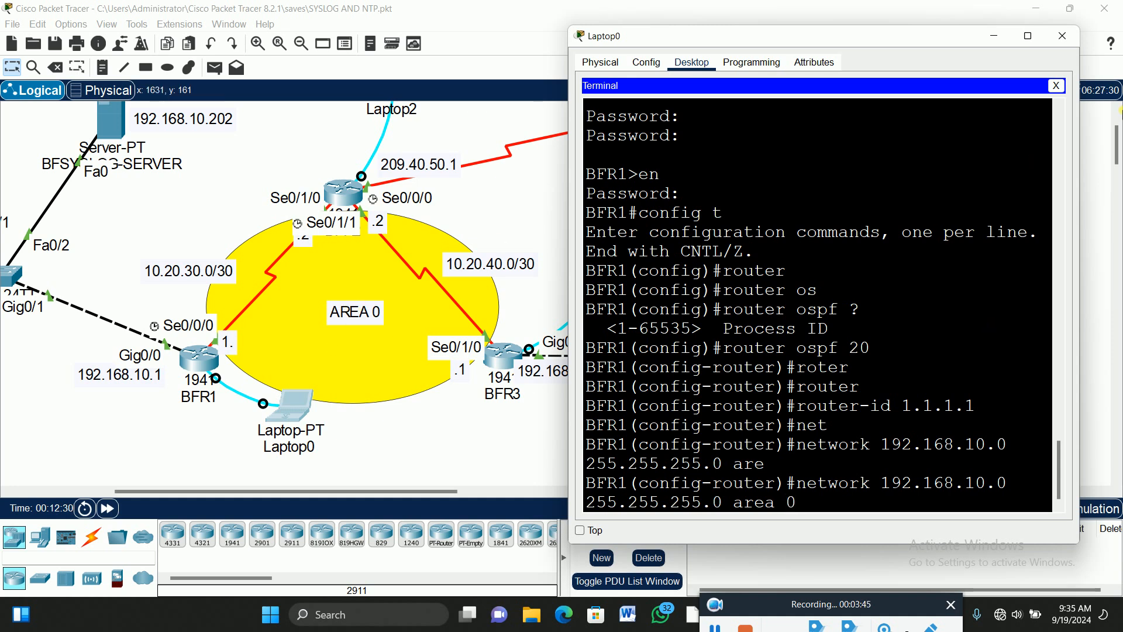
{"action": "type", "text": "0"}
{"action": "key", "text": "Return"}
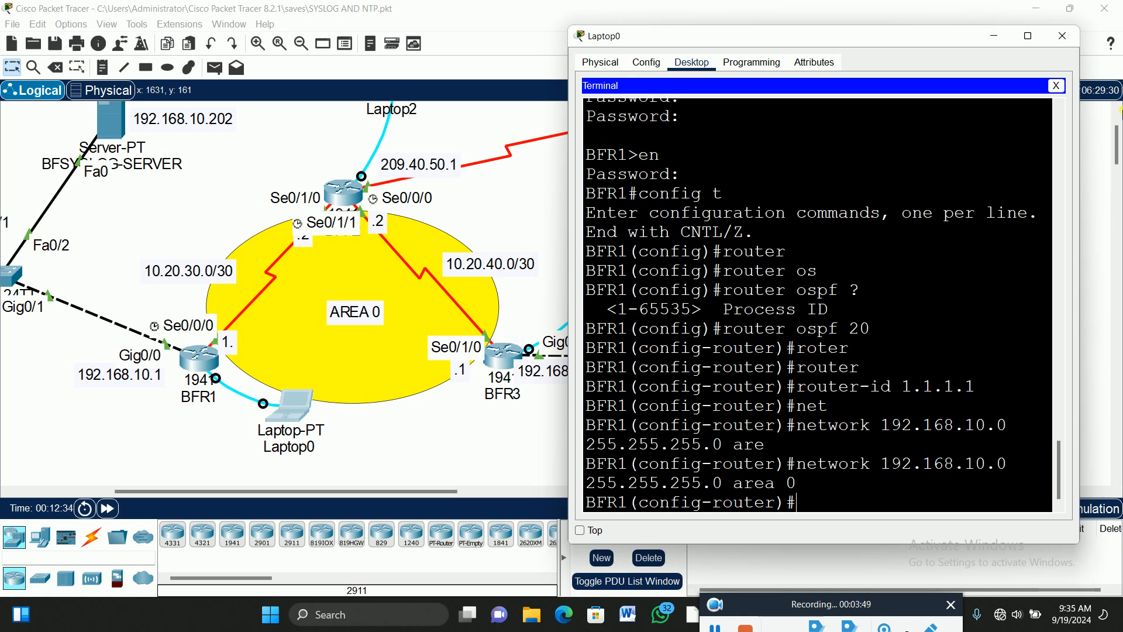
Advertise 10.20.30.0 255.255.255.252 in OSPF area 0 on BFR1.
{"action": "type", "text": "net"}
{"action": "key", "text": "Tab"}
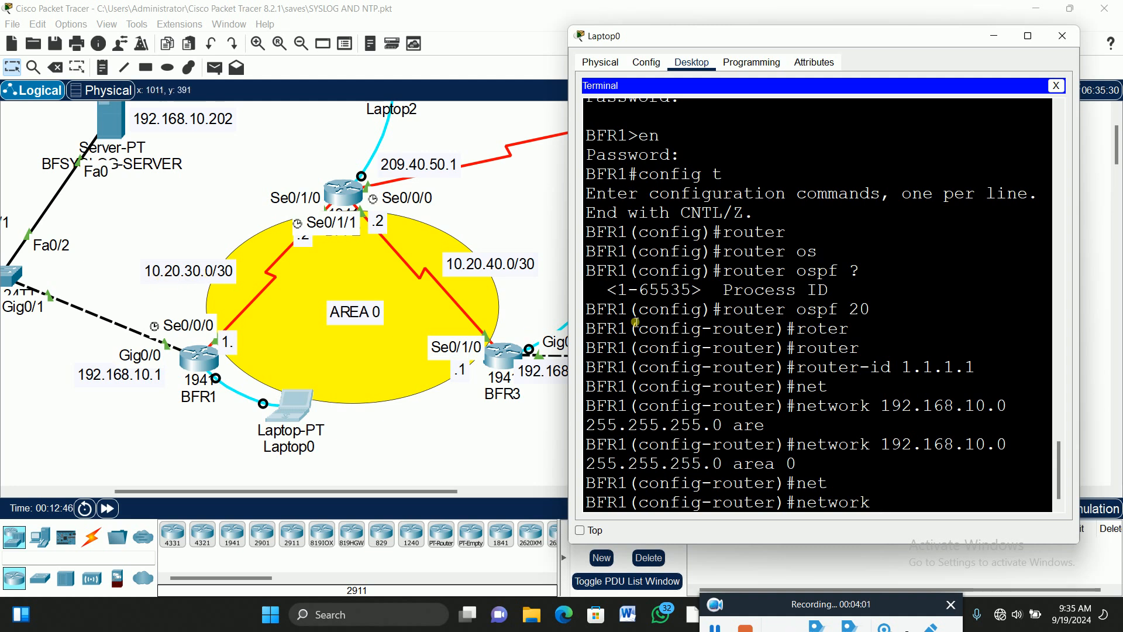
{"action": "type", "text": "10.20.30.0 255."}
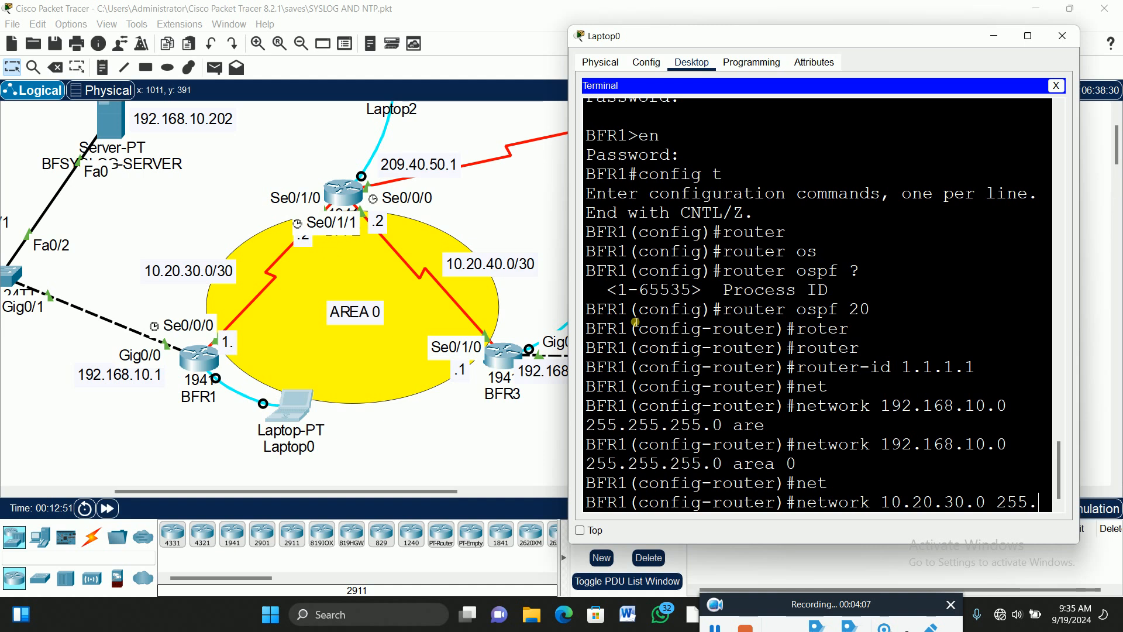
{"action": "type", "text": "255.255.25"}
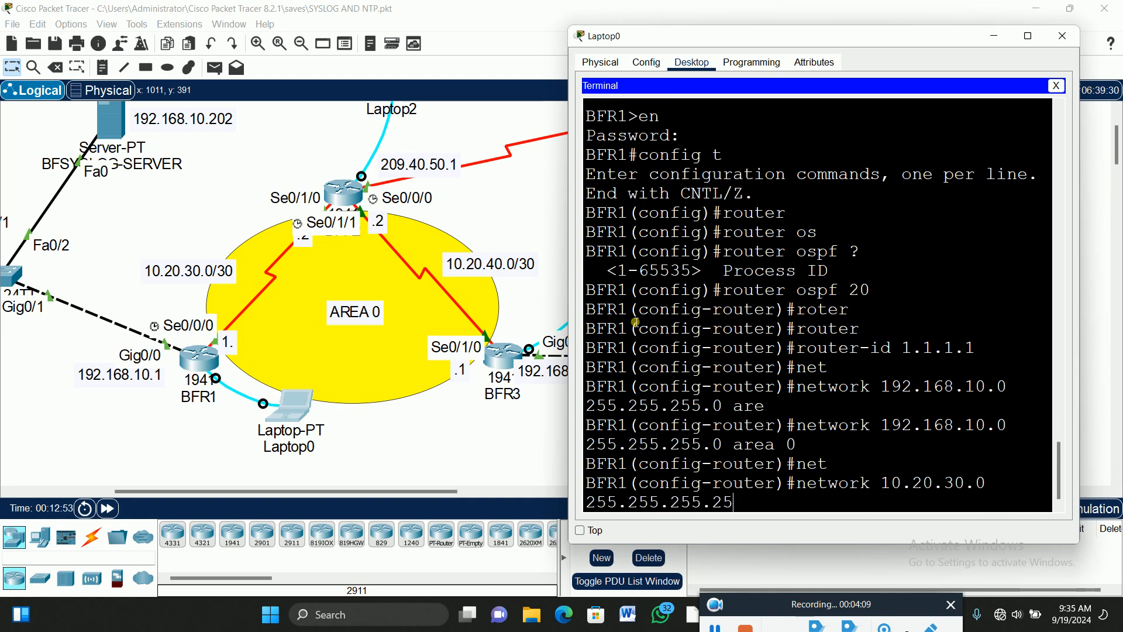
{"action": "type", "text": "2 are"}
{"action": "key", "text": "Tab"}
{"action": "type", "text": "0"}
{"action": "key", "text": "Return"}
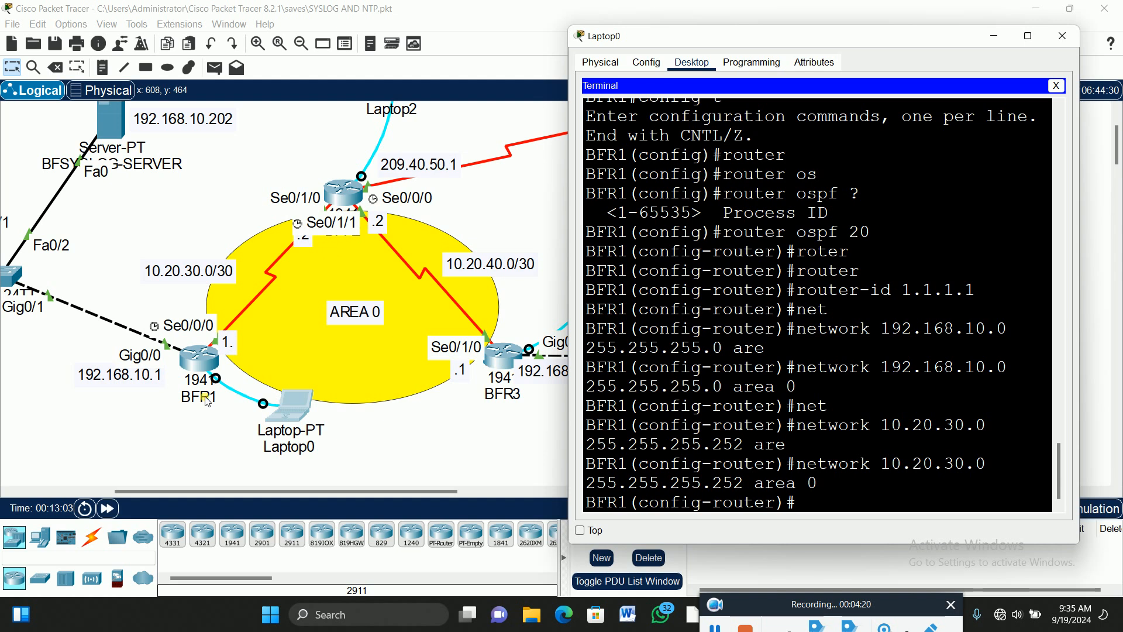
{"action": "scroll", "coordinate": [447, 194], "scroll_direction": "up", "scroll_amount": 2}
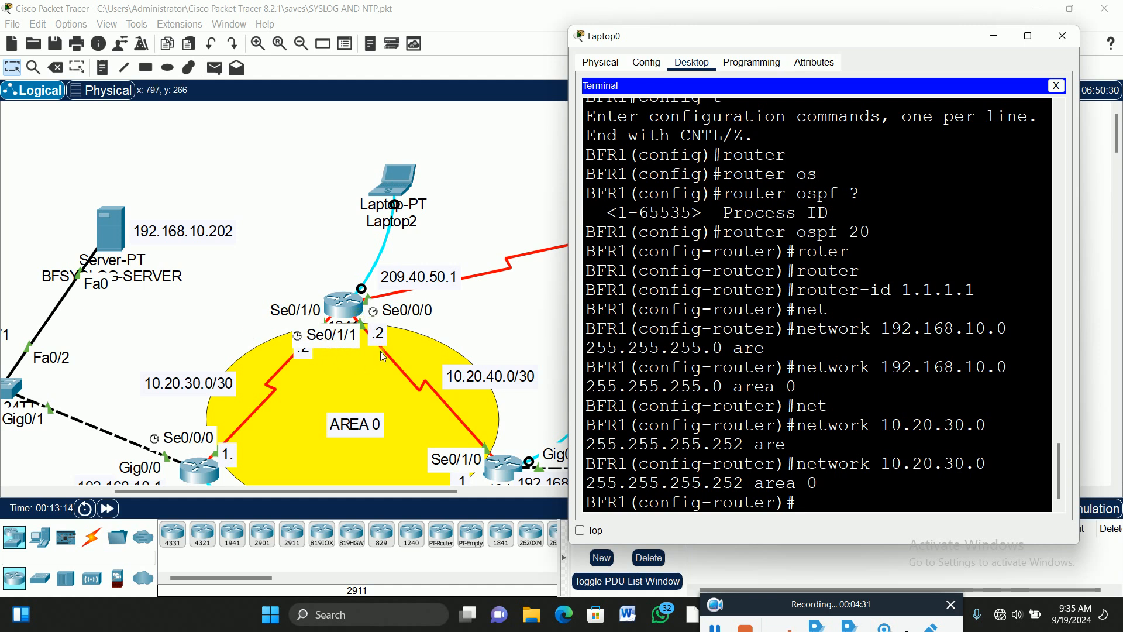
Open Laptop2's console terminal to BFR2 with the default settings.
{"action": "left_click", "coordinate": [403, 175]}
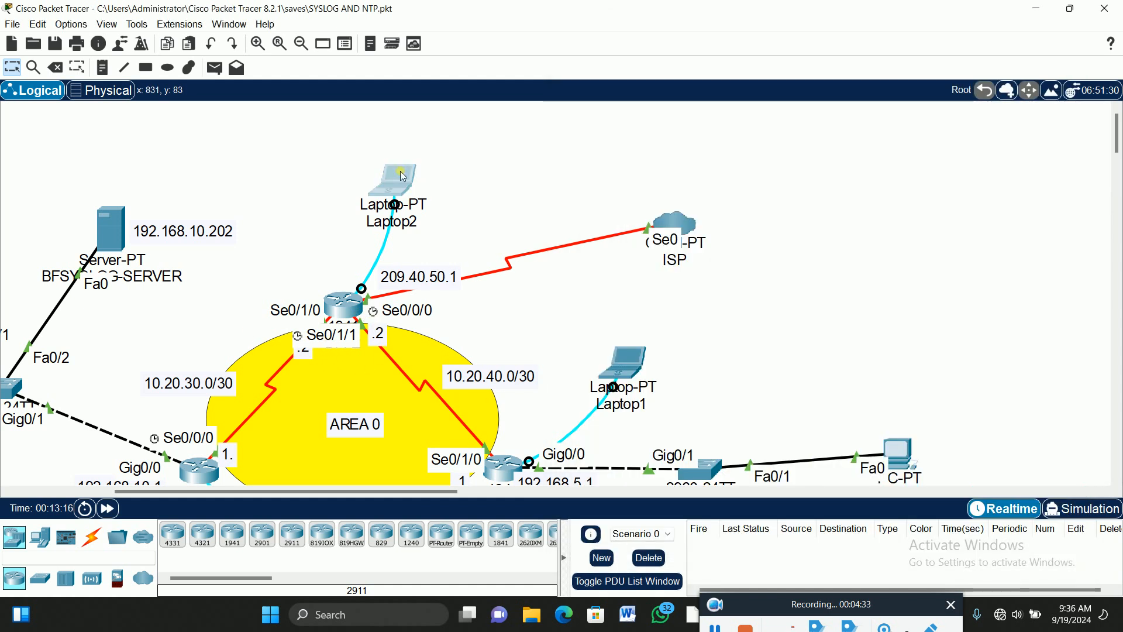
{"action": "left_click", "coordinate": [403, 176]}
{"action": "left_click", "coordinate": [514, 115]}
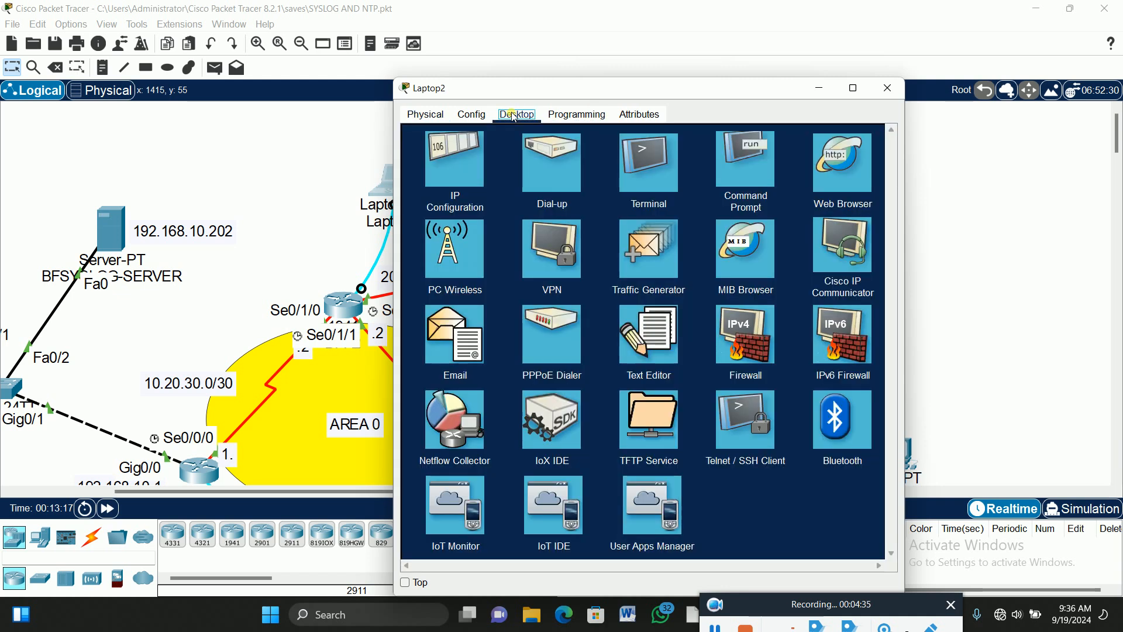
{"action": "left_click", "coordinate": [644, 162]}
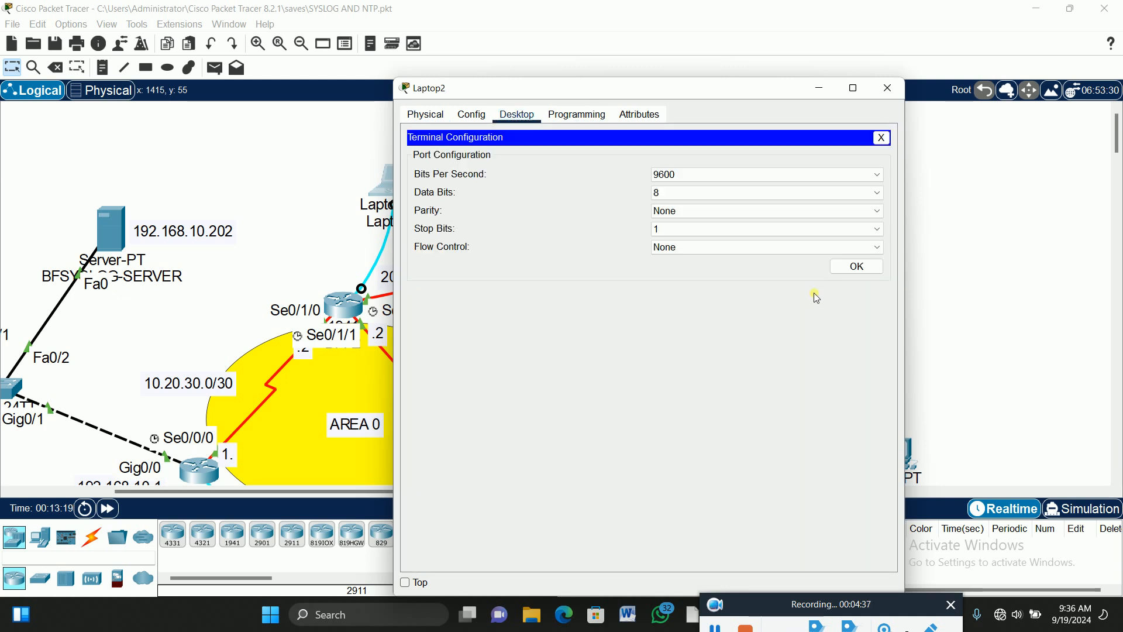
{"action": "left_click", "coordinate": [856, 266]}
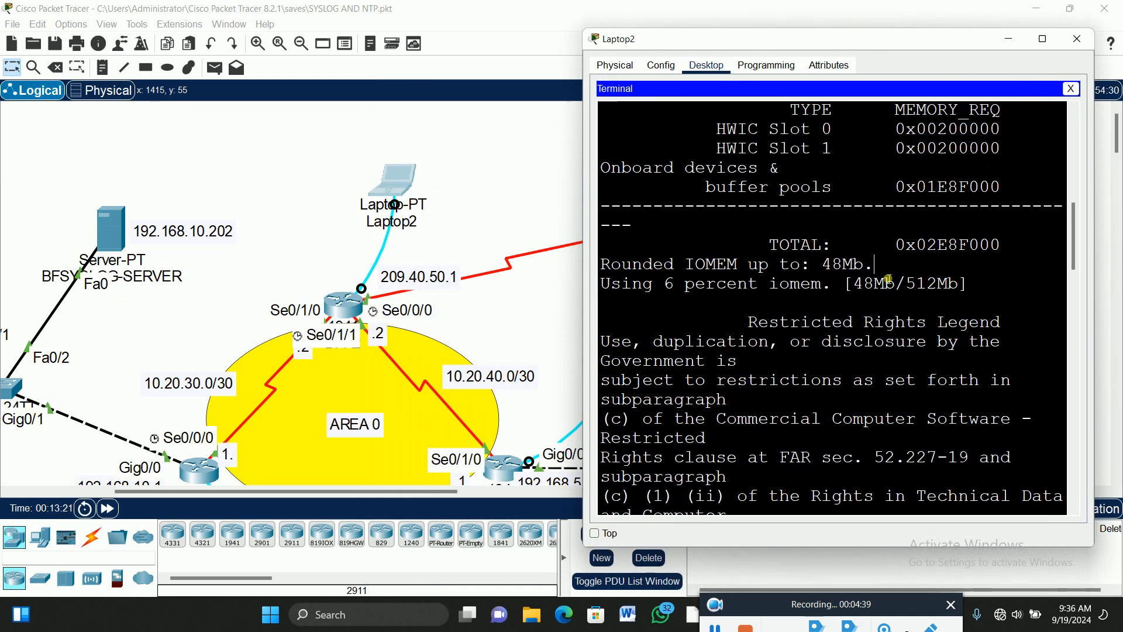
Log in to BFR2 with the console and enable passwords, then enter global configuration mode.
{"action": "key", "text": "Return"}
{"action": "key", "text": "Return"}
{"action": "key", "text": "Return"}
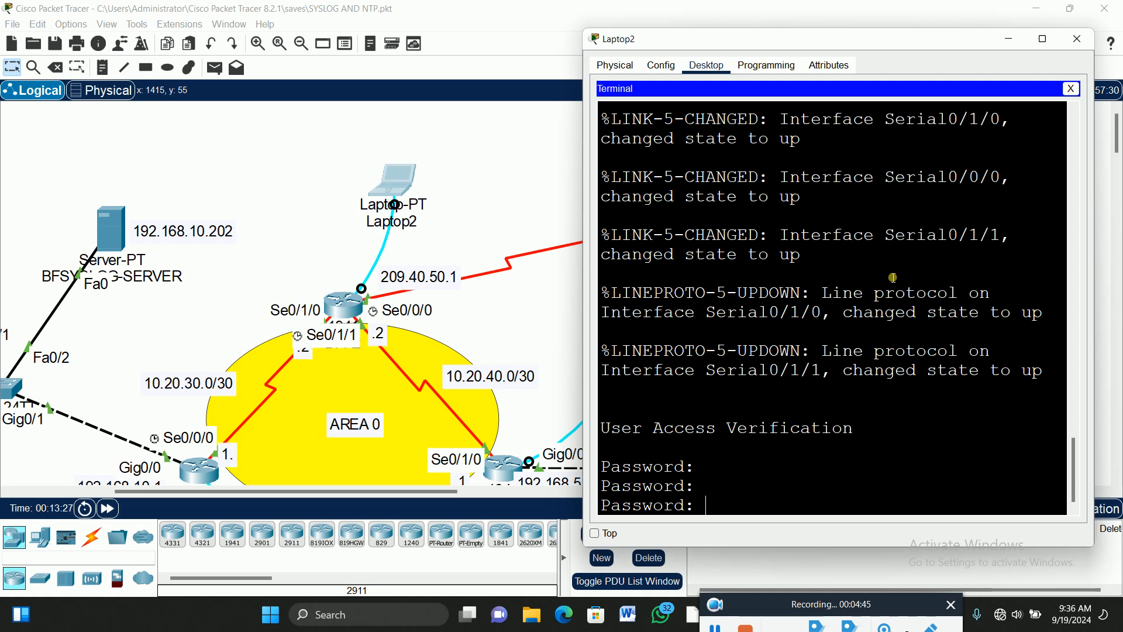
{"action": "key", "text": "Return"}
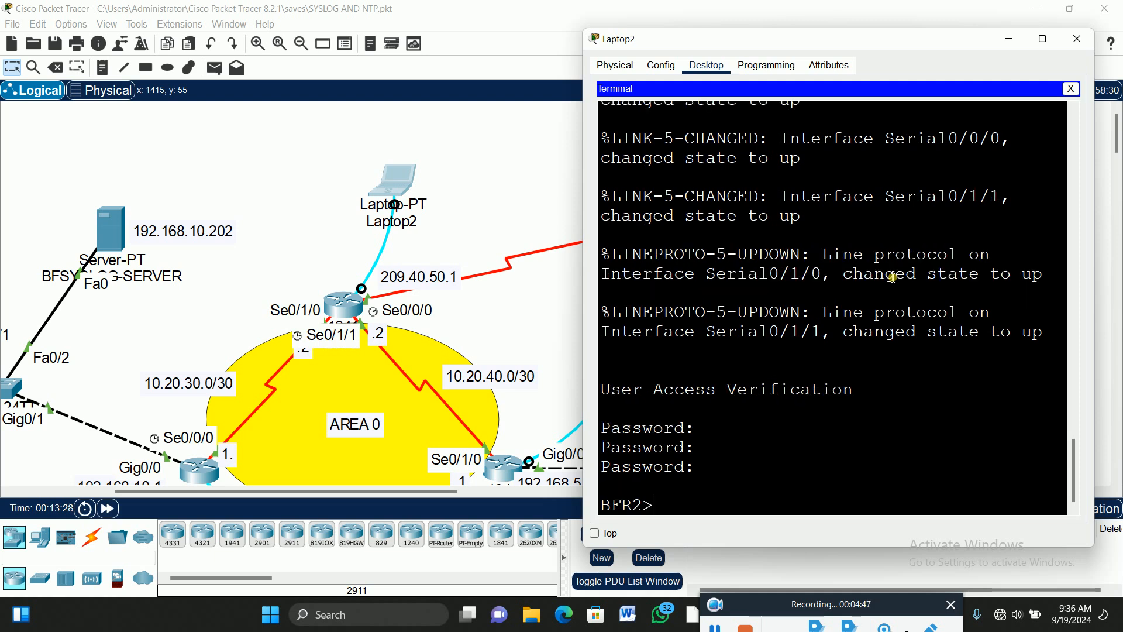
{"action": "type", "text": "en"}
{"action": "key", "text": "Return"}
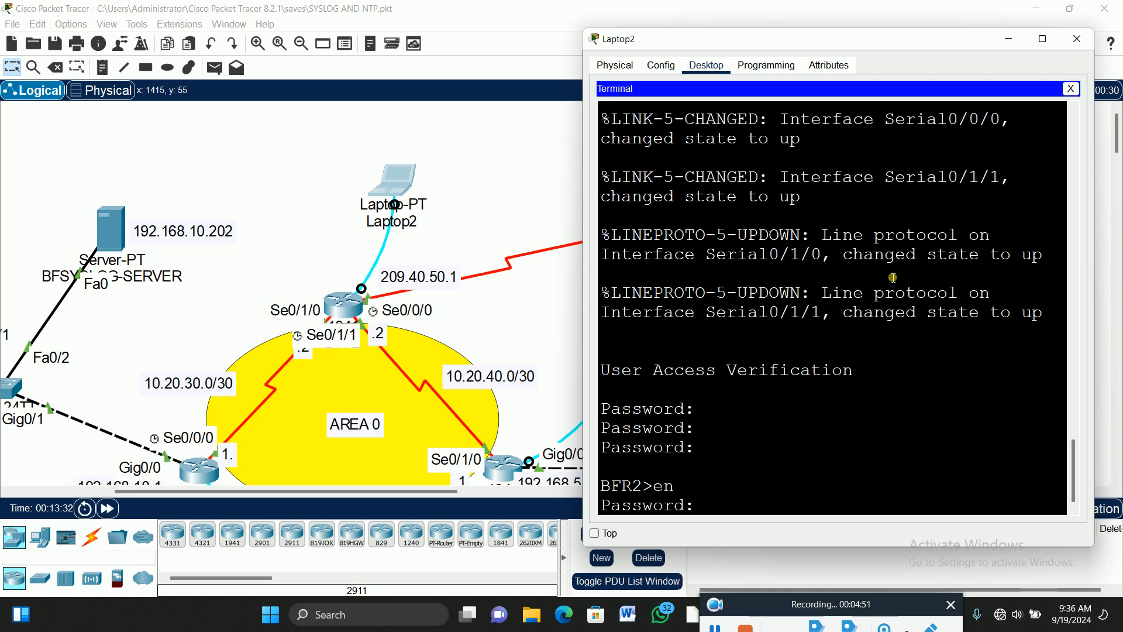
{"action": "key", "text": "Return"}
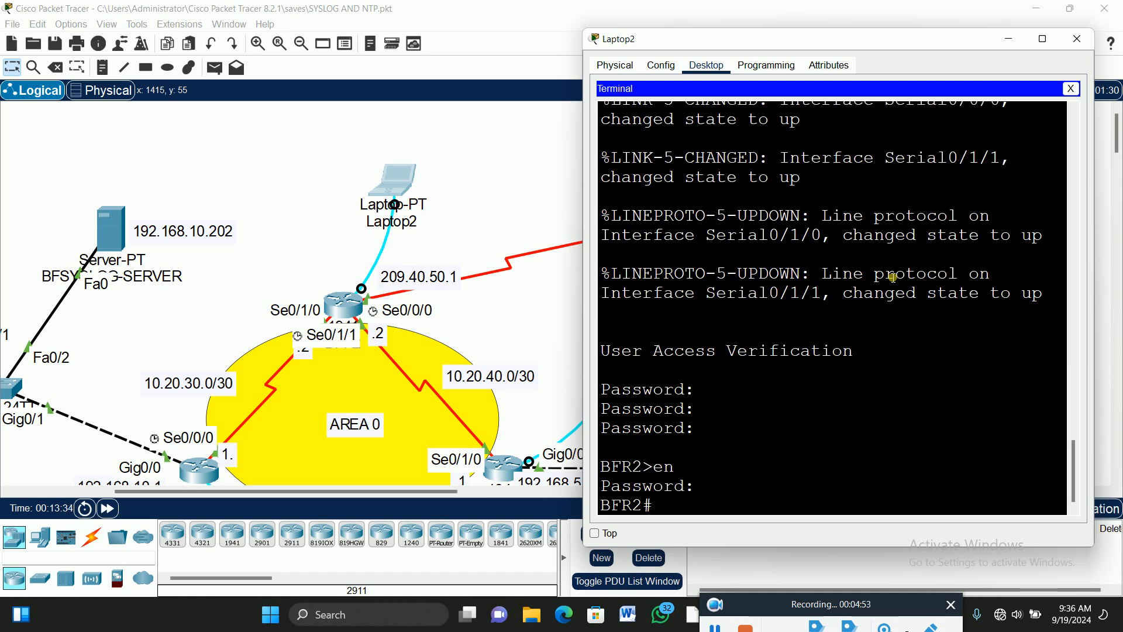
{"action": "type", "text": "config t"}
{"action": "key", "text": "Return"}
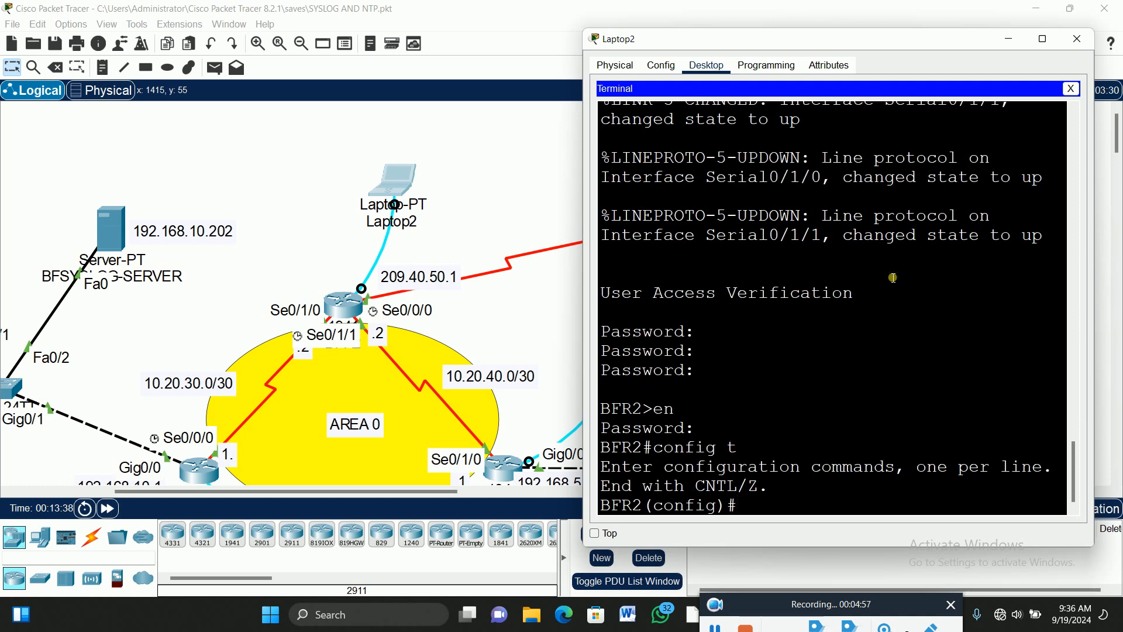
Start OSPF process 20 on BFR2 with router ID 2.2.2.2.
{"action": "type", "text": "router"}
{"action": "key", "text": "Tab"}
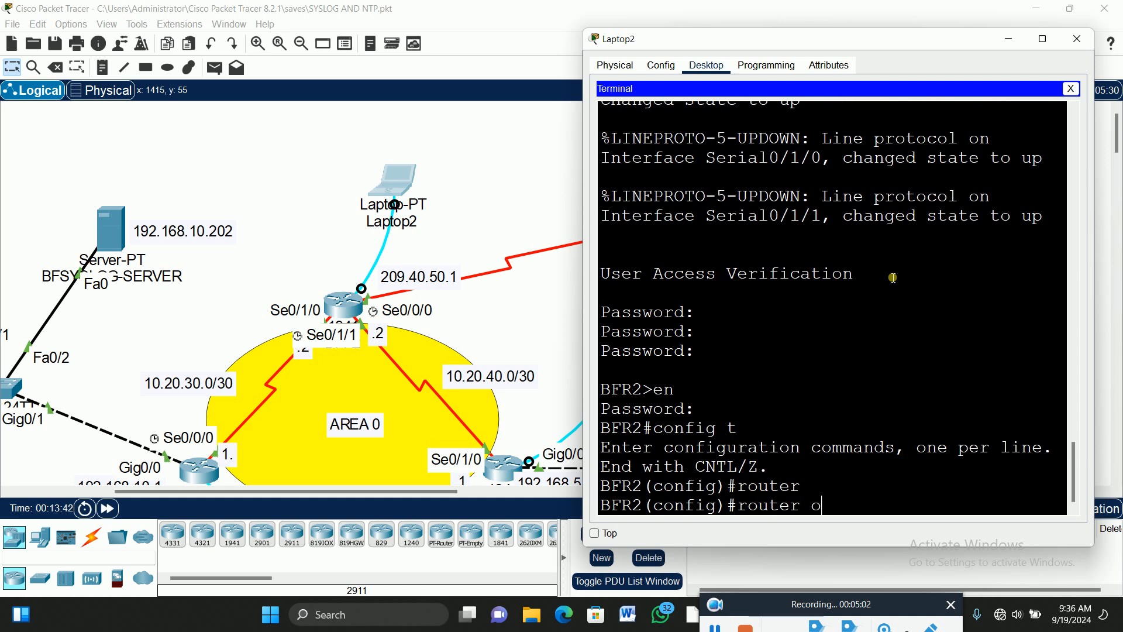
{"action": "type", "text": "os"}
{"action": "key", "text": "Tab"}
{"action": "type", "text": "20"}
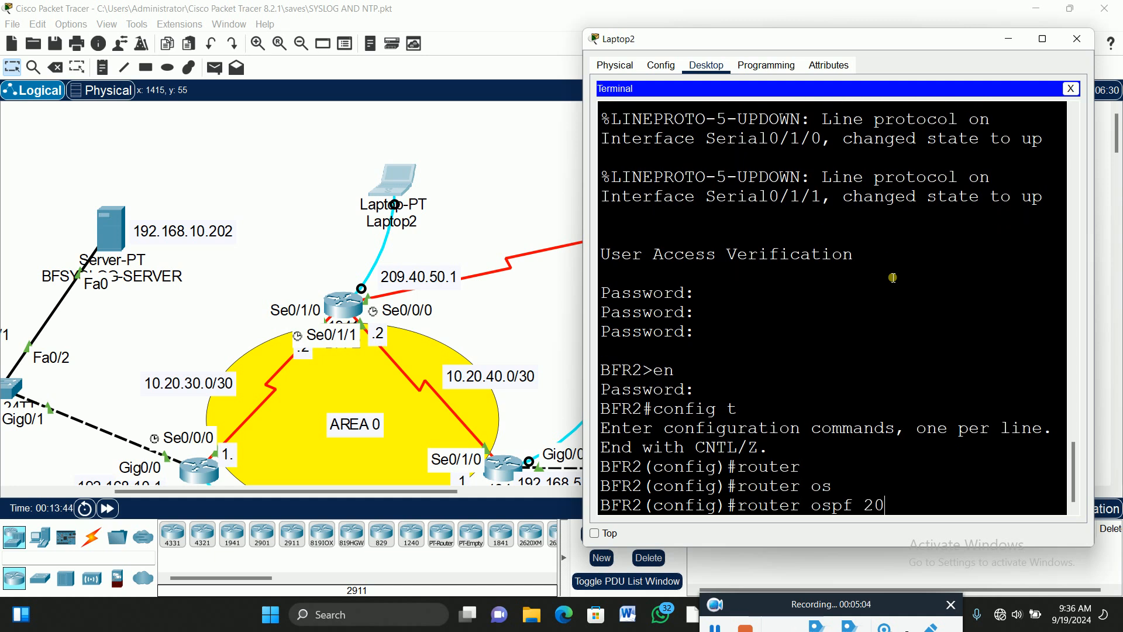
{"action": "key", "text": "Return"}
{"action": "type", "text": "router)#route"}
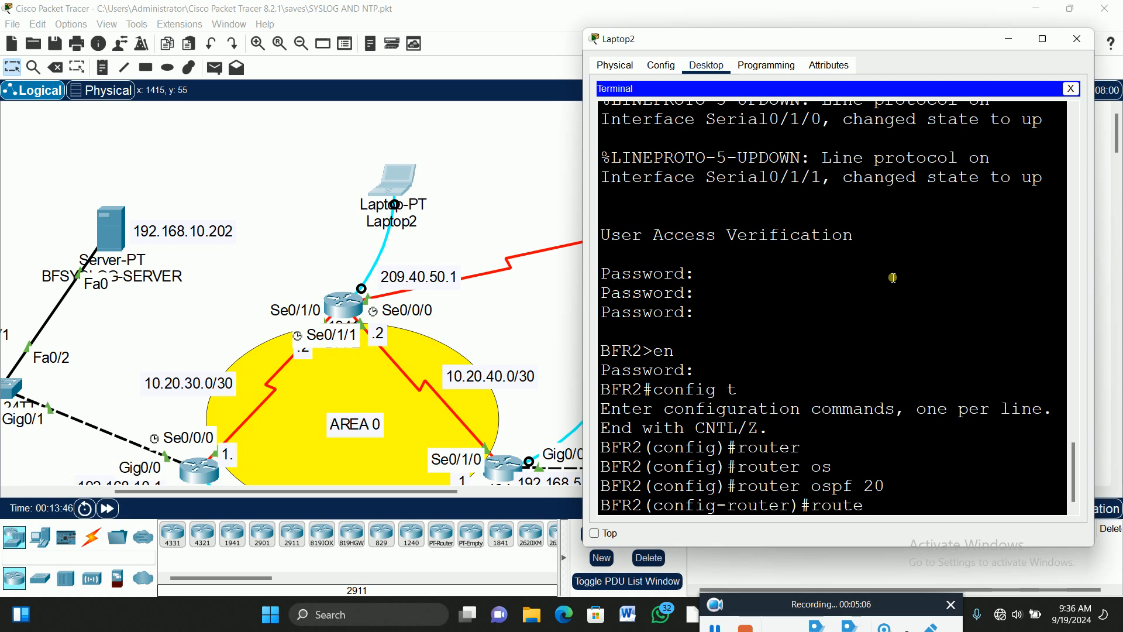
{"action": "key", "text": "Tab"}
{"action": "type", "text": "2.2.2.2"}
{"action": "key", "text": "Return"}
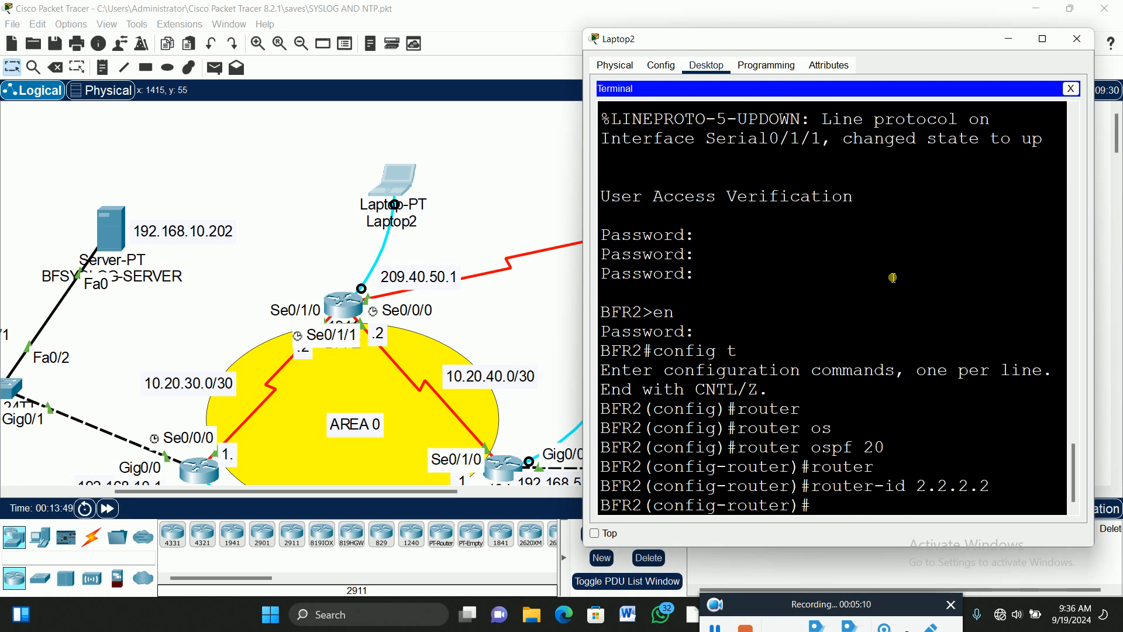
Advertise 10.20.30.0 255.255.255.252 in area 0 on BFR2, bringing adjacency with 1.1.1.1 up.
{"action": "type", "text": "net"}
{"action": "key", "text": "Tab"}
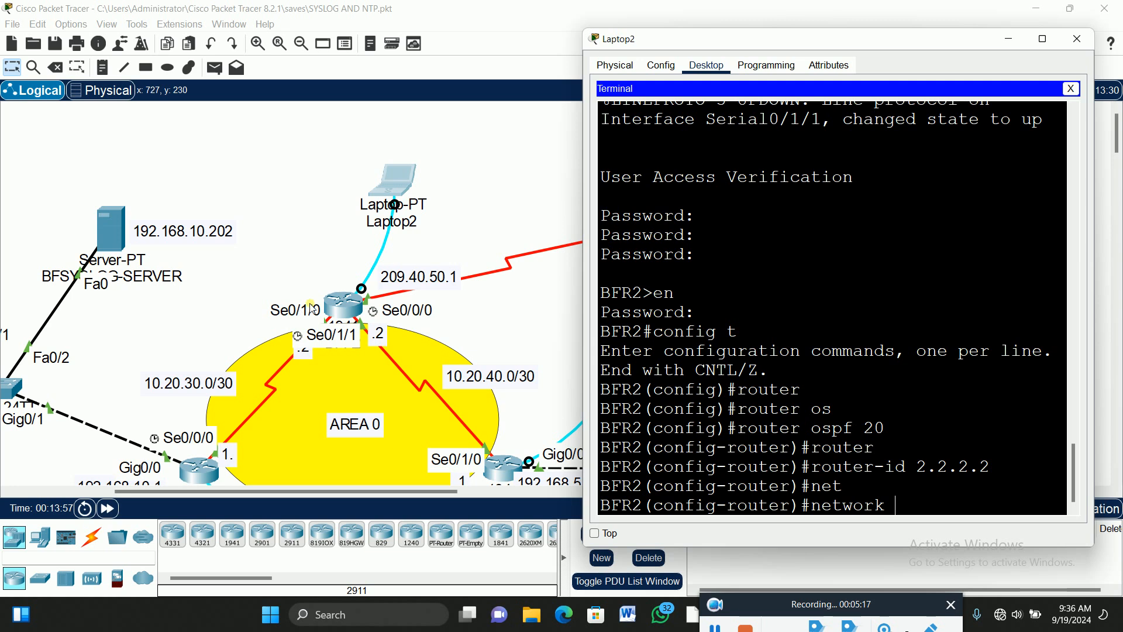
{"action": "type", "text": "10.20.30"}
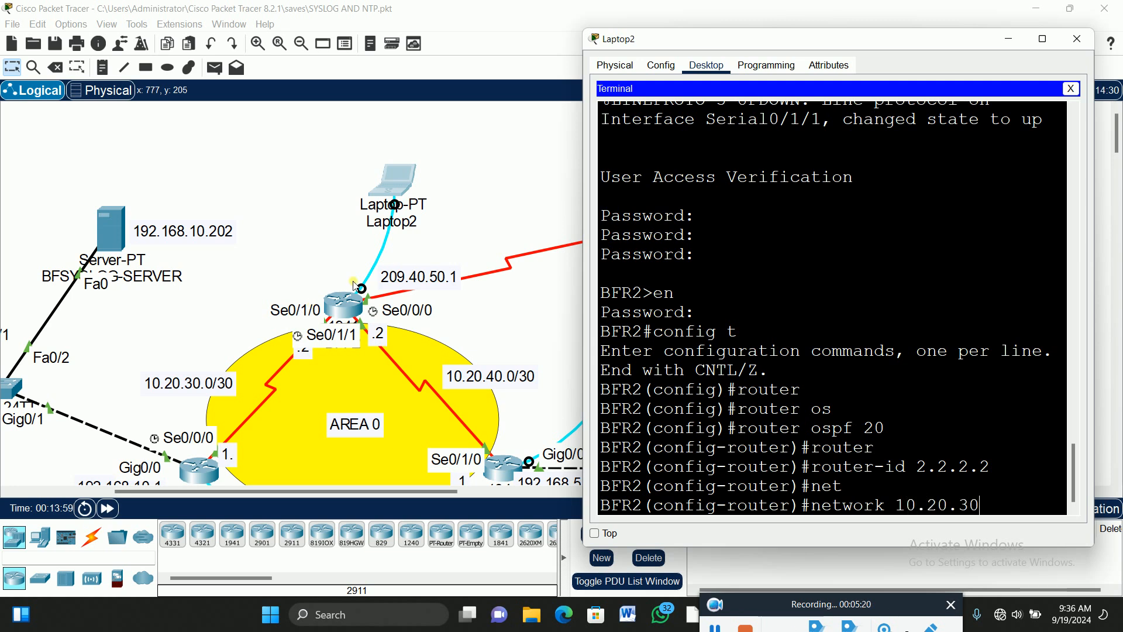
{"action": "type", "text": ".0 255.255.255."}
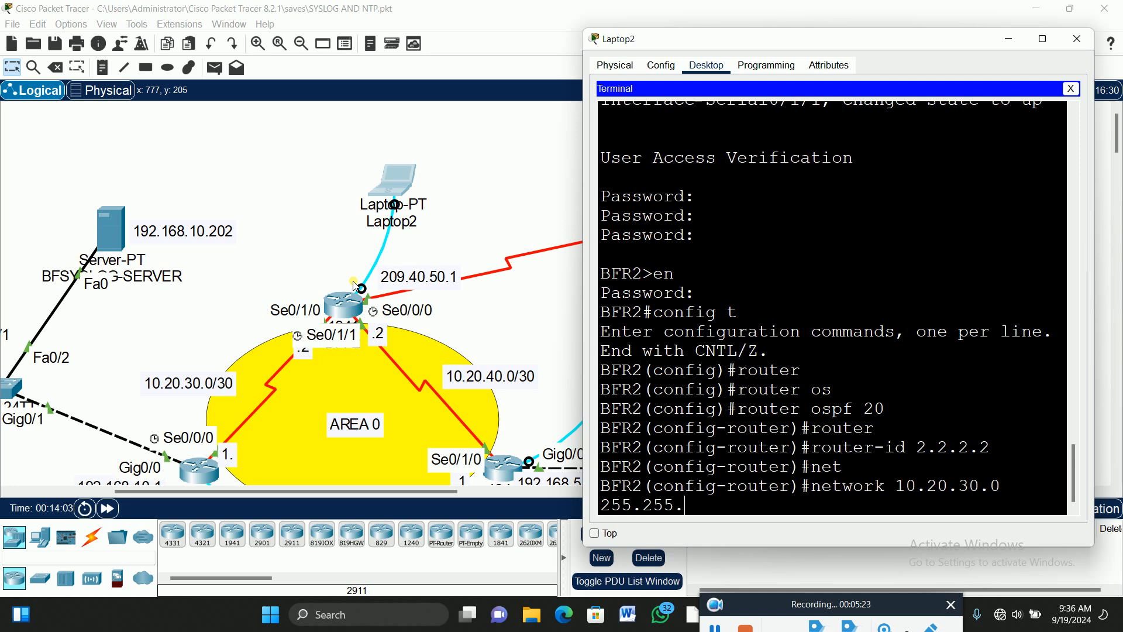
{"action": "type", "text": "252 are"}
{"action": "key", "text": "Tab"}
{"action": "type", "text": "0"}
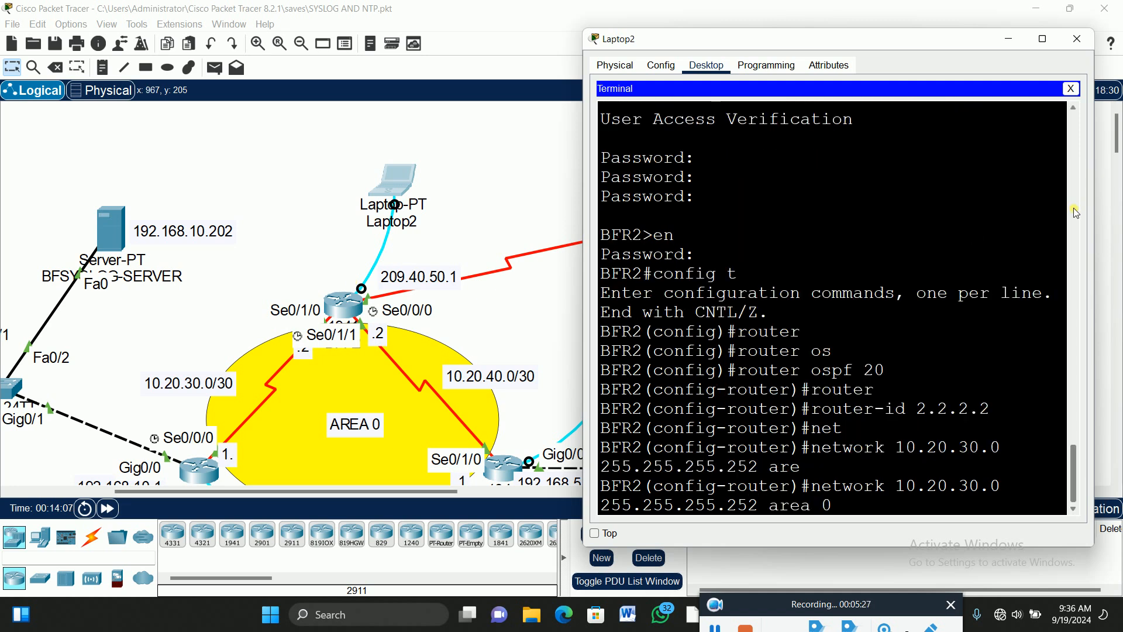
{"action": "key", "text": "Return"}
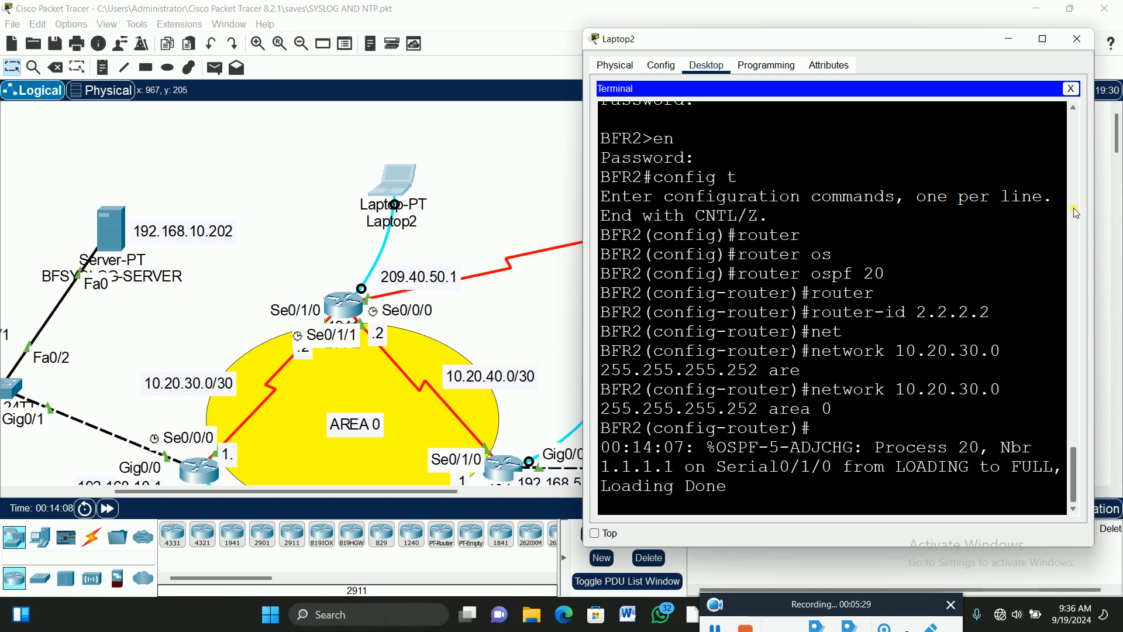
{"action": "key", "text": "Return"}
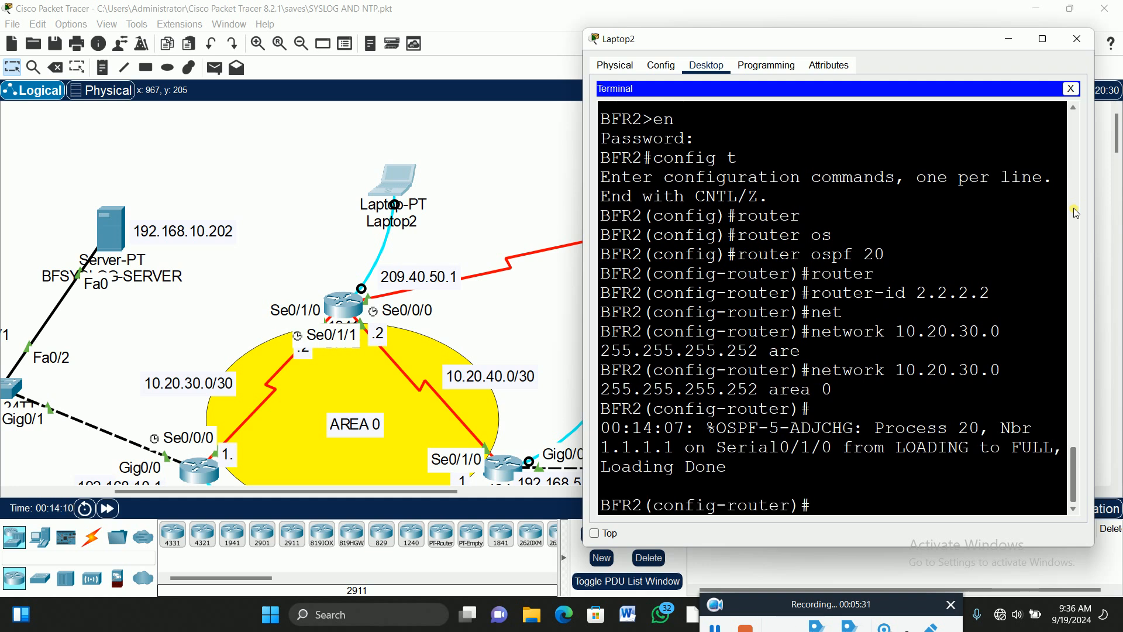
Advertise 209.40.50.0 255.255.255.0 in OSPF area 0 on BFR2.
{"action": "type", "text": "net"}
{"action": "key", "text": "Tab"}
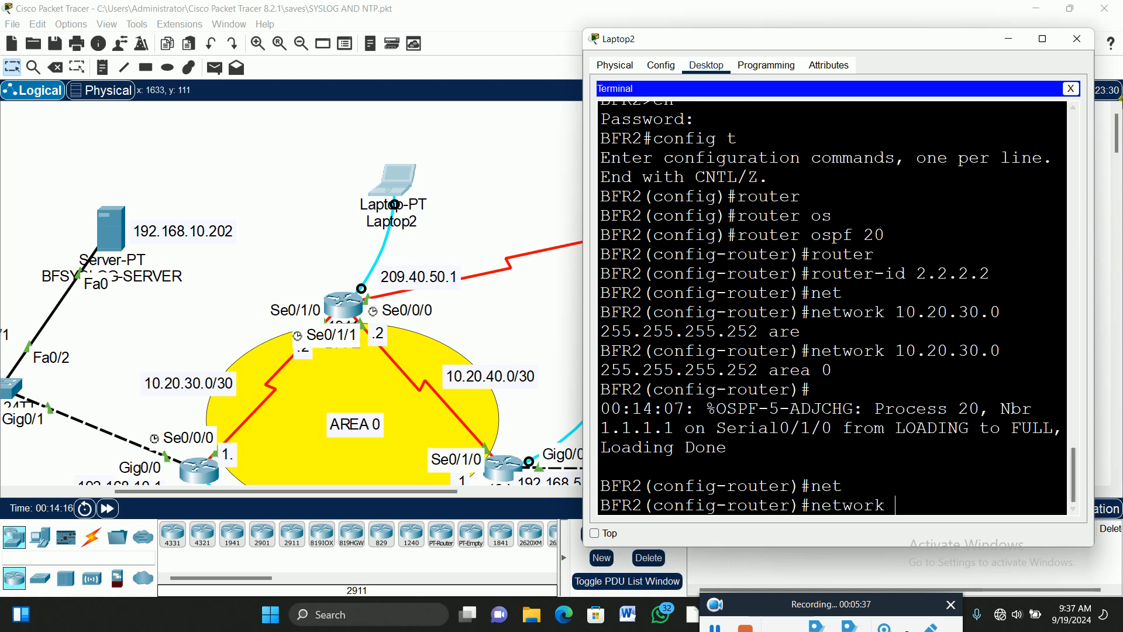
{"action": "type", "text": "209.40."}
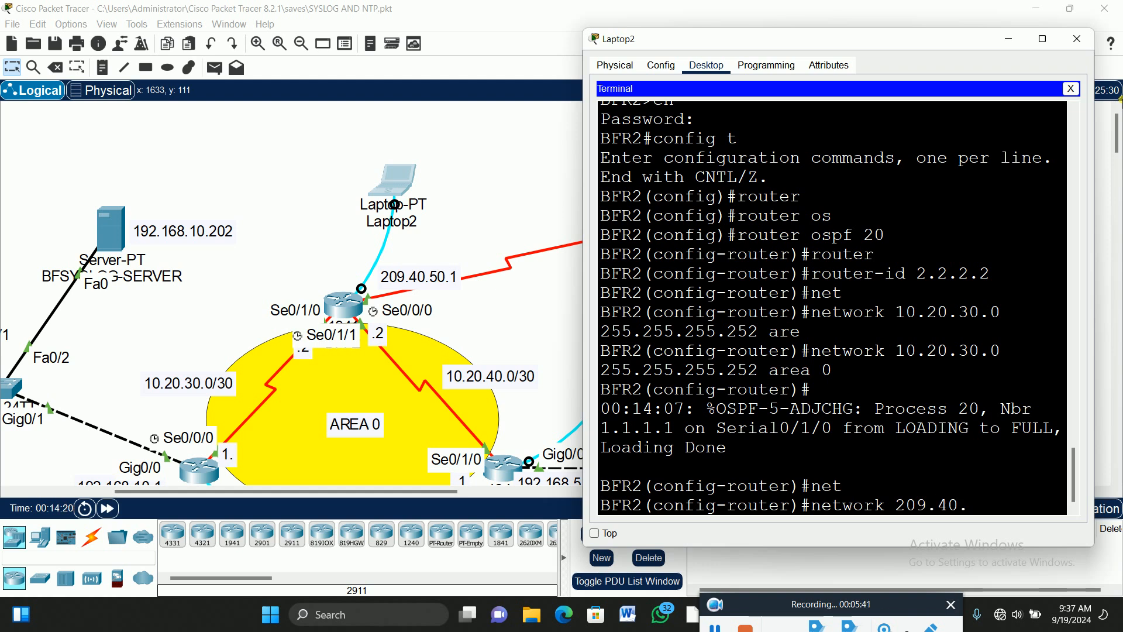
{"action": "type", "text": "60"}
{"action": "key", "text": "BackSpace"}
{"action": "key", "text": "BackSpace"}
{"action": "key", "text": "BackSpace"}
{"action": "type", "text": "50.0 255.255.255.0 are"}
{"action": "key", "text": "Tab"}
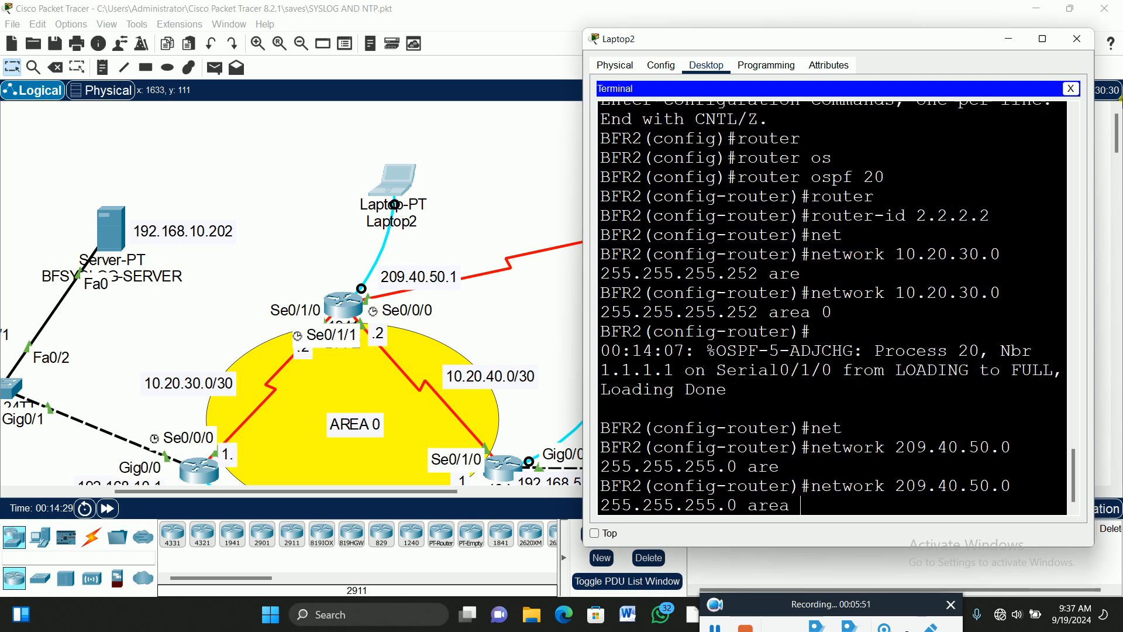
{"action": "type", "text": "0"}
{"action": "key", "text": "Return"}
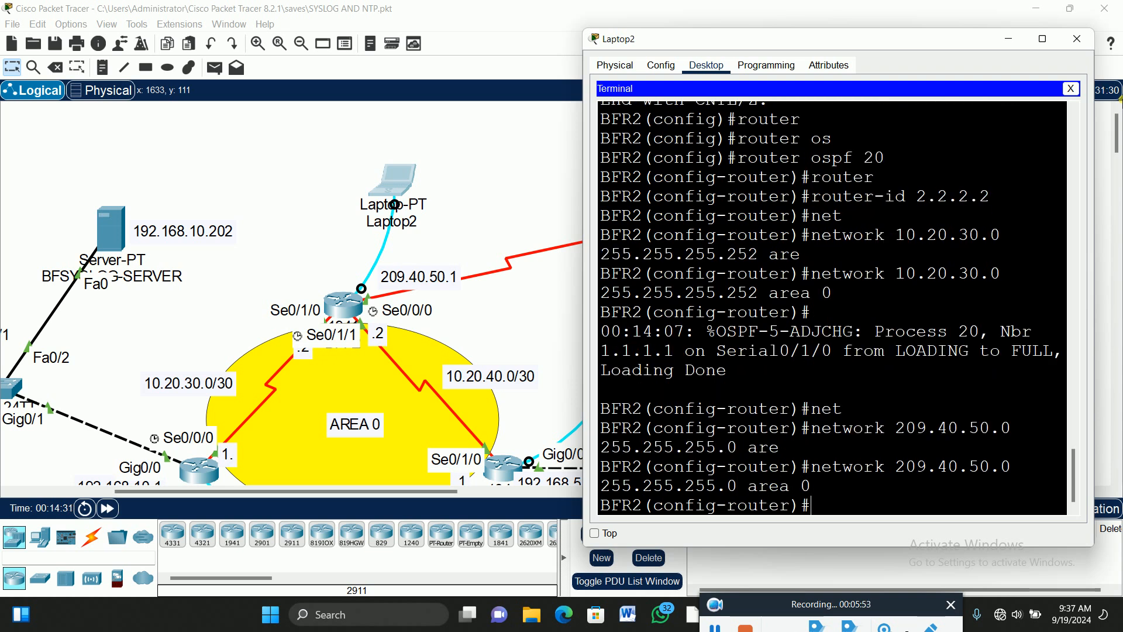
Advertise 10.20.40.0 255.255.255.252 in OSPF area 0 on BFR2.
{"action": "type", "text": "net"}
{"action": "key", "text": "Tab"}
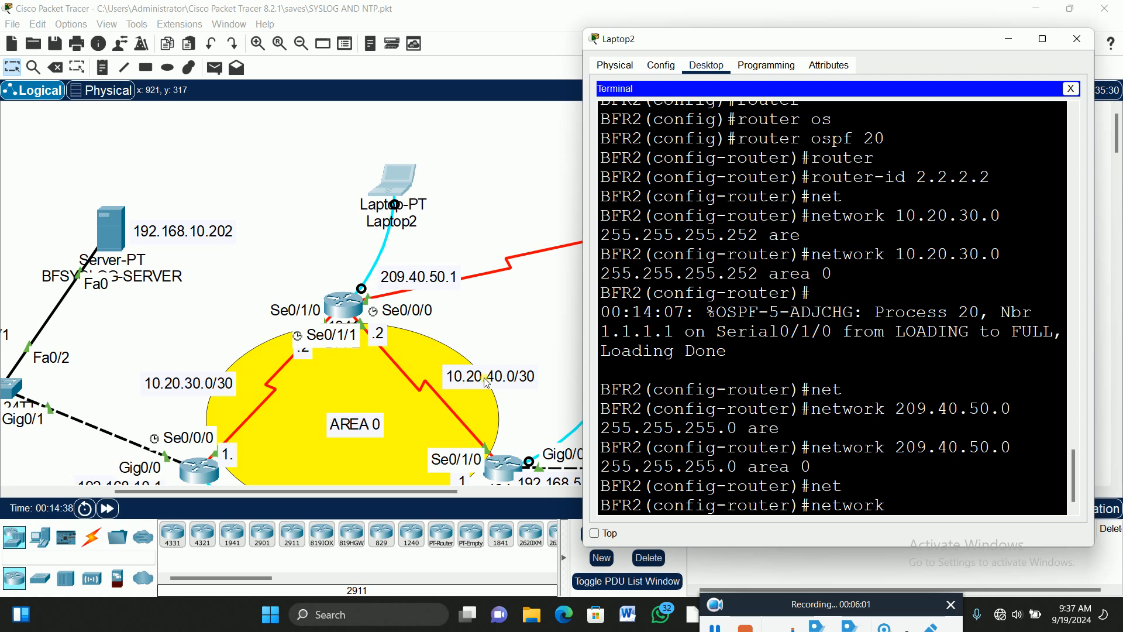
{"action": "type", "text": "10.20.40.0 255"}
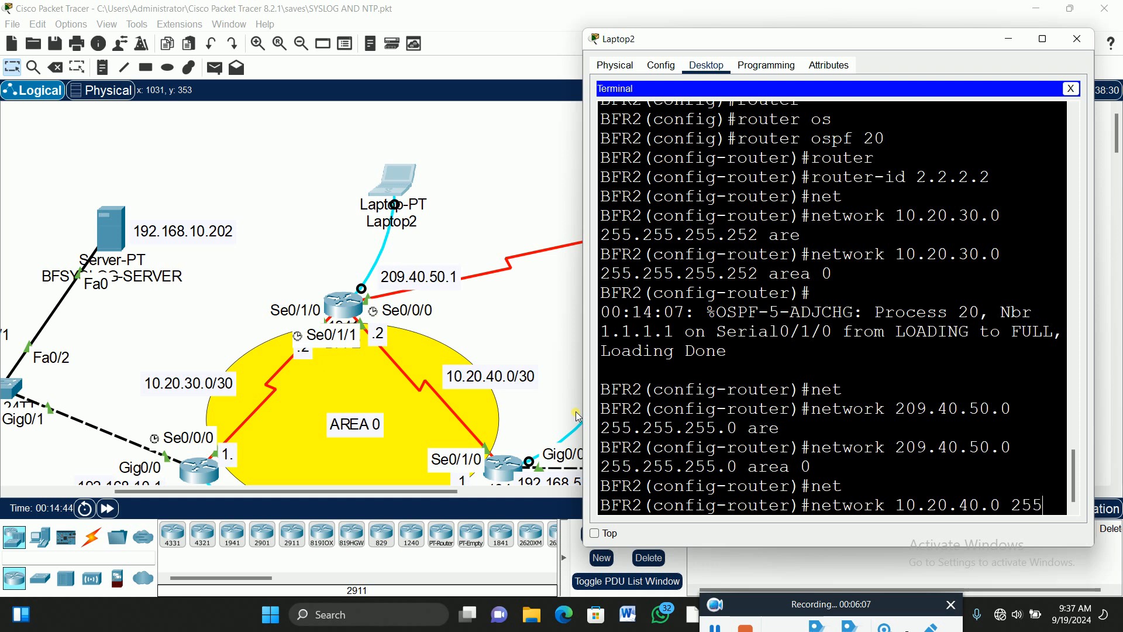
{"action": "type", "text": ".255"}
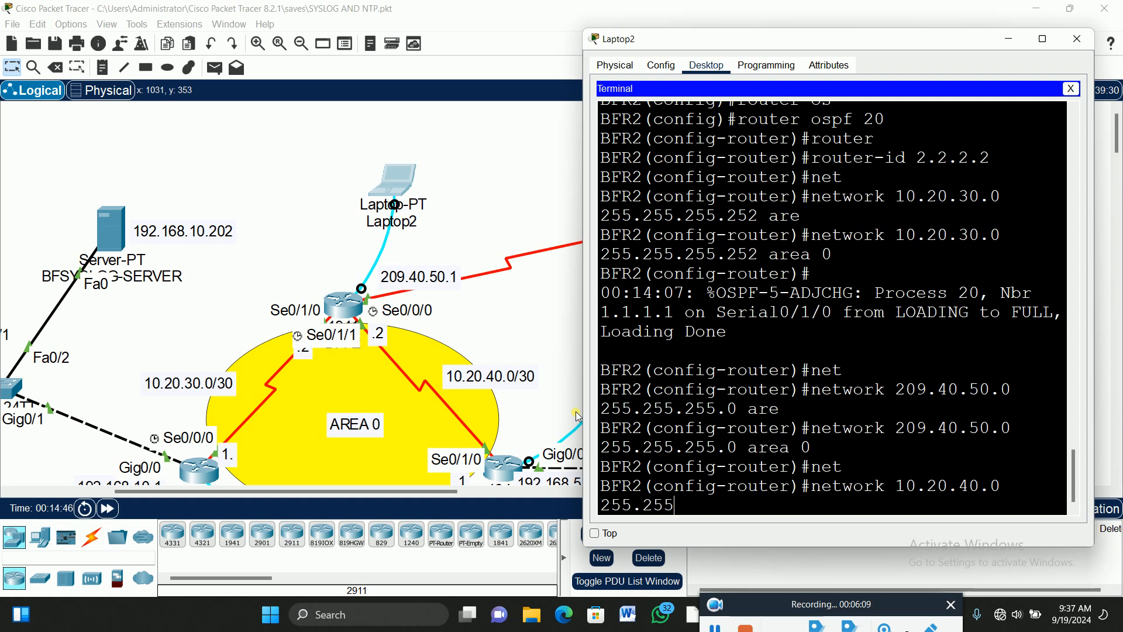
{"action": "type", "text": ".255.252 are"}
{"action": "key", "text": "Tab"}
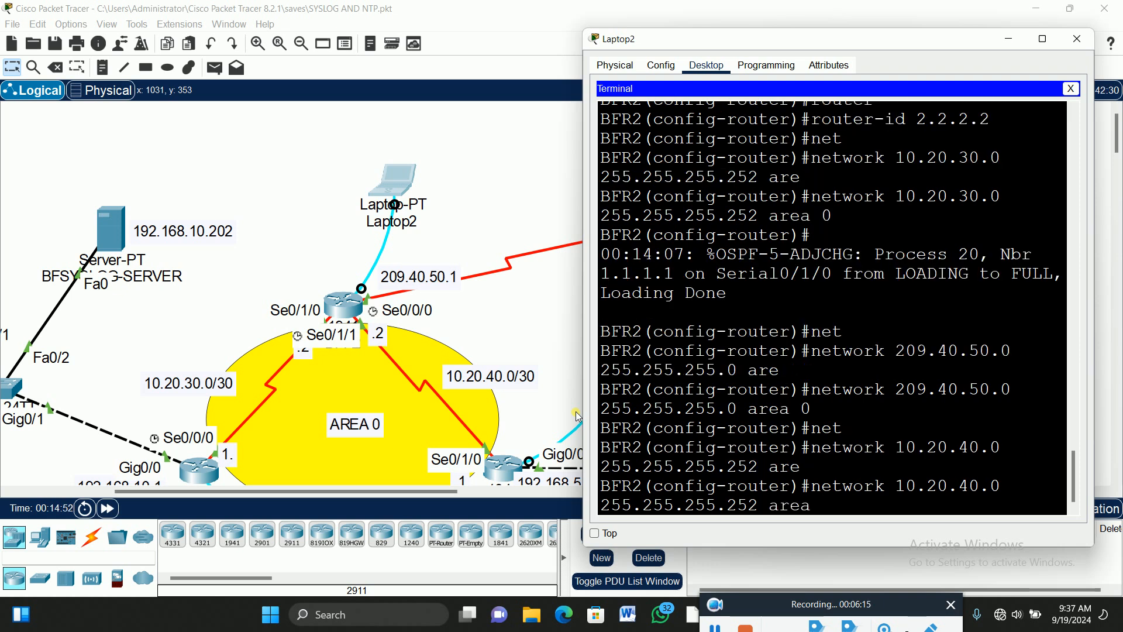
{"action": "type", "text": "0"}
{"action": "key", "text": "Return"}
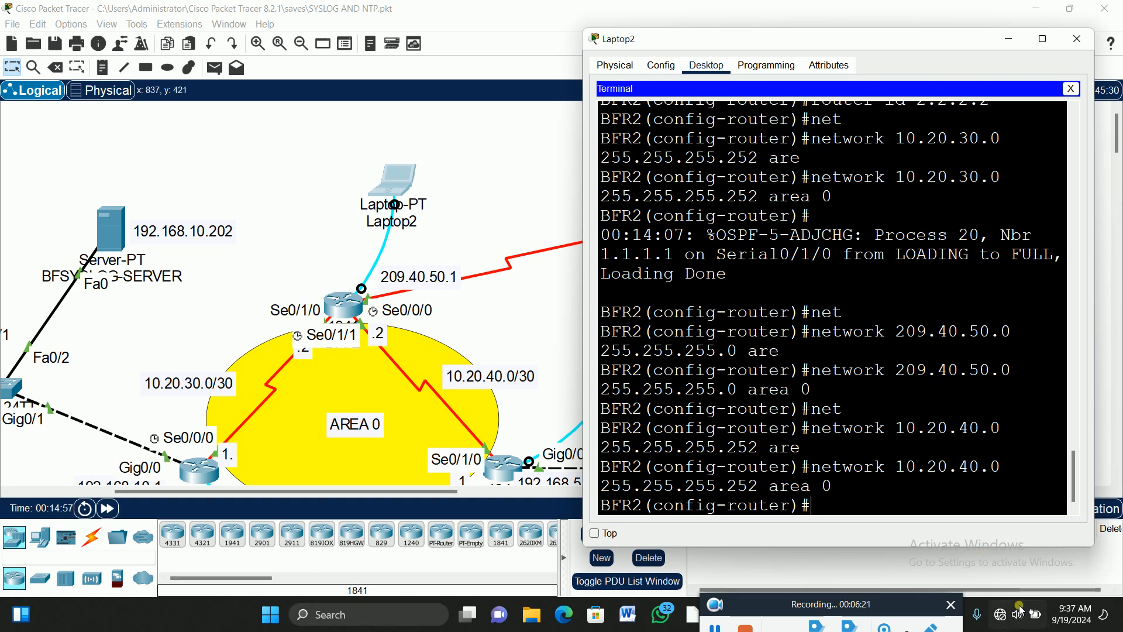
Highlight the 10.20.40.0, 209.40.50.0 and 10.20.30.0 network statements to review them.
{"action": "left_click_drag", "start_coordinate": [1014, 465], "coordinate": [898, 468]}
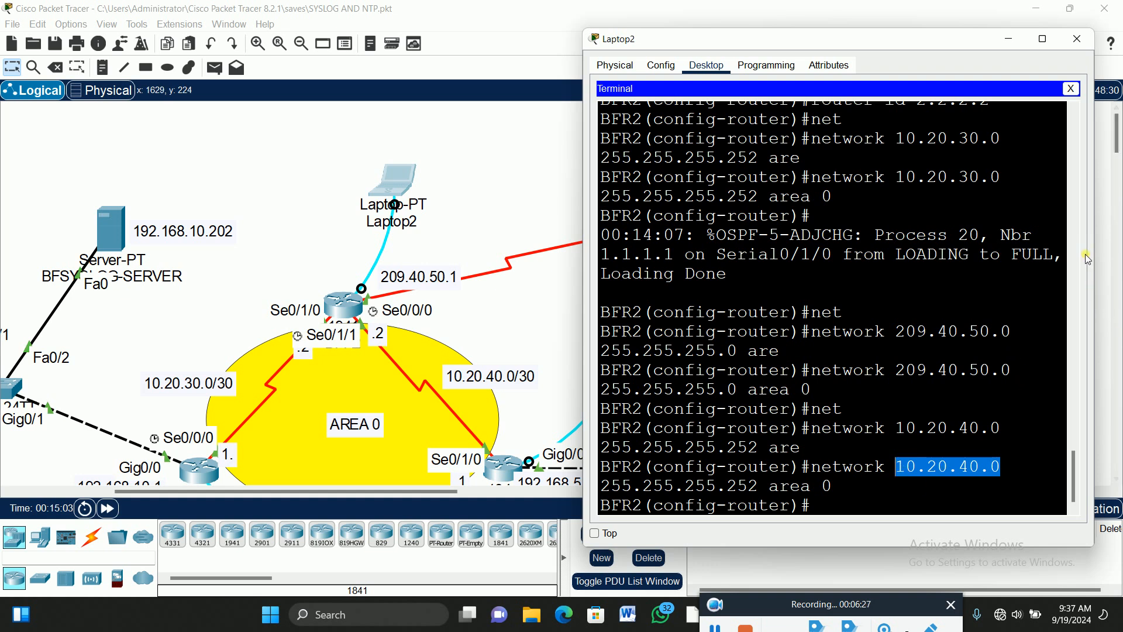
{"action": "left_click_drag", "start_coordinate": [1001, 176], "coordinate": [896, 178]}
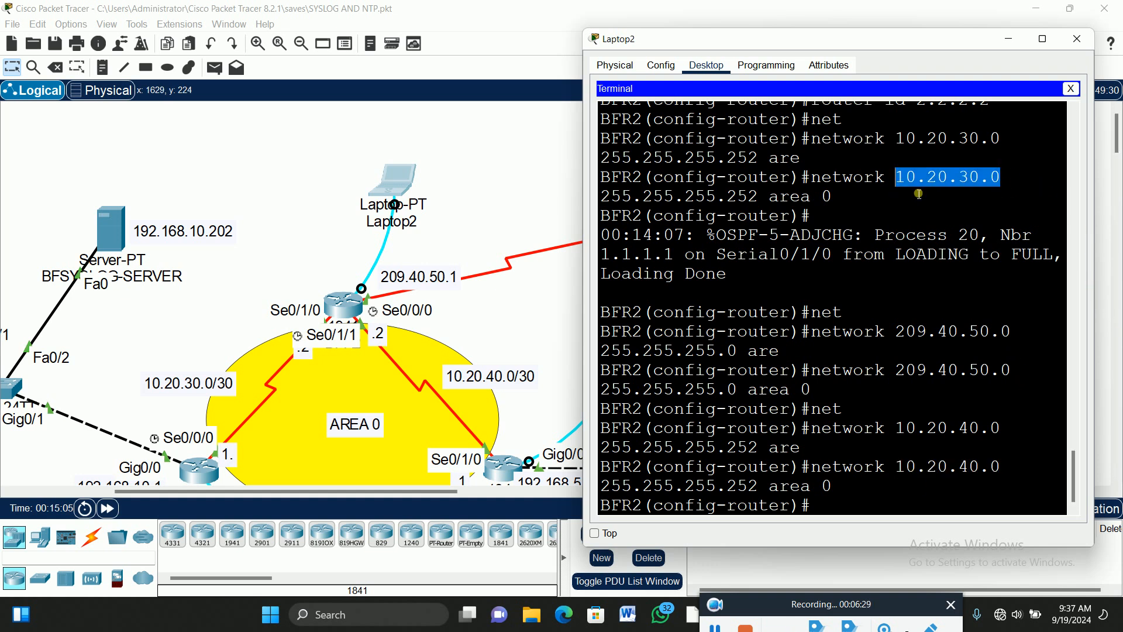
{"action": "scroll", "coordinate": [919, 194], "scroll_direction": "up", "scroll_amount": 2}
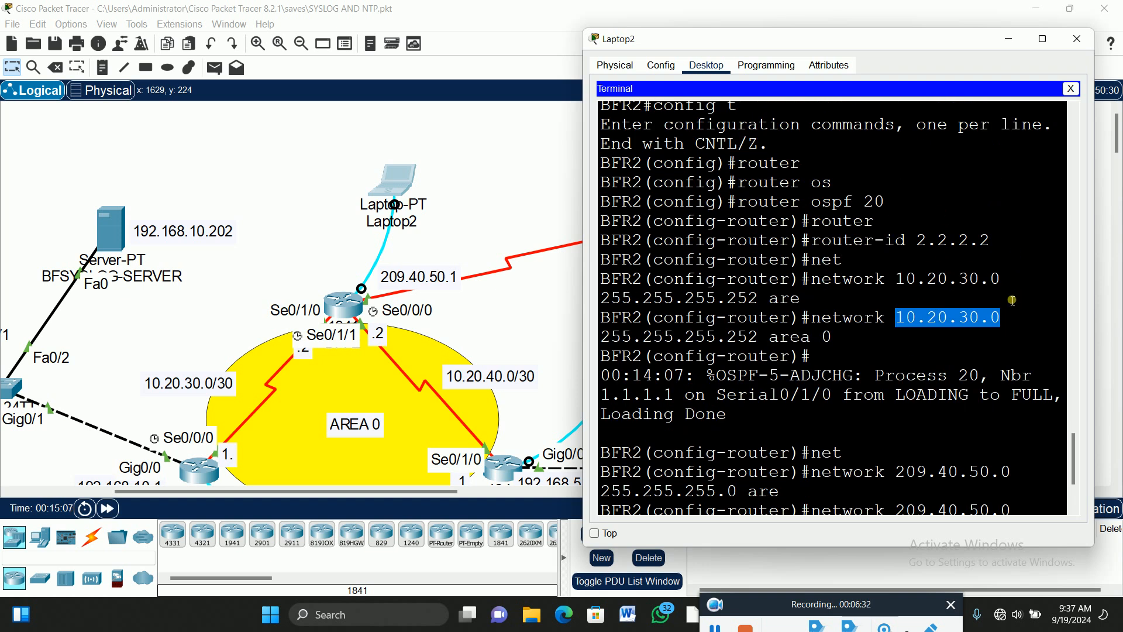
{"action": "scroll", "coordinate": [1015, 299], "scroll_direction": "down", "scroll_amount": 1}
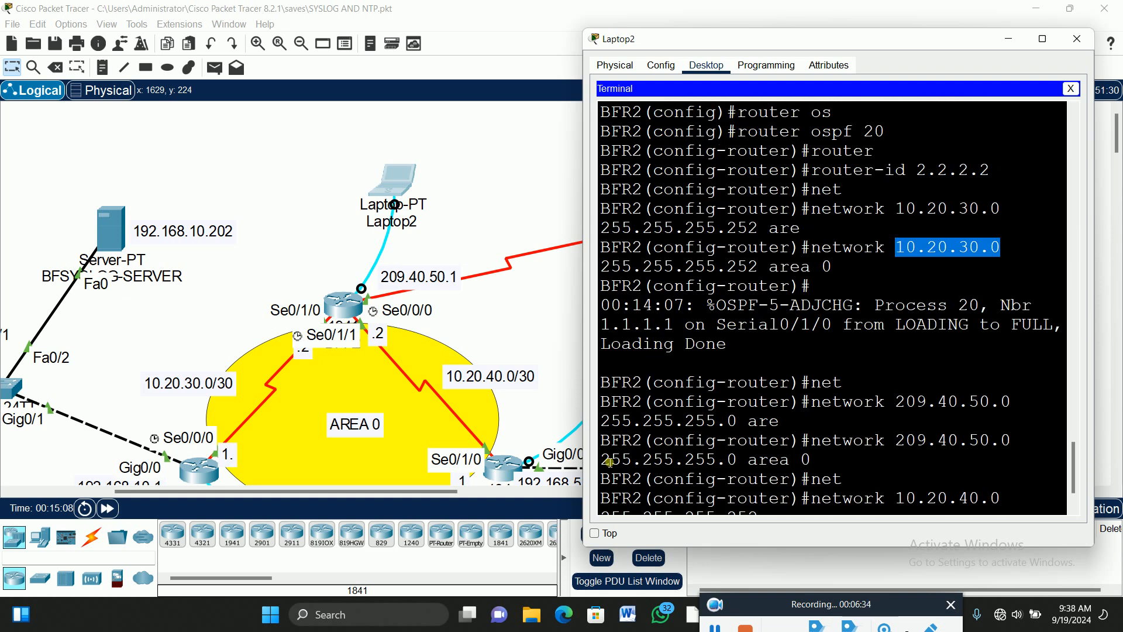
{"action": "scroll", "coordinate": [836, 401], "scroll_direction": "down", "scroll_amount": 1}
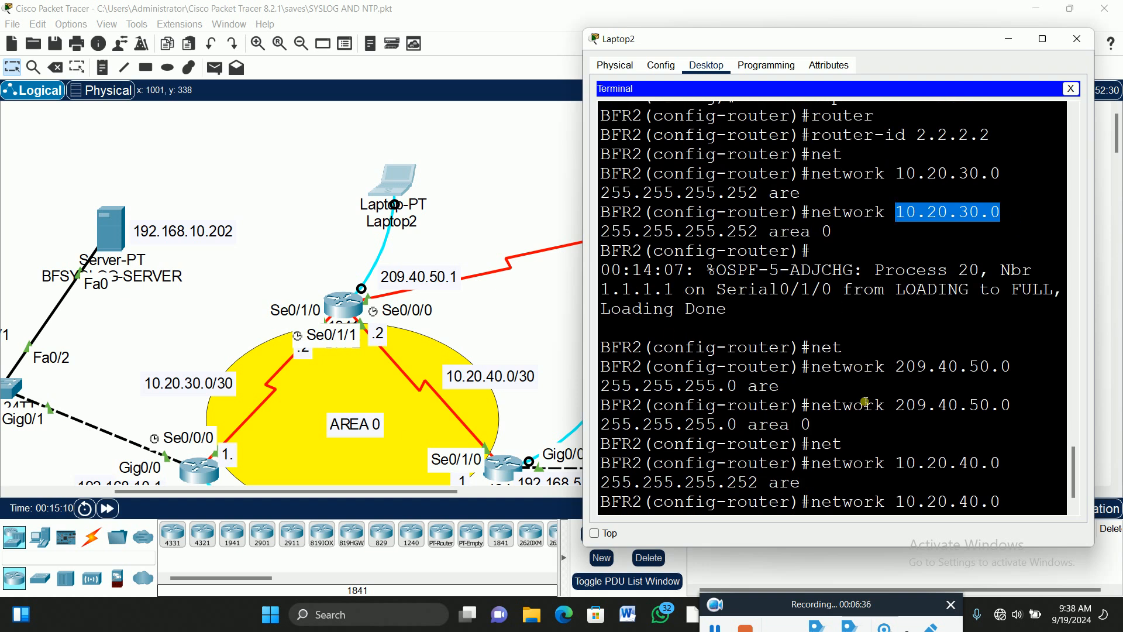
{"action": "scroll", "coordinate": [936, 395], "scroll_direction": "down", "scroll_amount": 1}
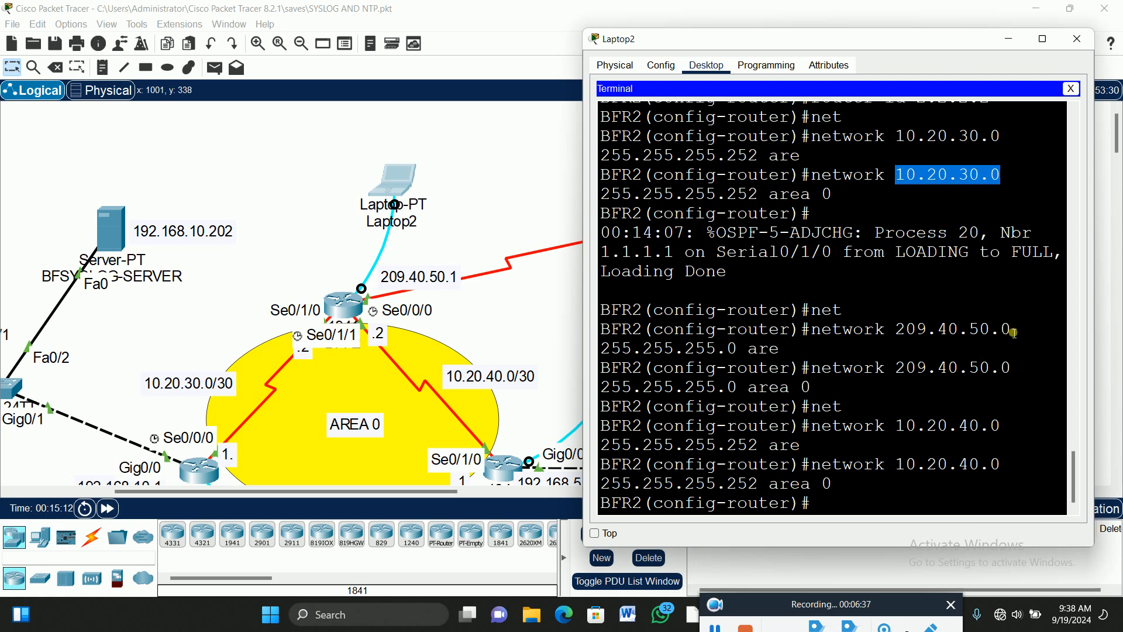
{"action": "left_click_drag", "start_coordinate": [1002, 468], "coordinate": [909, 472]}
{"action": "left_click_drag", "start_coordinate": [1011, 330], "coordinate": [894, 331]}
{"action": "left_click_drag", "start_coordinate": [1009, 181], "coordinate": [903, 187]}
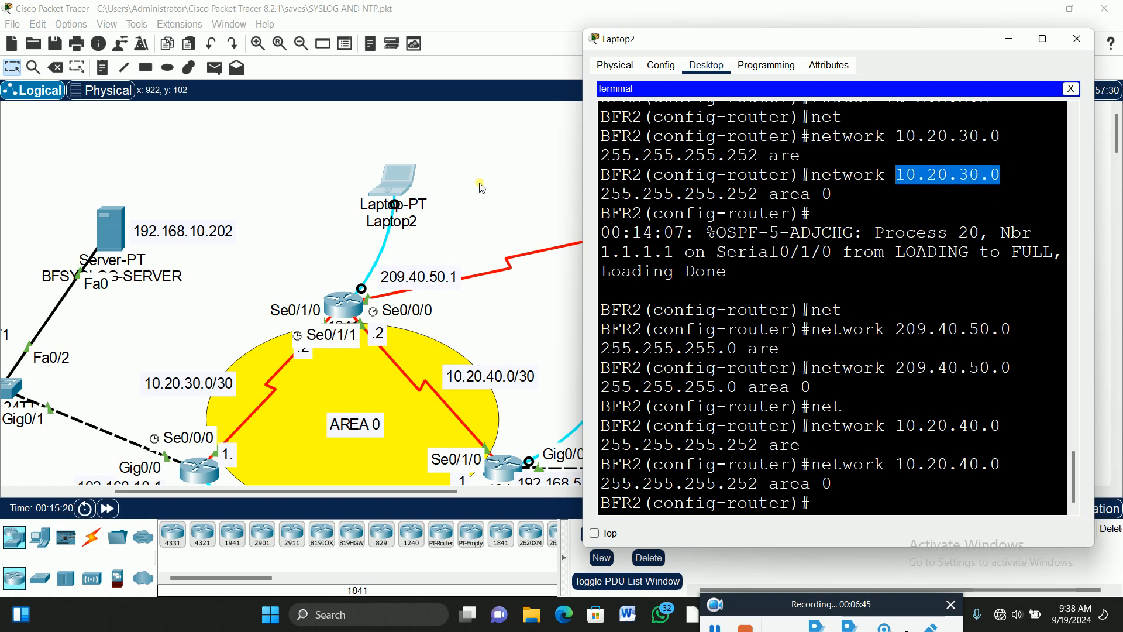
Connect Laptop1's terminal to BFR3's console with the default settings.
{"action": "left_click", "coordinate": [493, 200]}
{"action": "scroll", "coordinate": [682, 360], "scroll_direction": "down", "scroll_amount": 4}
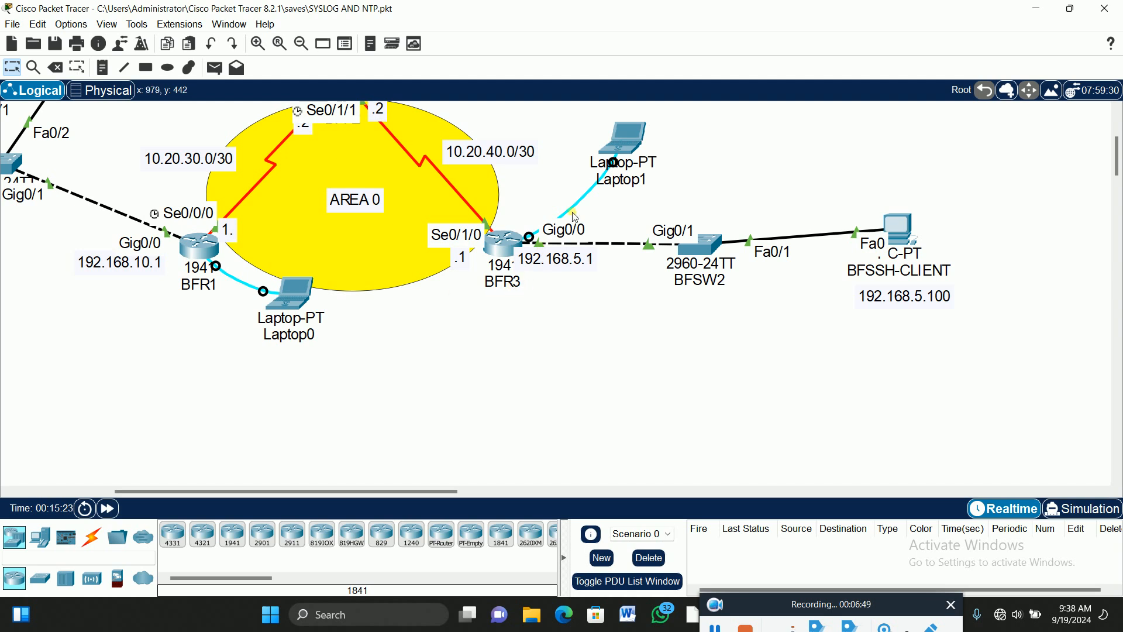
{"action": "left_click_drag", "start_coordinate": [307, 491], "coordinate": [349, 491]}
{"action": "left_click", "coordinate": [486, 168]}
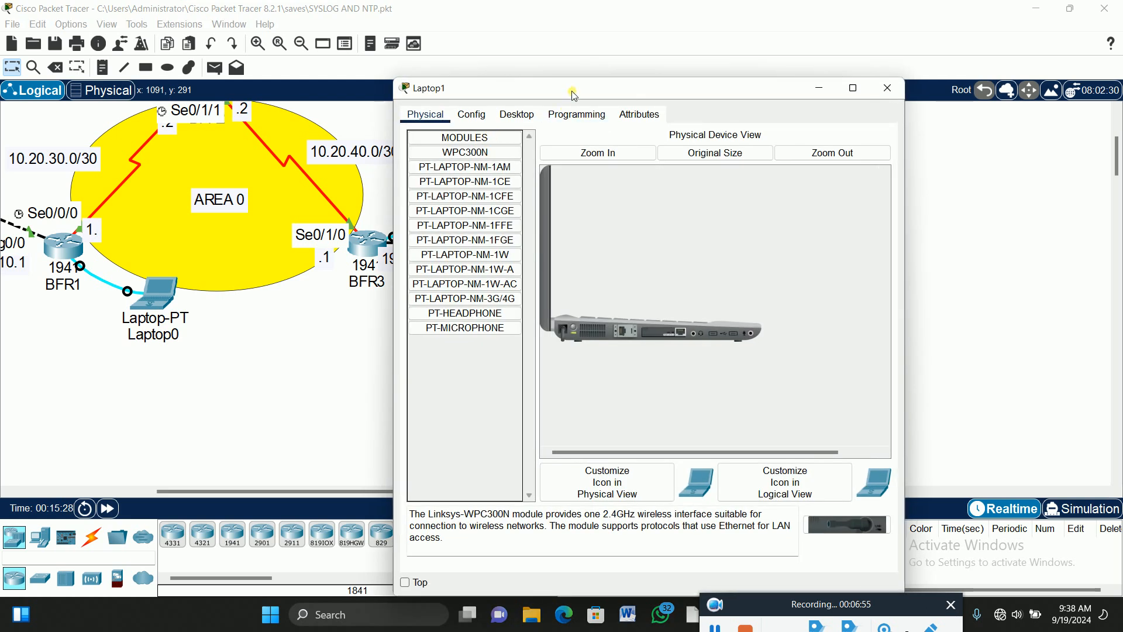
{"action": "left_click_drag", "start_coordinate": [571, 90], "coordinate": [747, 65]}
{"action": "left_click", "coordinate": [692, 89]}
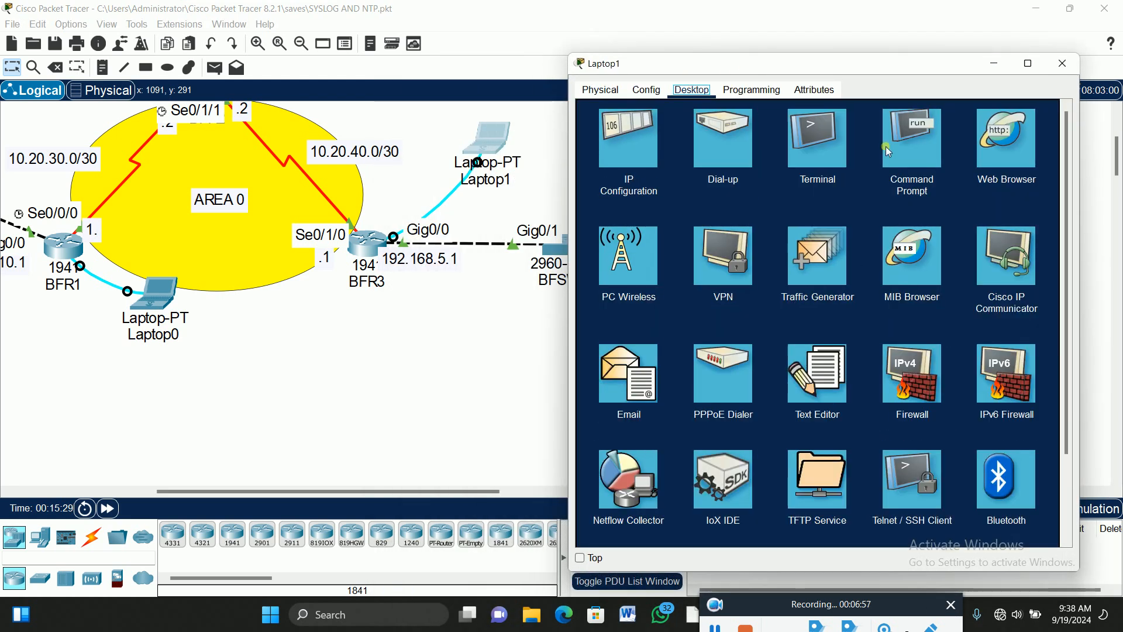
{"action": "left_click", "coordinate": [817, 140]}
{"action": "left_click", "coordinate": [1028, 240]}
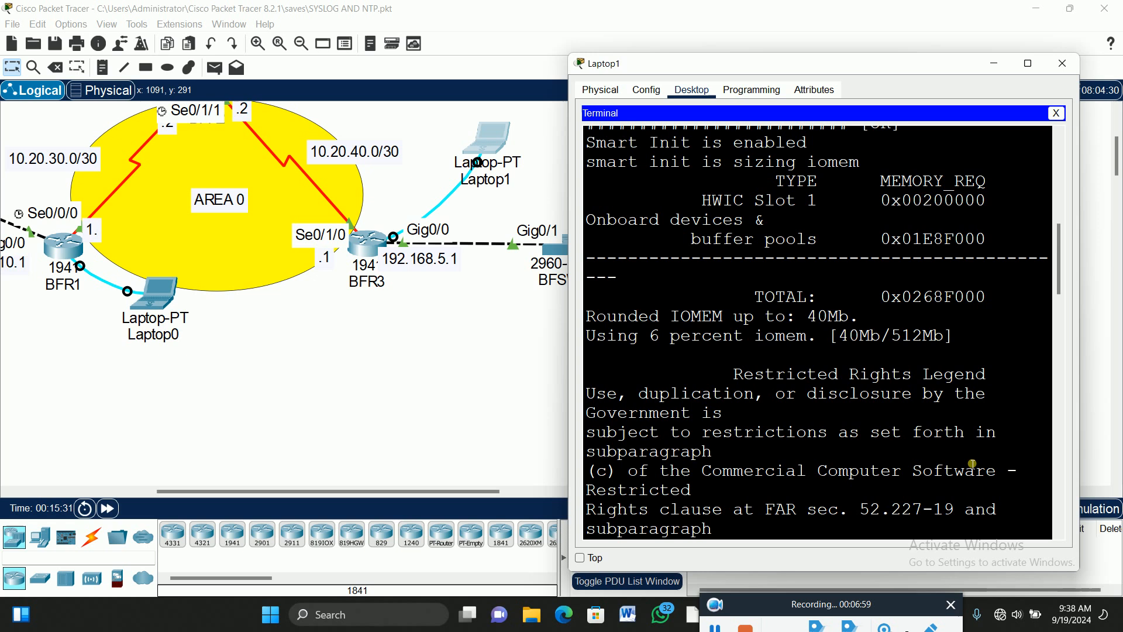
Log in to BFR3 with the console and enable passwords and enter 'config t' mode.
{"action": "key", "text": "Return"}
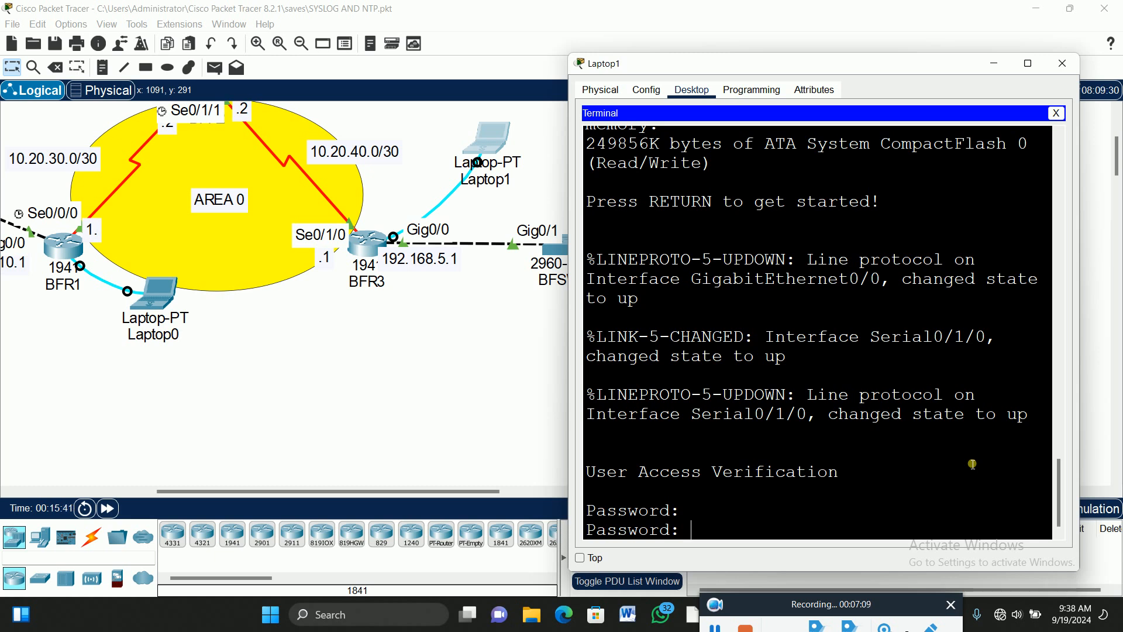
{"action": "key", "text": "Return"}
{"action": "type", "text": "en"}
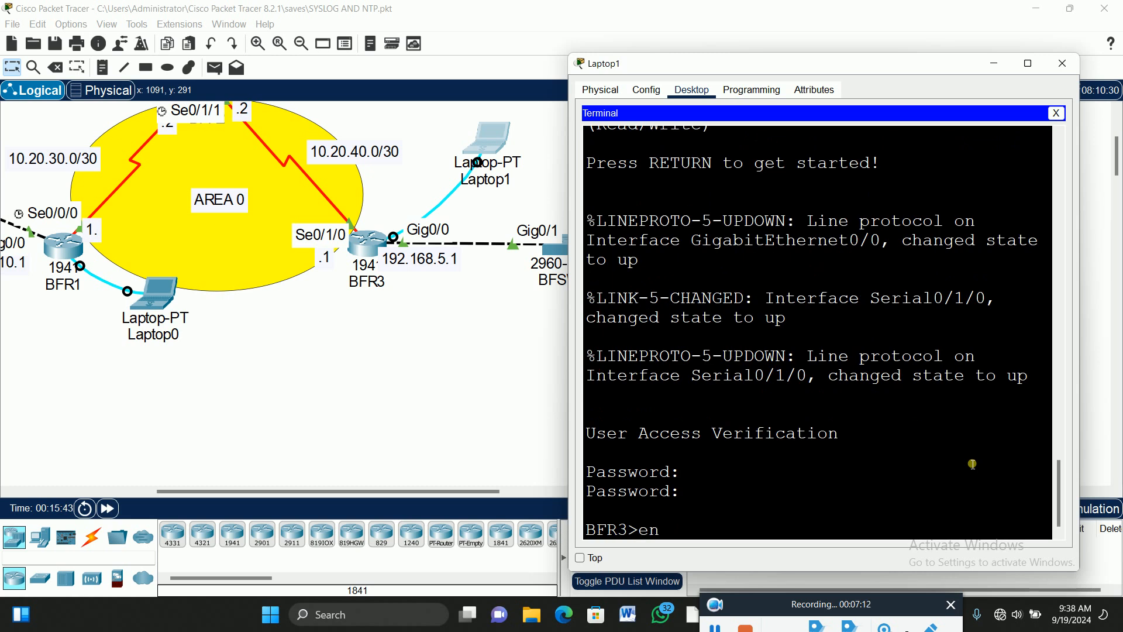
{"action": "key", "text": "Return"}
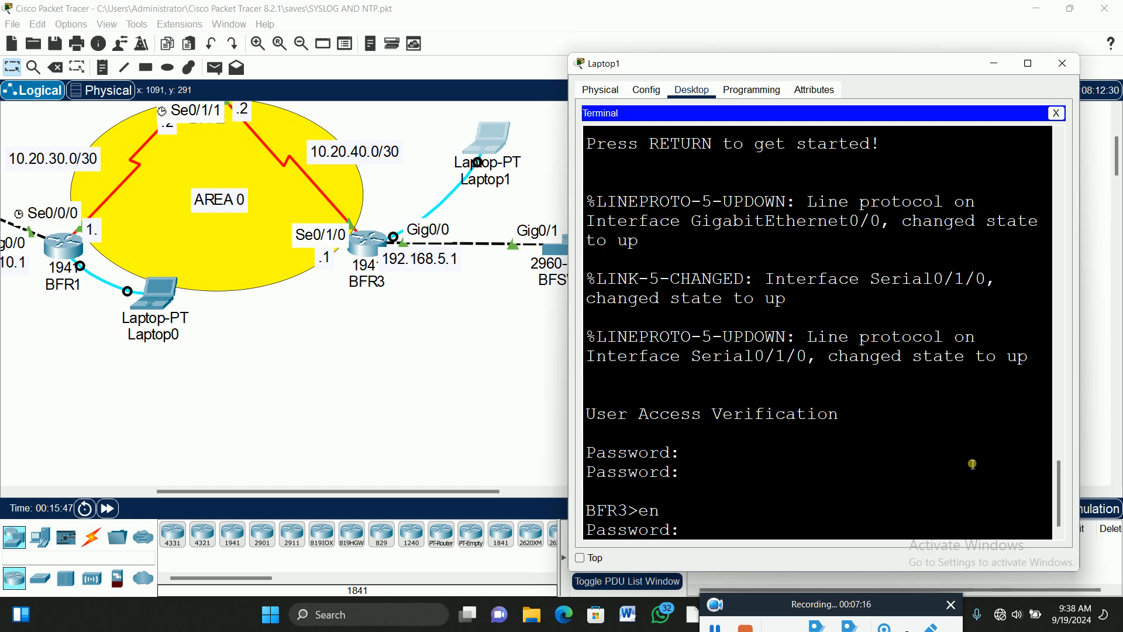
{"action": "key", "text": "Return"}
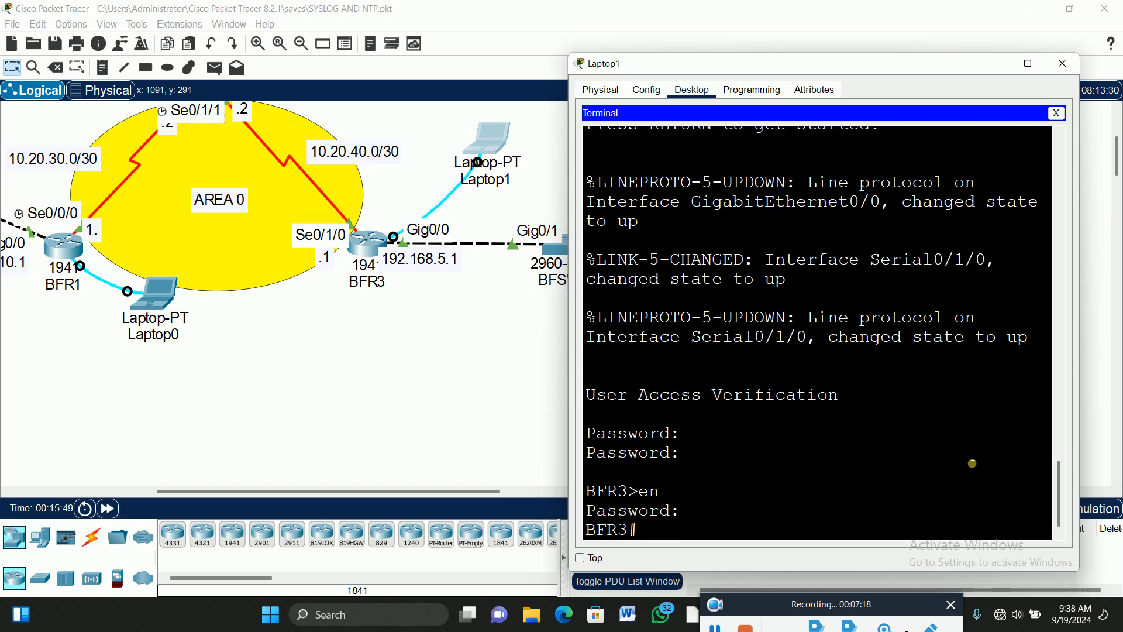
{"action": "type", "text": "config t"}
{"action": "key", "text": "Return"}
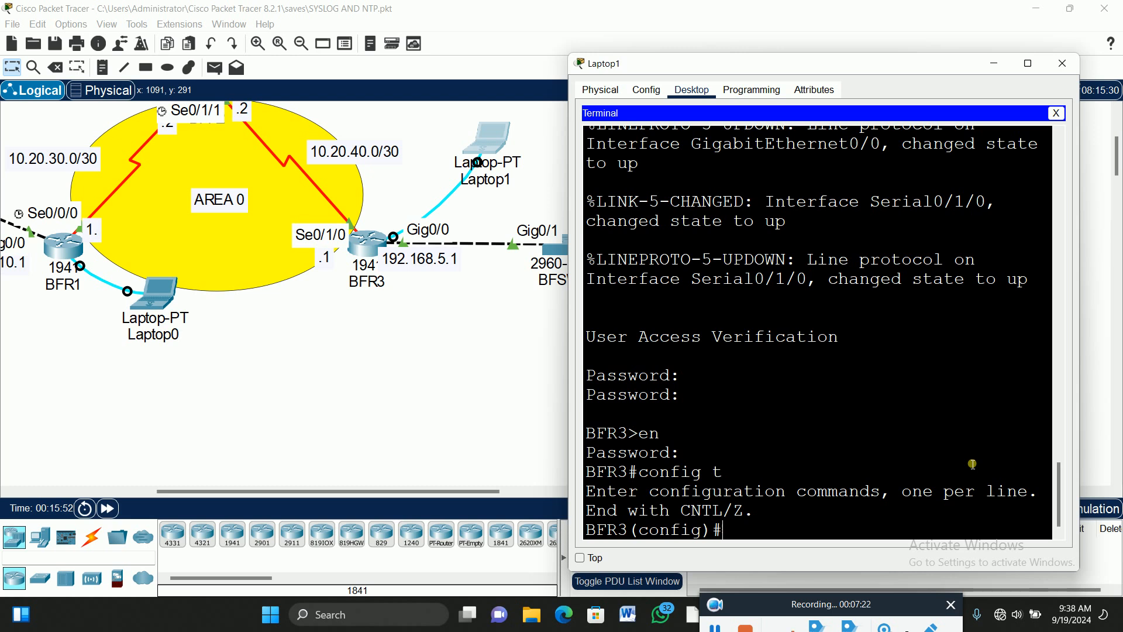
Start OSPF process 20 on BFR3 with router ID 3.3.3.3.
{"action": "type", "text": "router"}
{"action": "key", "text": "Tab"}
{"action": "type", "text": "os"}
{"action": "key", "text": "Tab"}
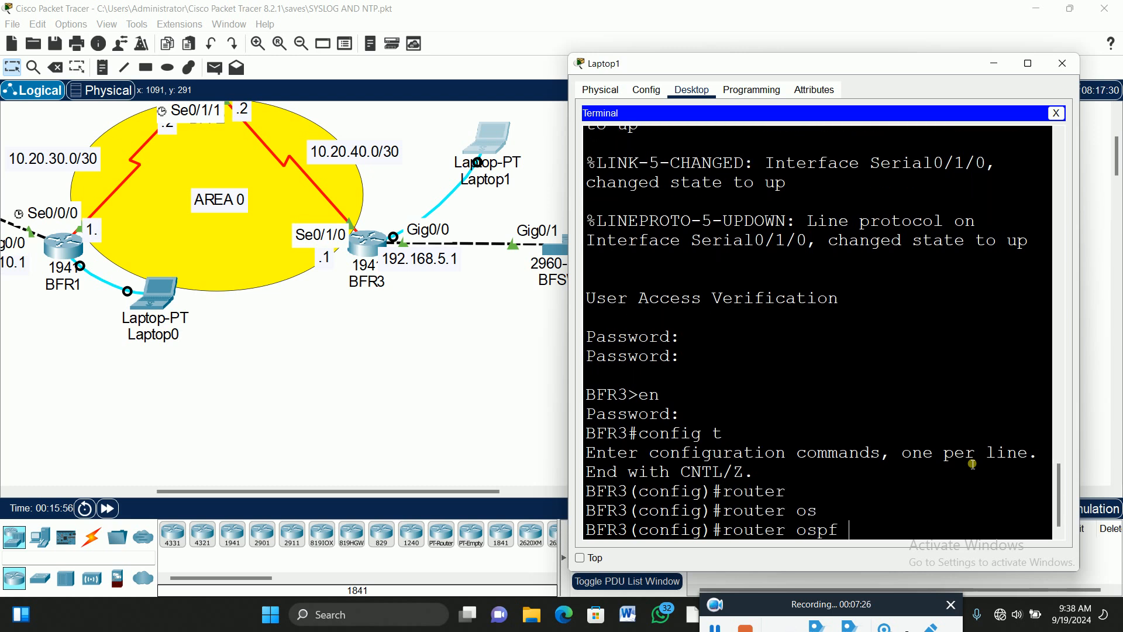
{"action": "type", "text": "20"}
{"action": "key", "text": "Return"}
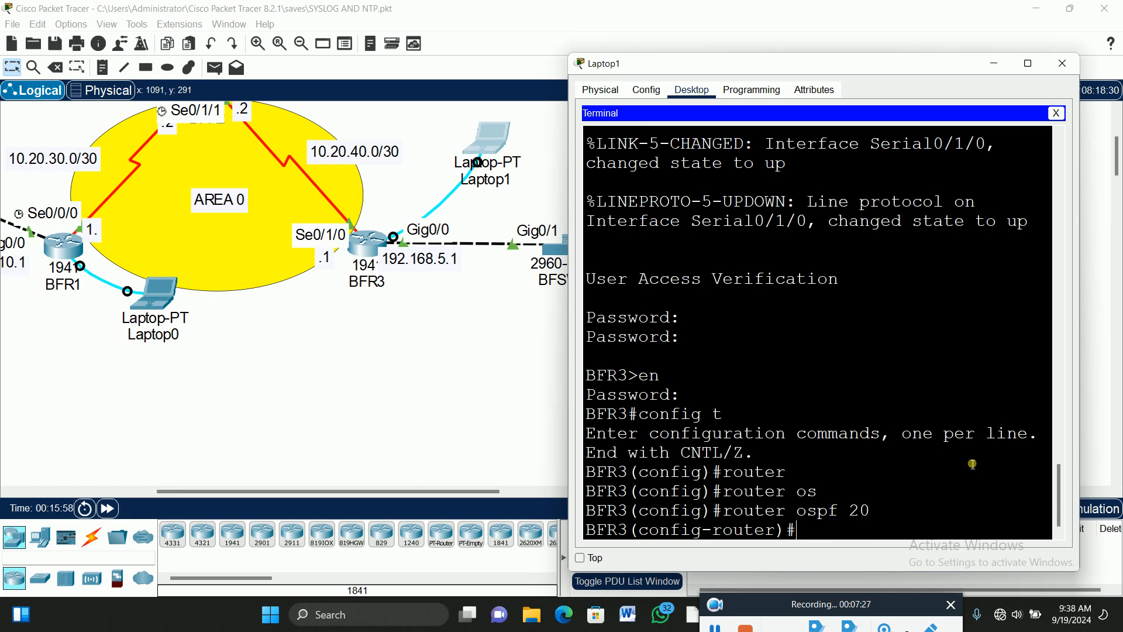
{"action": "type", "text": "router"}
{"action": "key", "text": "Tab"}
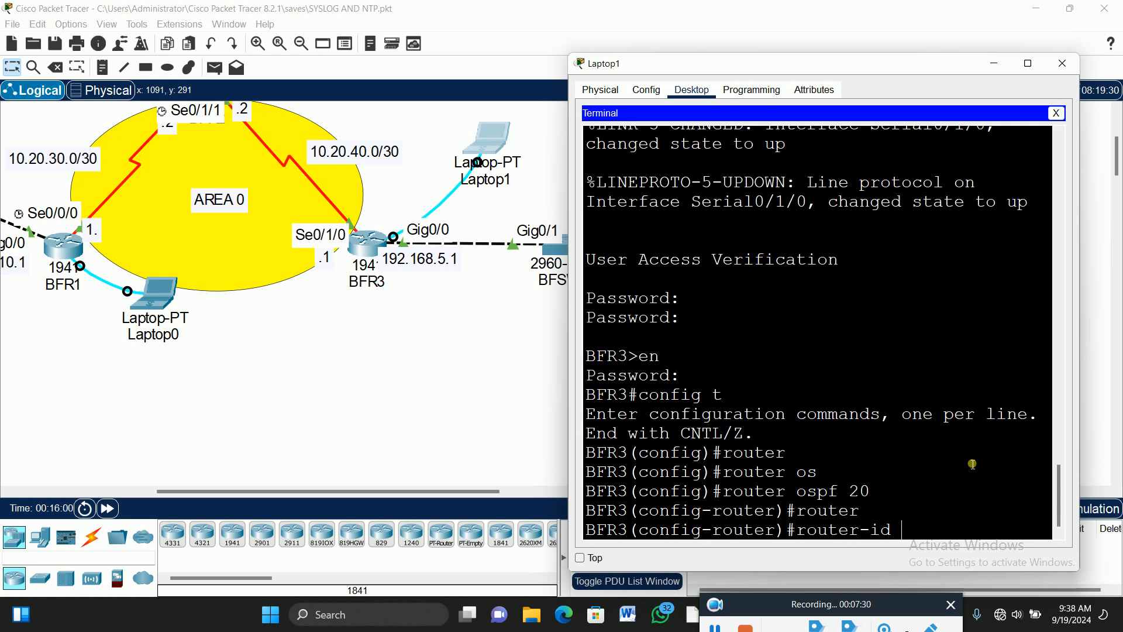
{"action": "type", "text": "3.3.3.3"}
{"action": "key", "text": "Return"}
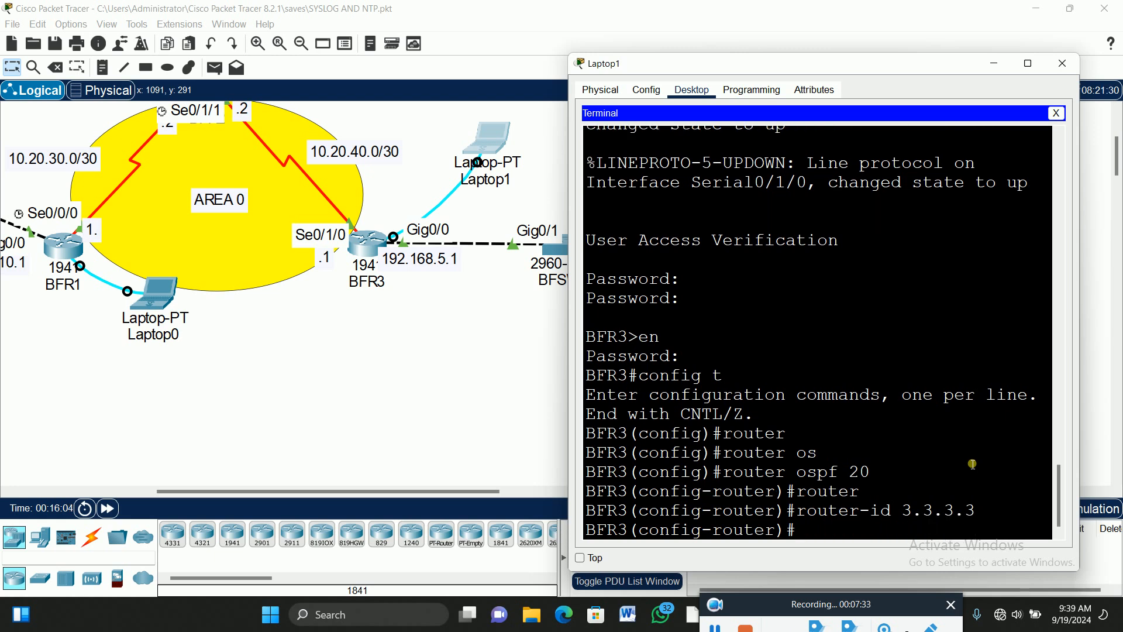
Advertise 10.20.40.0 255.255.255.252 in area 0 on BFR3, reaching FULL with 2.2.2.2.
{"action": "type", "text": "net"}
{"action": "key", "text": "Tab"}
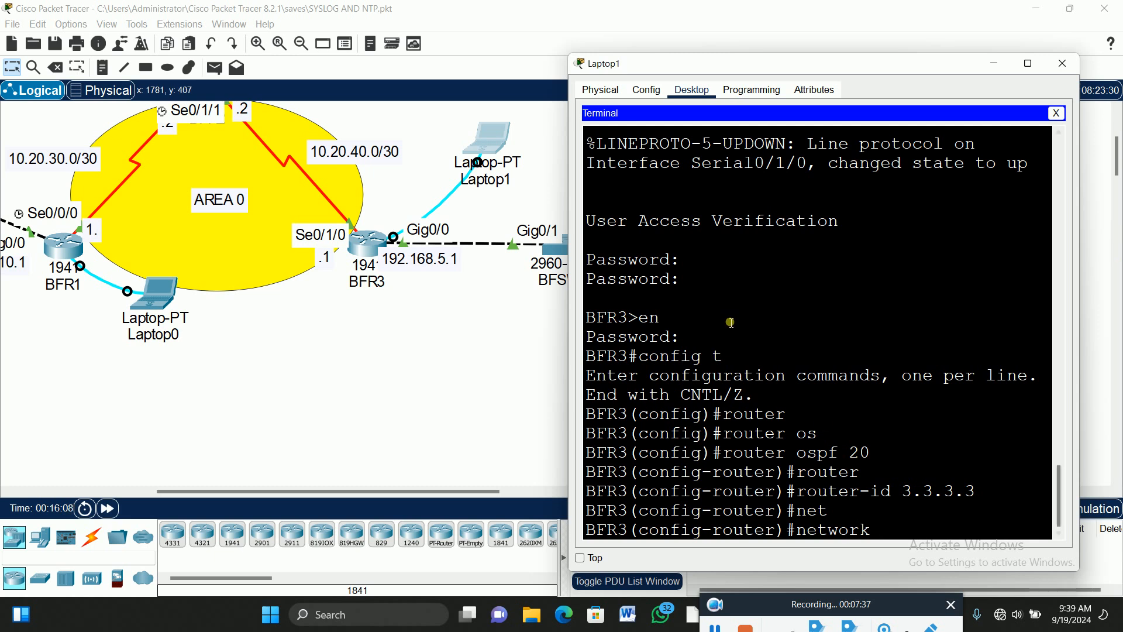
{"action": "scroll", "coordinate": [349, 133], "scroll_direction": "up", "scroll_amount": 1}
{"action": "scroll", "coordinate": [350, 133], "scroll_direction": "up", "scroll_amount": 1}
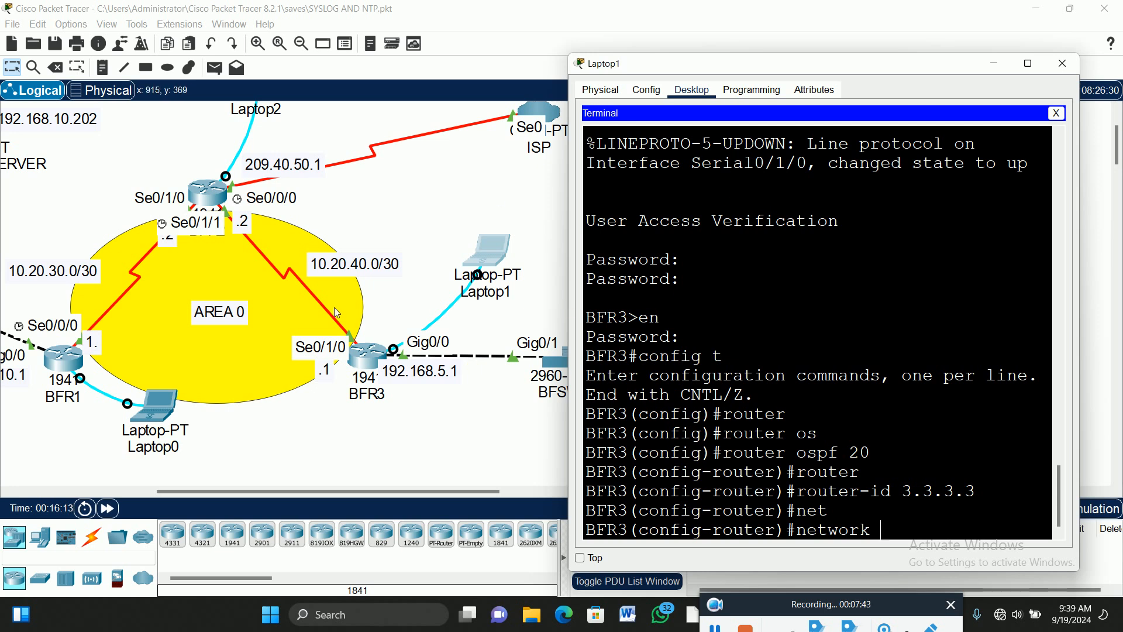
{"action": "scroll", "coordinate": [403, 285], "scroll_direction": "down", "scroll_amount": 1}
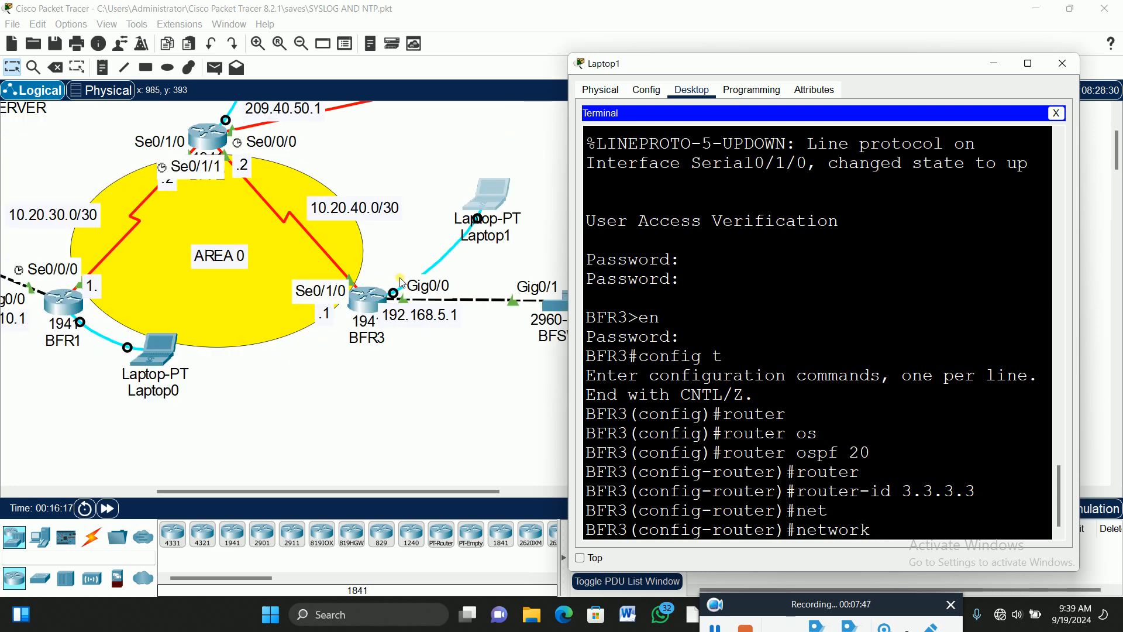
{"action": "type", "text": "10.20.40.0 2"}
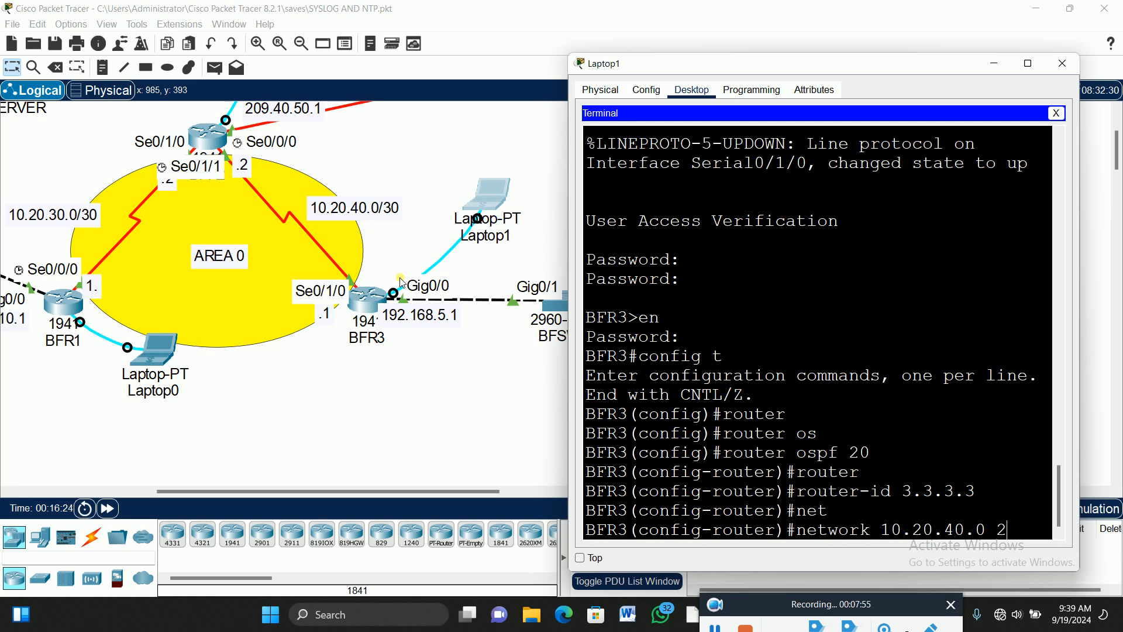
{"action": "type", "text": "55.255.25"}
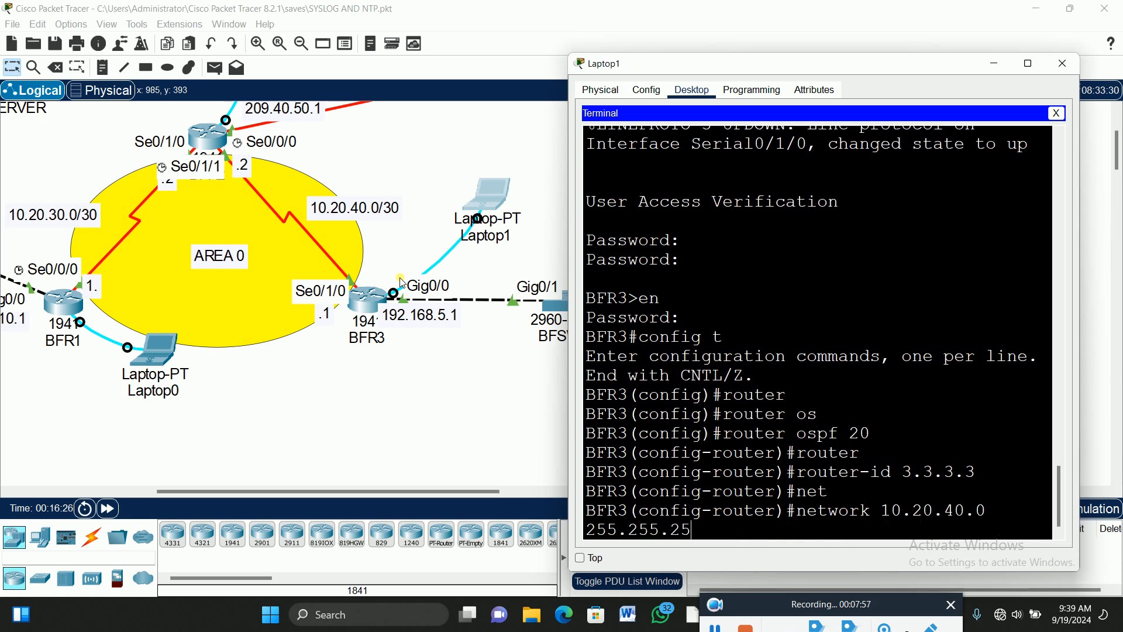
{"action": "type", "text": "5.252 are"}
{"action": "key", "text": "Tab"}
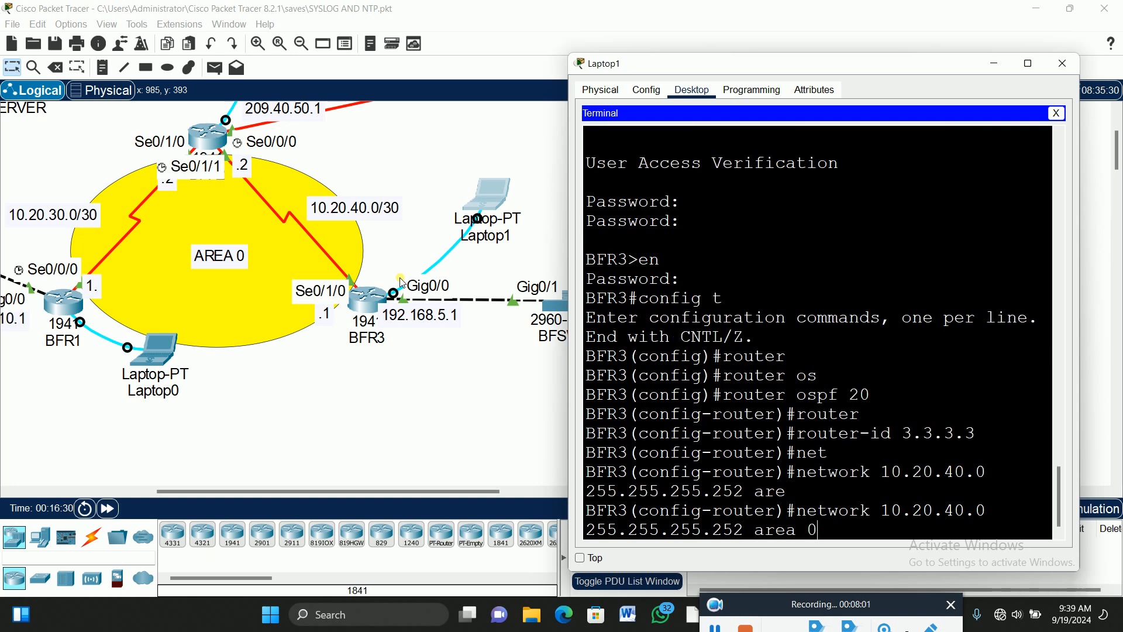
{"action": "type", "text": "0"}
{"action": "key", "text": "Return"}
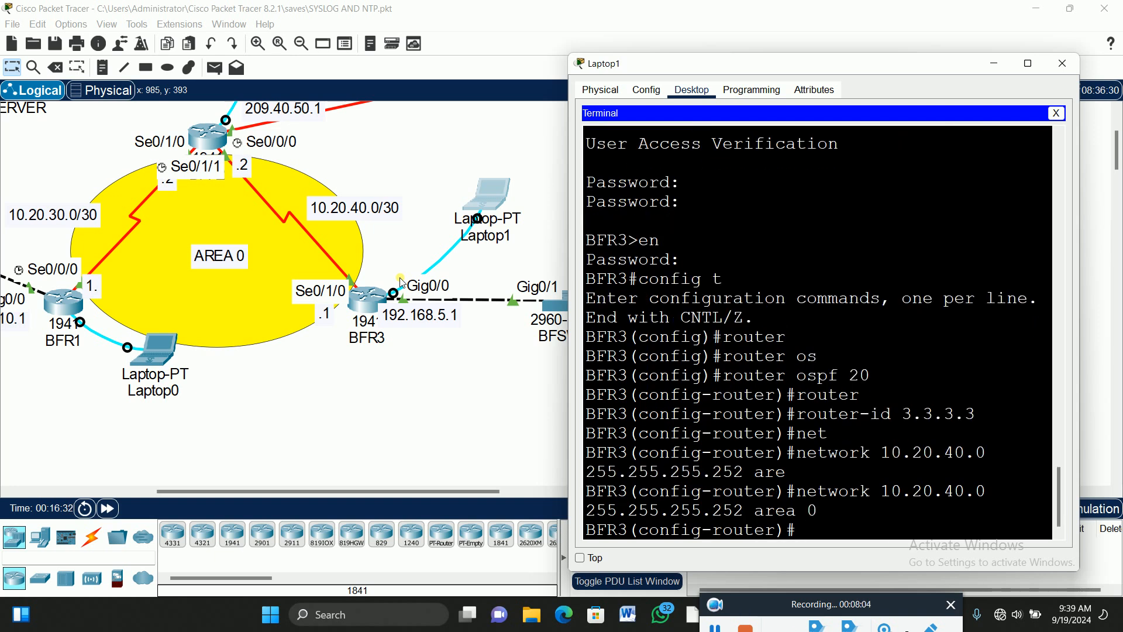
{"action": "key", "text": "Return"}
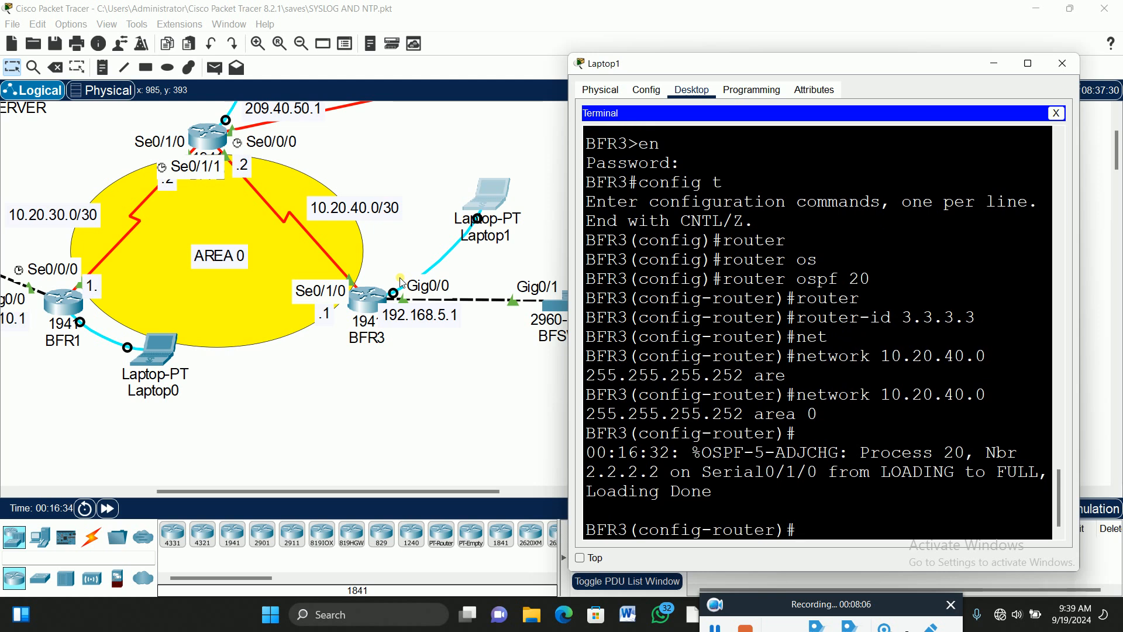
Add 'network 192.168.5.0 255.255.255.0 area 0' to BFR3's OSPF process.
{"action": "type", "text": "net"}
{"action": "key", "text": "Tab"}
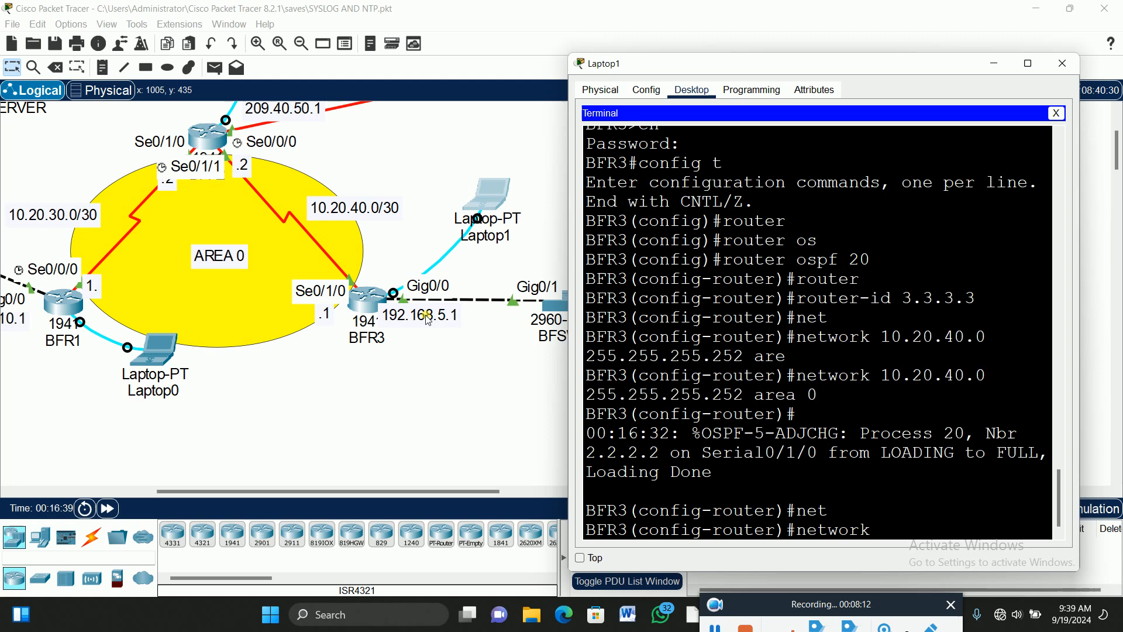
{"action": "type", "text": "192.168.5.0 2"}
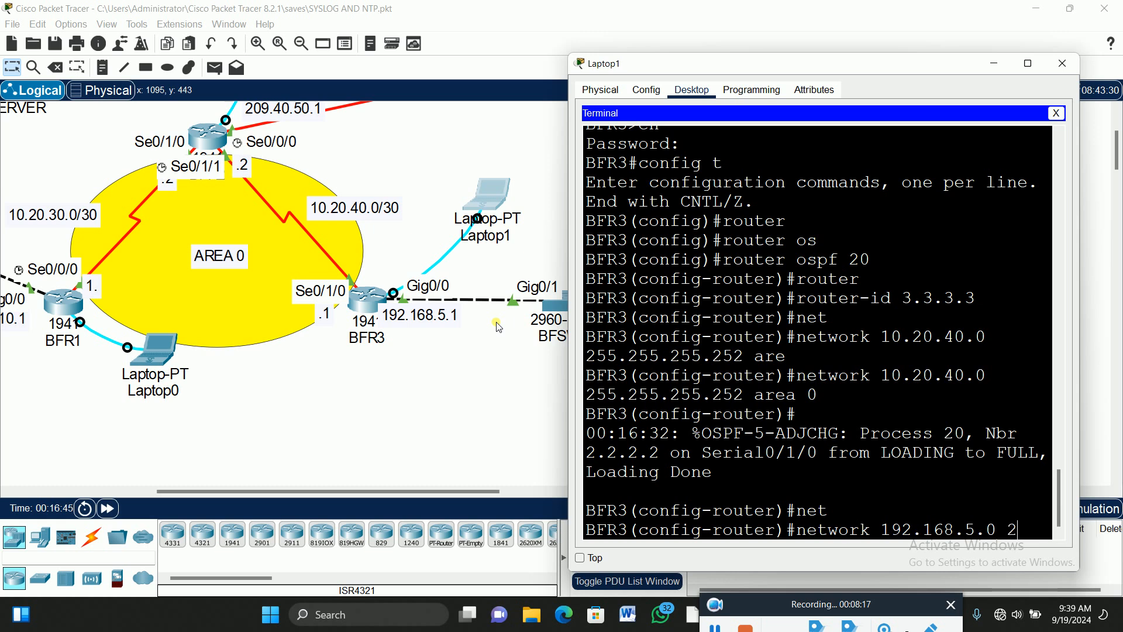
{"action": "type", "text": "55.255.255.0 are"}
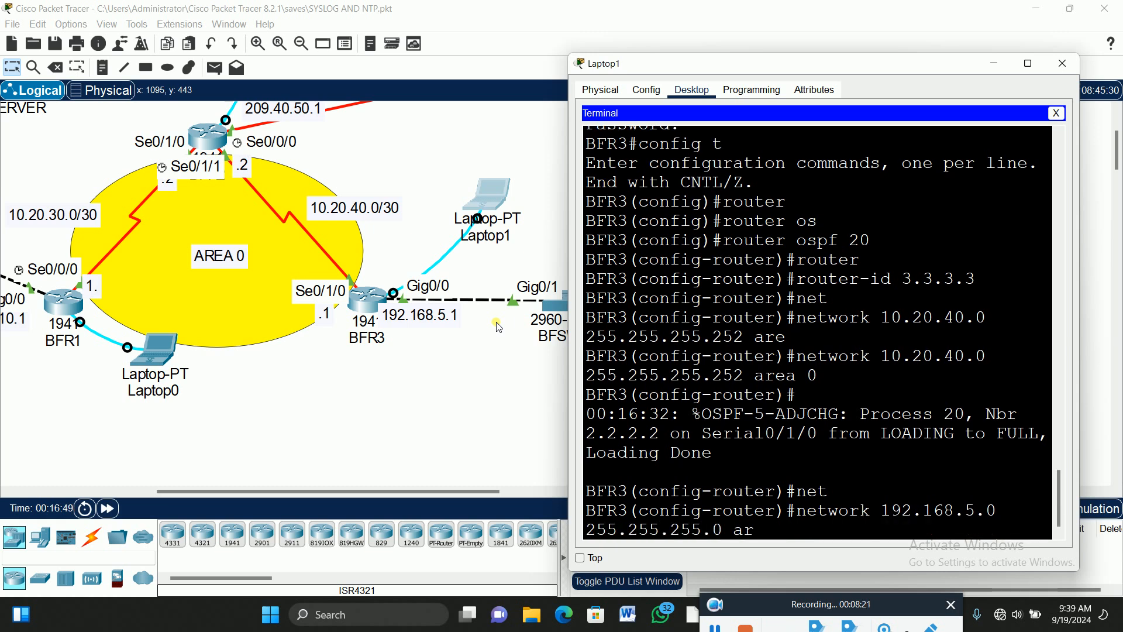
{"action": "key", "text": "Tab"}
{"action": "type", "text": "0"}
{"action": "key", "text": "Return"}
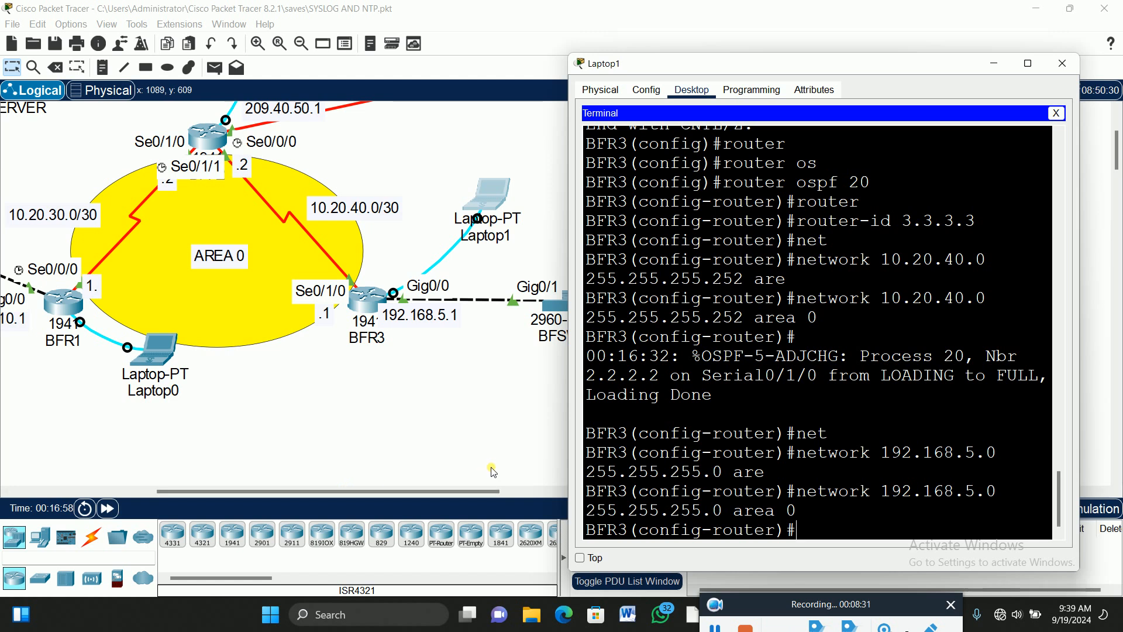
Leave configuration mode with 'end' and save BFR3's configuration with 'wr'.
{"action": "type", "text": "end"}
{"action": "key", "text": "Return"}
{"action": "key", "text": "Return"}
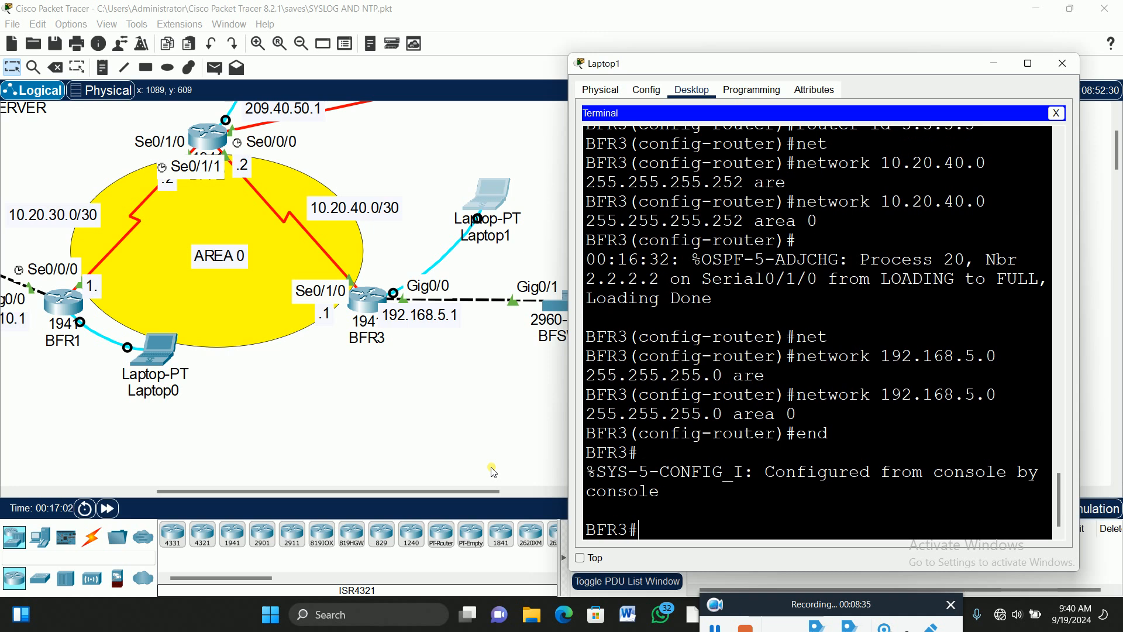
{"action": "type", "text": "wr"}
{"action": "key", "text": "Return"}
{"action": "key", "text": "Return"}
{"action": "key", "text": "Return"}
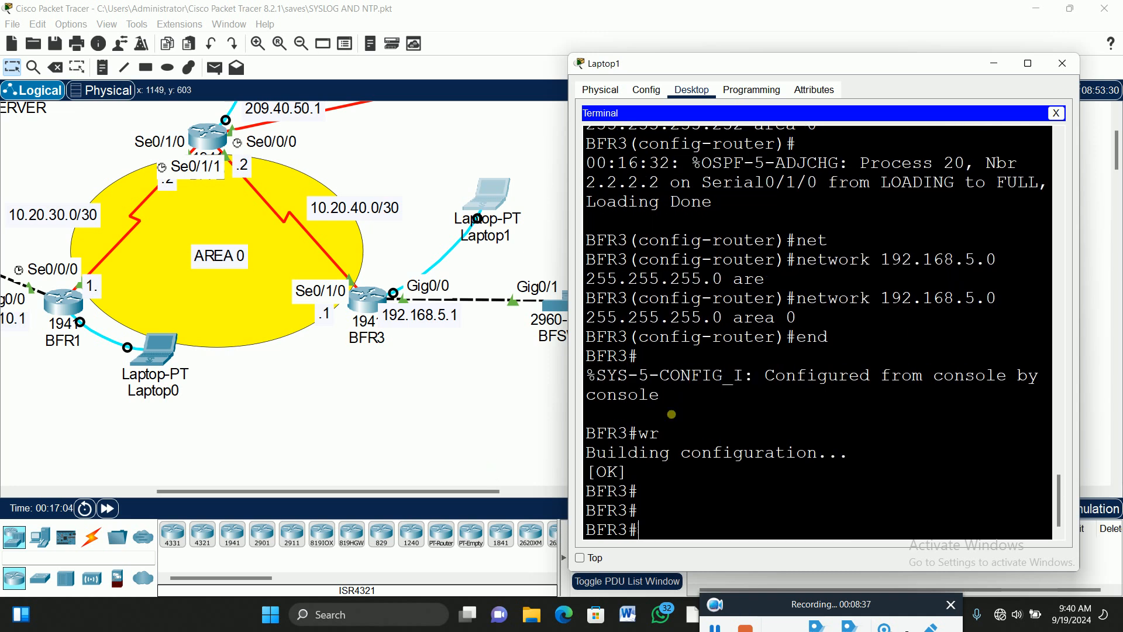
{"action": "scroll", "coordinate": [257, 417], "scroll_direction": "up", "scroll_amount": 1}
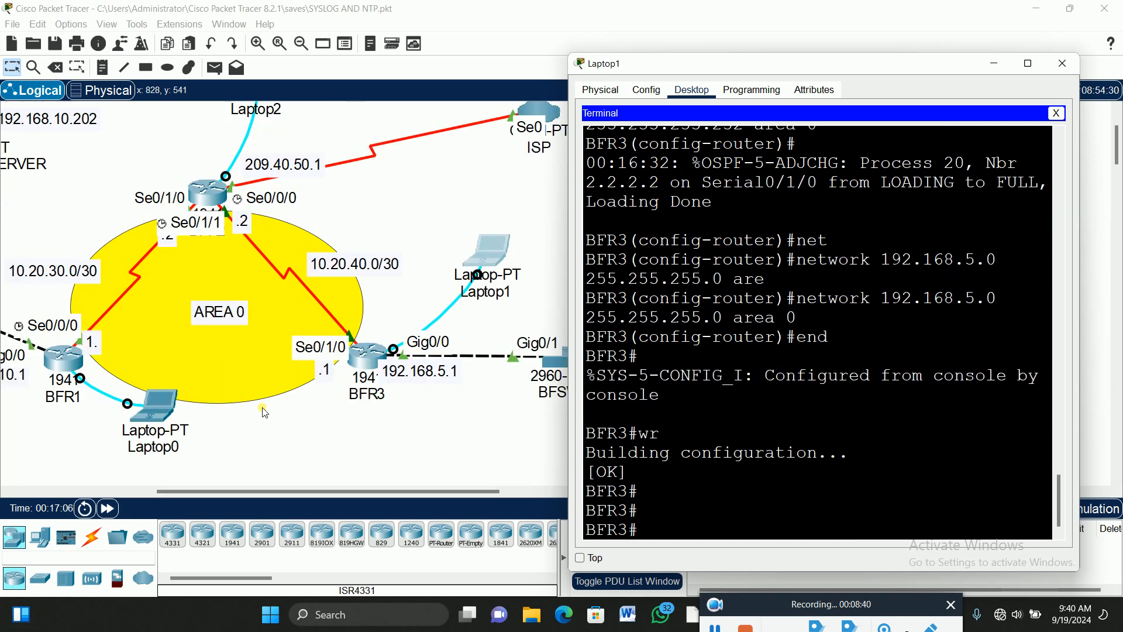
Bring the main window forward and scroll the canvas to show every device, servers included.
{"action": "left_click", "coordinate": [450, 181]}
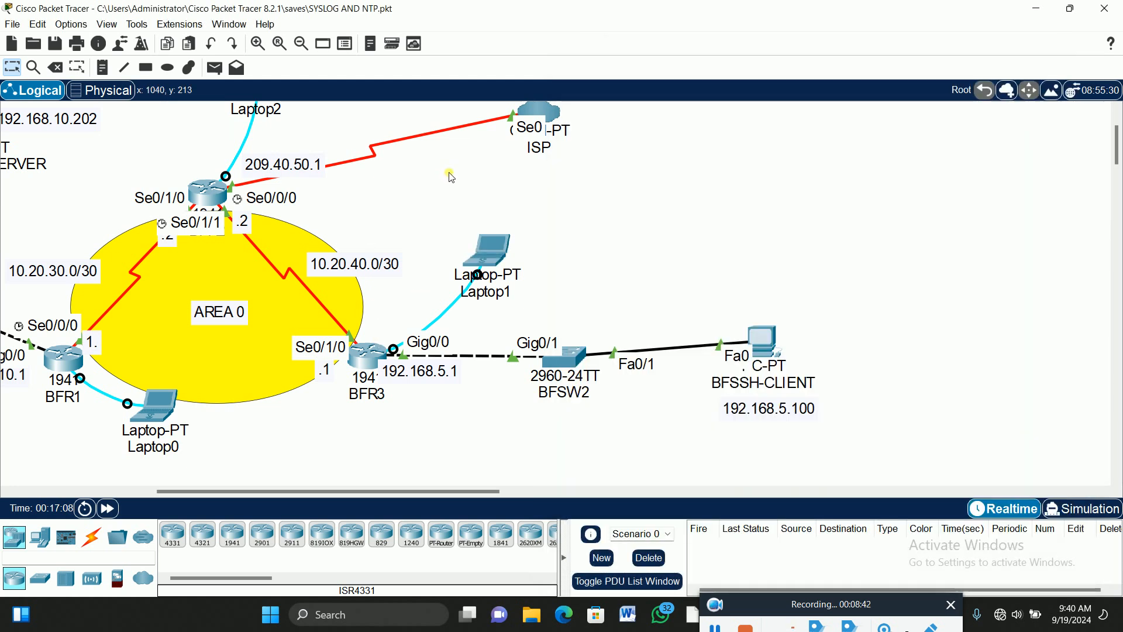
{"action": "left_click_drag", "start_coordinate": [424, 492], "coordinate": [338, 501]}
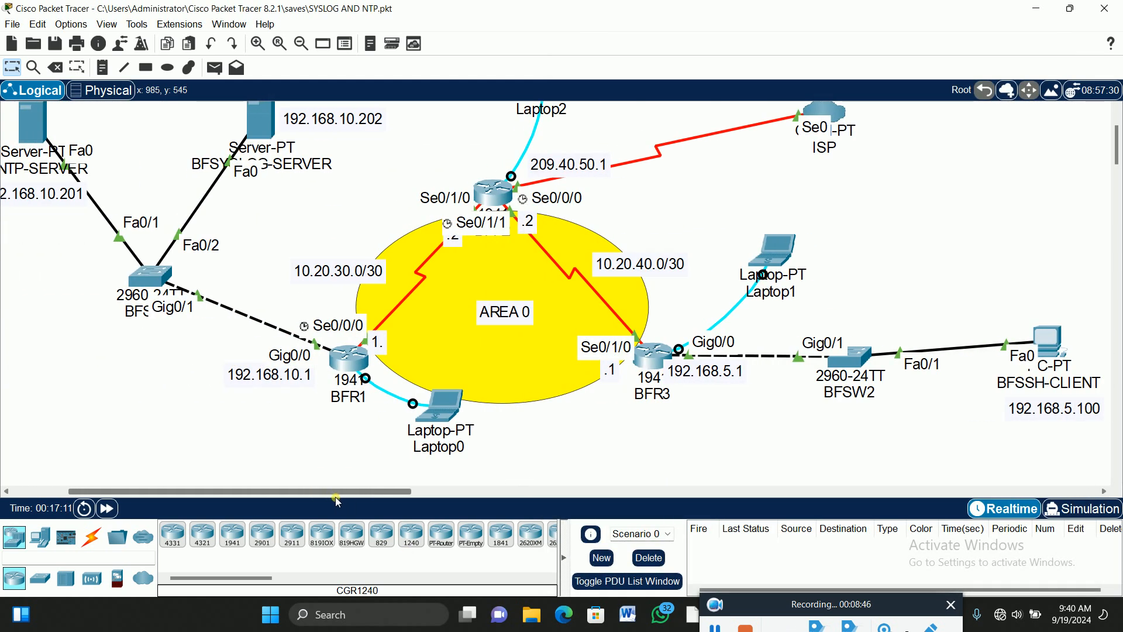
{"action": "scroll", "coordinate": [942, 255], "scroll_direction": "up", "scroll_amount": 1}
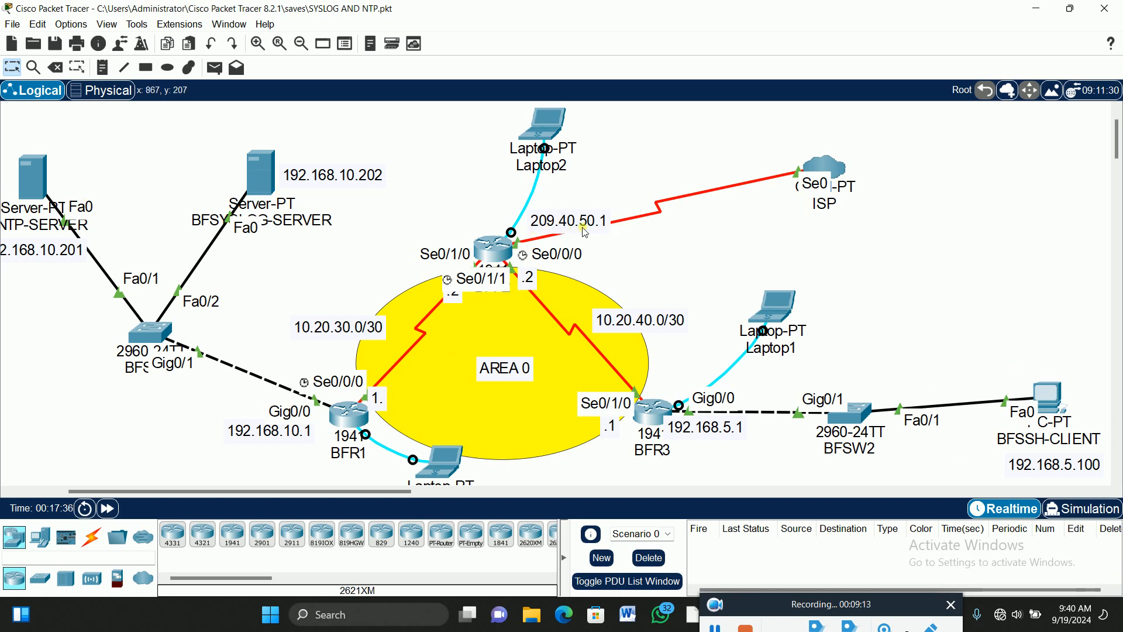
From BFSSH-CLIENT's Command Prompt, ping 192.168.10.201.
{"action": "left_click", "coordinate": [1048, 400]}
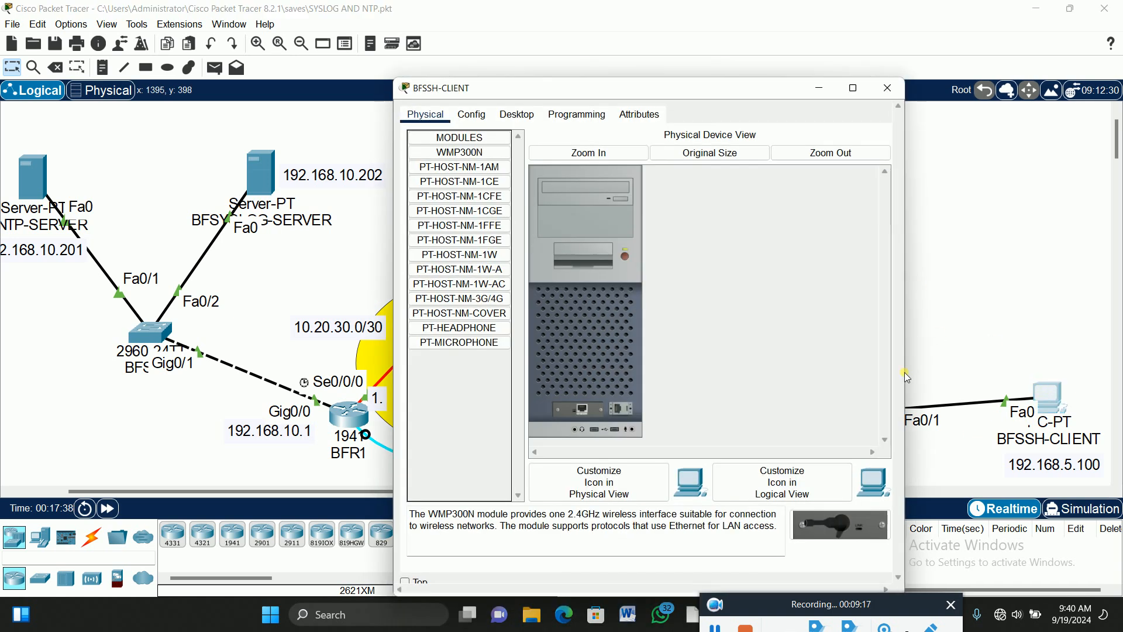
{"action": "left_click", "coordinate": [517, 114]}
{"action": "left_click_drag", "start_coordinate": [577, 98], "coordinate": [773, 62]}
{"action": "left_click", "coordinate": [927, 124]}
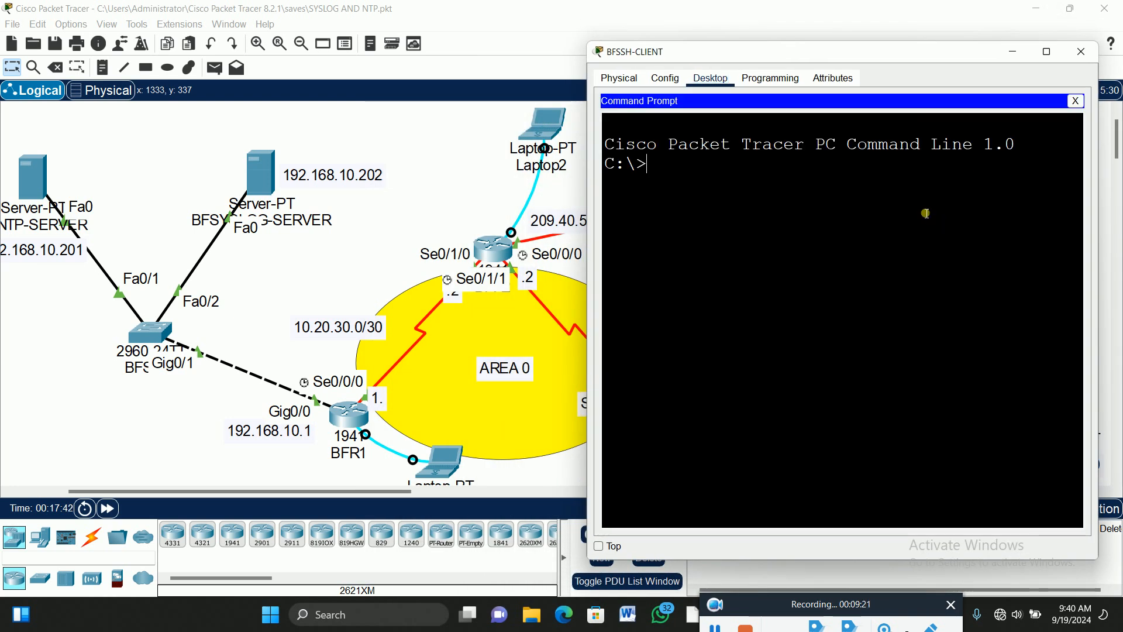
{"action": "type", "text": "ping"}
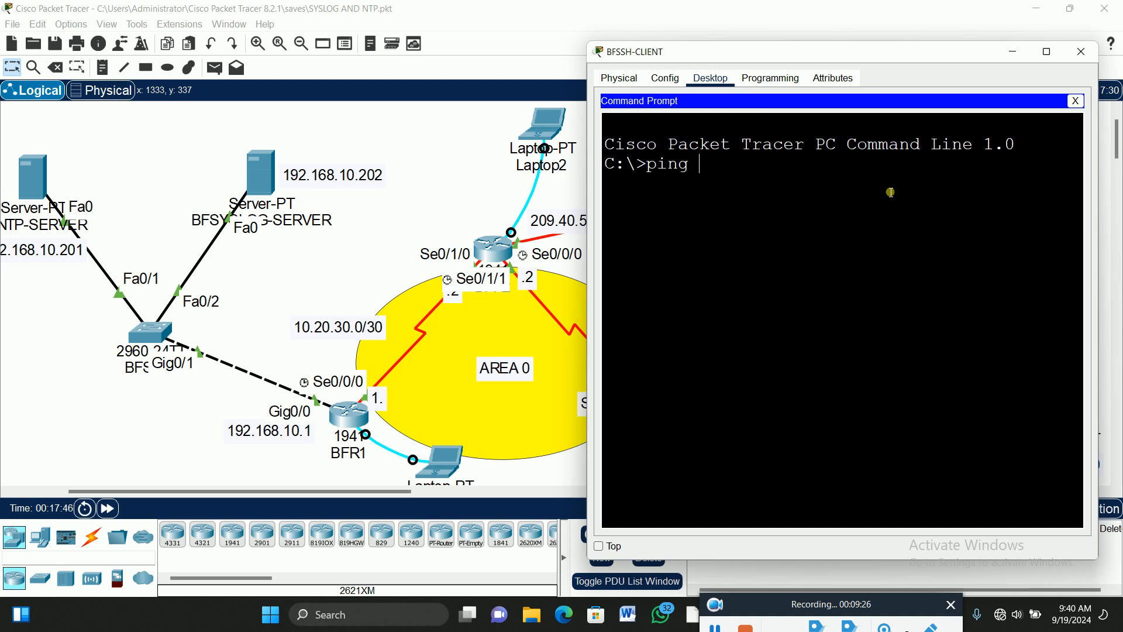
{"action": "type", "text": " 192.168.10.201"}
{"action": "key", "text": "Return"}
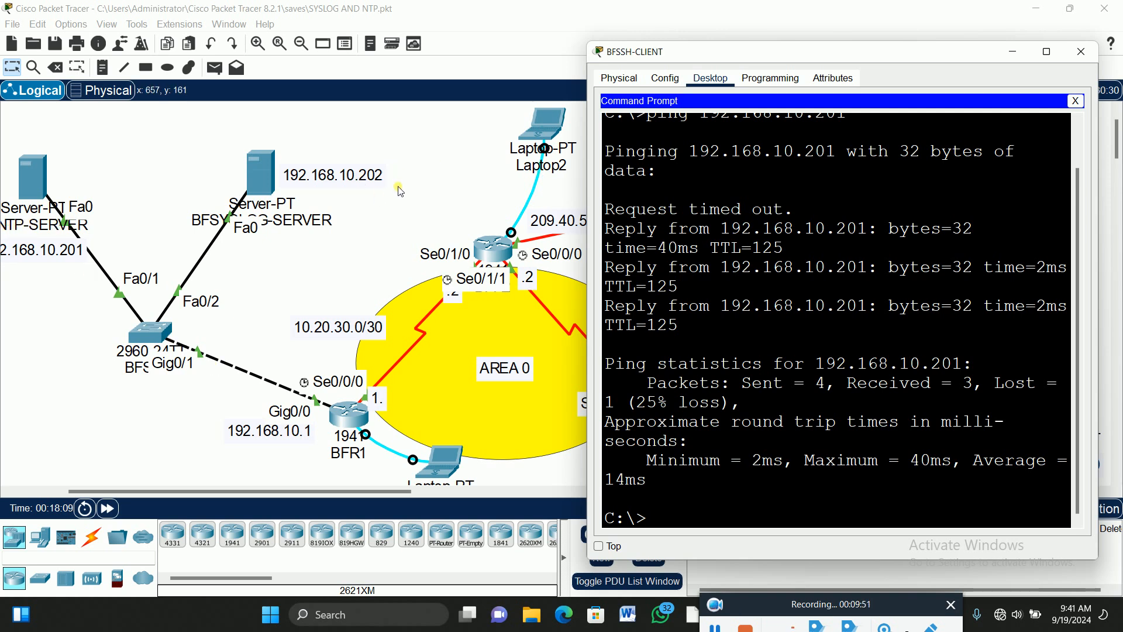
Edit the recalled command to ping 192.168.10.202 and run it.
{"action": "key", "text": "Up"}
{"action": "key", "text": "BackSpace"}
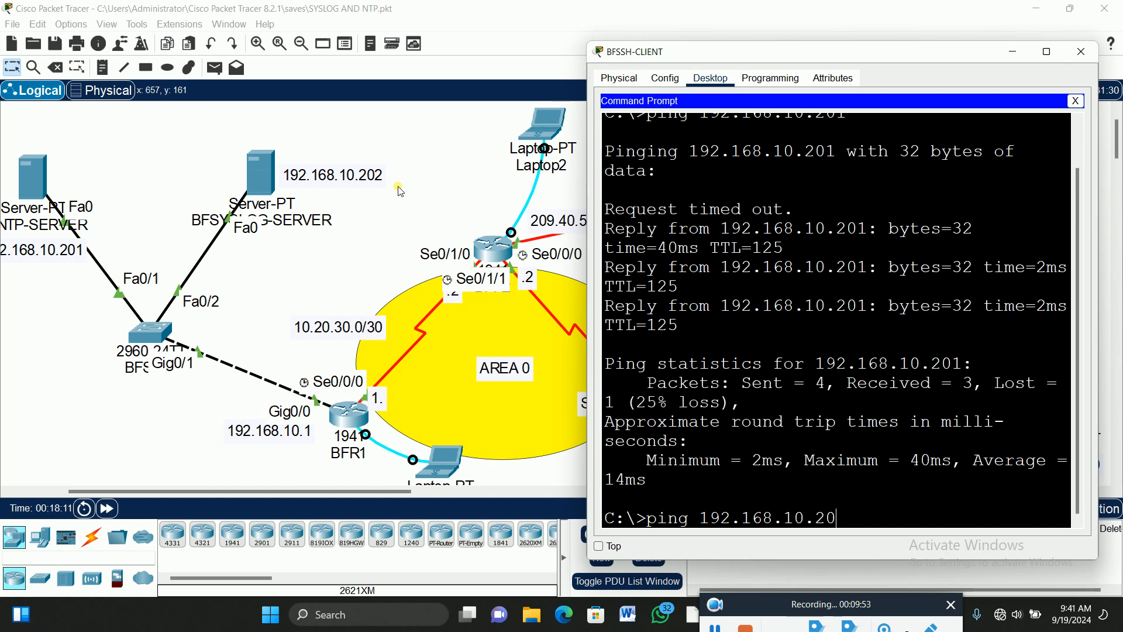
{"action": "type", "text": "2"}
{"action": "key", "text": "Return"}
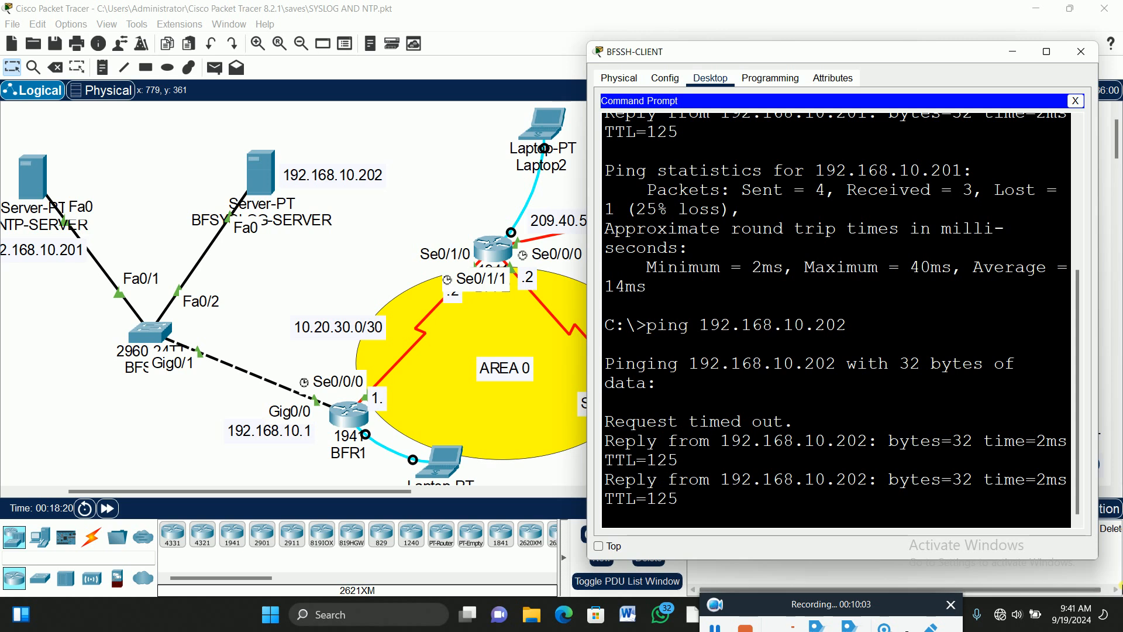
Ping 209.40.50.1 from BFSSH-CLIENT's command prompt by editing the previous ping command.
{"action": "left_click", "coordinate": [456, 169]}
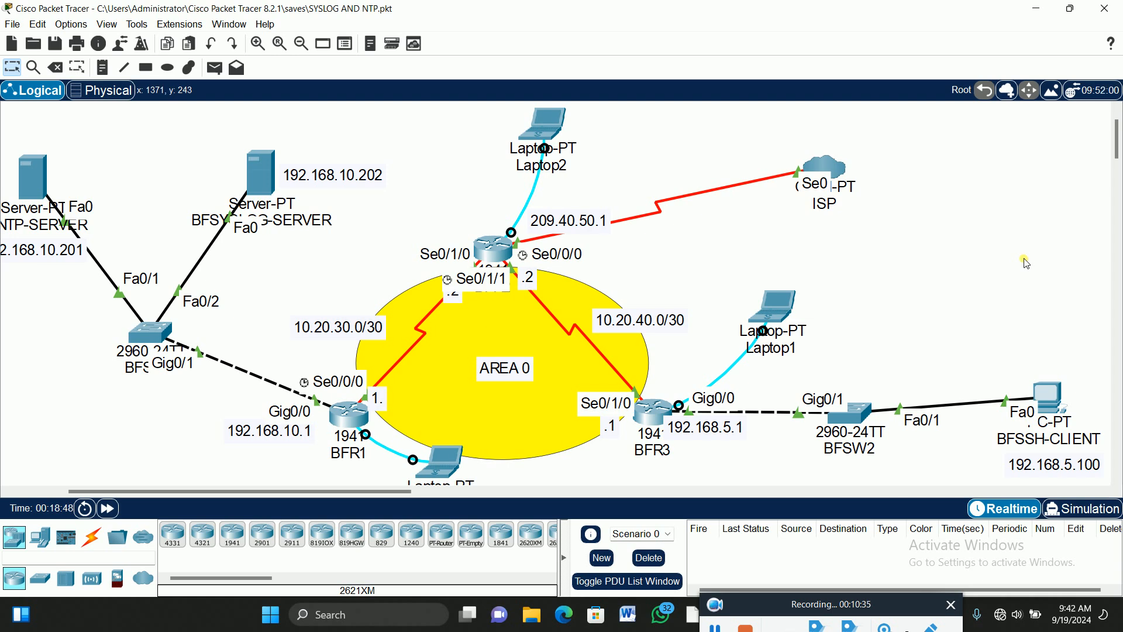
{"action": "left_click", "coordinate": [1055, 390]}
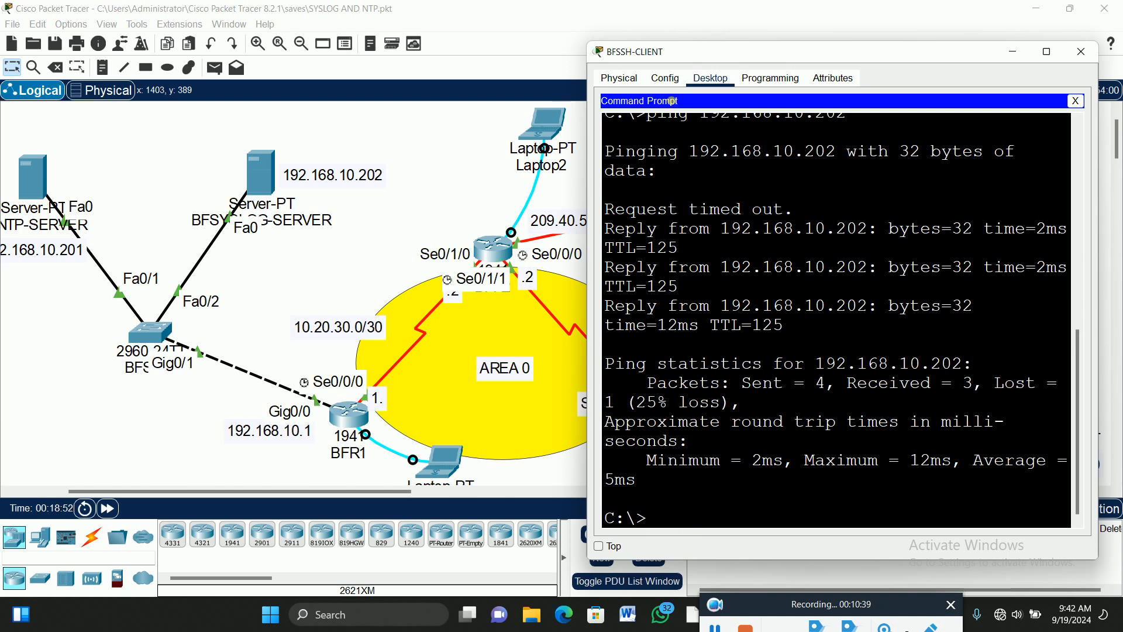
{"action": "left_click_drag", "start_coordinate": [322, 495], "coordinate": [393, 502]}
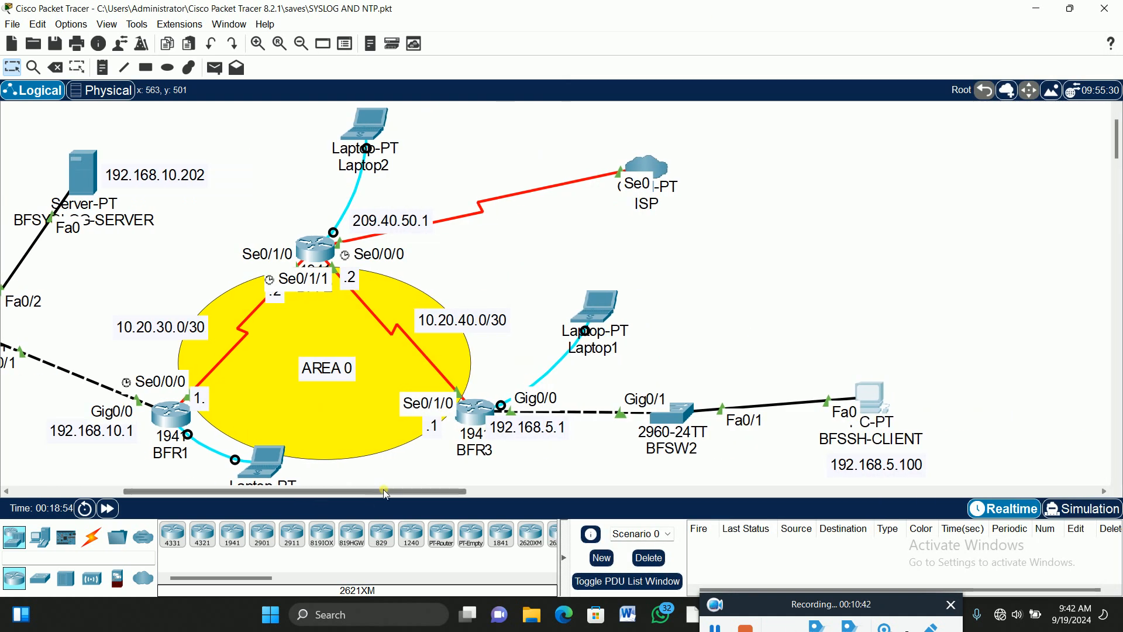
{"action": "left_click", "coordinate": [880, 404]}
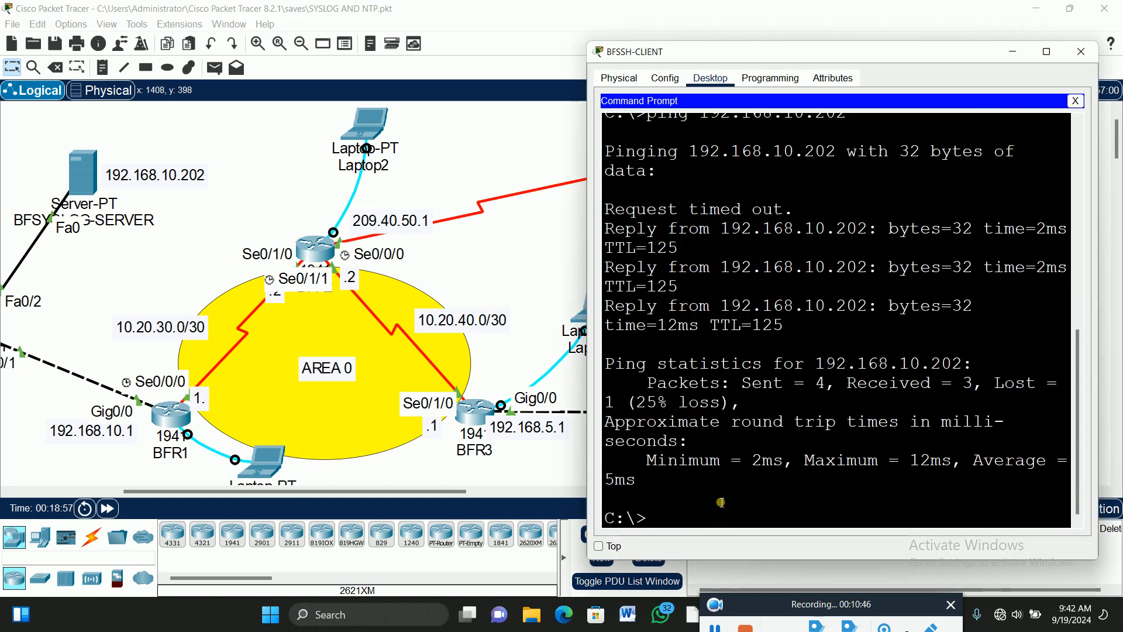
{"action": "key", "text": "Up"}
{"action": "key", "text": "BackSpace"}
{"action": "key", "text": "BackSpace"}
{"action": "key", "text": "BackSpace"}
{"action": "key", "text": "BackSpace"}
{"action": "key", "text": "BackSpace"}
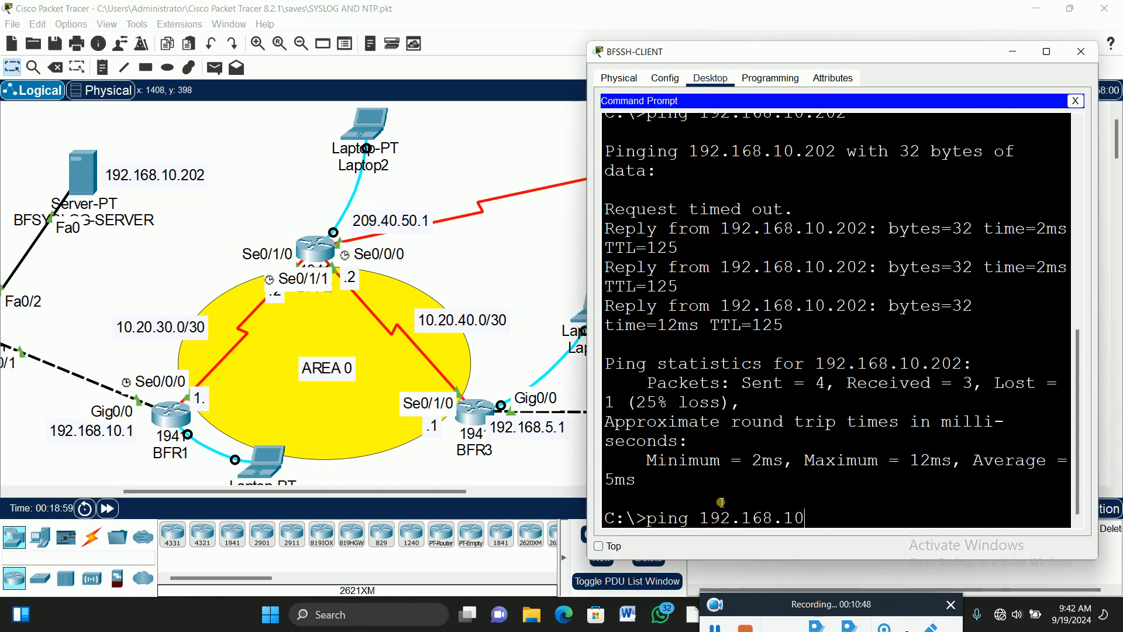
{"action": "key", "text": "BackSpace"}
{"action": "key", "text": "BackSpace"}
{"action": "key", "text": "BackSpace"}
{"action": "key", "text": "BackSpace"}
{"action": "key", "text": "BackSpace"}
{"action": "key", "text": "BackSpace"}
{"action": "key", "text": "BackSpace"}
{"action": "key", "text": "BackSpace"}
{"action": "key", "text": "BackSpace"}
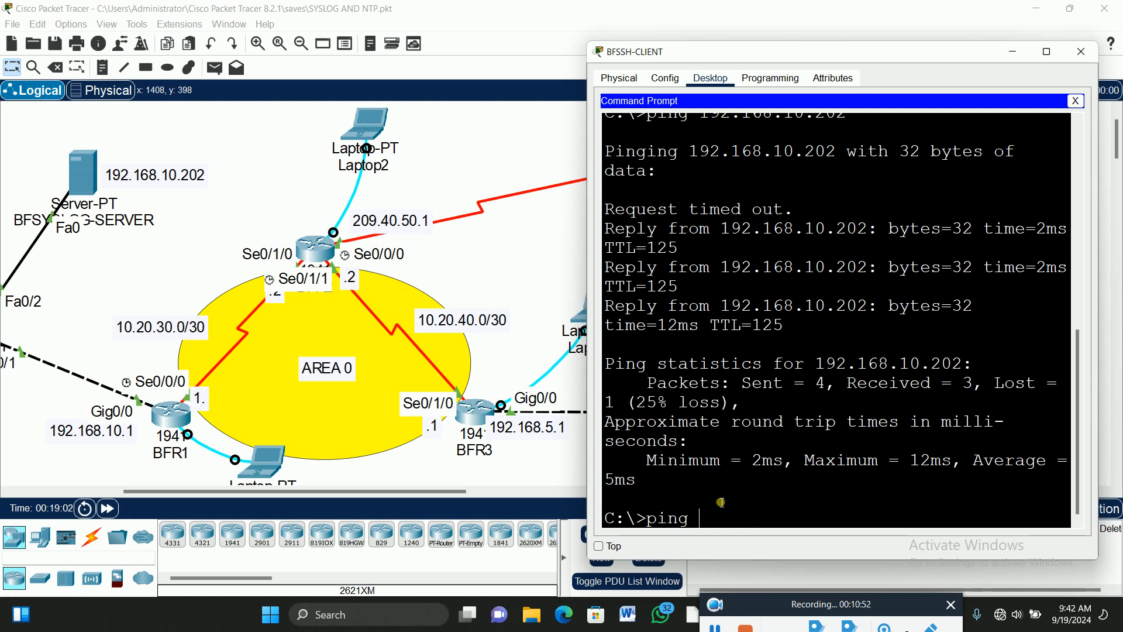
{"action": "type", "text": "209.40."}
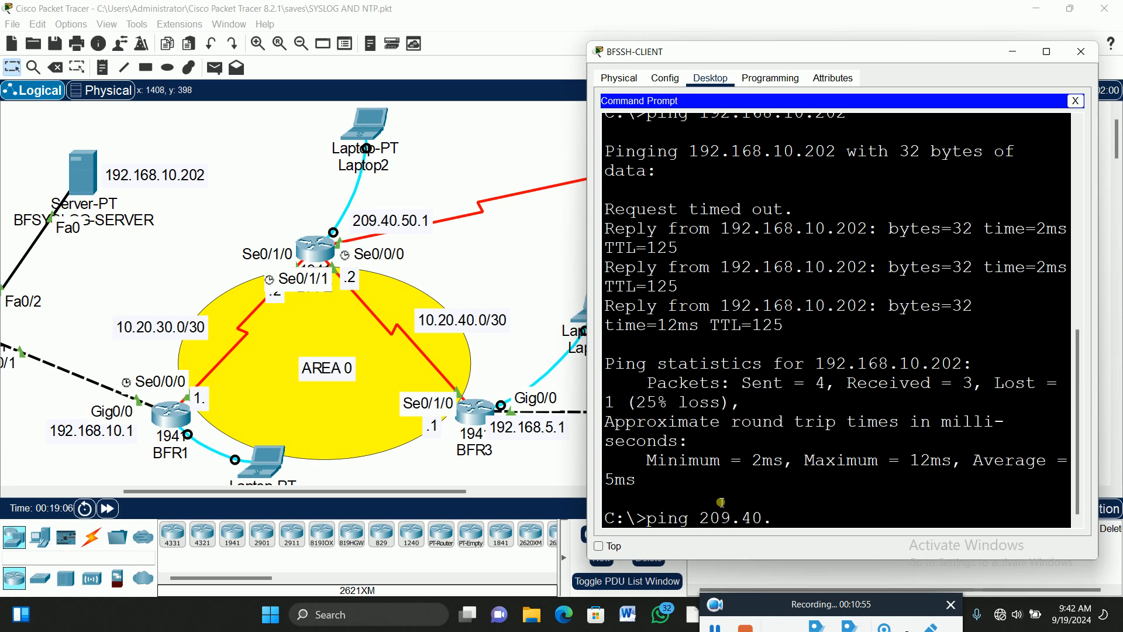
{"action": "type", "text": "50.1"}
{"action": "key", "text": "Return"}
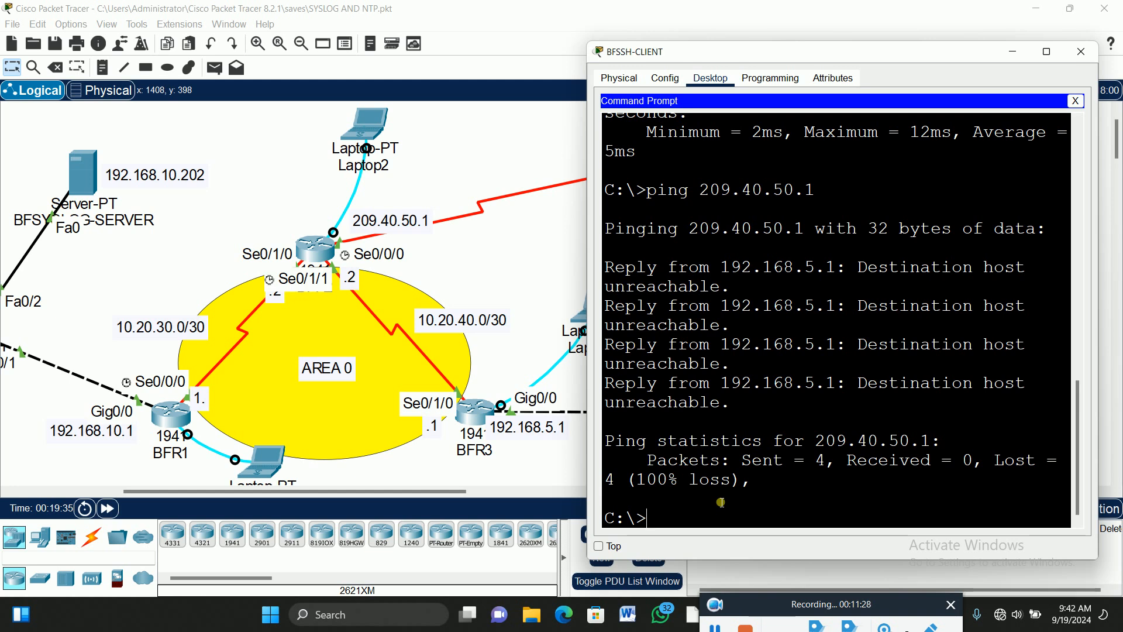
Bring the full topology back into view and shift Laptop0 to sit below BFR1.
{"action": "left_click", "coordinate": [549, 27]}
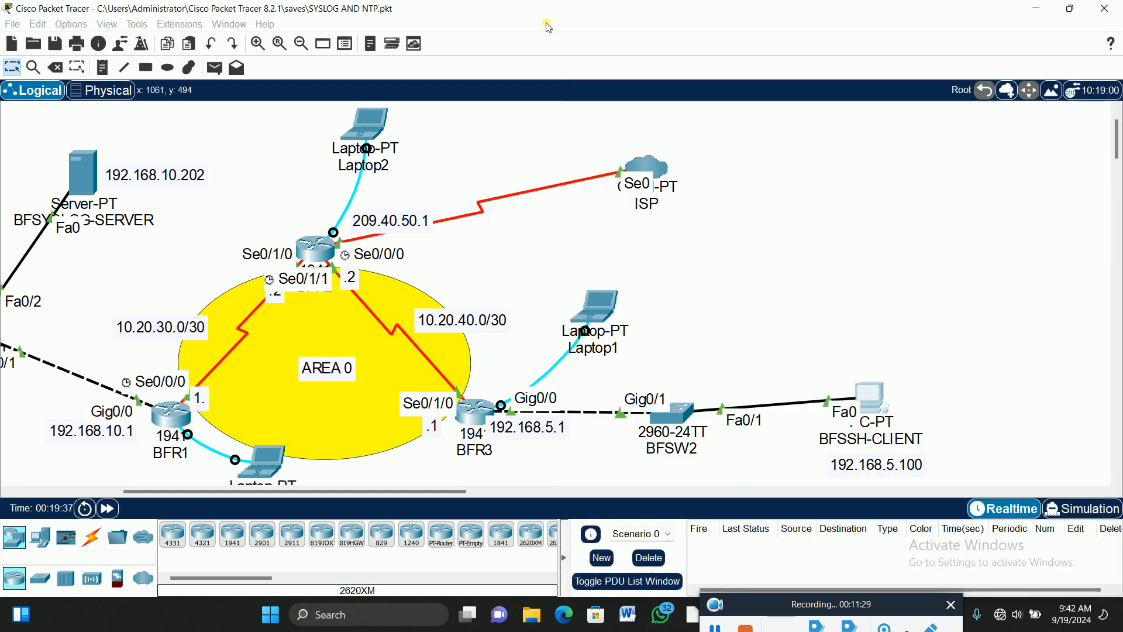
{"action": "left_click_drag", "start_coordinate": [414, 491], "coordinate": [358, 509]}
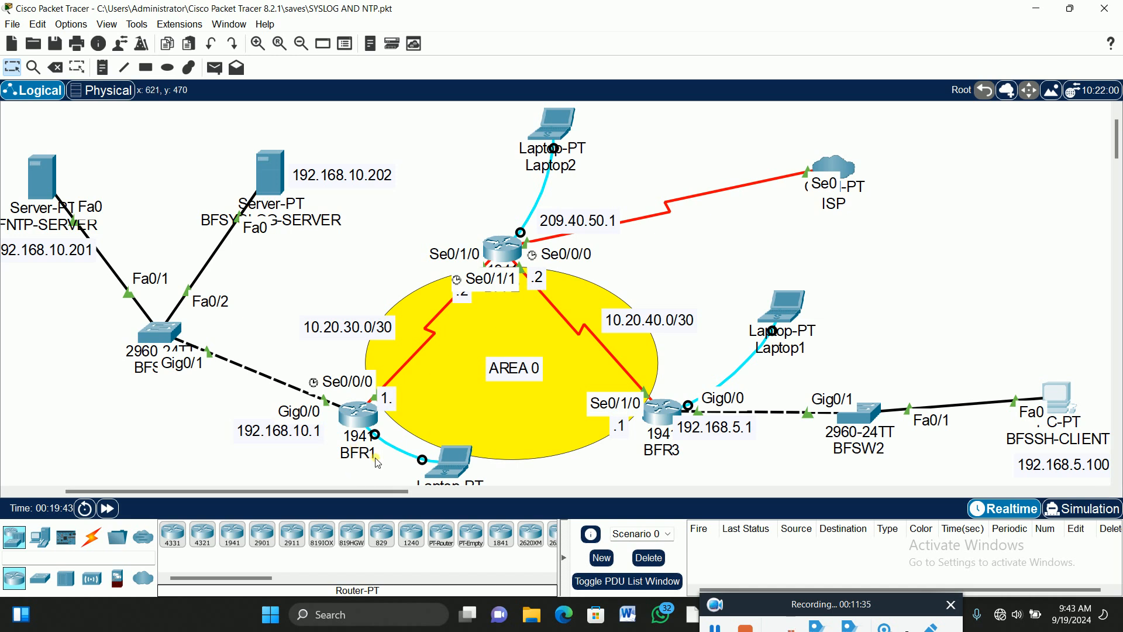
{"action": "scroll", "coordinate": [648, 354], "scroll_direction": "down", "scroll_amount": 3}
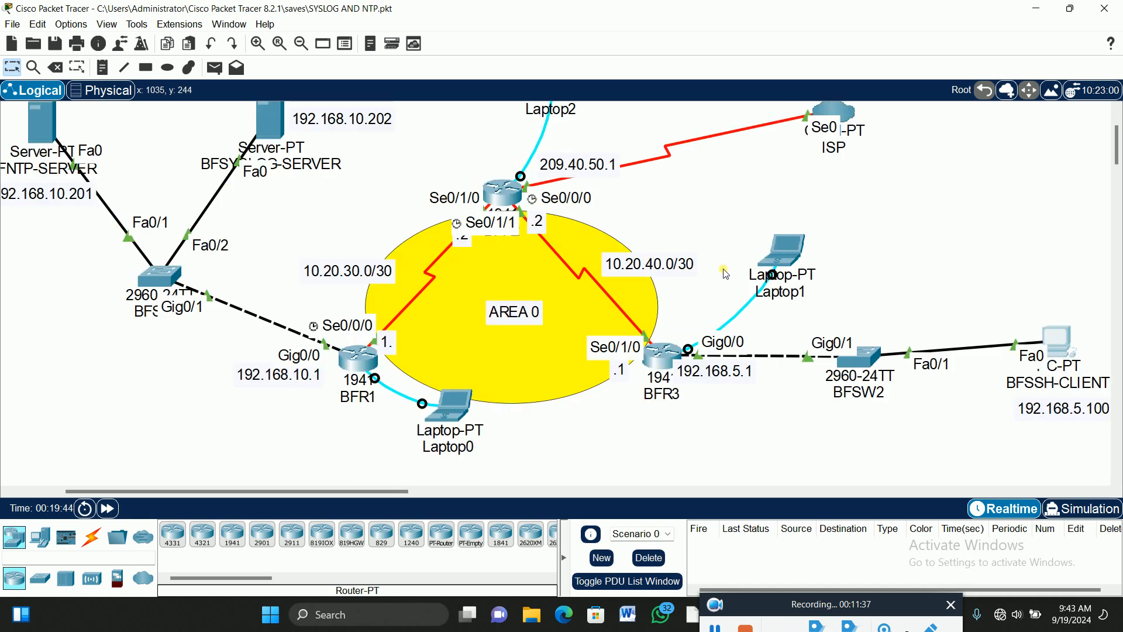
{"action": "left_click_drag", "start_coordinate": [467, 420], "coordinate": [447, 438]}
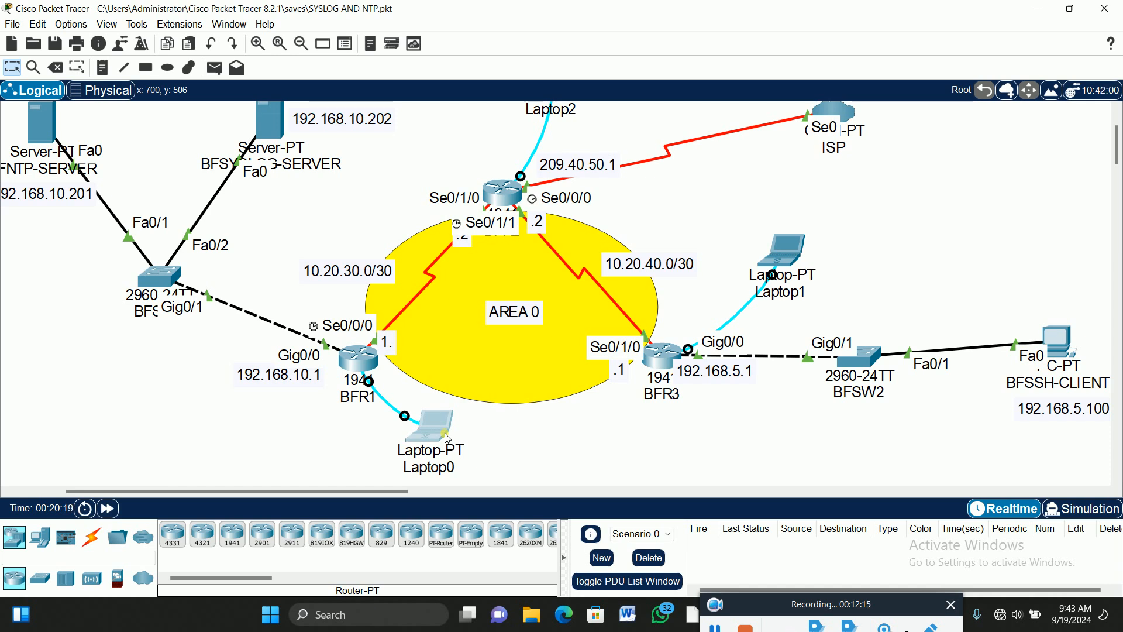
In Laptop0's terminal to BFR1, exit router configuration back to global configuration.
{"action": "left_click", "coordinate": [442, 430]}
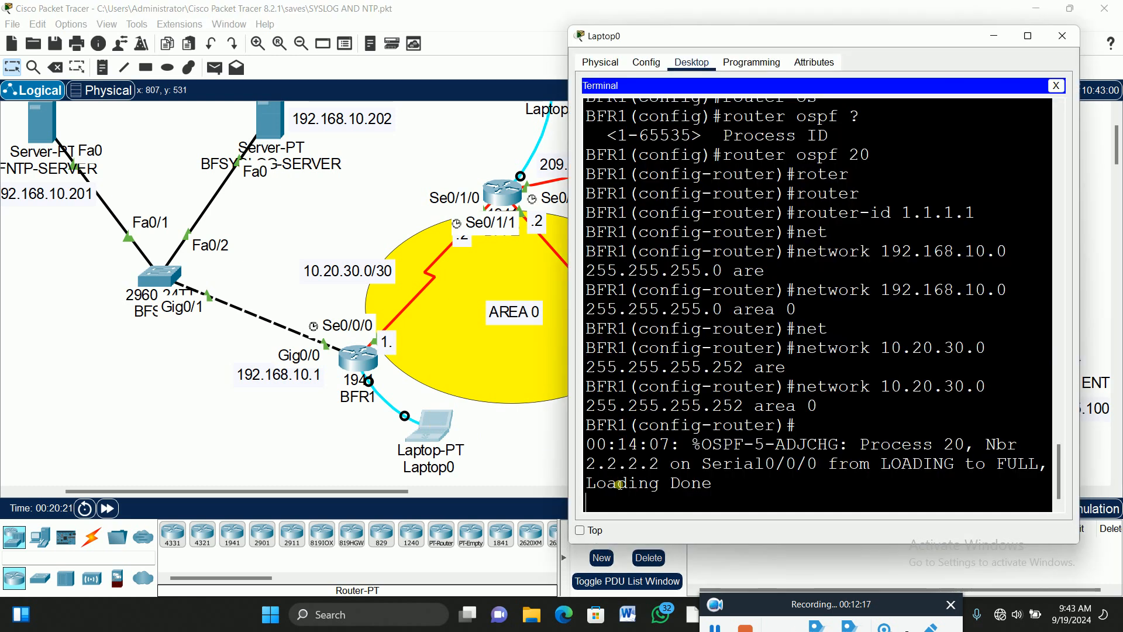
{"action": "key", "text": "Return"}
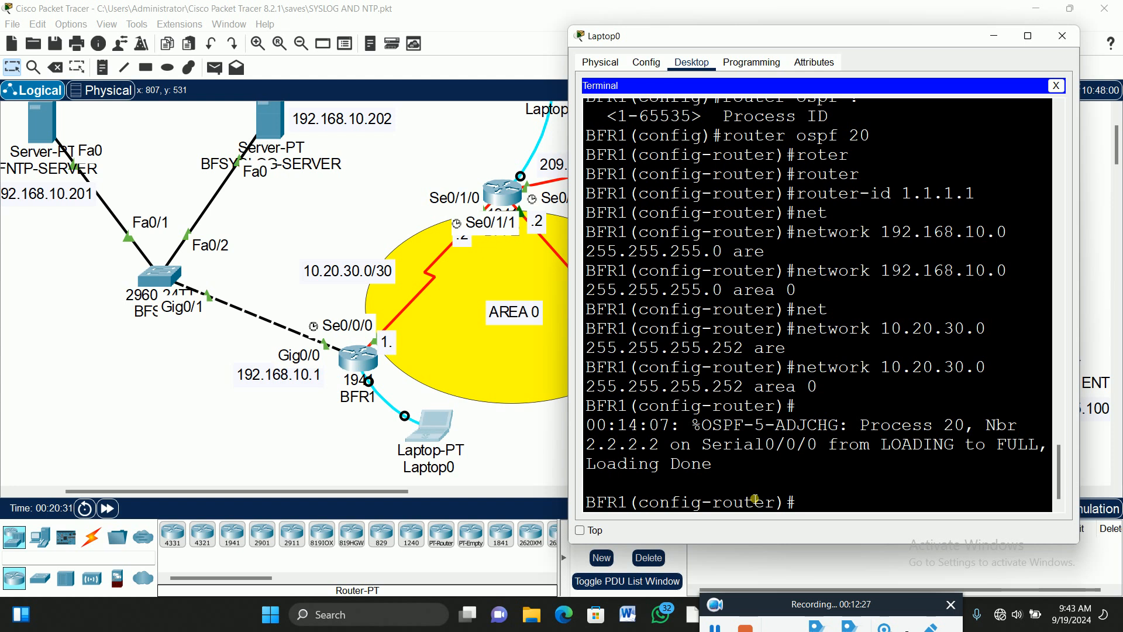
{"action": "type", "text": "exit"}
{"action": "key", "text": "Return"}
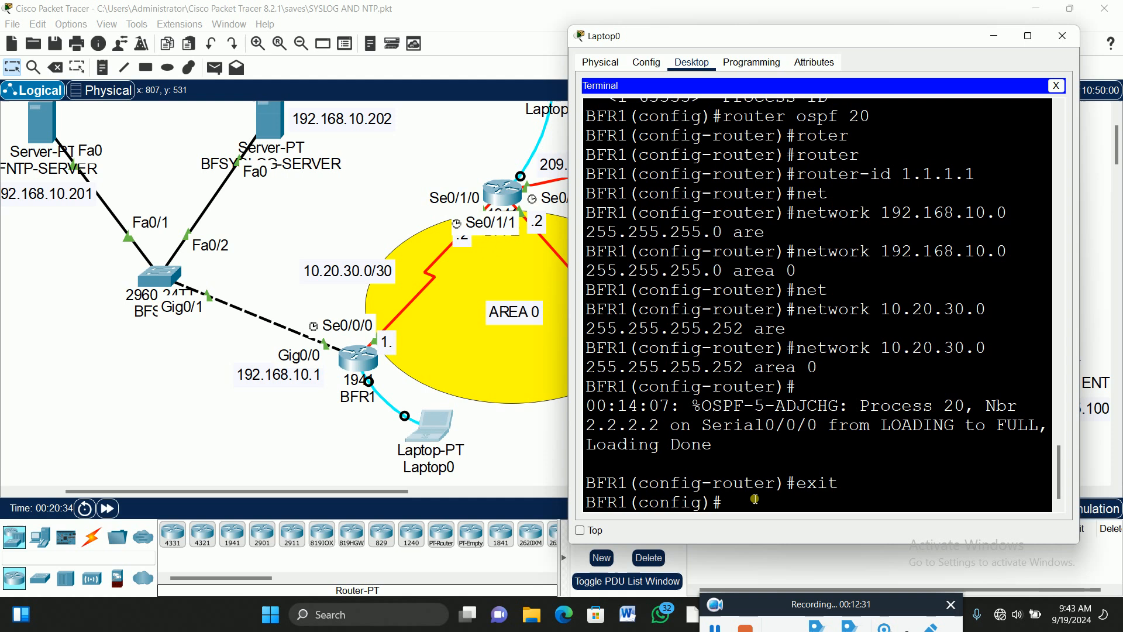
{"action": "key", "text": "Return"}
{"action": "key", "text": "Return"}
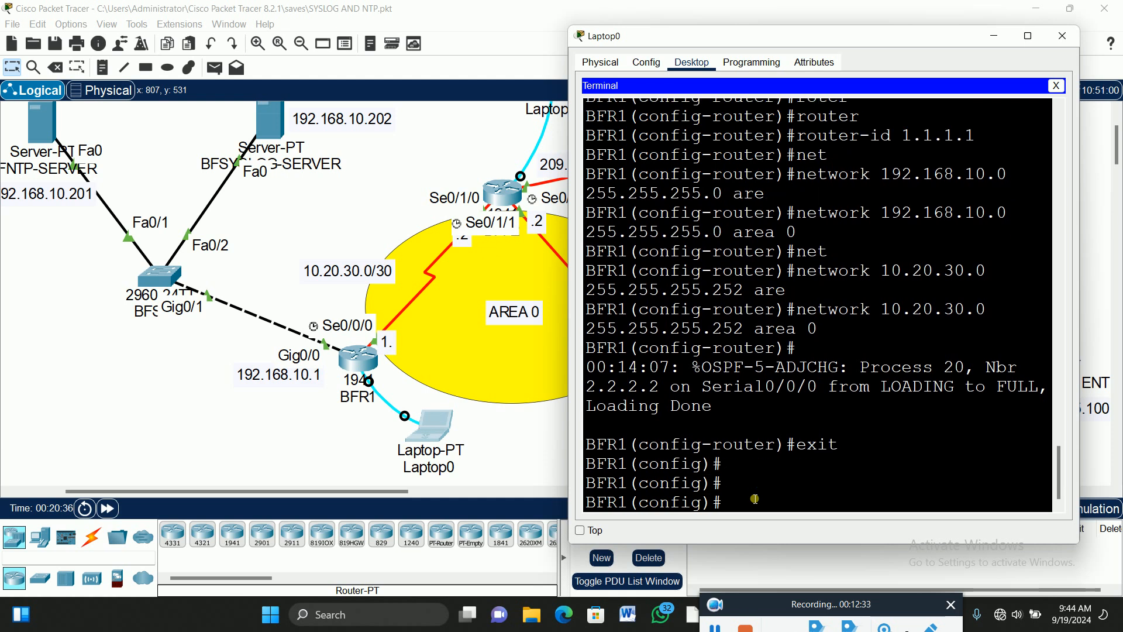
Re-enter OSPF process 20 configuration with 'router ospf 20'.
{"action": "type", "text": "router"}
{"action": "key", "text": "Tab"}
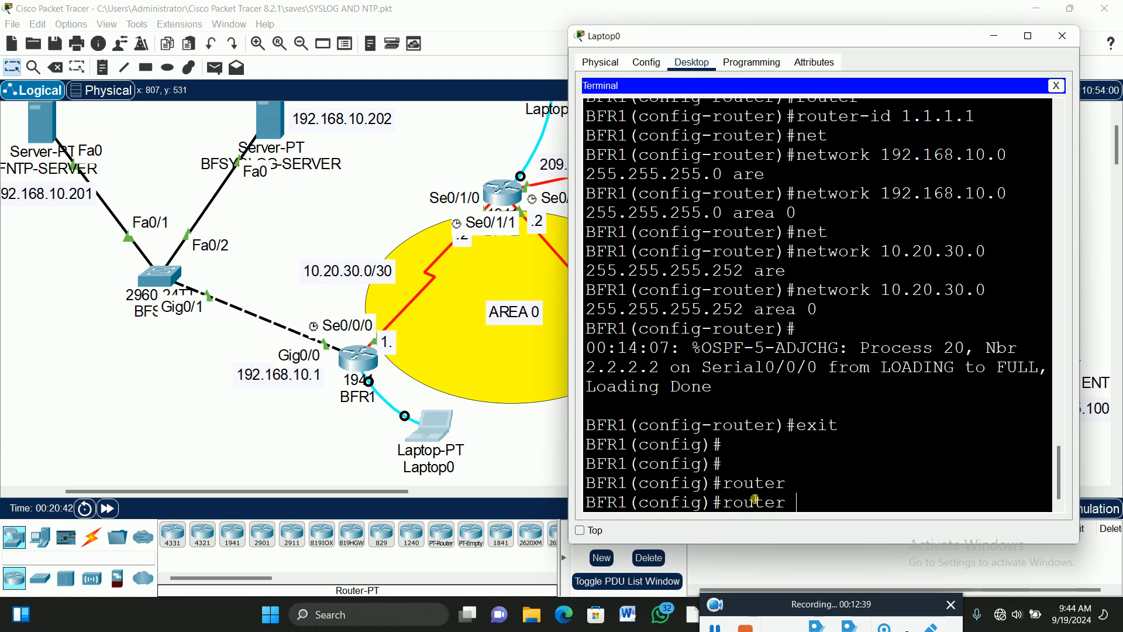
{"action": "type", "text": "osp"}
{"action": "key", "text": "Tab"}
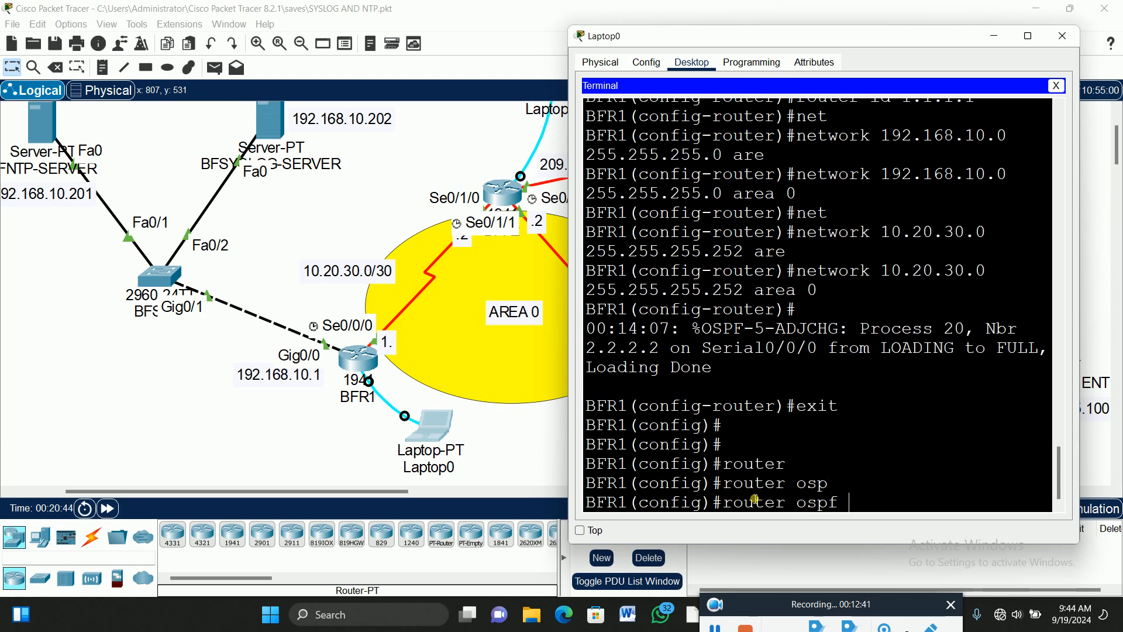
{"action": "type", "text": "20"}
{"action": "key", "text": "Return"}
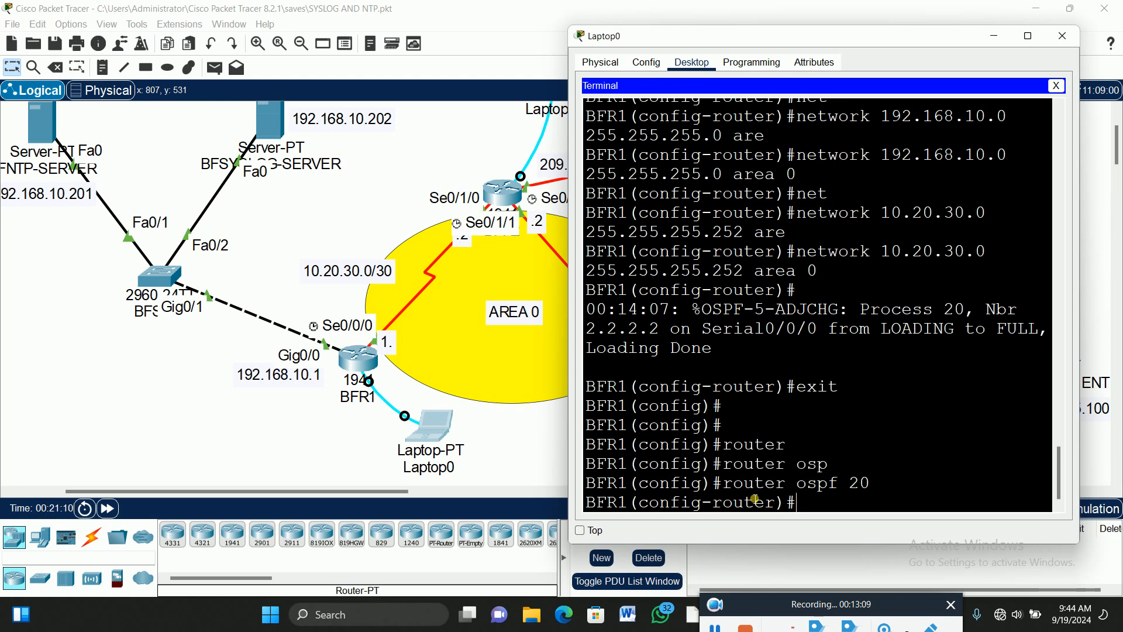
Enter 'area 0 authentication message-digest' under BFR1's OSPF 20, then return to the topology.
{"action": "type", "text": "are"}
{"action": "key", "text": "Tab"}
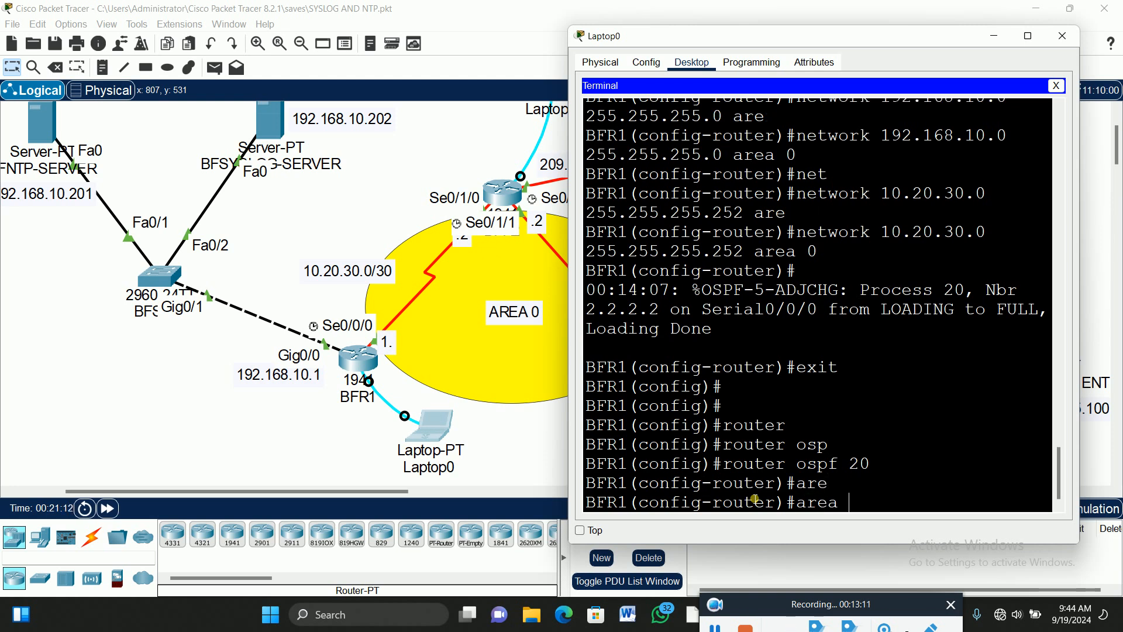
{"action": "type", "text": "0 auth"}
{"action": "key", "text": "Tab"}
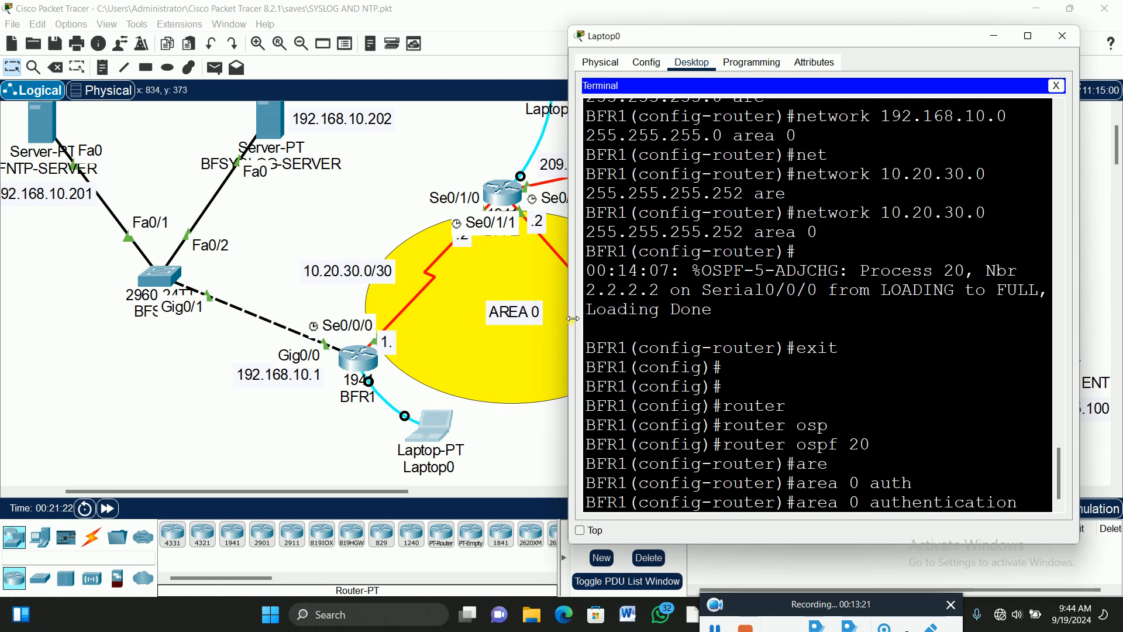
{"action": "left_click_drag", "start_coordinate": [569, 321], "coordinate": [489, 338]}
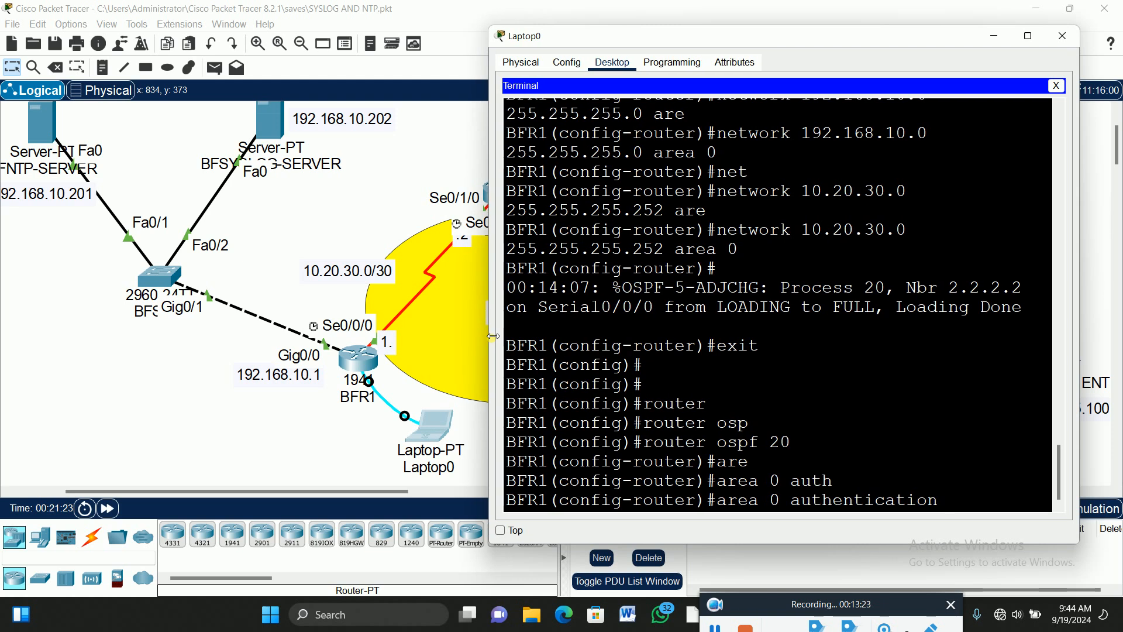
{"action": "type", "text": "?"}
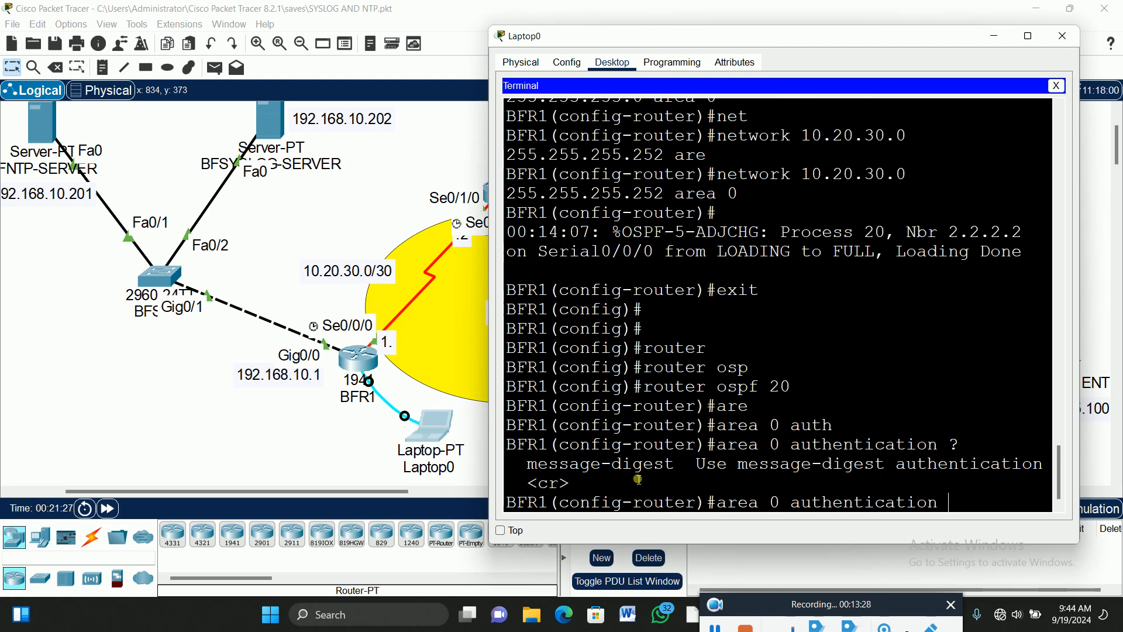
{"action": "type", "text": "me"}
{"action": "key", "text": "Tab"}
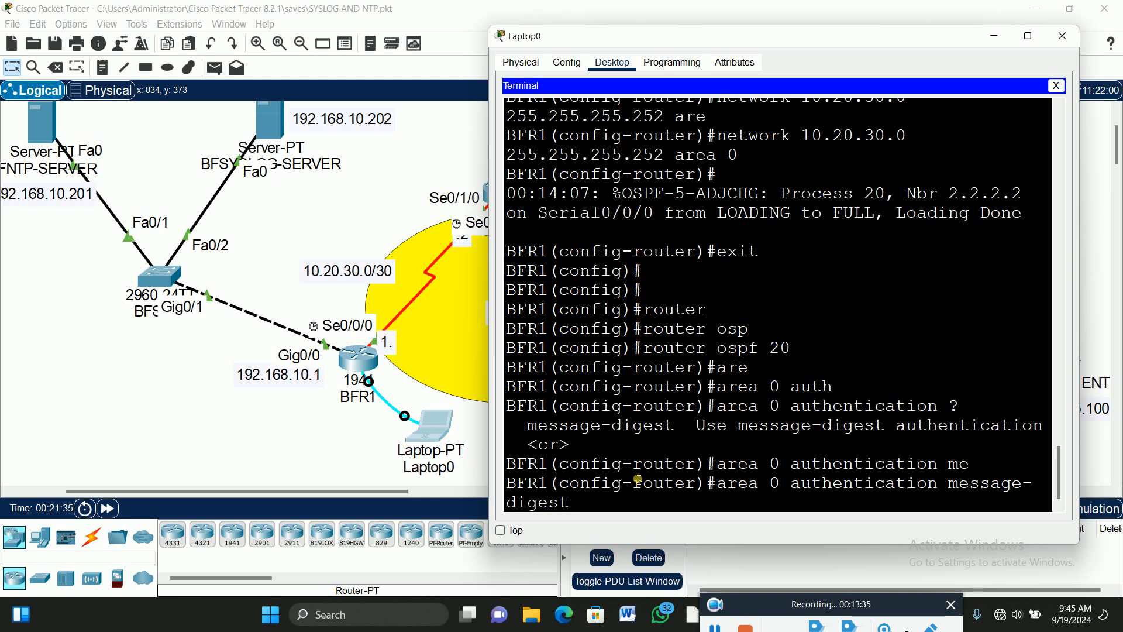
{"action": "type", "text": "?"}
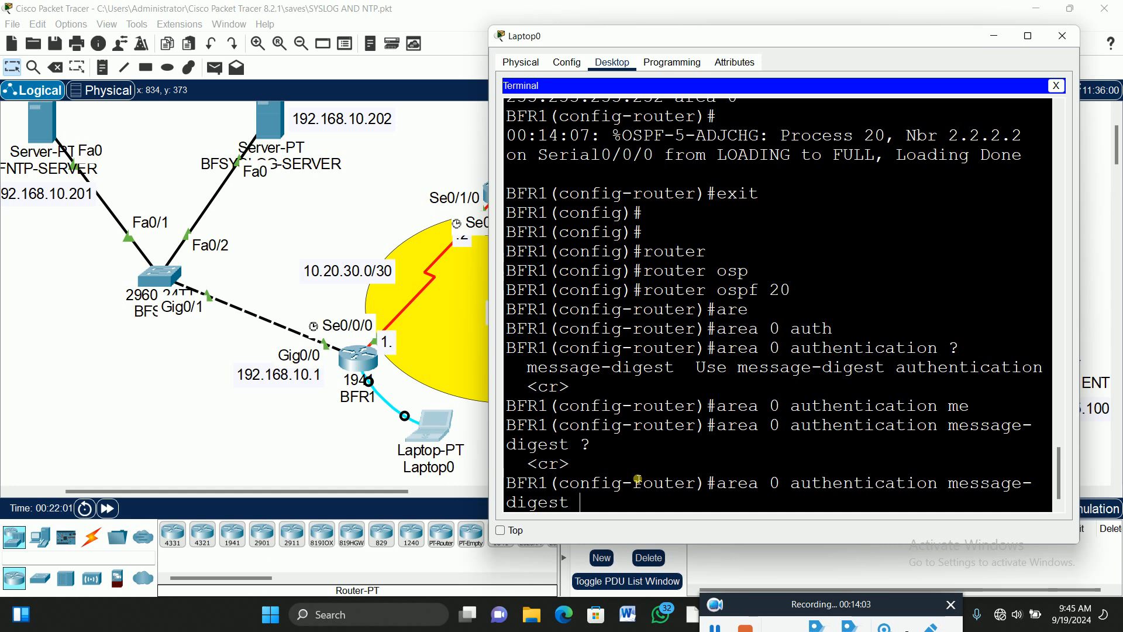
{"action": "key", "text": "Return"}
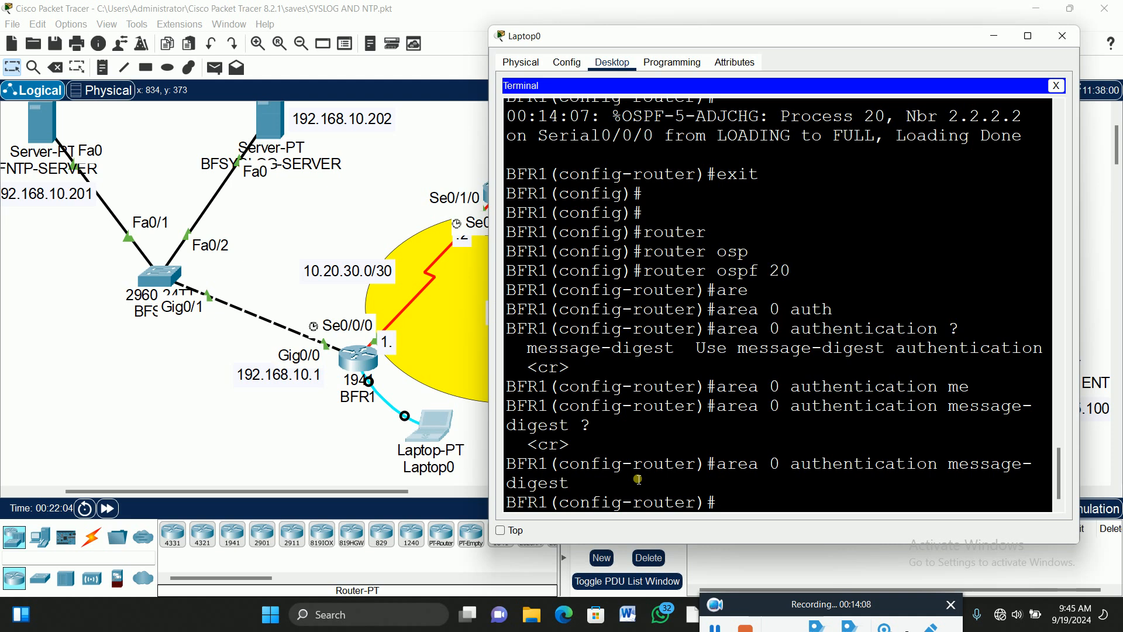
{"action": "left_click", "coordinate": [350, 185]}
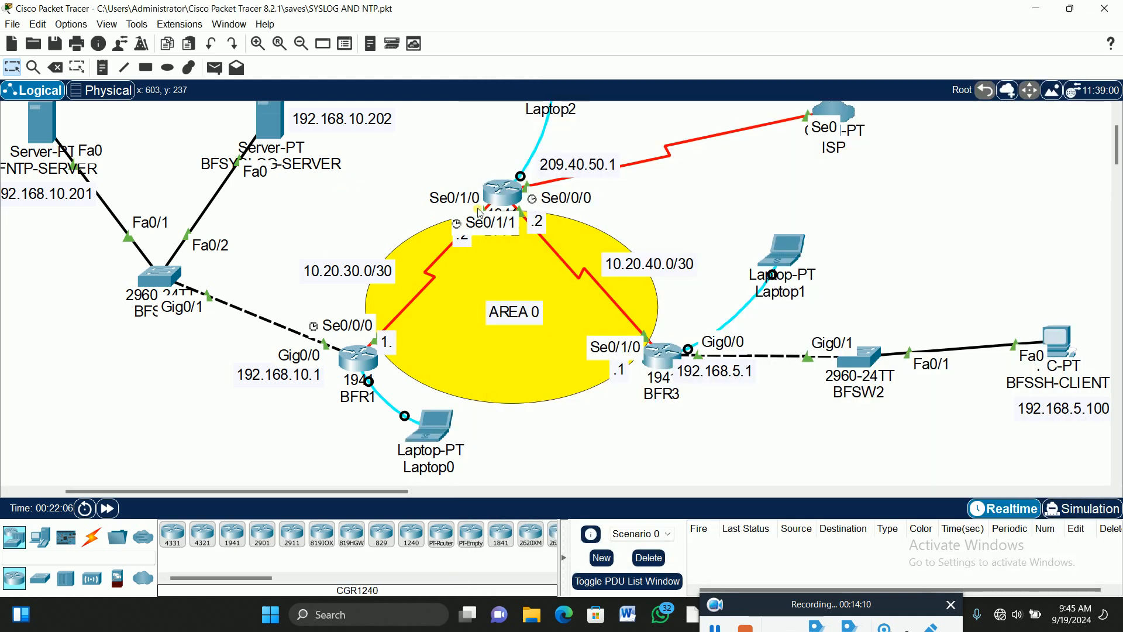
In Laptop2's terminal, enter 'area 0 authentication message-digest' on BFR2, then return to the topology.
{"action": "scroll", "coordinate": [608, 148], "scroll_direction": "up", "scroll_amount": 2}
{"action": "left_click", "coordinate": [553, 124]}
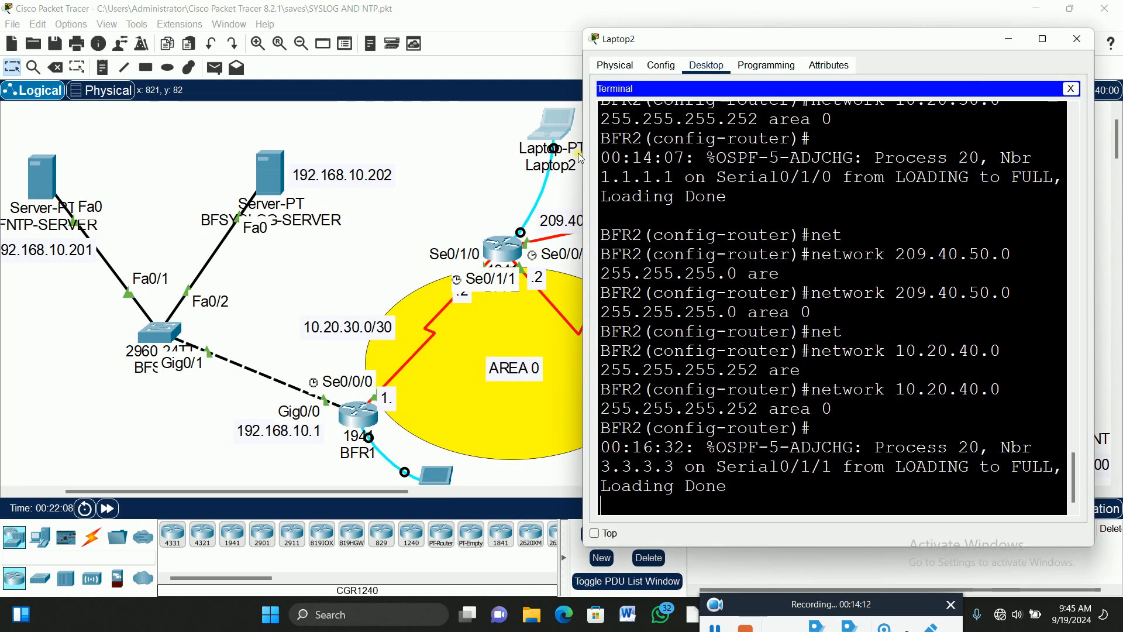
{"action": "key", "text": "Return"}
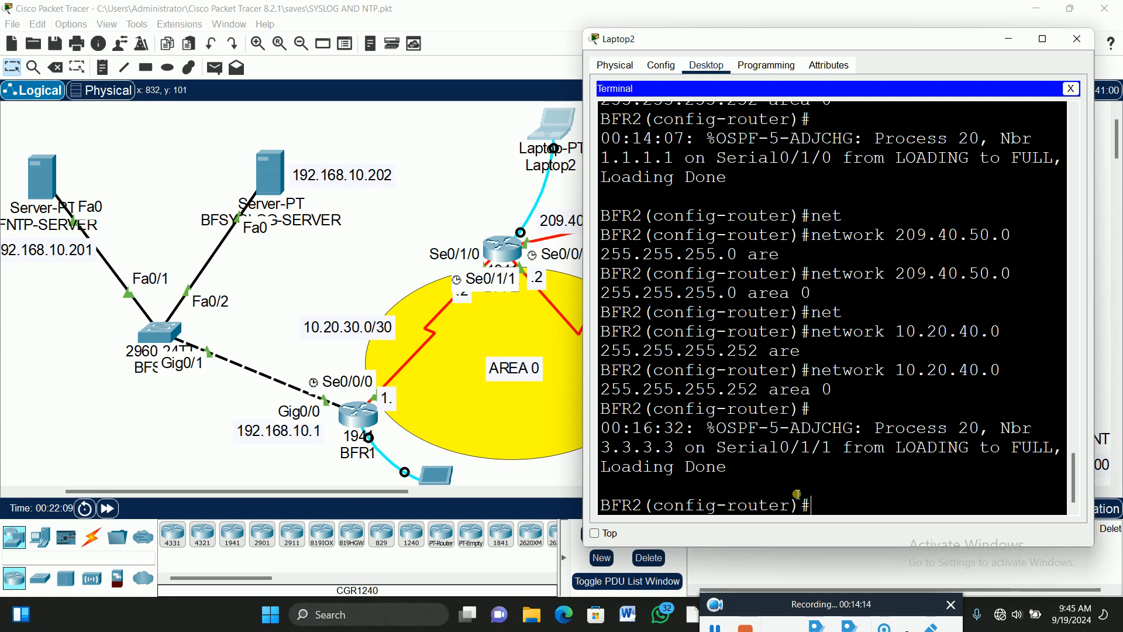
{"action": "type", "text": "are"}
{"action": "key", "text": "Tab"}
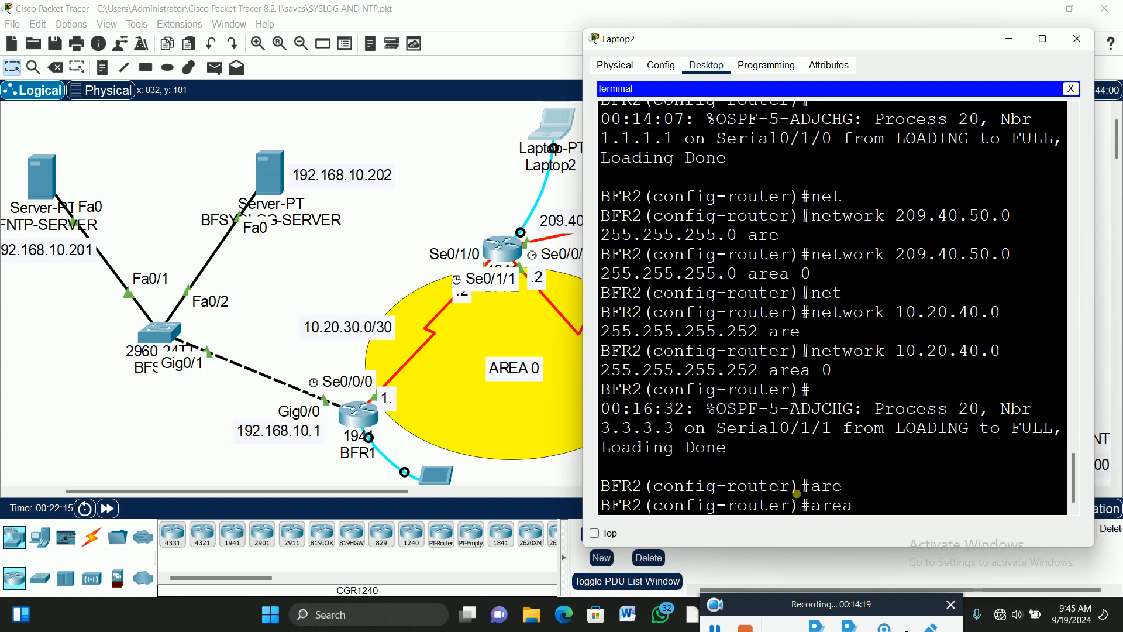
{"action": "type", "text": "0 auth"}
{"action": "key", "text": "Tab"}
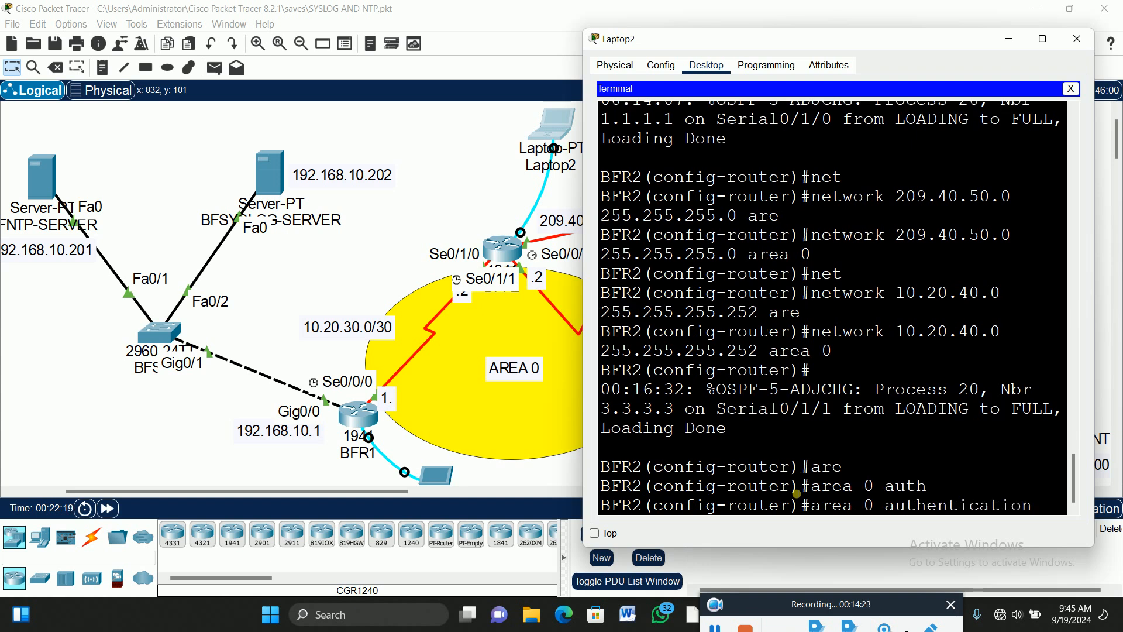
{"action": "type", "text": "mes"}
{"action": "key", "text": "Tab"}
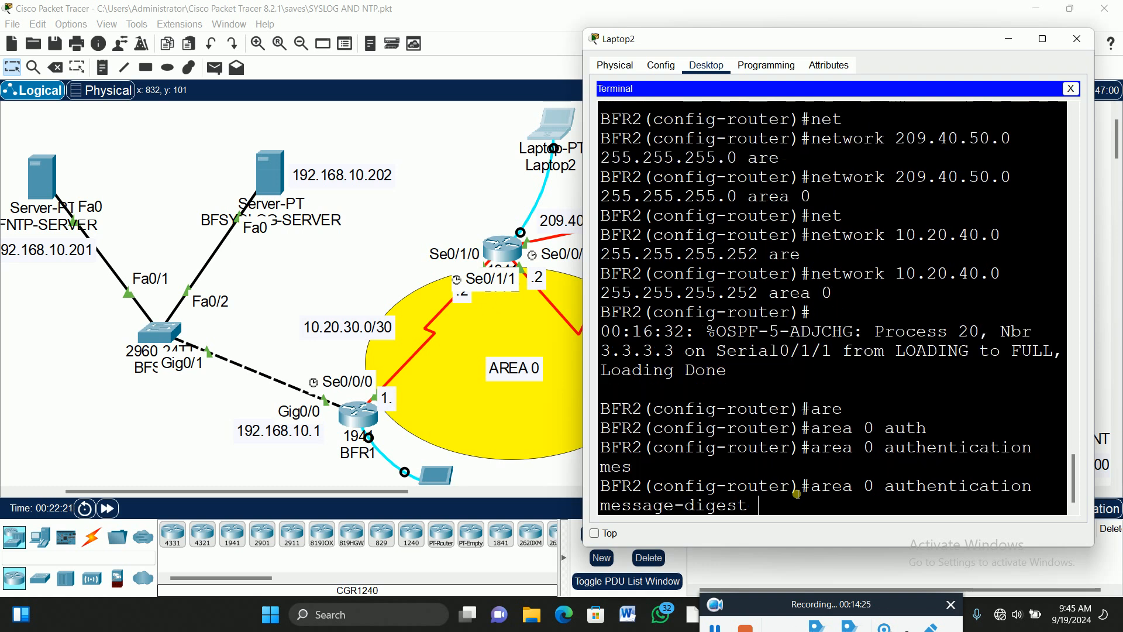
{"action": "key", "text": "Return"}
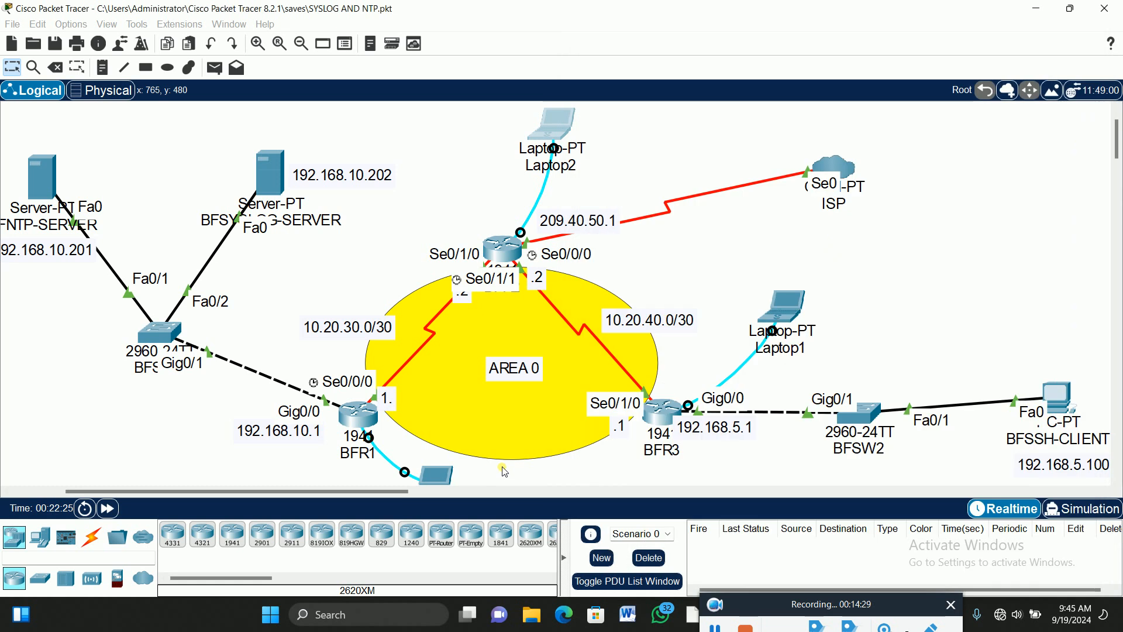
{"action": "left_click", "coordinate": [386, 490]}
{"action": "left_click_drag", "start_coordinate": [386, 490], "coordinate": [415, 490]}
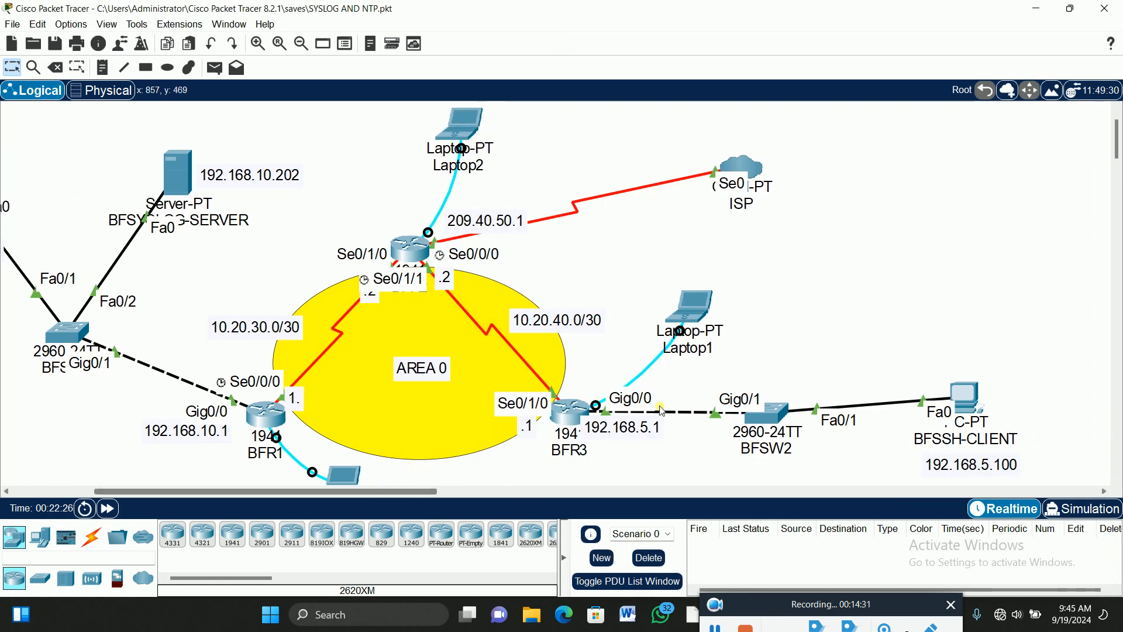
From Laptop1's terminal, enter OSPF process 20 configuration on BFR3 via 'config t'.
{"action": "left_click", "coordinate": [699, 305]}
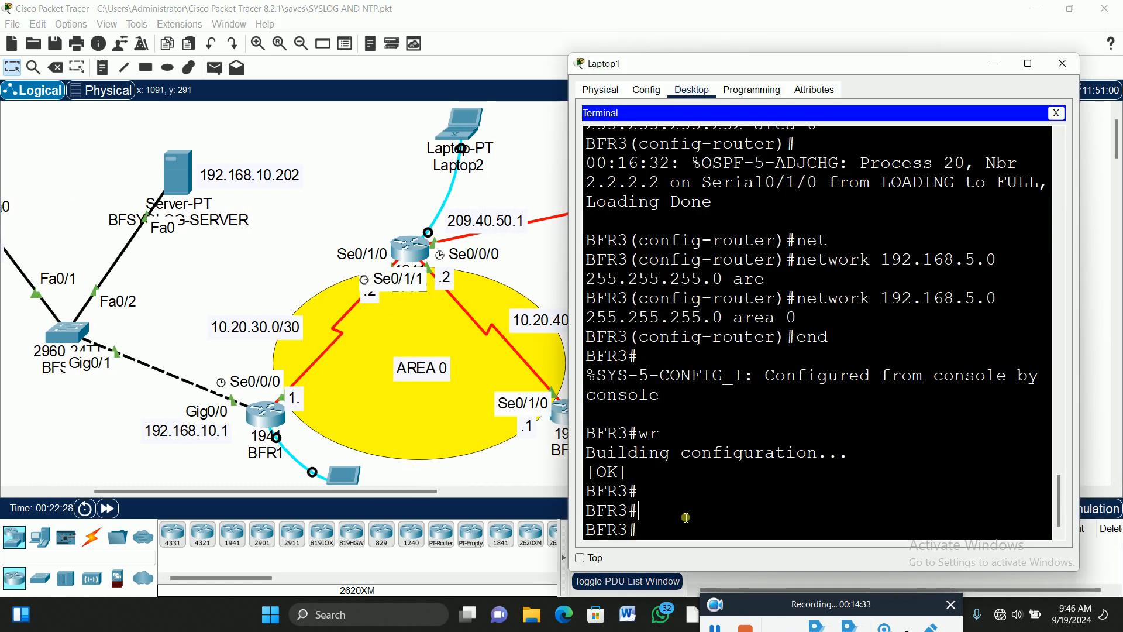
{"action": "type", "text": "config t"}
{"action": "key", "text": "Return"}
{"action": "type", "text": "router "}
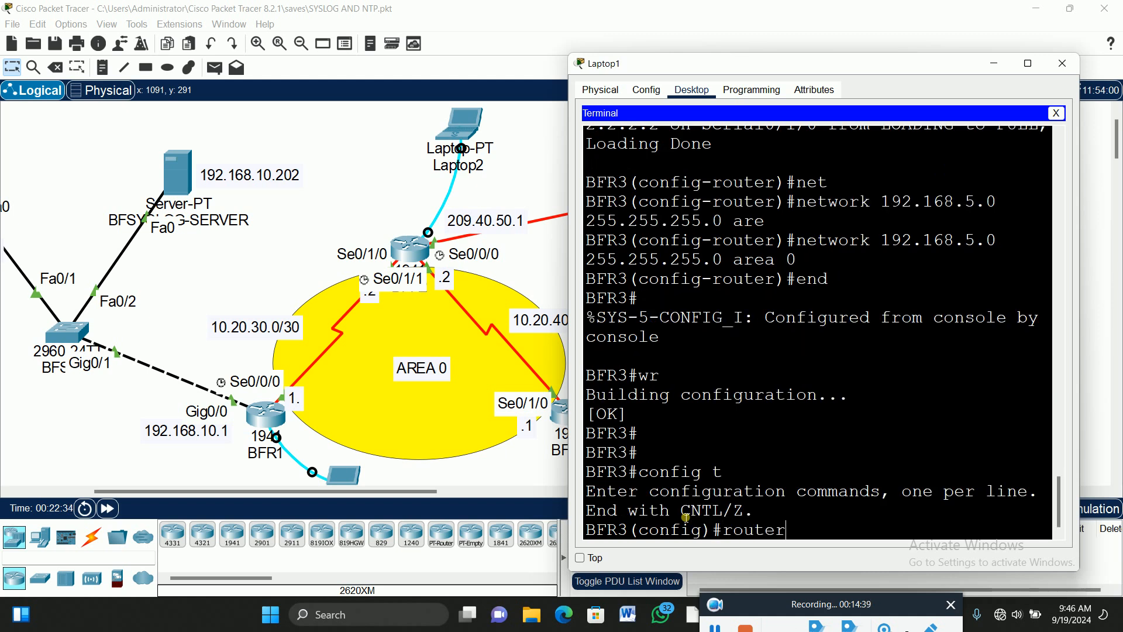
{"action": "type", "text": "os"}
{"action": "key", "text": "Tab"}
{"action": "type", "text": "20"}
{"action": "key", "text": "Return"}
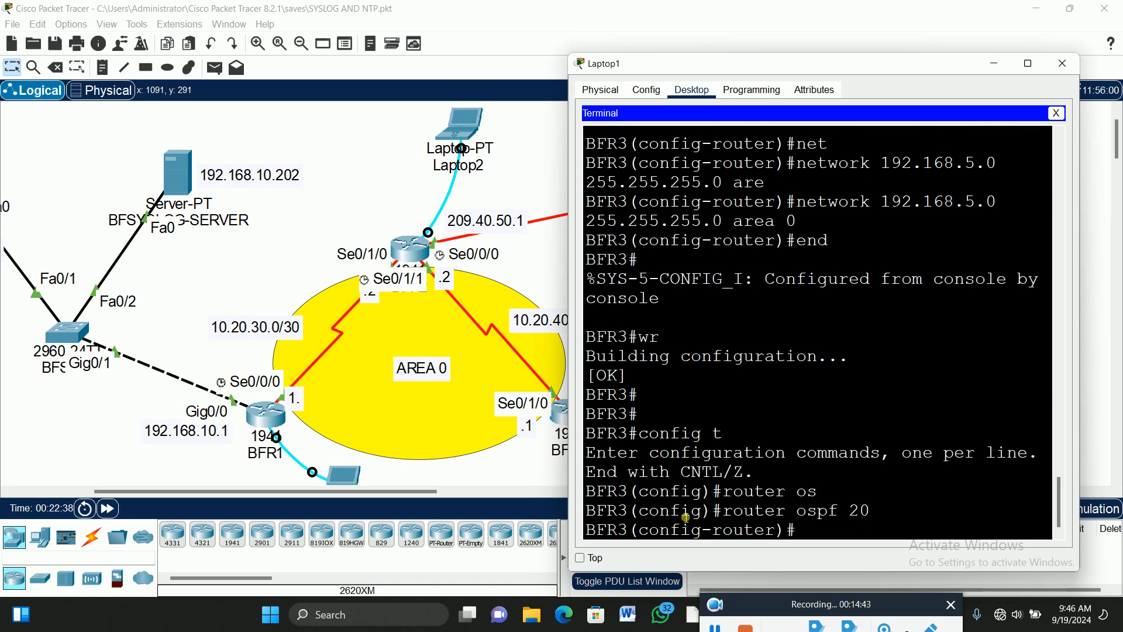
Apply 'area 0 authentication message-digest' to BFR3's OSPF 20.
{"action": "type", "text": "are"}
{"action": "key", "text": "Tab"}
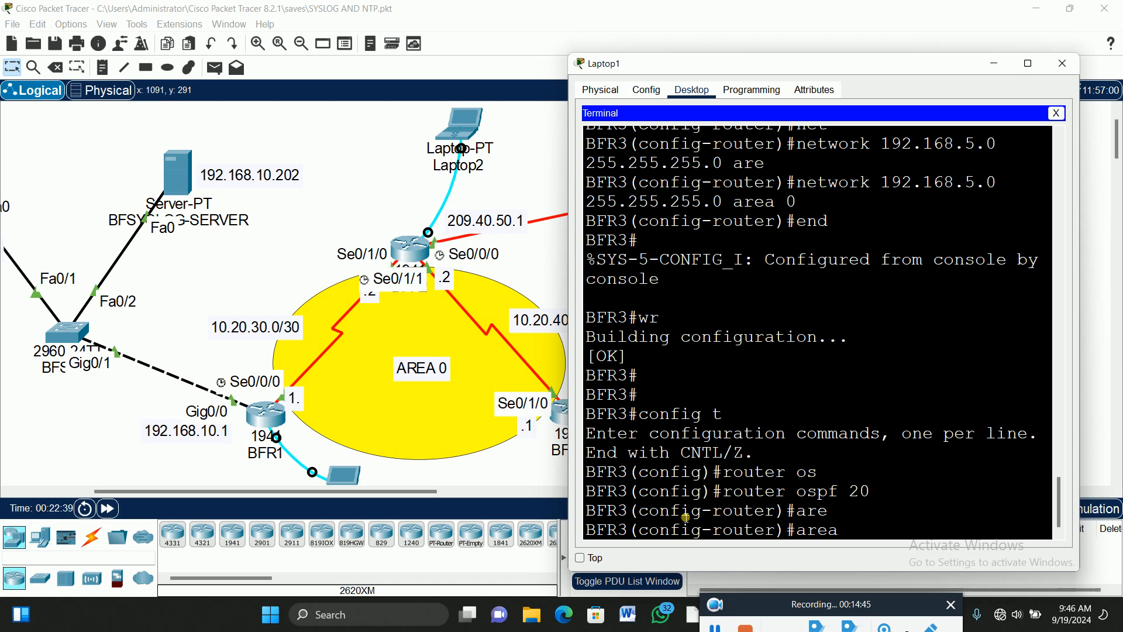
{"action": "type", "text": "0 auth"}
{"action": "key", "text": "Tab"}
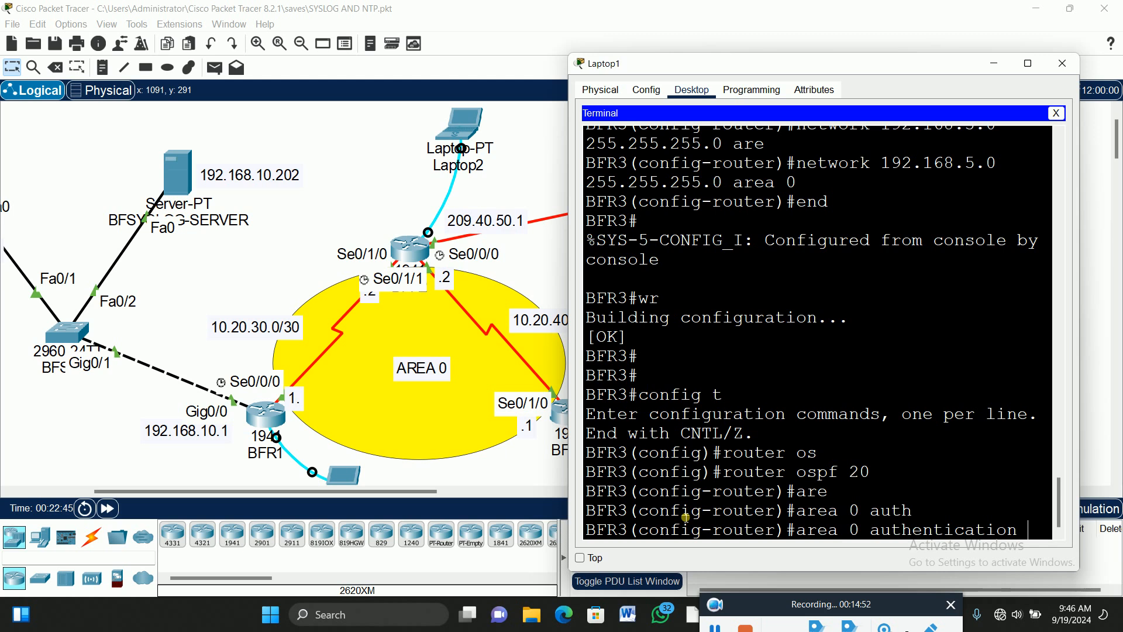
{"action": "type", "text": "mes"}
{"action": "key", "text": "Tab"}
{"action": "key", "text": "Return"}
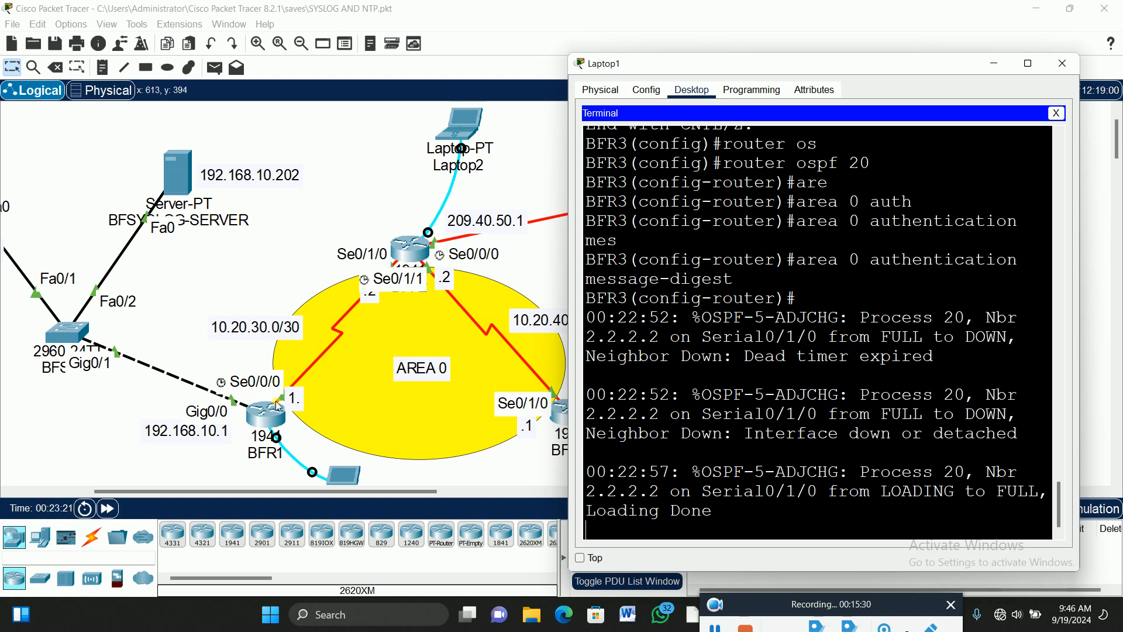
Open Laptop2's terminal to BFR2's console to check that neighbour 3.3.3.3 is FULL.
{"action": "left_click", "coordinate": [470, 126]}
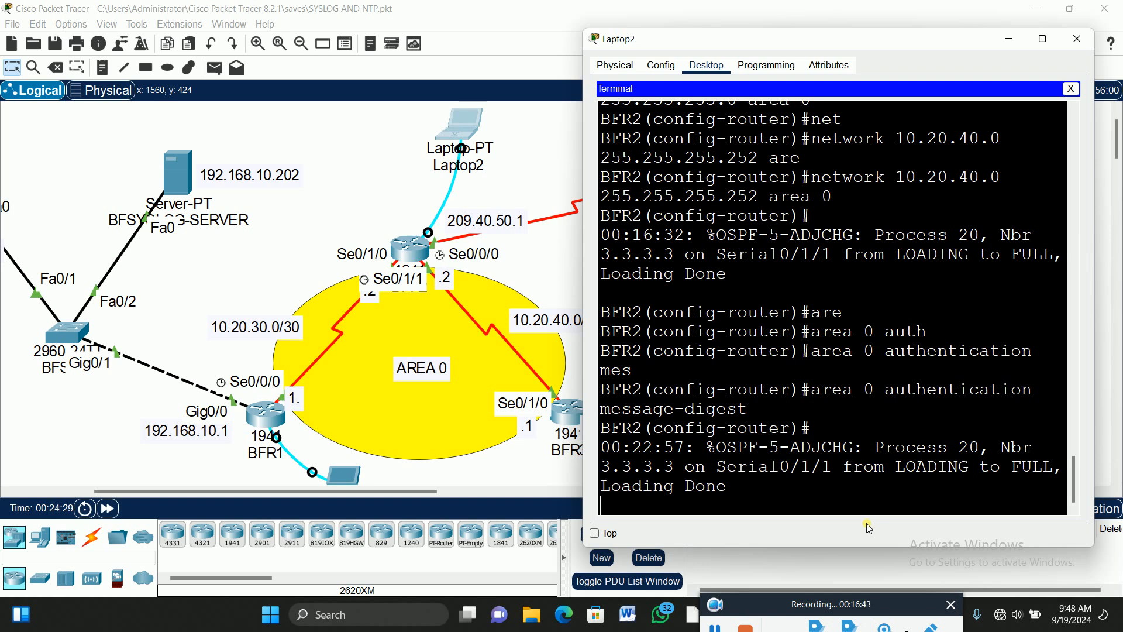
Maximize BFR2's console and scroll back through its OSPF configuration and adjacency log.
{"action": "left_click", "coordinate": [1043, 39]}
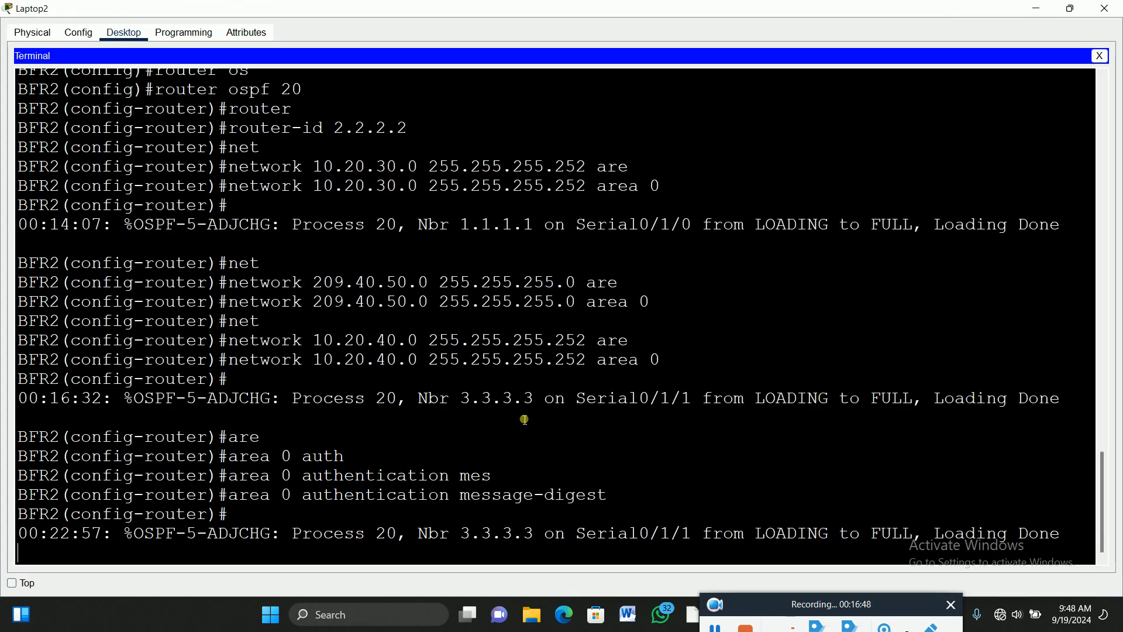
{"action": "scroll", "coordinate": [534, 418], "scroll_direction": "up", "scroll_amount": 1}
{"action": "key", "text": "Return"}
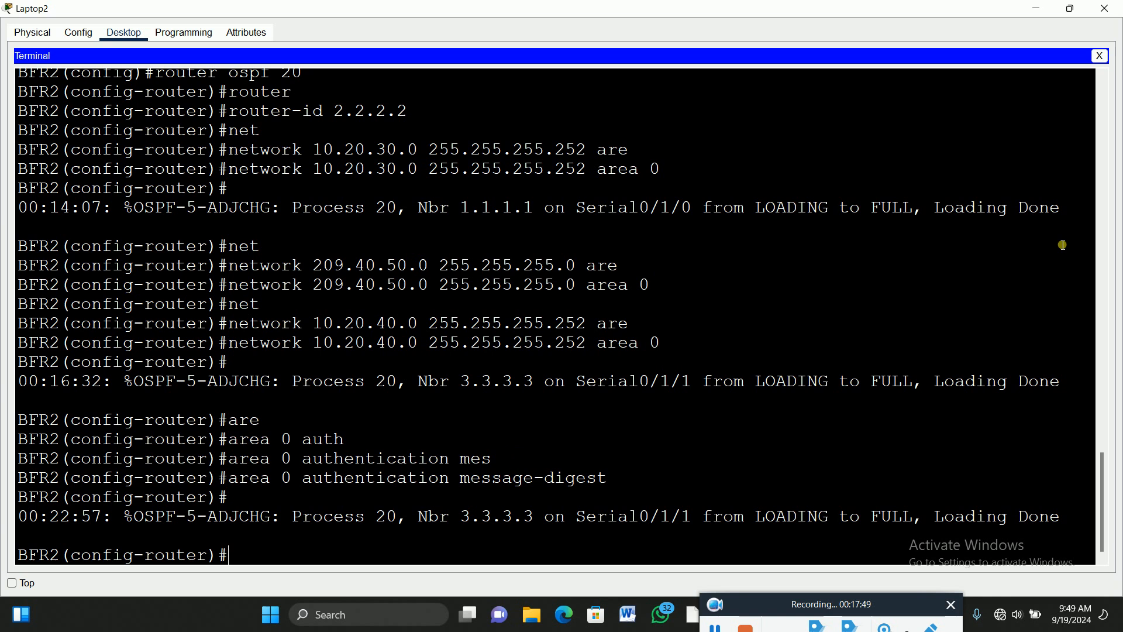
Switch to Laptop0's console on BFR1 and briefly maximize it to check its area 0 authentication.
{"action": "left_click", "coordinate": [1036, 8]}
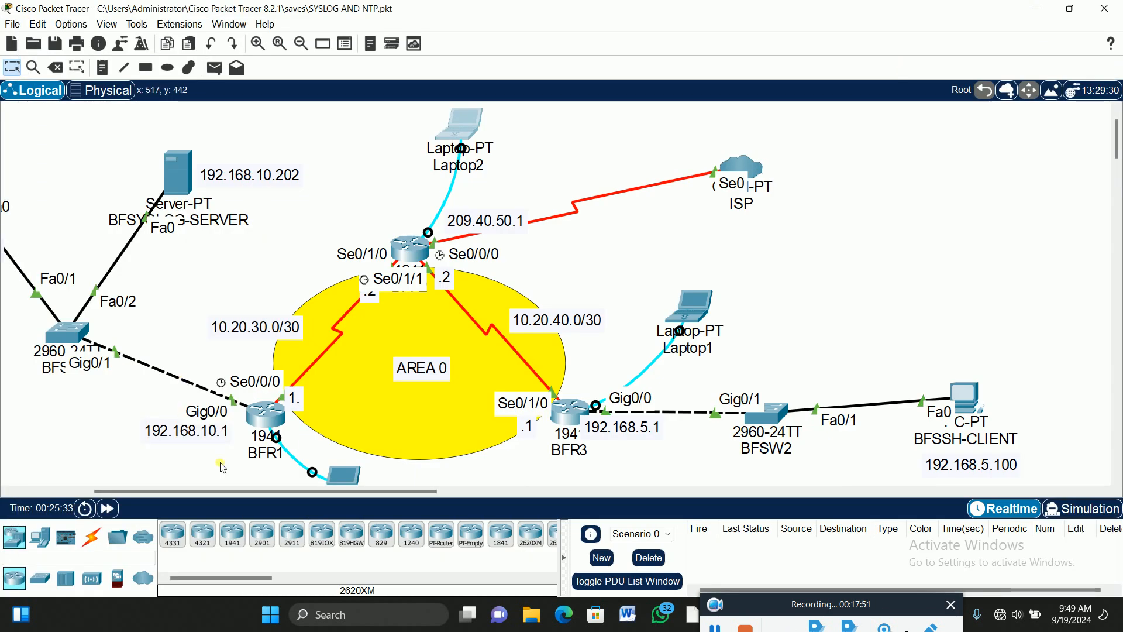
{"action": "left_click", "coordinate": [344, 475]}
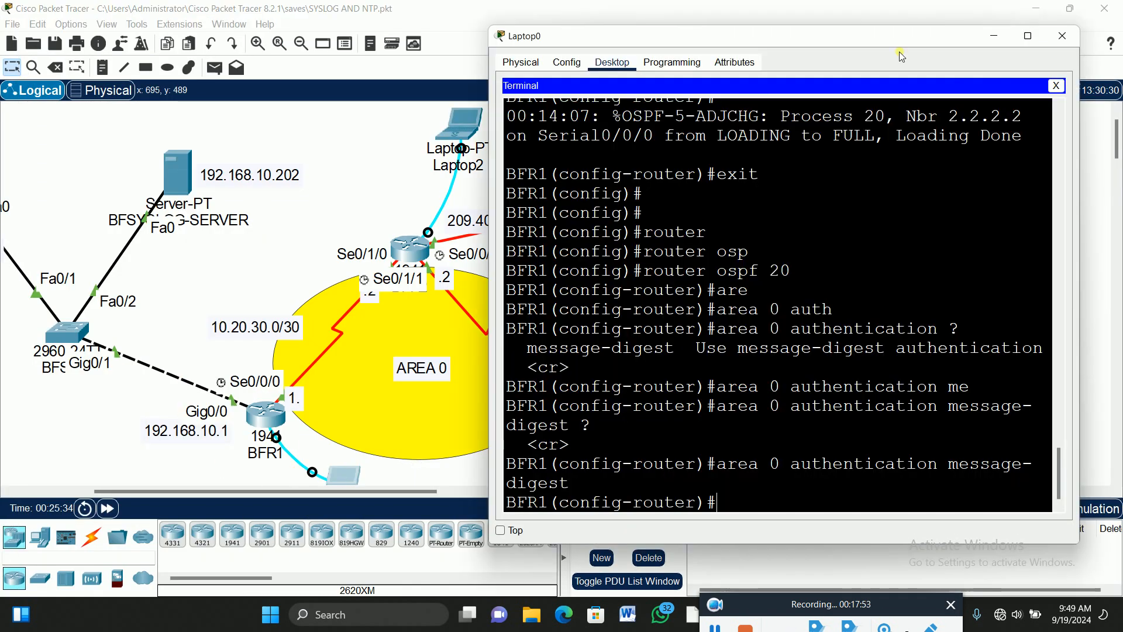
{"action": "left_click", "coordinate": [1028, 36]}
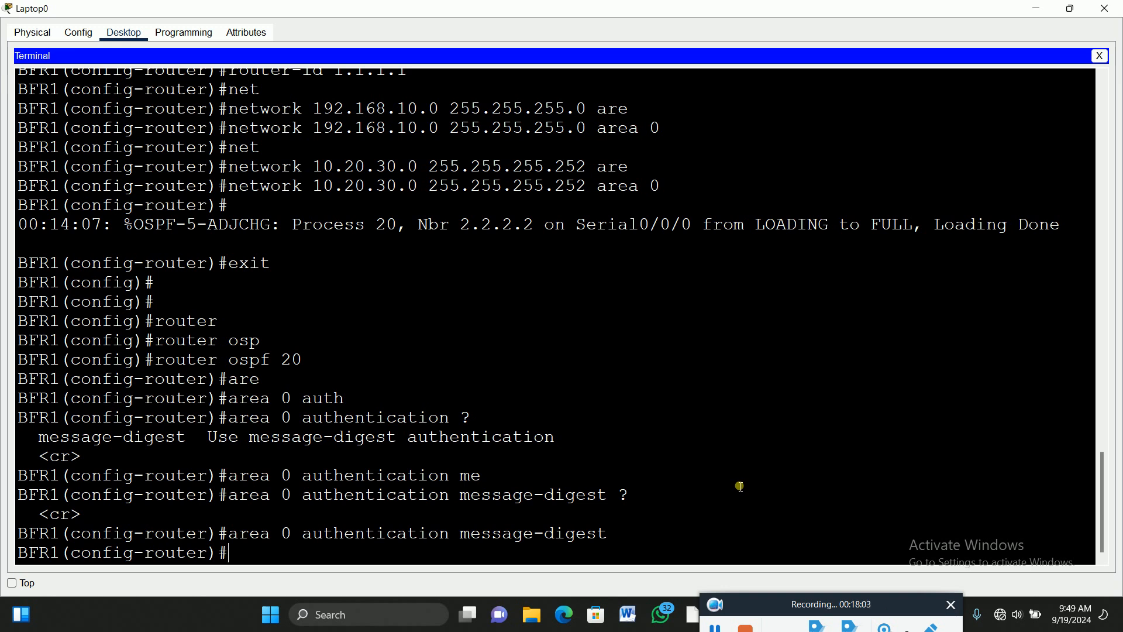
{"action": "left_click", "coordinate": [1073, 9]}
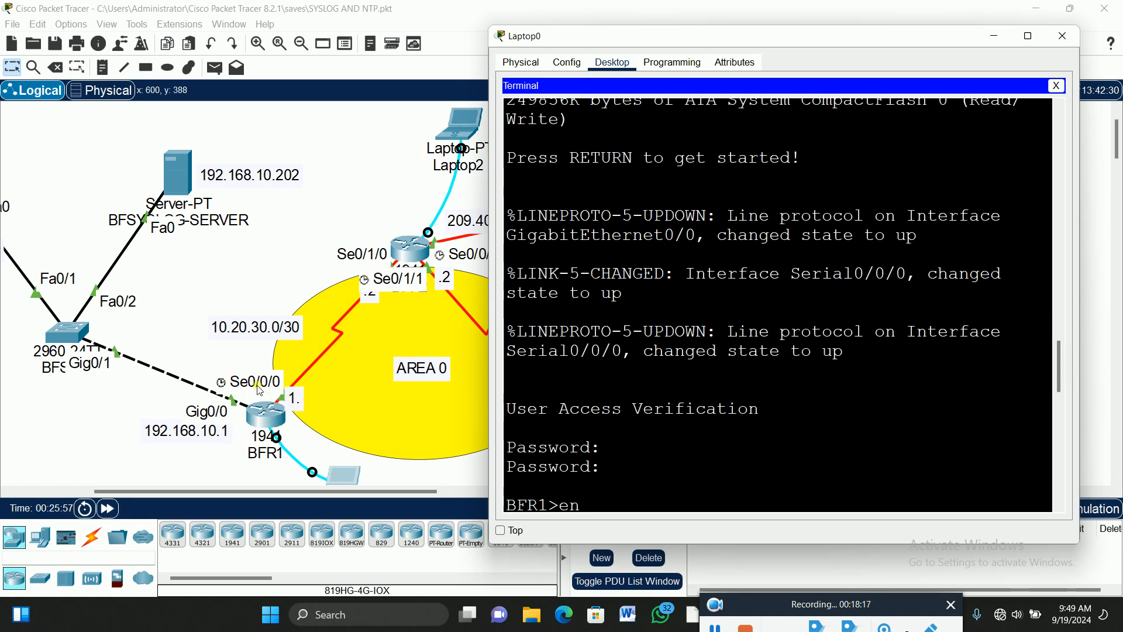
Exit BFR1's OSPF process 20 back to global configuration and type int se0/0/0.
{"action": "scroll", "coordinate": [654, 464], "scroll_direction": "down", "scroll_amount": 5}
{"action": "scroll", "coordinate": [654, 464], "scroll_direction": "down", "scroll_amount": 9}
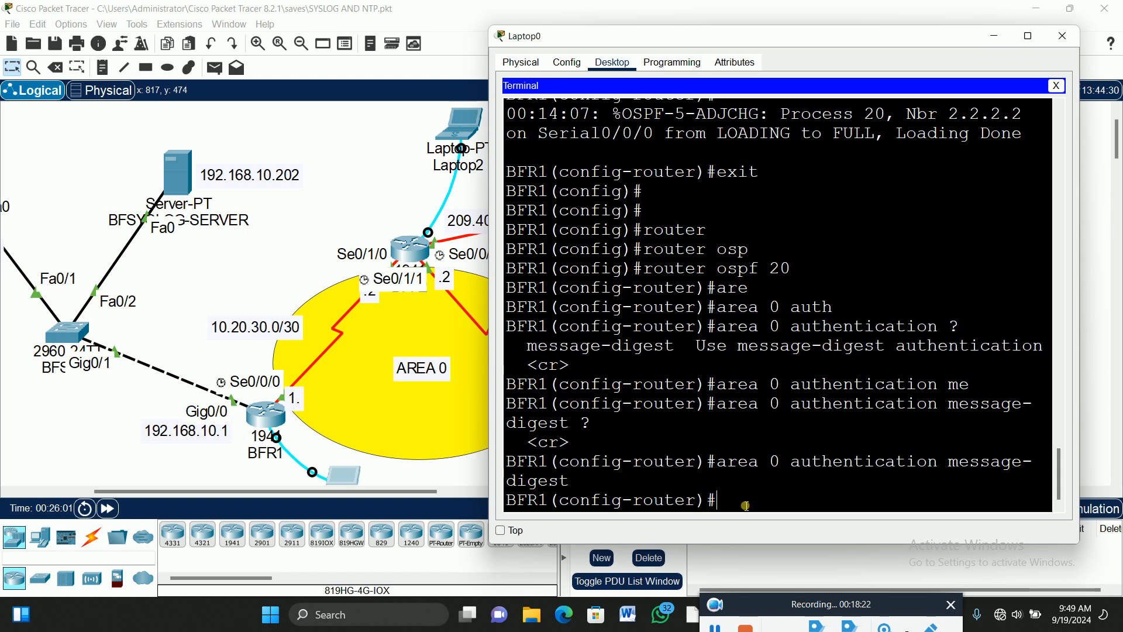
{"action": "type", "text": "exit"}
{"action": "key", "text": "Return"}
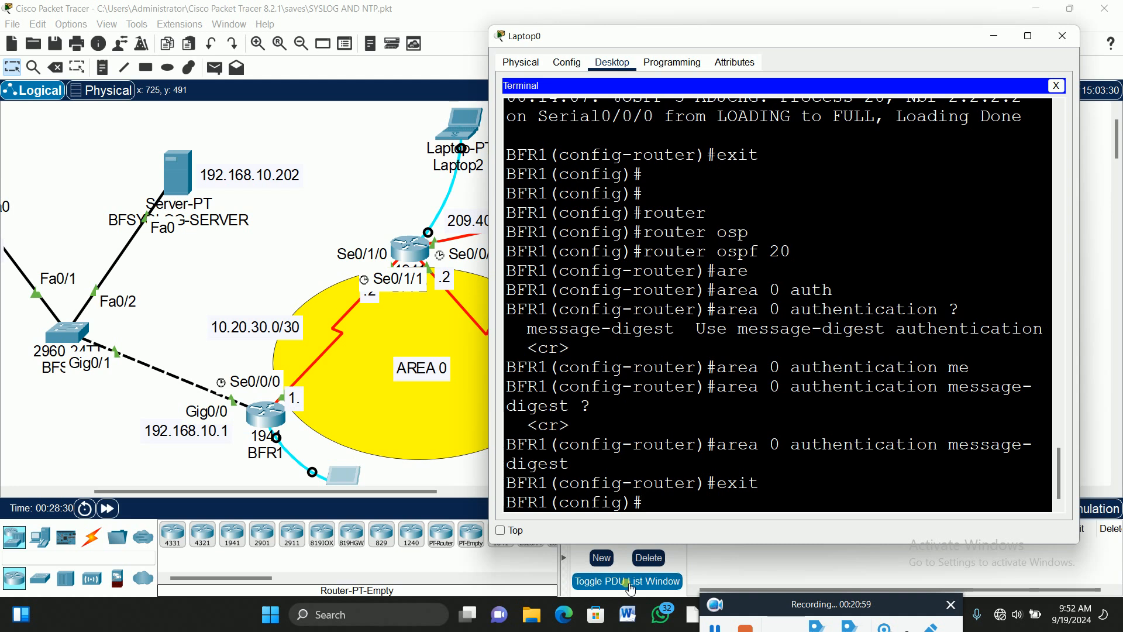
{"action": "type", "text": "int se0/0/0"}
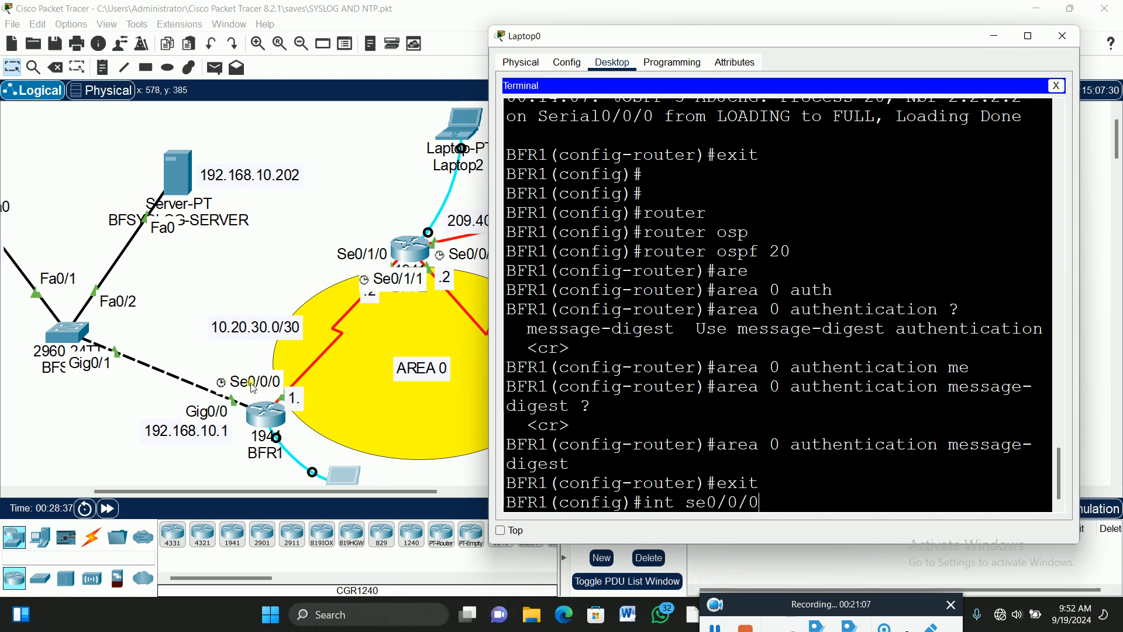
On BFR1's Serial0/0/0, set OSPF message-digest key 1 using MD5 with the shared password.
{"action": "key", "text": "Return"}
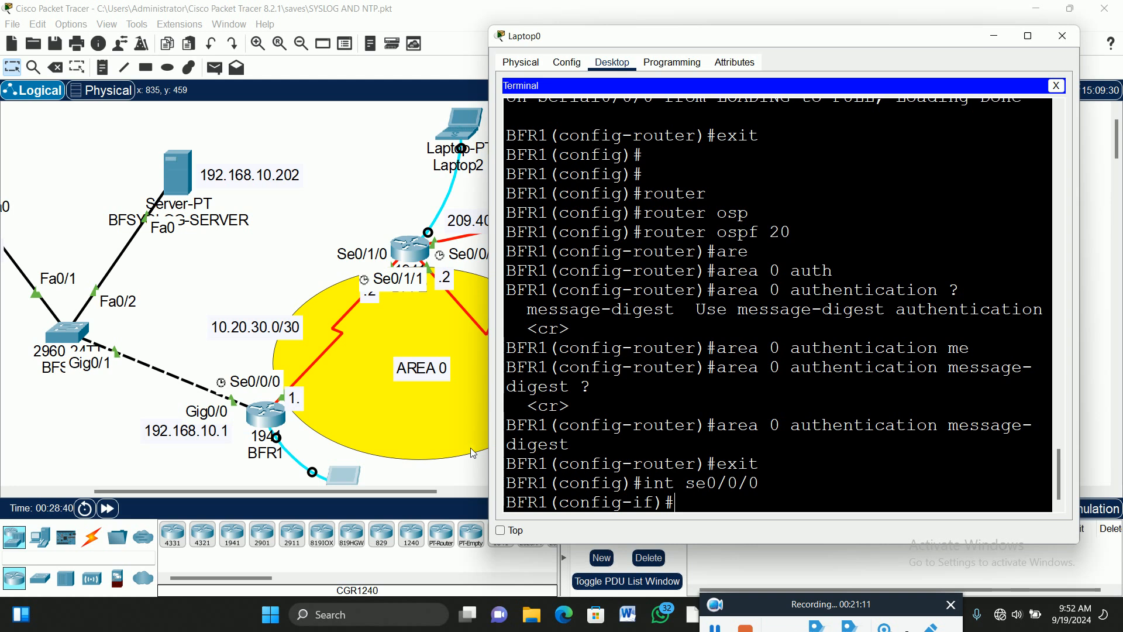
{"action": "type", "text": "ip os"}
{"action": "key", "text": "Tab"}
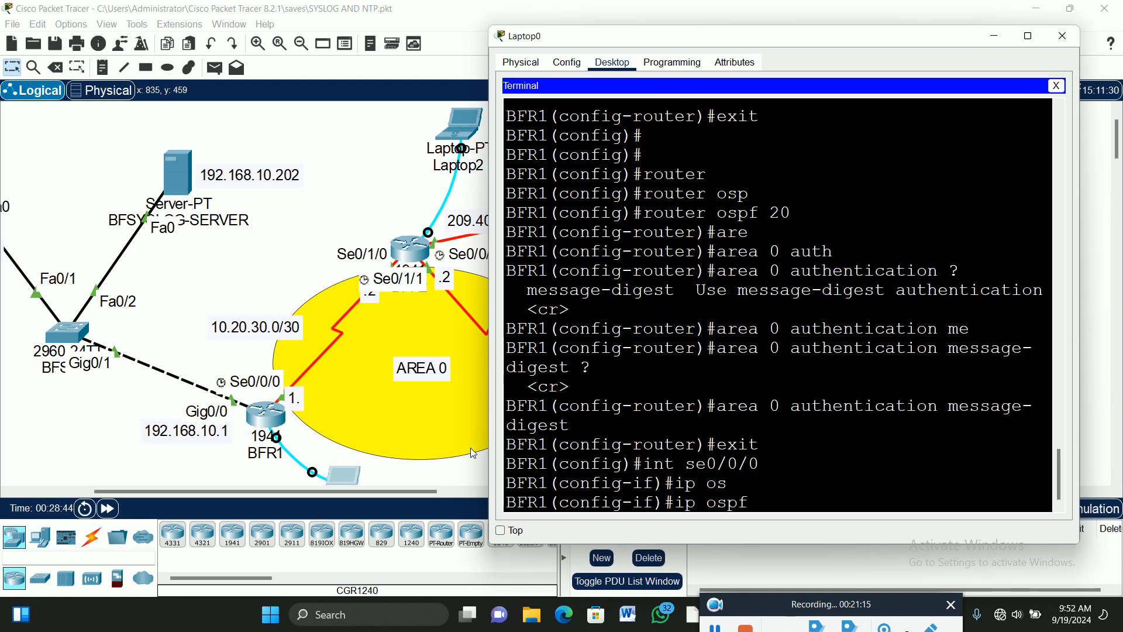
{"action": "type", "text": "me"}
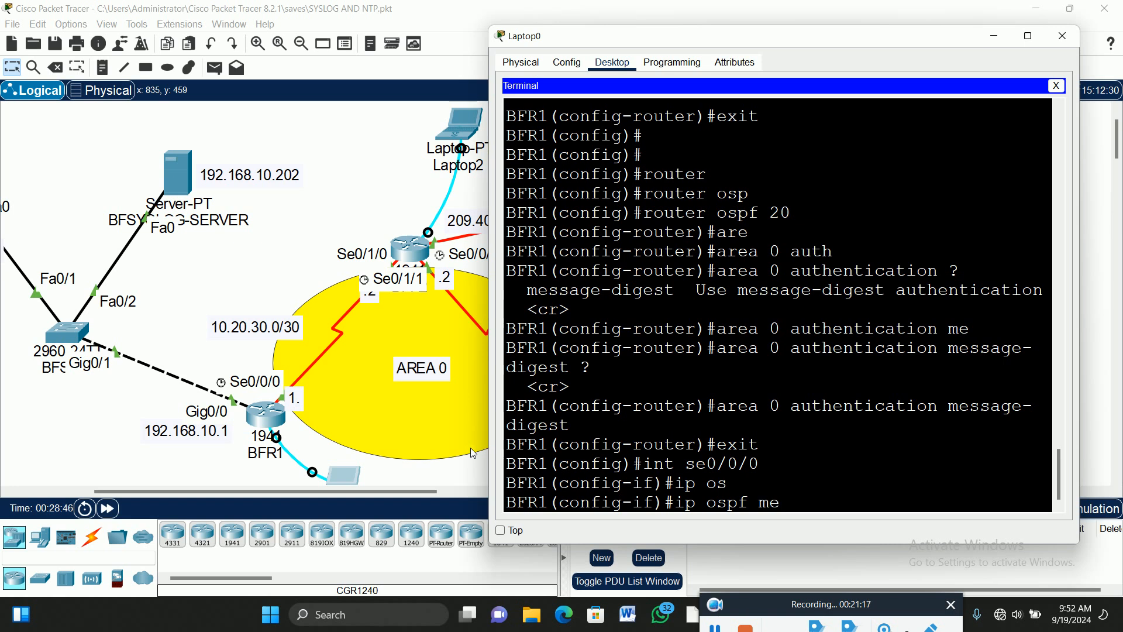
{"action": "type", "text": "ss"}
{"action": "key", "text": "Tab"}
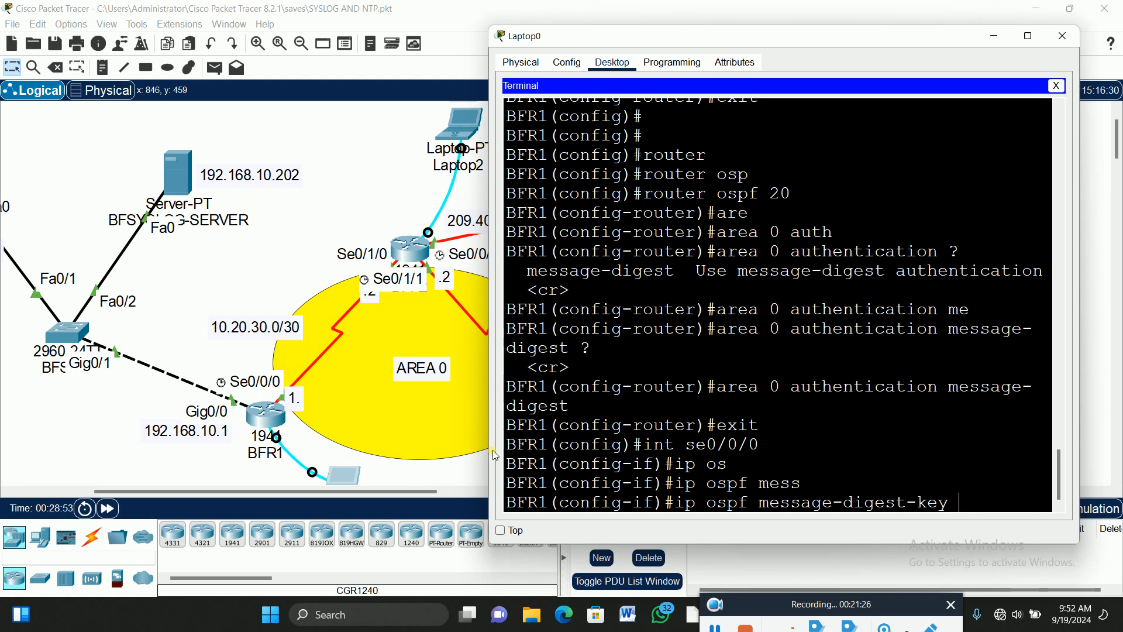
{"action": "type", "text": "?"}
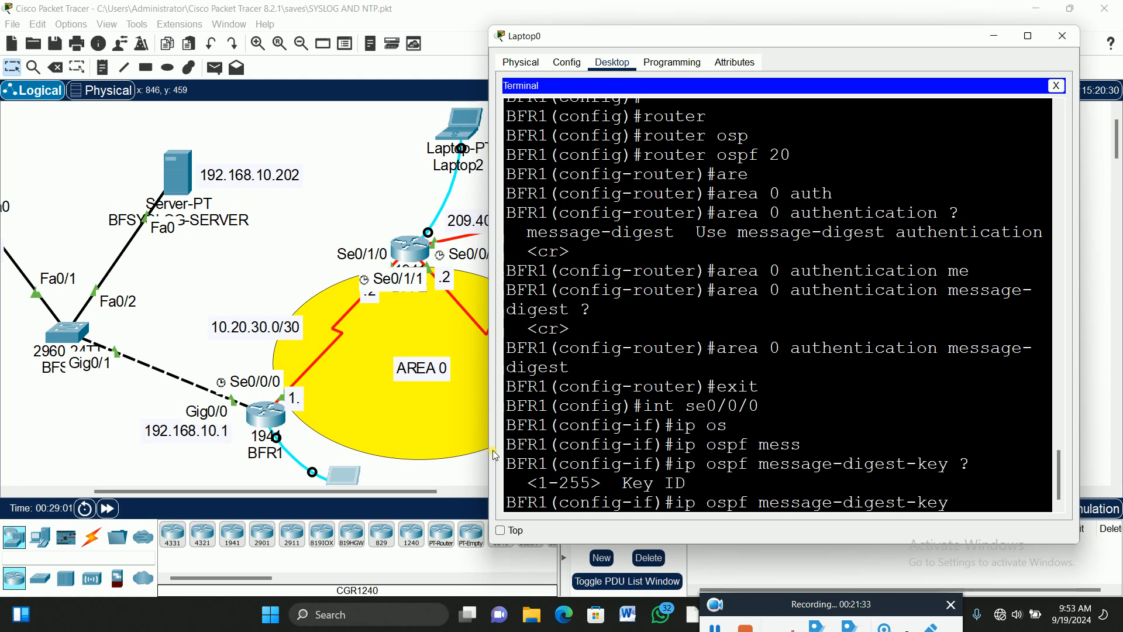
{"action": "type", "text": "1 mg"}
{"action": "key", "text": "BackSpace"}
{"action": "type", "text": "d"}
{"action": "key", "text": "Tab"}
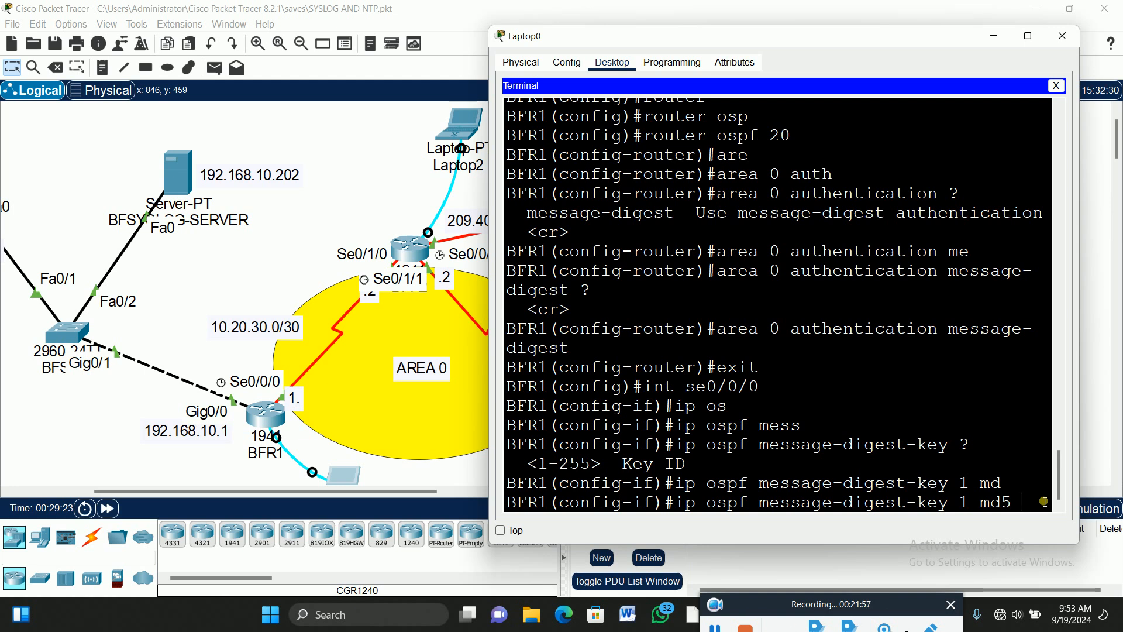
{"action": "type", "text": "p"}
{"action": "type", "text": "@ss"}
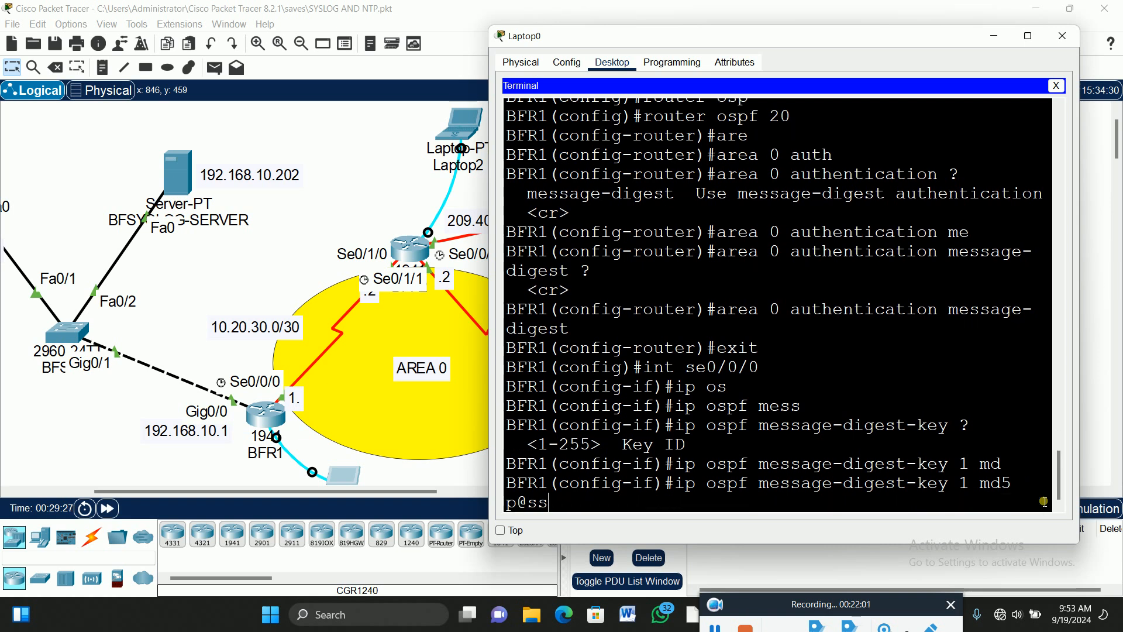
{"action": "type", "text": "w0rd12"}
{"action": "key", "text": "Return"}
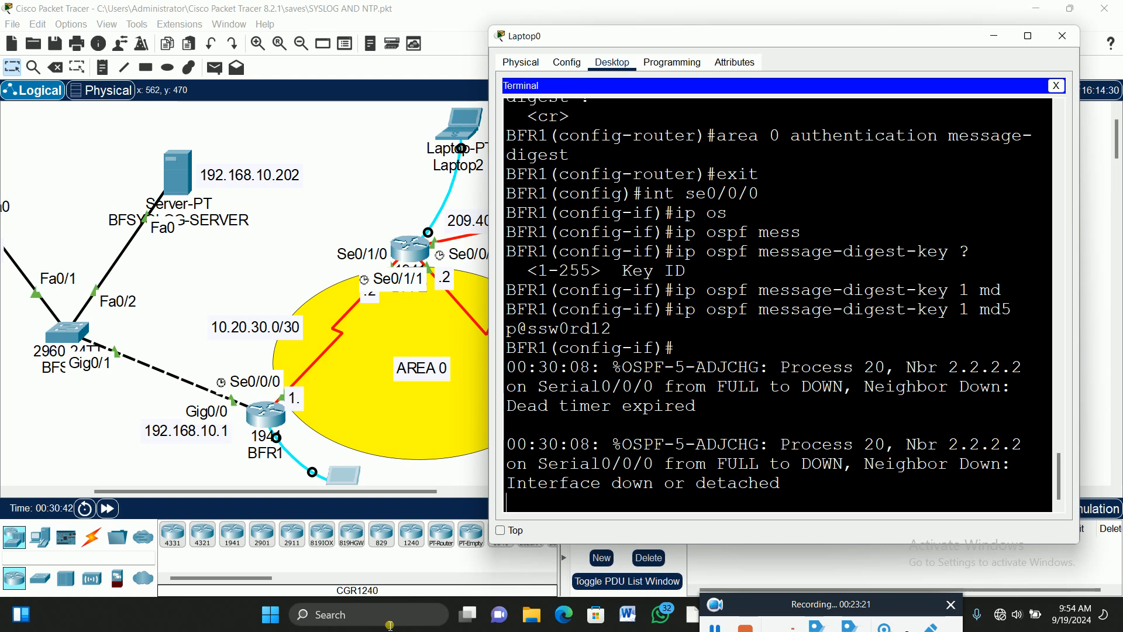
Select 'detached' in BFR1's console log, then bring the main topology window forward.
{"action": "left_click", "coordinate": [791, 493]}
{"action": "left_click_drag", "start_coordinate": [791, 492], "coordinate": [703, 497]}
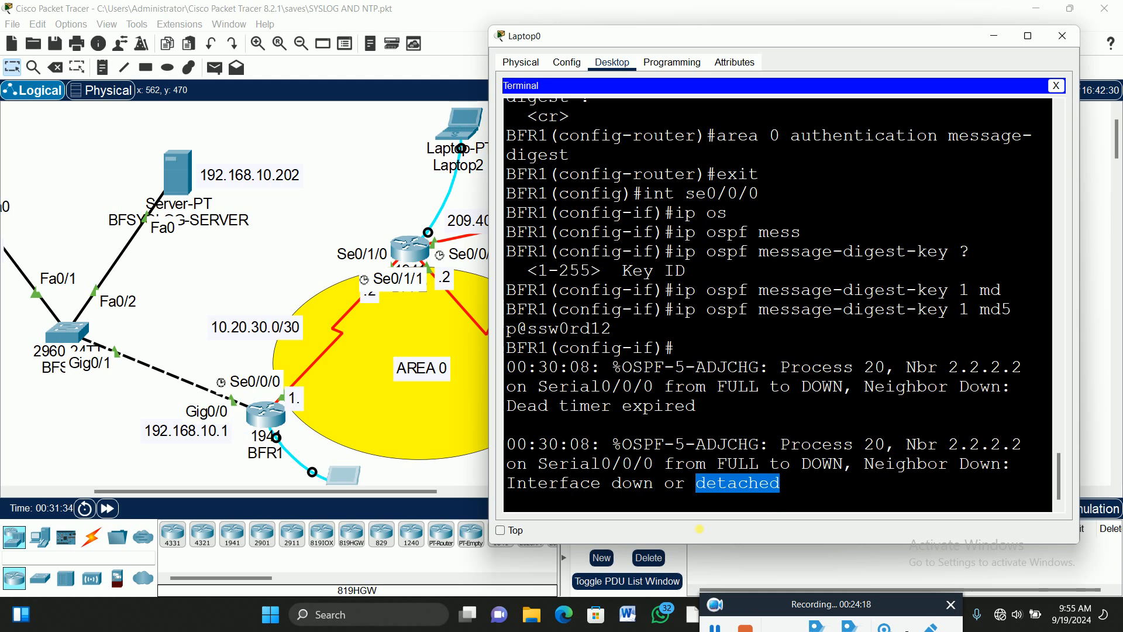
{"action": "left_click", "coordinate": [338, 178]}
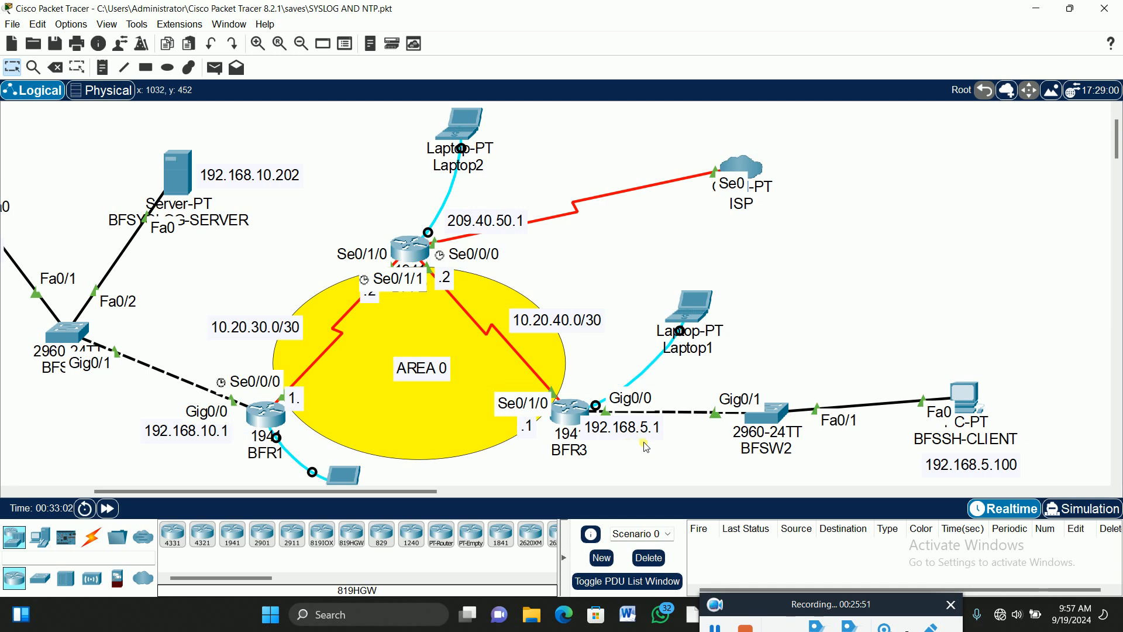
Open Laptop2's terminal session to BFR2 from the topology canvas.
{"action": "left_click", "coordinate": [465, 119]}
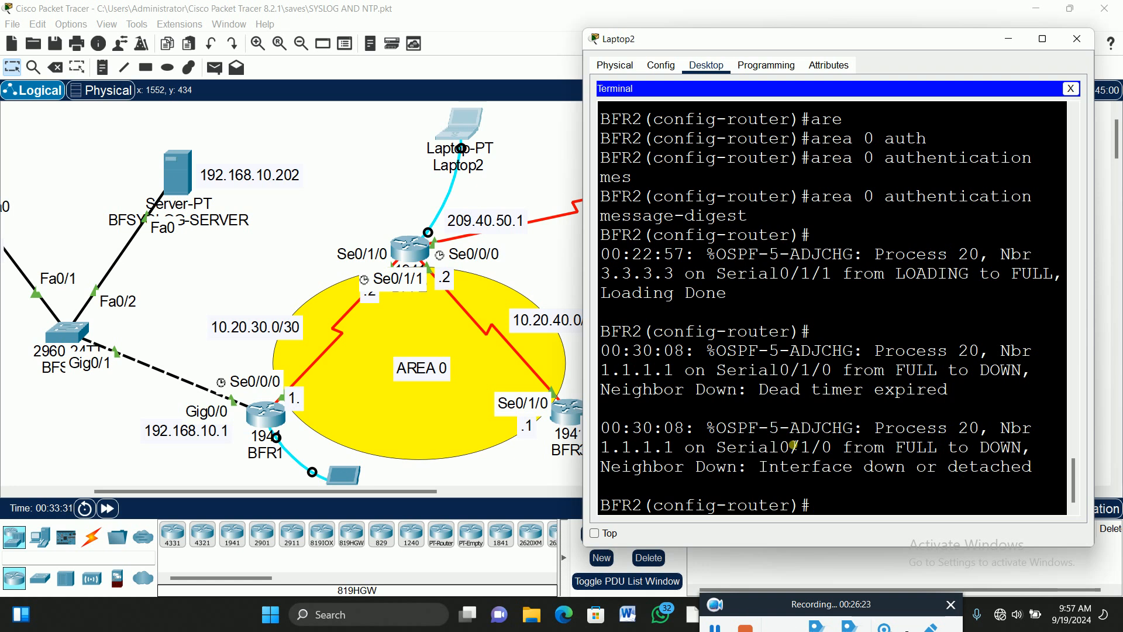
Return BFR2 to global configuration, then hide its terminal and nudge BFR1 slightly right.
{"action": "type", "text": "exit"}
{"action": "key", "text": "Return"}
{"action": "key", "text": "Return"}
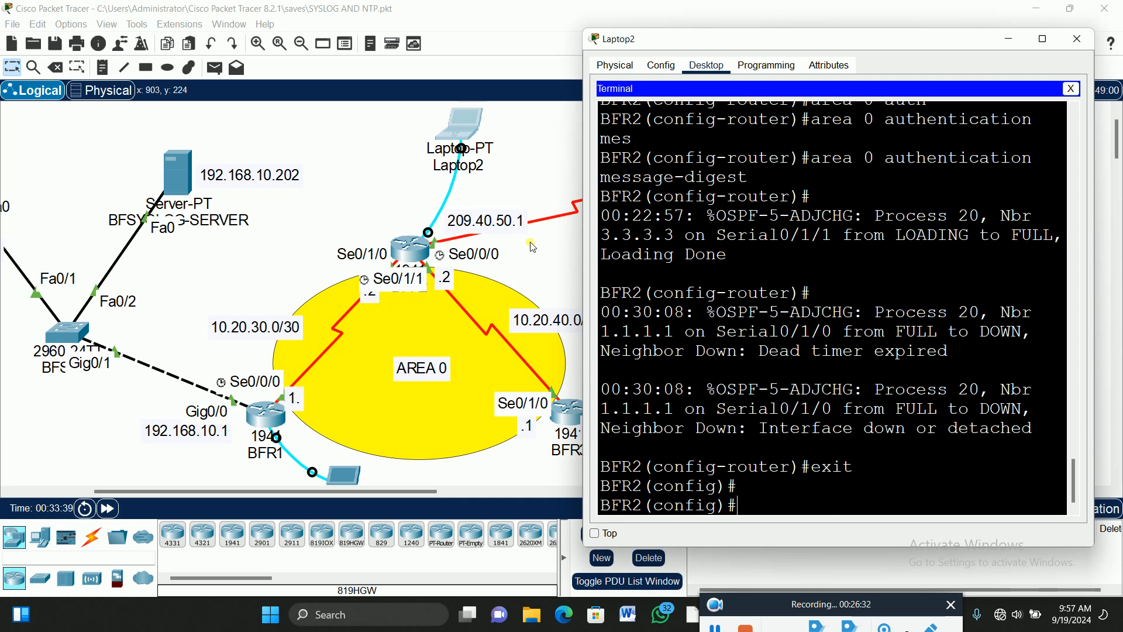
{"action": "type", "text": "int se0/1/"}
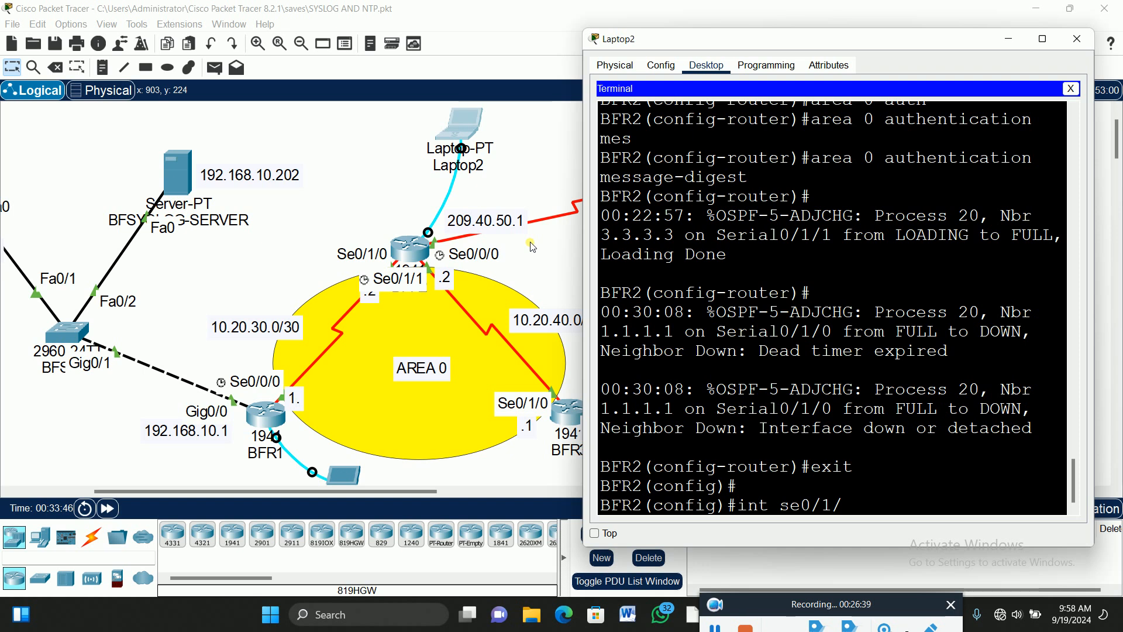
{"action": "type", "text": "1"}
{"action": "left_click", "coordinate": [276, 420]}
{"action": "left_click_drag", "start_coordinate": [277, 420], "coordinate": [280, 422]}
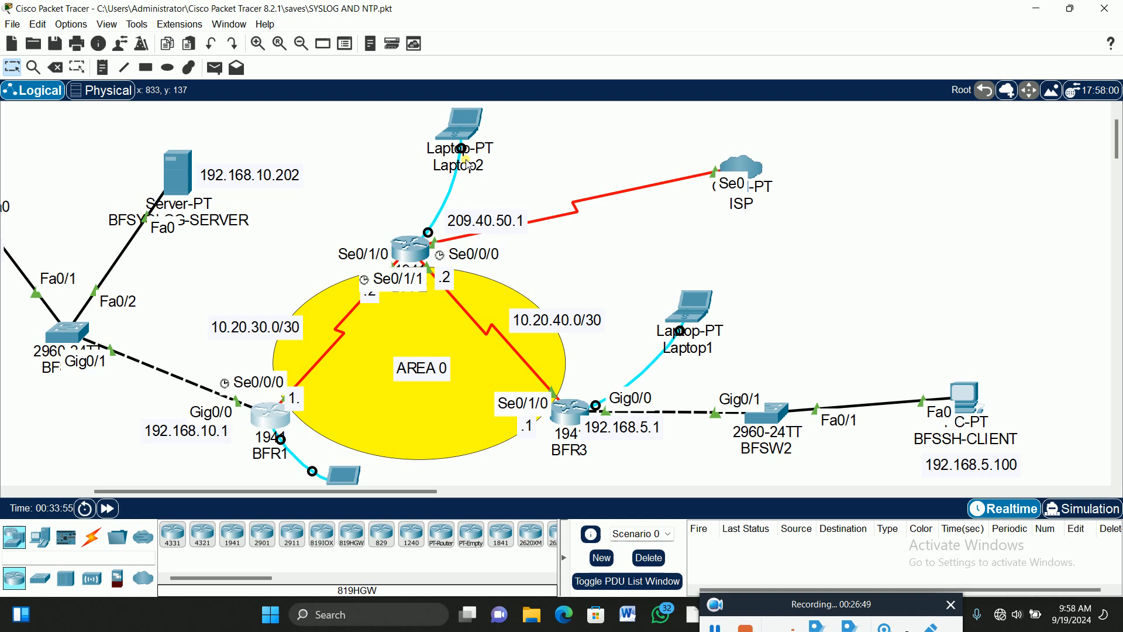
Reopen BFR2's console and enter Serial0/1/0 interface configuration.
{"action": "left_click", "coordinate": [461, 126]}
{"action": "key", "text": "BackSpace"}
{"action": "type", "text": "0/1/0"}
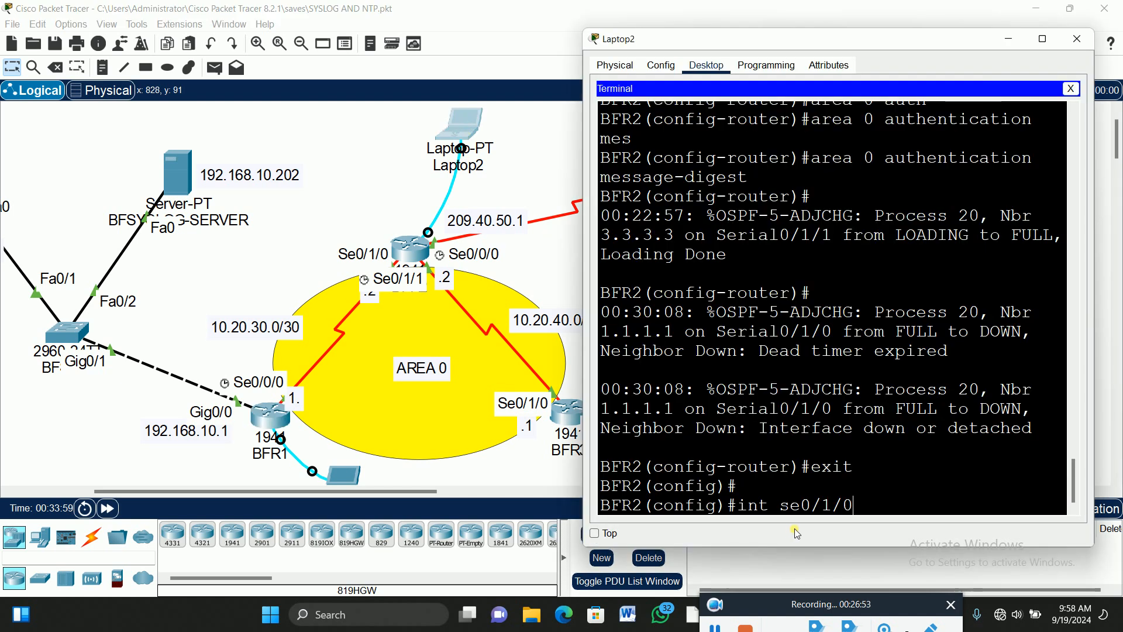
{"action": "key", "text": "Return"}
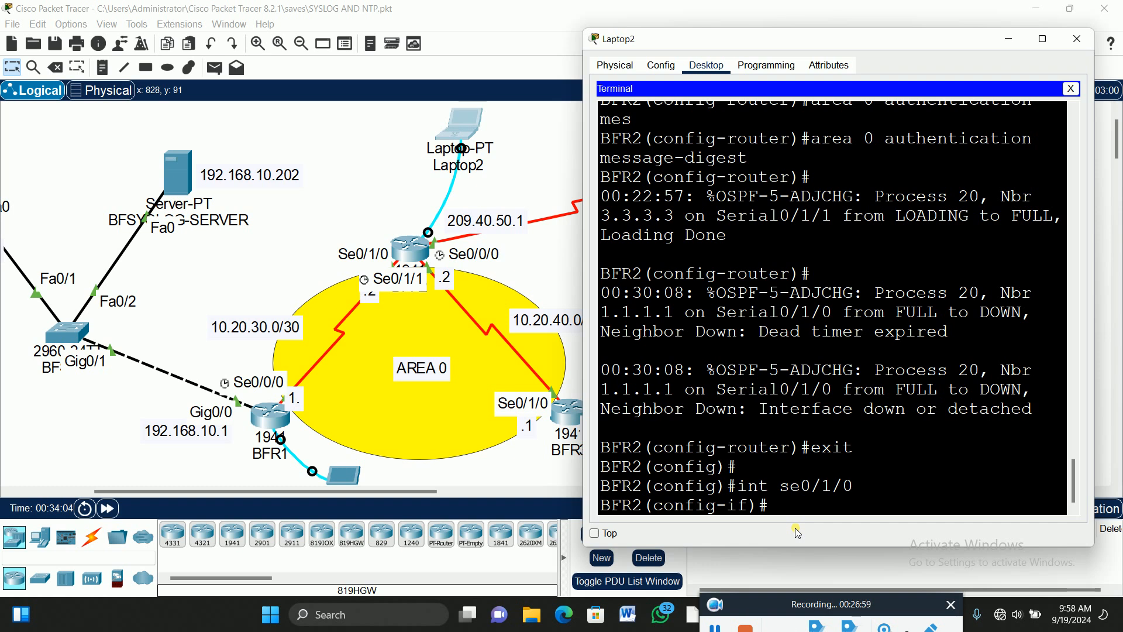
Set OSPF MD5 message-digest key 1 with the shared password on Serial0/1/0, then exit.
{"action": "type", "text": "ip os"}
{"action": "key", "text": "Tab"}
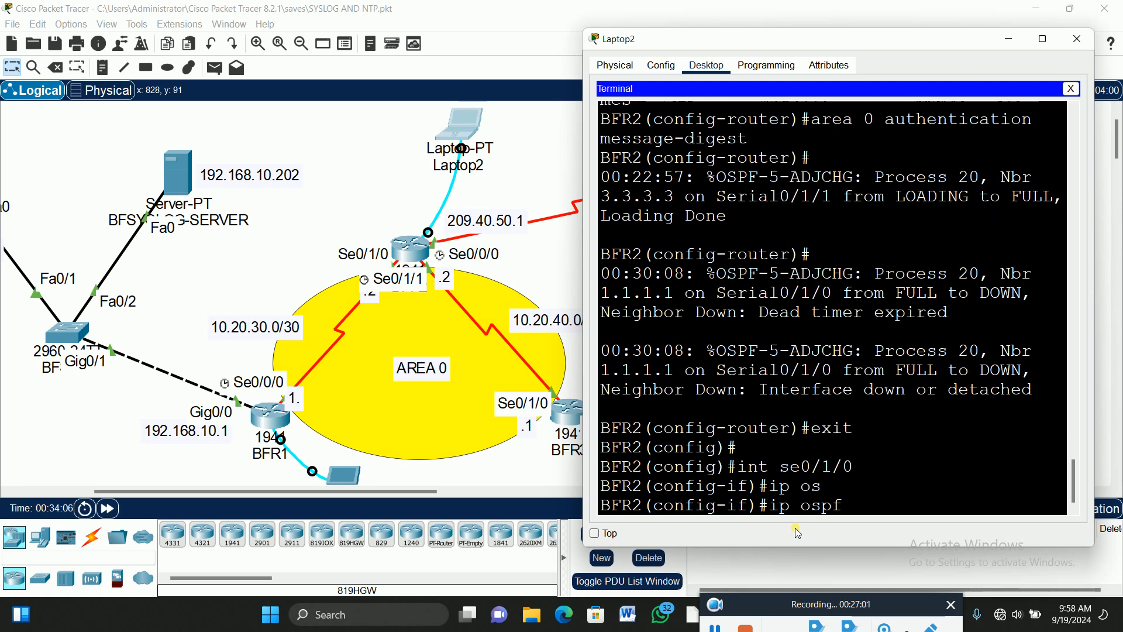
{"action": "type", "text": "me"}
{"action": "key", "text": "Tab"}
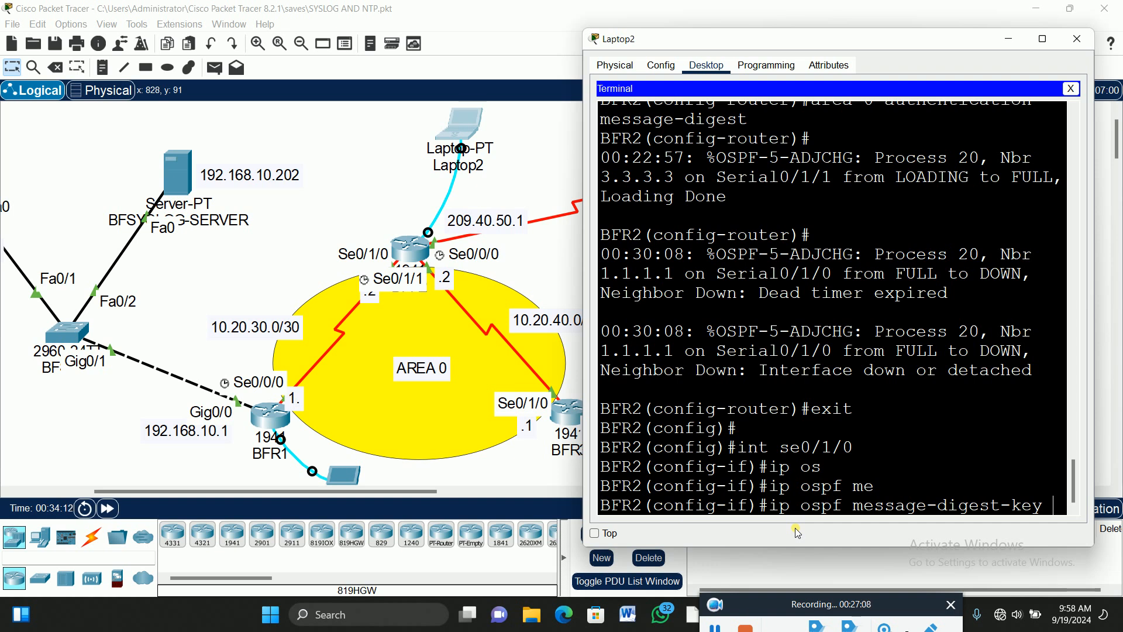
{"action": "type", "text": "1 md"}
{"action": "key", "text": "Tab"}
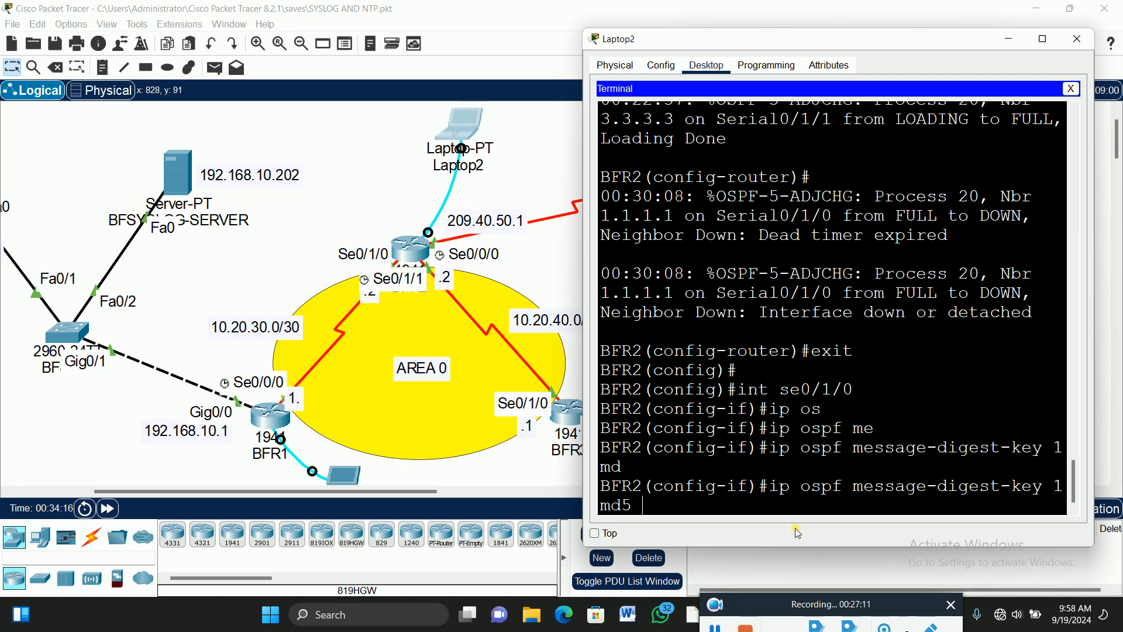
{"action": "type", "text": "p@ssw0rd12"}
{"action": "key", "text": "Return"}
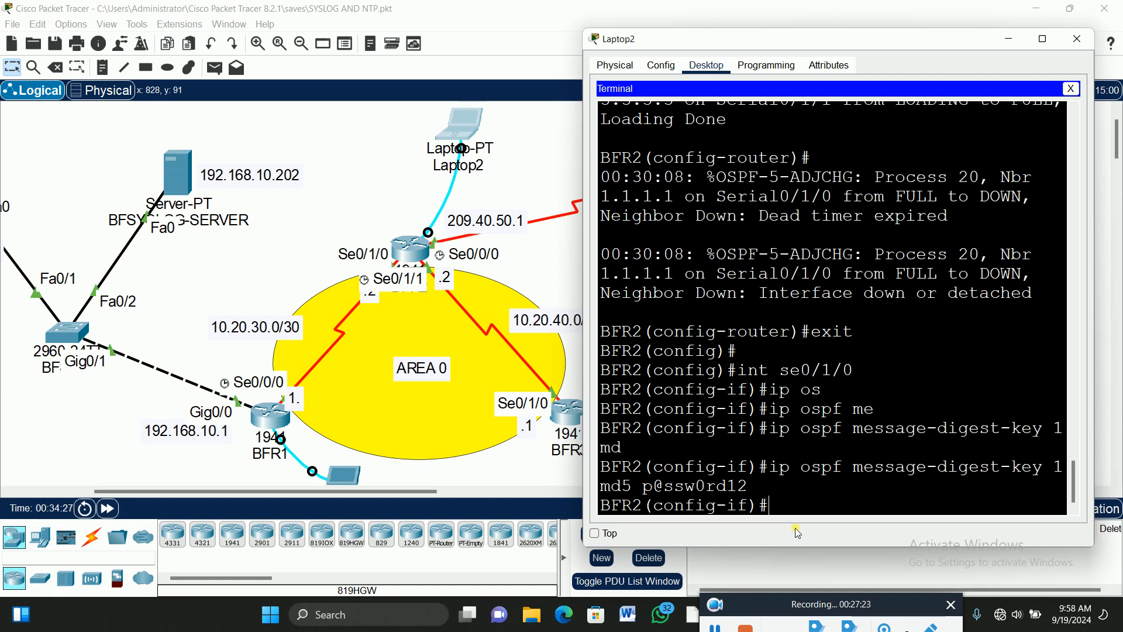
{"action": "type", "text": "exit"}
{"action": "key", "text": "Return"}
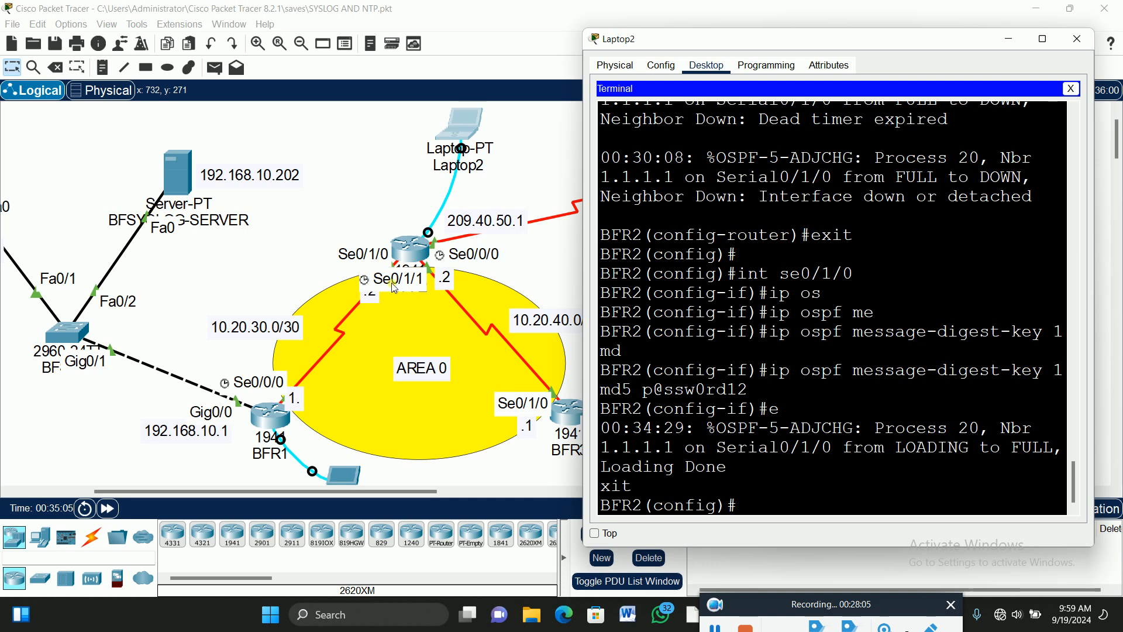
{"action": "left_click", "coordinate": [559, 418]}
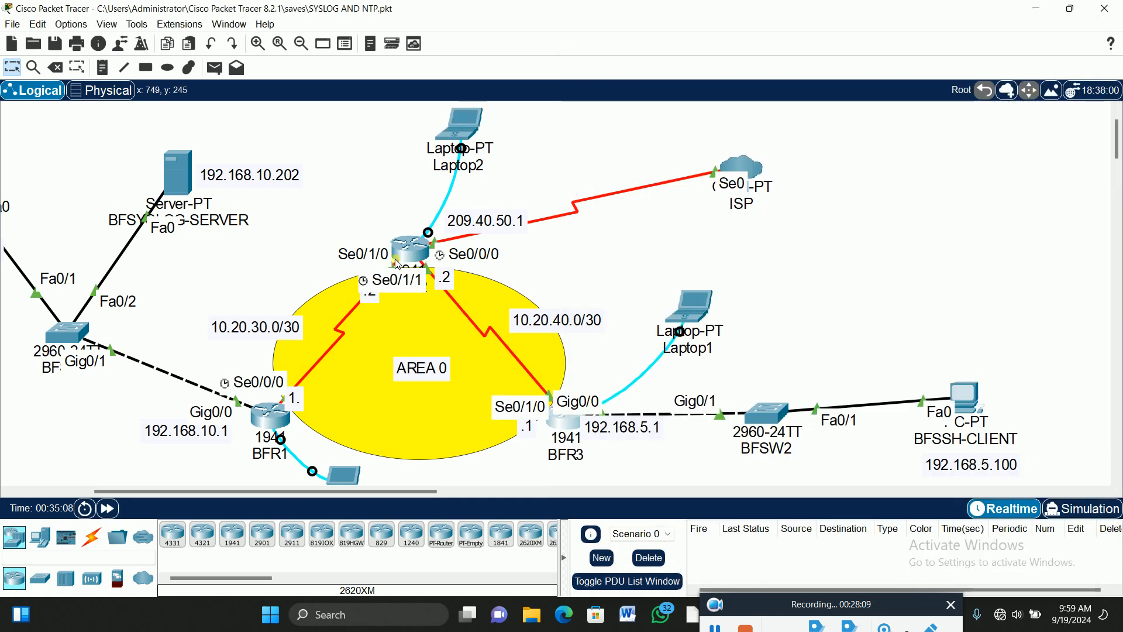
{"action": "left_click", "coordinate": [468, 124]}
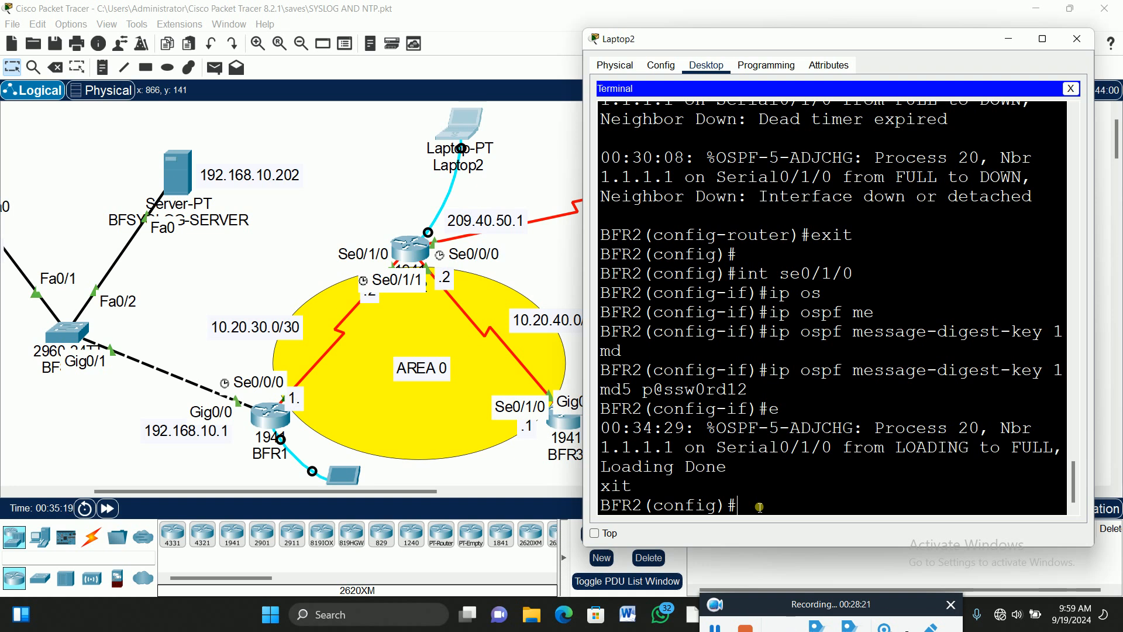
Configure OSPF MD5 message-digest key 1 with the shared password on BFR2's Serial0/1/1.
{"action": "type", "text": "int se0/1/1"}
{"action": "key", "text": "Return"}
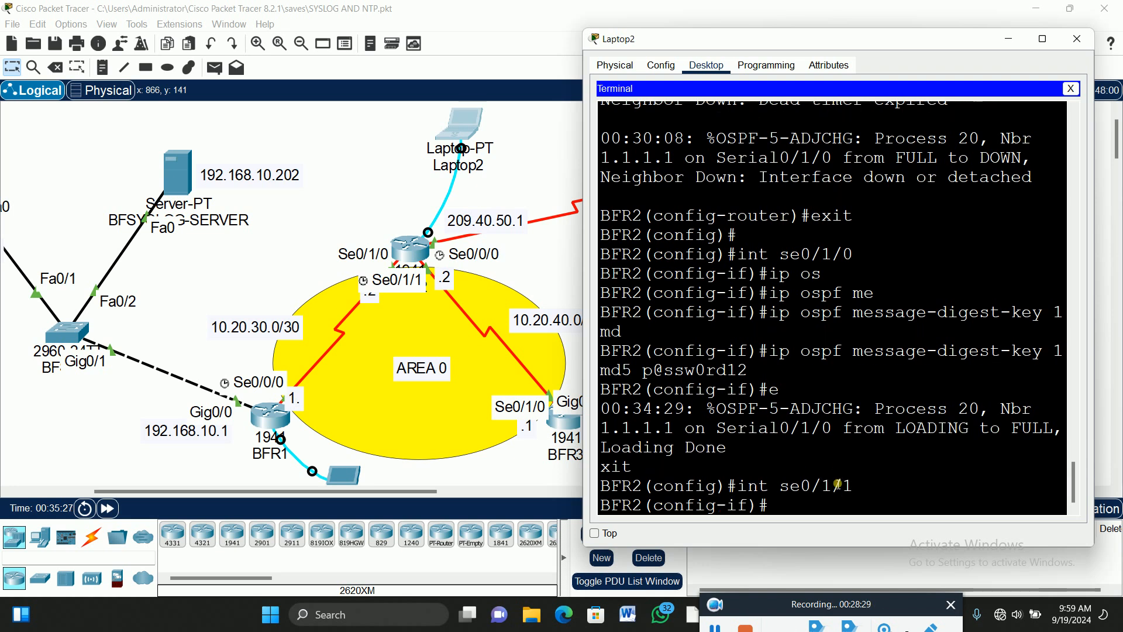
{"action": "type", "text": "ip os"}
{"action": "key", "text": "Tab"}
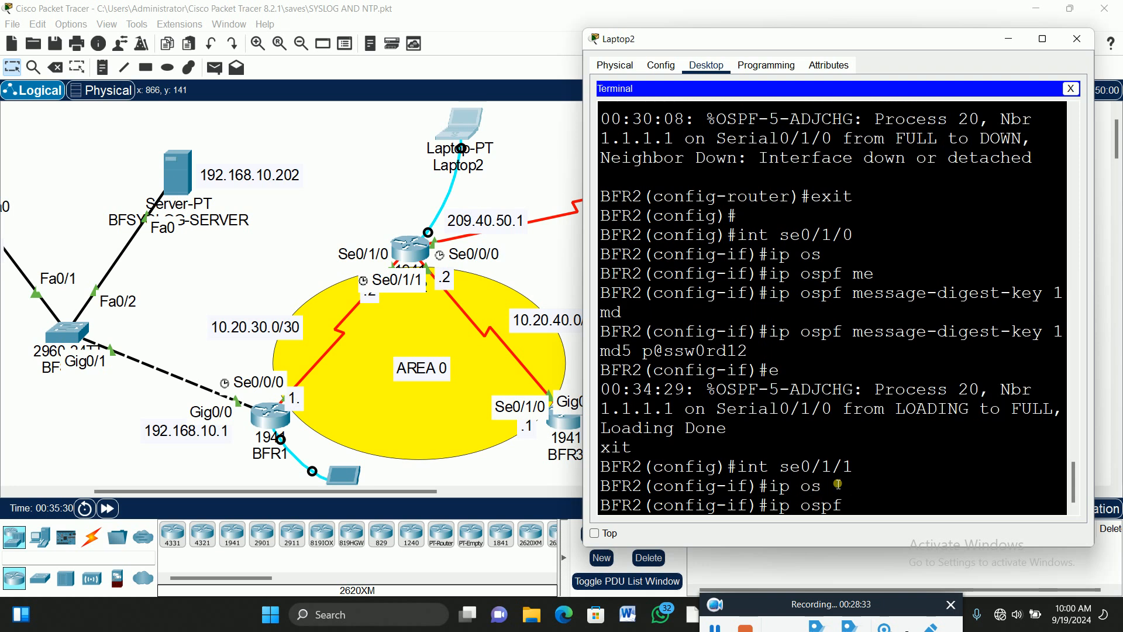
{"action": "type", "text": "e"}
{"action": "type", "text": "mes"}
{"action": "key", "text": "Tab"}
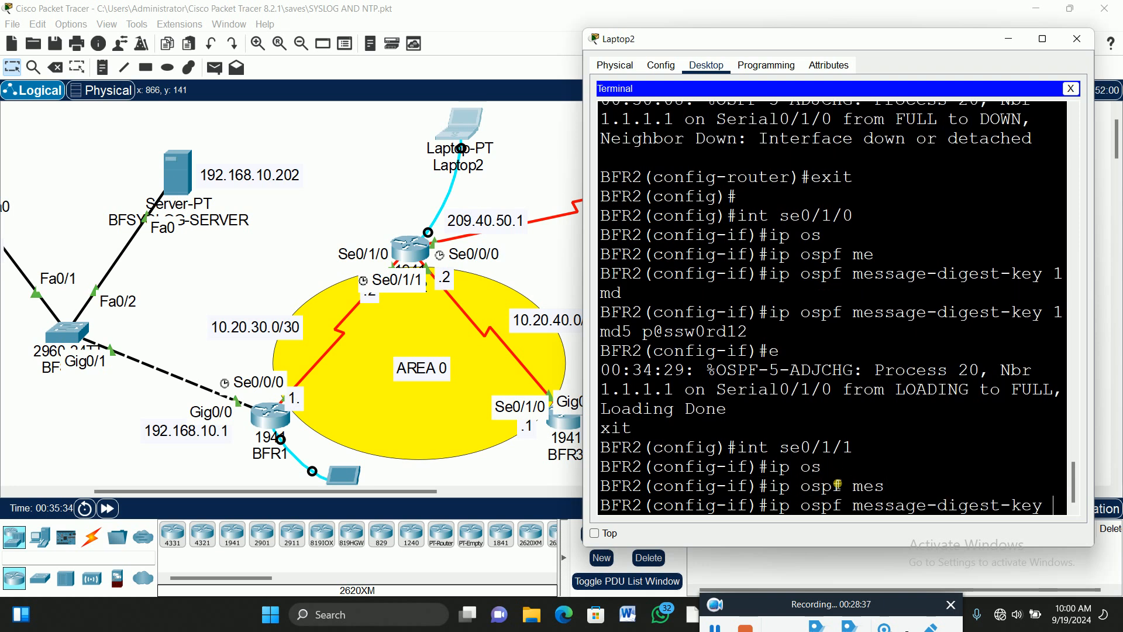
{"action": "type", "text": "1 md"}
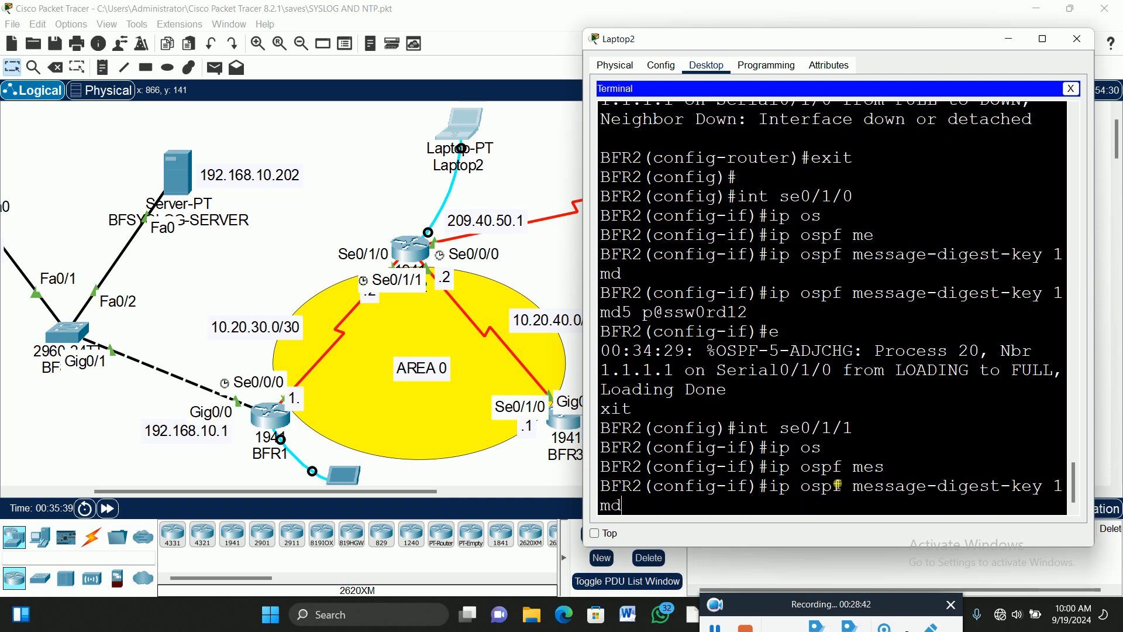
{"action": "key", "text": "Tab"}
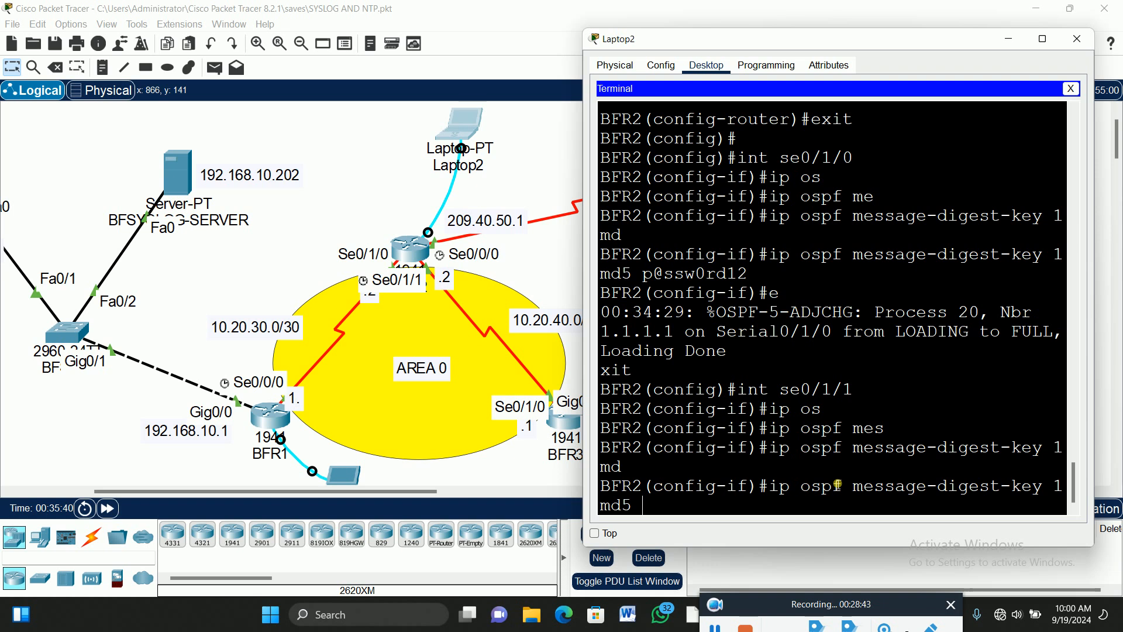
{"action": "type", "text": "p@ssw0rd12"}
{"action": "key", "text": "Return"}
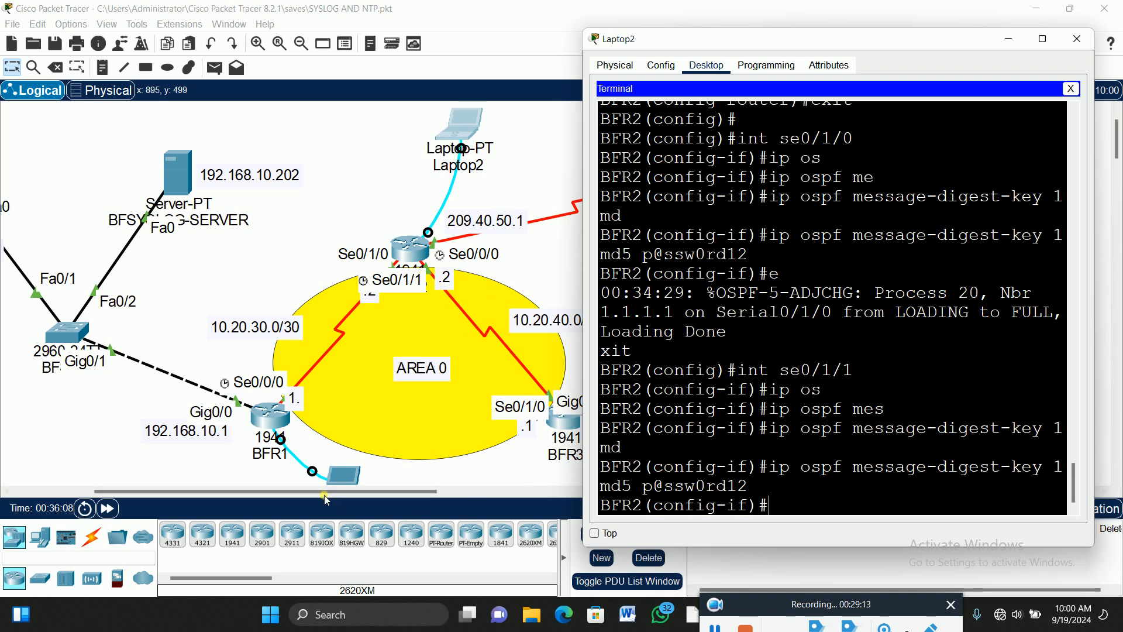
Check BFR3's prompt on Laptop1, then bring BFR2's console up full screen.
{"action": "left_click_drag", "start_coordinate": [322, 491], "coordinate": [404, 491]}
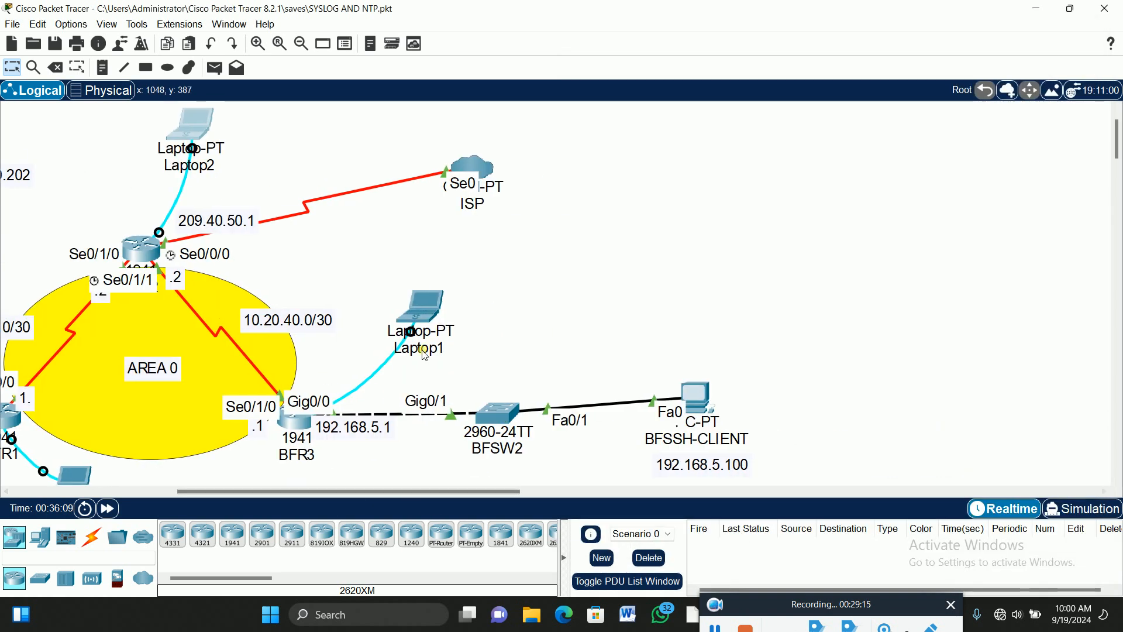
{"action": "left_click", "coordinate": [430, 310]}
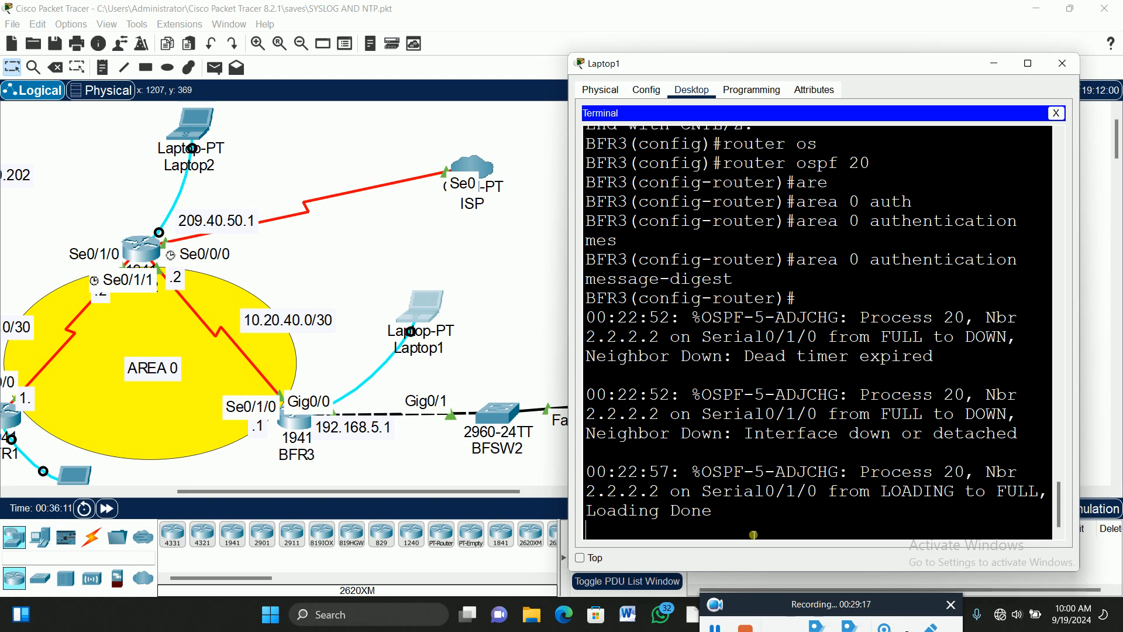
{"action": "key", "text": "Return"}
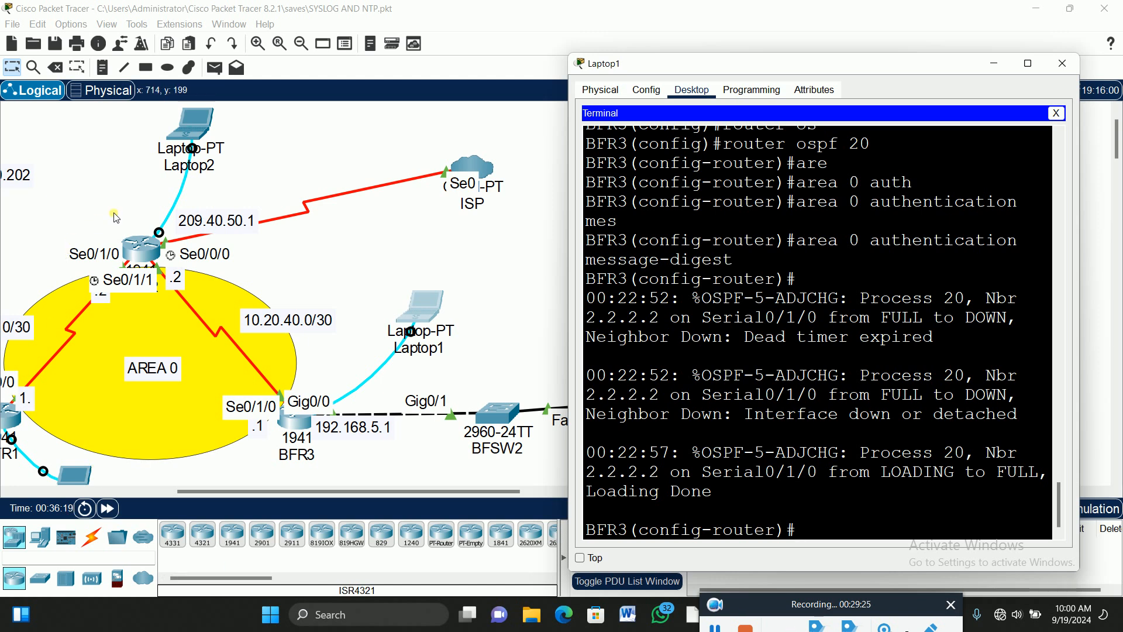
{"action": "left_click", "coordinate": [201, 127]}
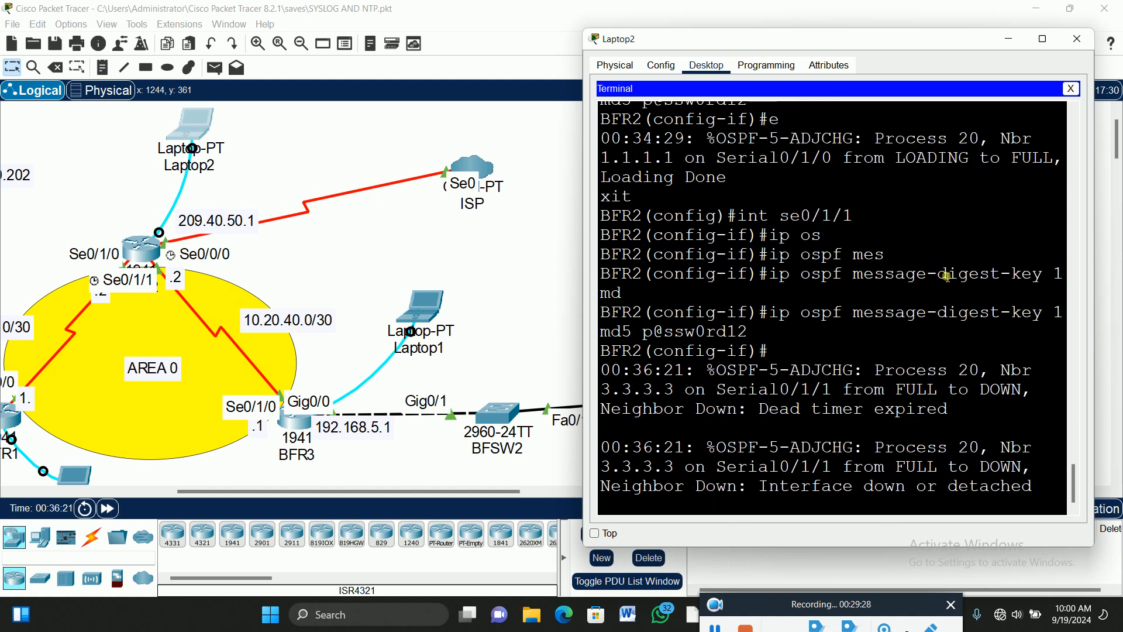
{"action": "left_click", "coordinate": [1043, 39]}
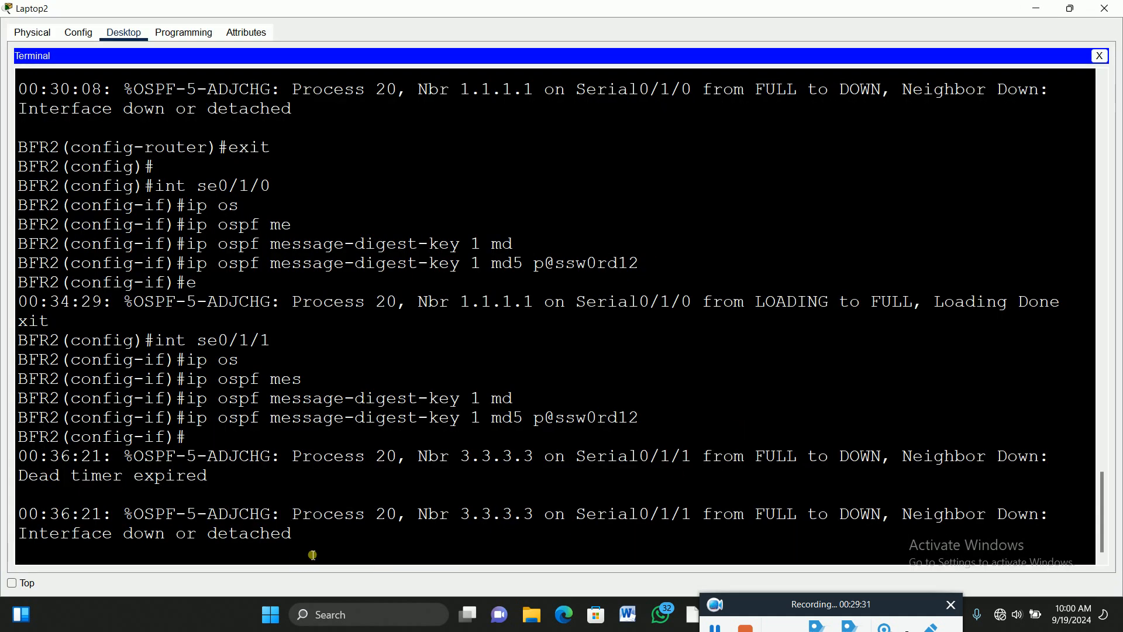
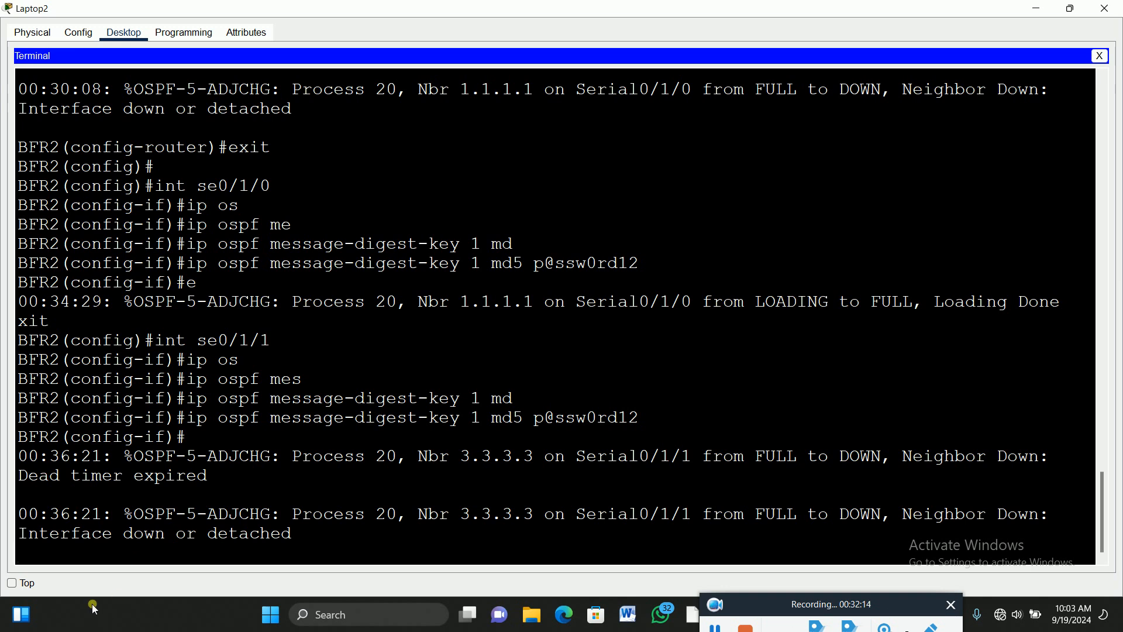
Restore BFR2's console window and scroll to the end of its OSPF output, showing neighbor 3.3.3.3 down.
{"action": "left_click", "coordinate": [1071, 8]}
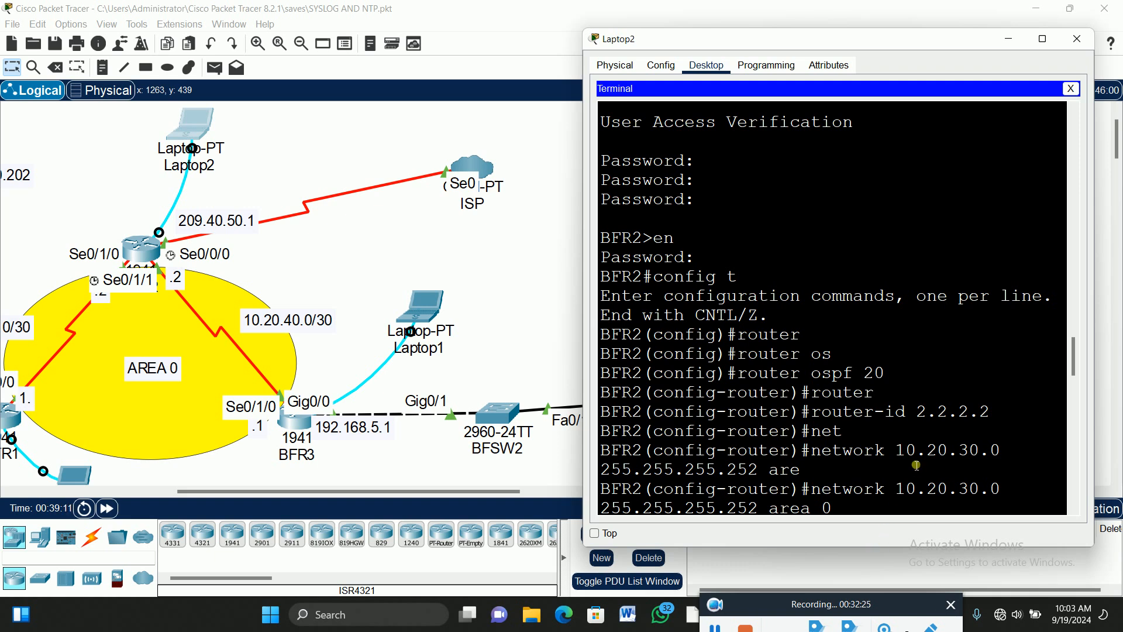
{"action": "scroll", "coordinate": [920, 434], "scroll_direction": "down", "scroll_amount": 4}
{"action": "scroll", "coordinate": [921, 433], "scroll_direction": "down", "scroll_amount": 15}
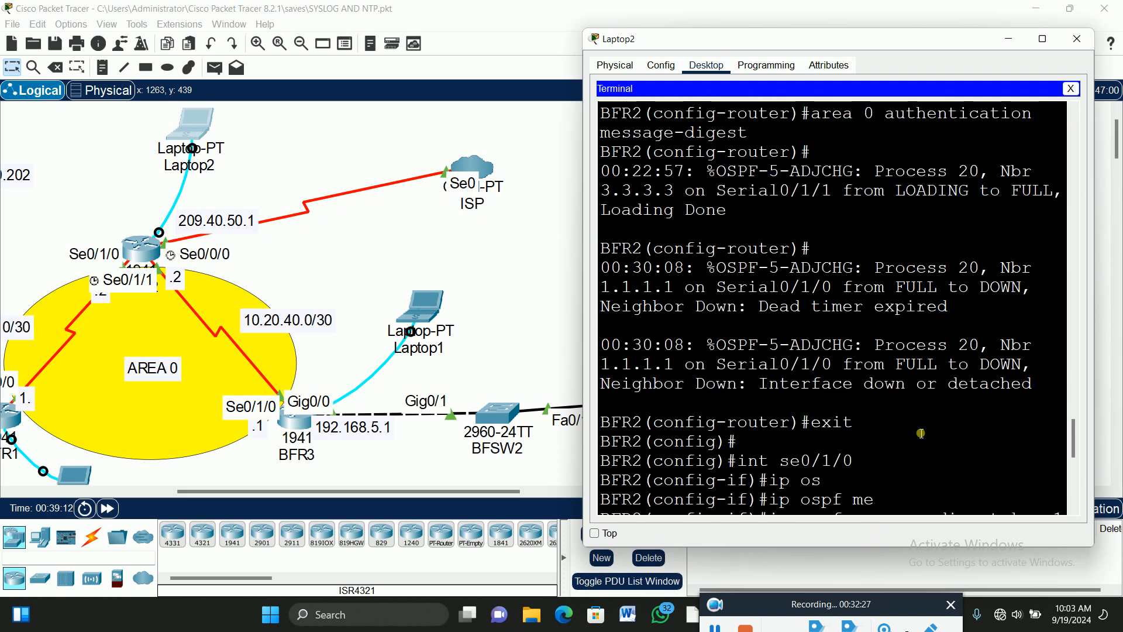
{"action": "scroll", "coordinate": [923, 430], "scroll_direction": "down", "scroll_amount": 4}
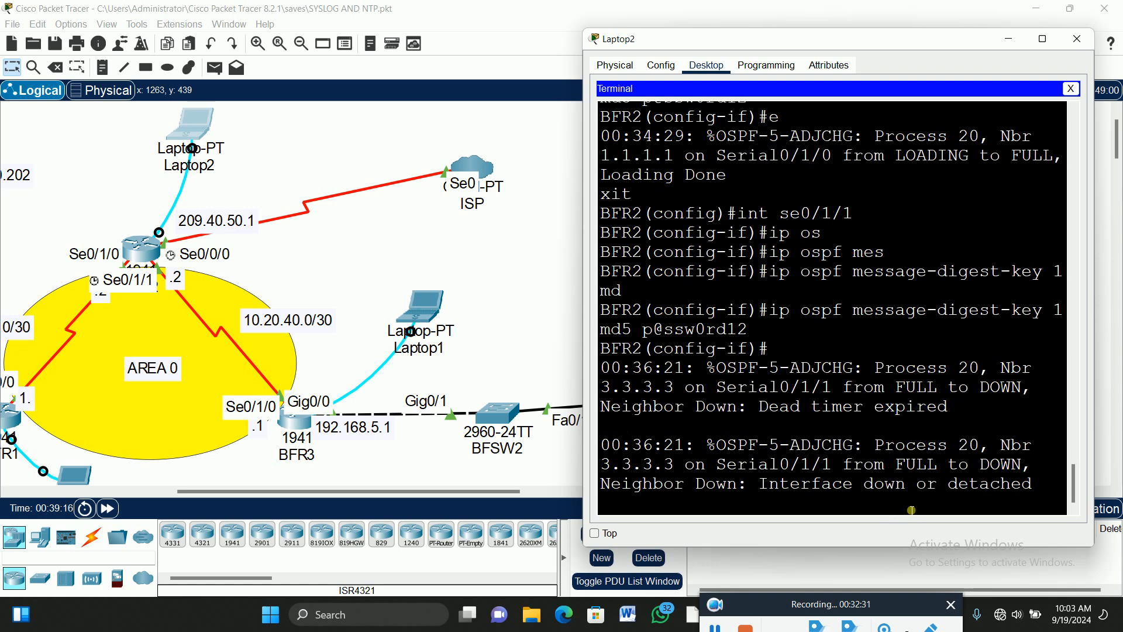
{"action": "key", "text": "Return"}
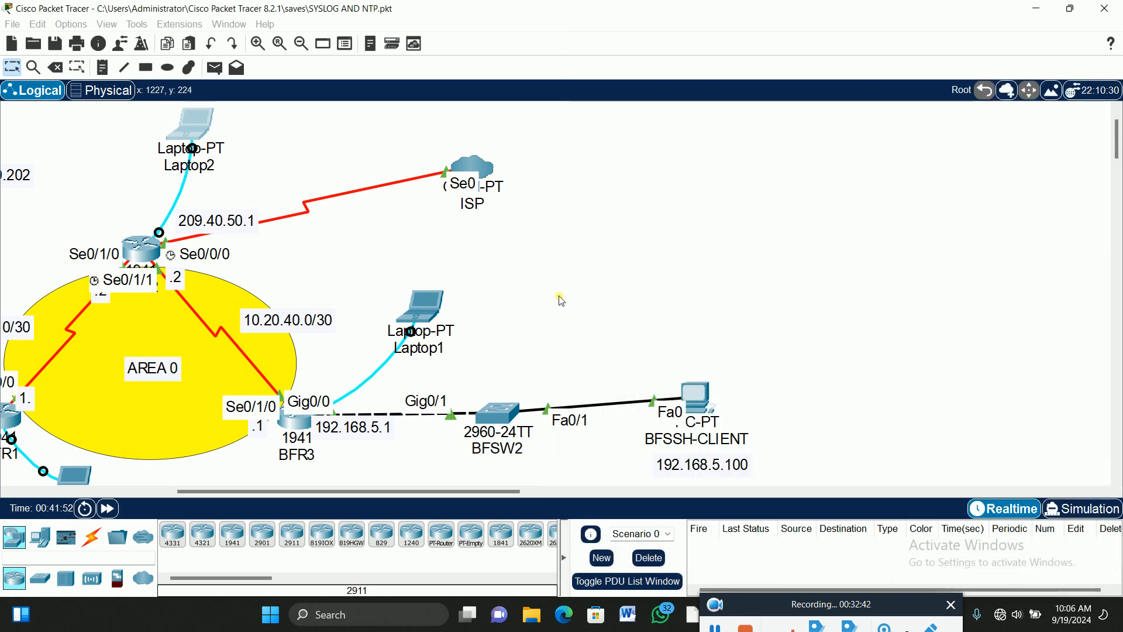
Open BFR3's console on Laptop1 and leave OSPF router configuration mode.
{"action": "left_click", "coordinate": [489, 185]}
{"action": "left_click", "coordinate": [402, 323]}
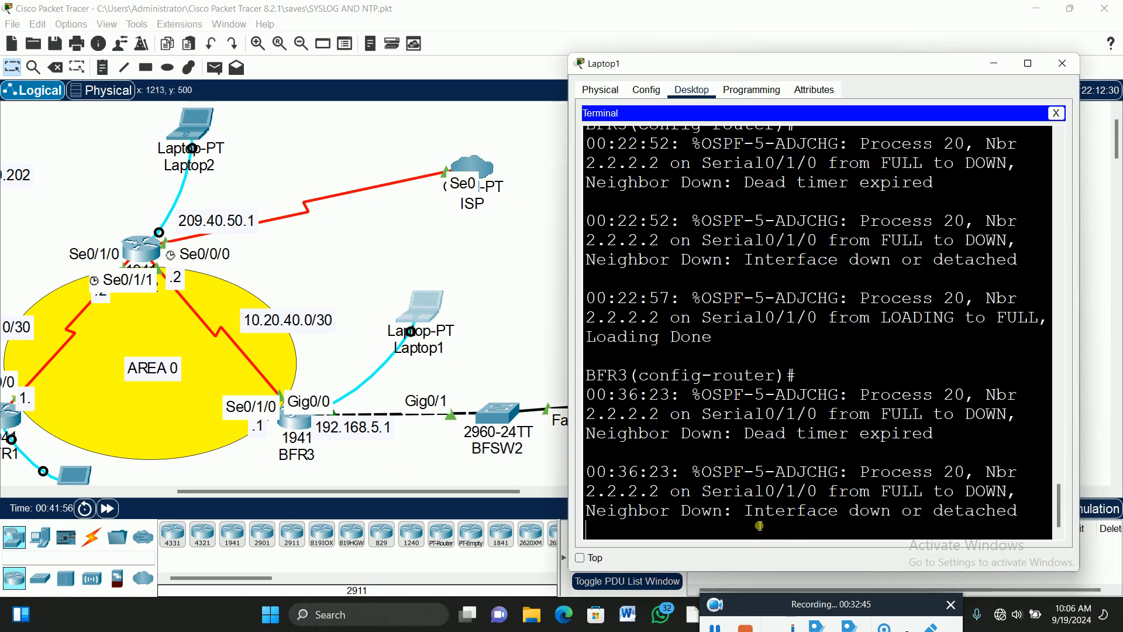
{"action": "key", "text": "Return"}
{"action": "key", "text": "Return"}
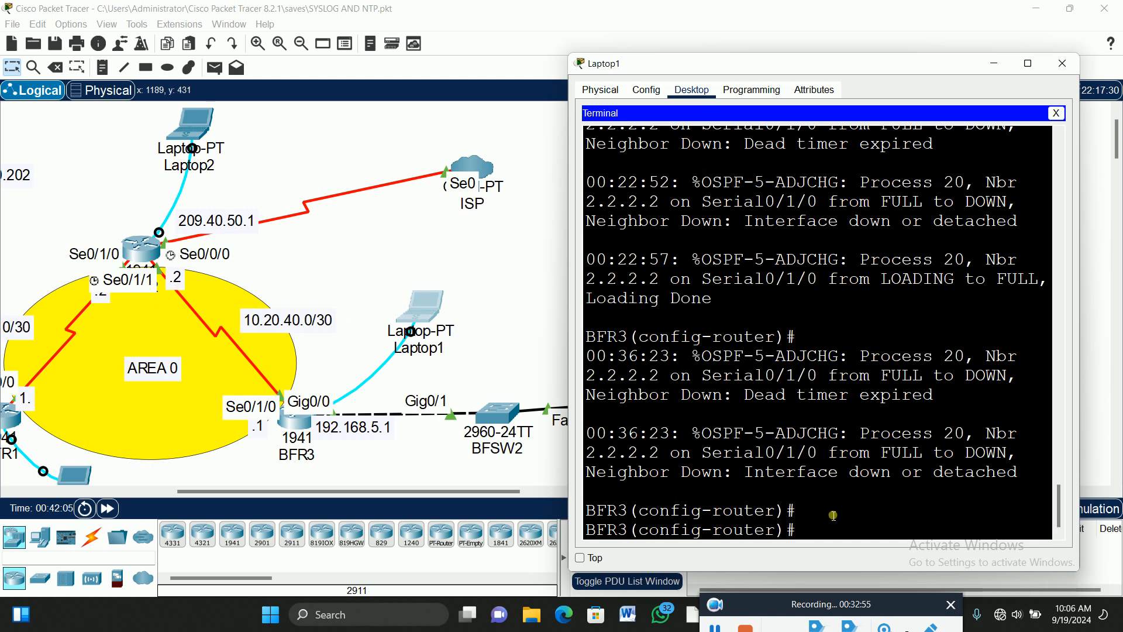
{"action": "type", "text": "exit"}
{"action": "key", "text": "Return"}
Add OSPF MD5 message-digest key 1 with the shared password on BFR3's Serial0/1/0.
{"action": "type", "text": "i"}
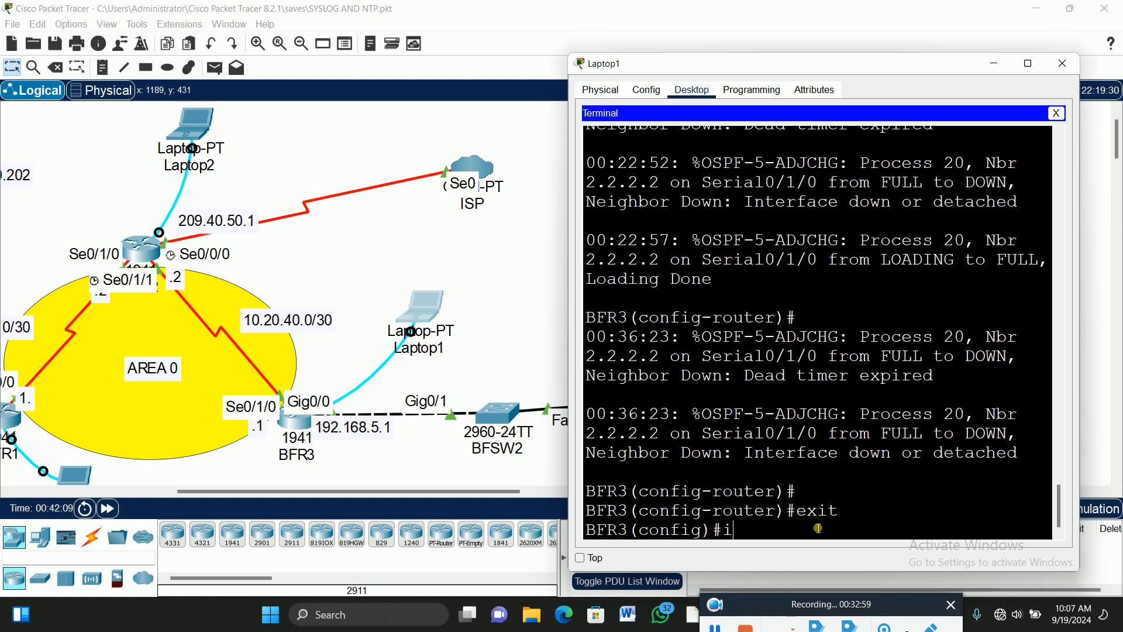
{"action": "type", "text": "nt se"}
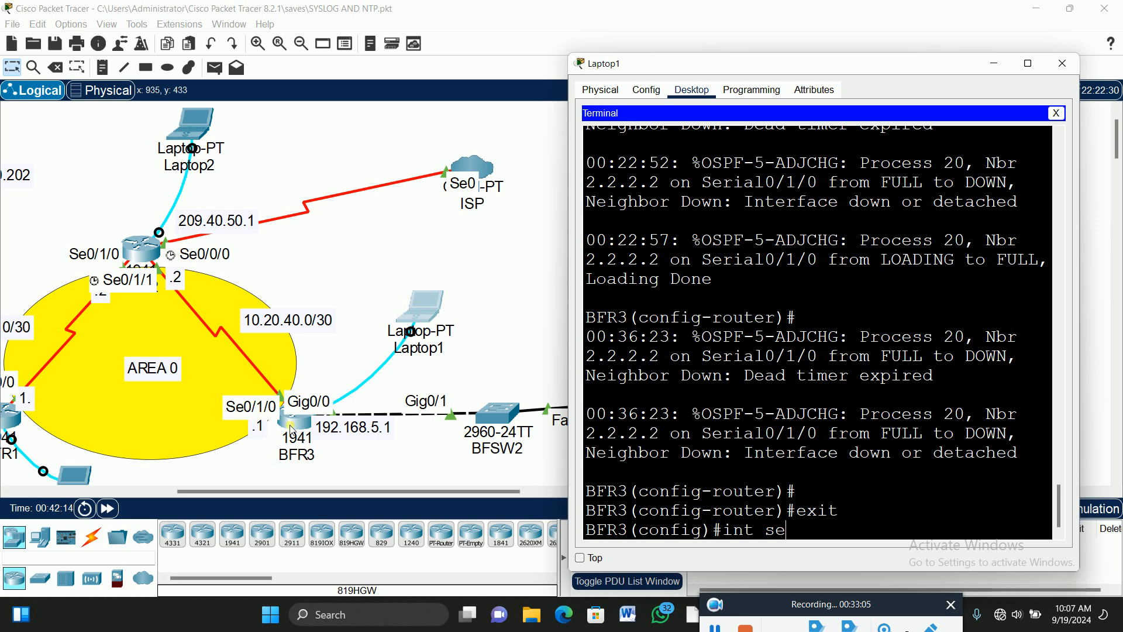
{"action": "type", "text": "0/1"}
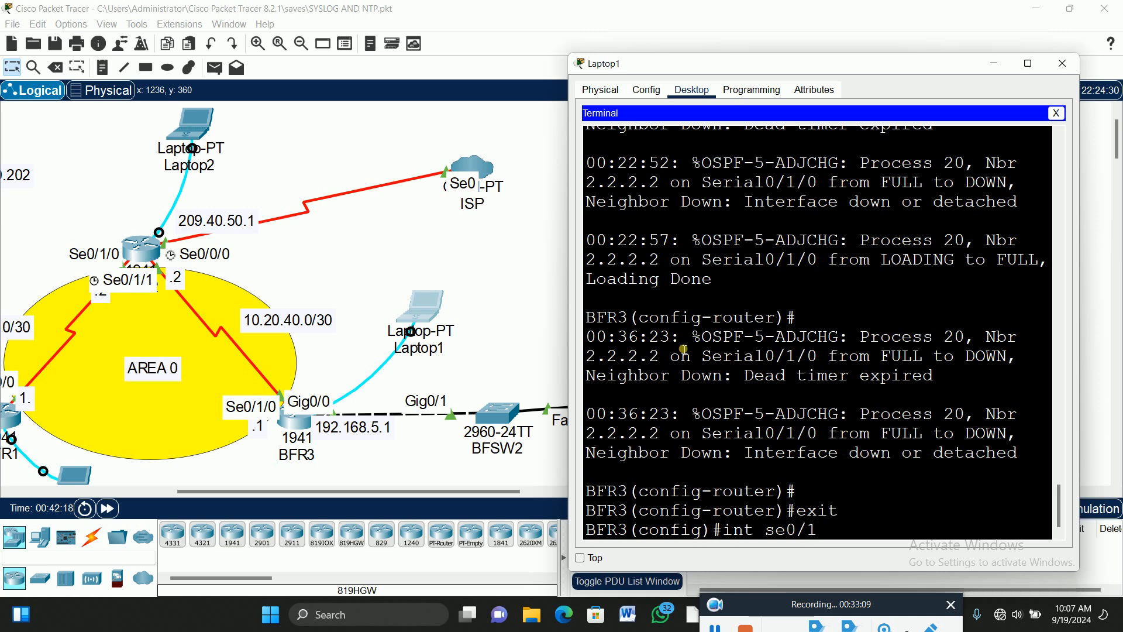
{"action": "type", "text": "/0"}
{"action": "key", "text": "Return"}
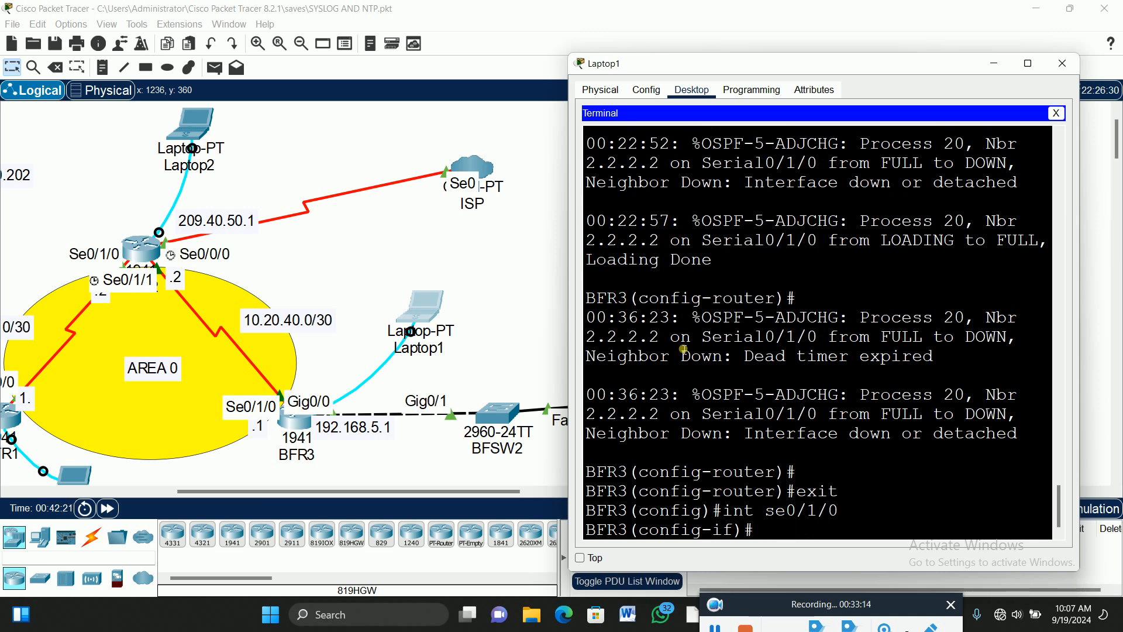
{"action": "type", "text": "ip os"}
{"action": "key", "text": "Tab"}
{"action": "type", "text": "mes"}
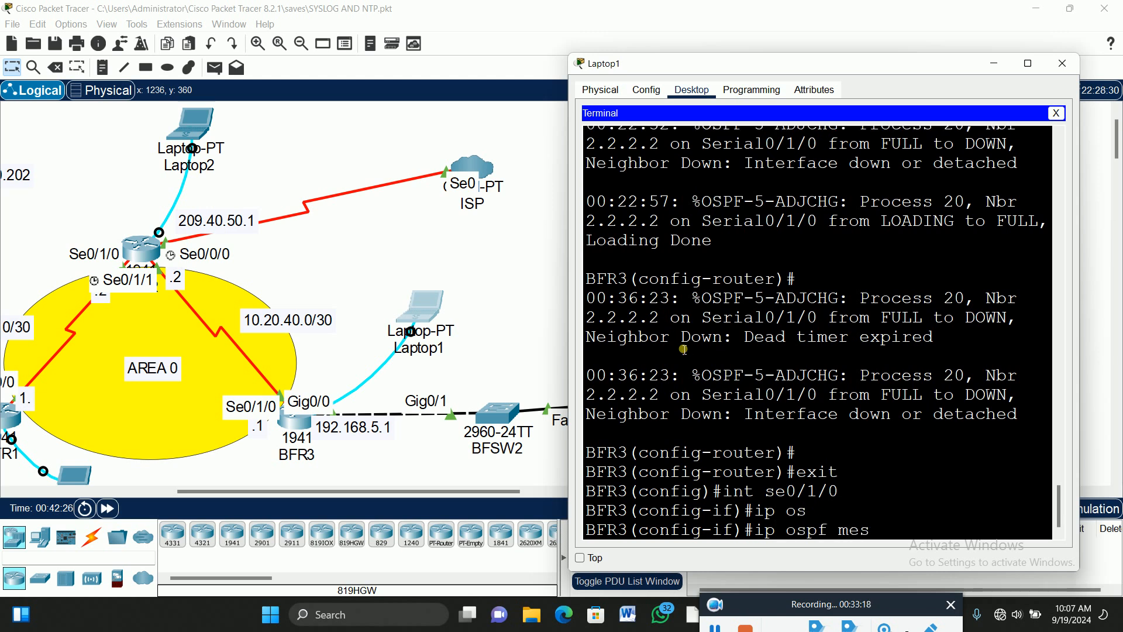
{"action": "key", "text": "Tab"}
{"action": "type", "text": "1"}
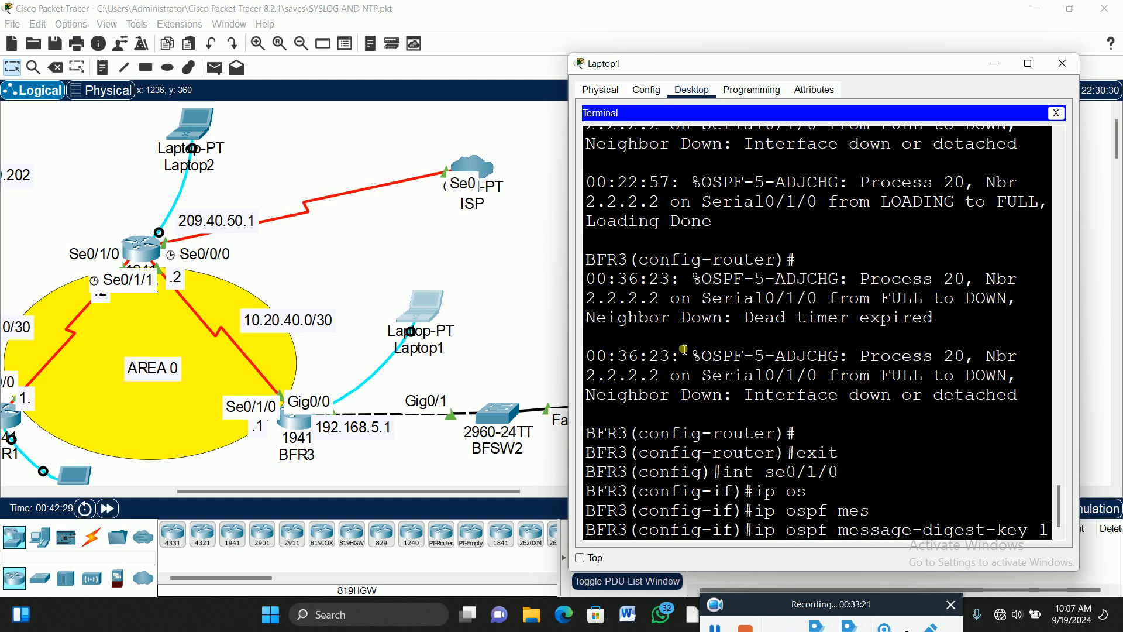
{"action": "type", "text": " md"}
{"action": "key", "text": "Tab"}
{"action": "type", "text": "p@ssw0rd12"}
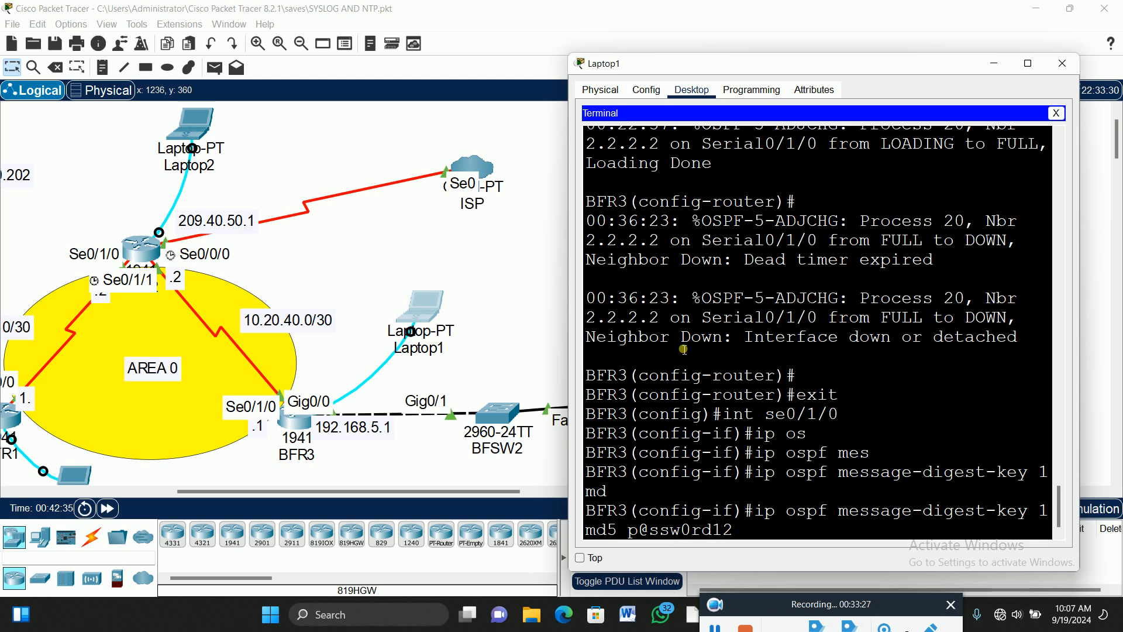
{"action": "key", "text": "Return"}
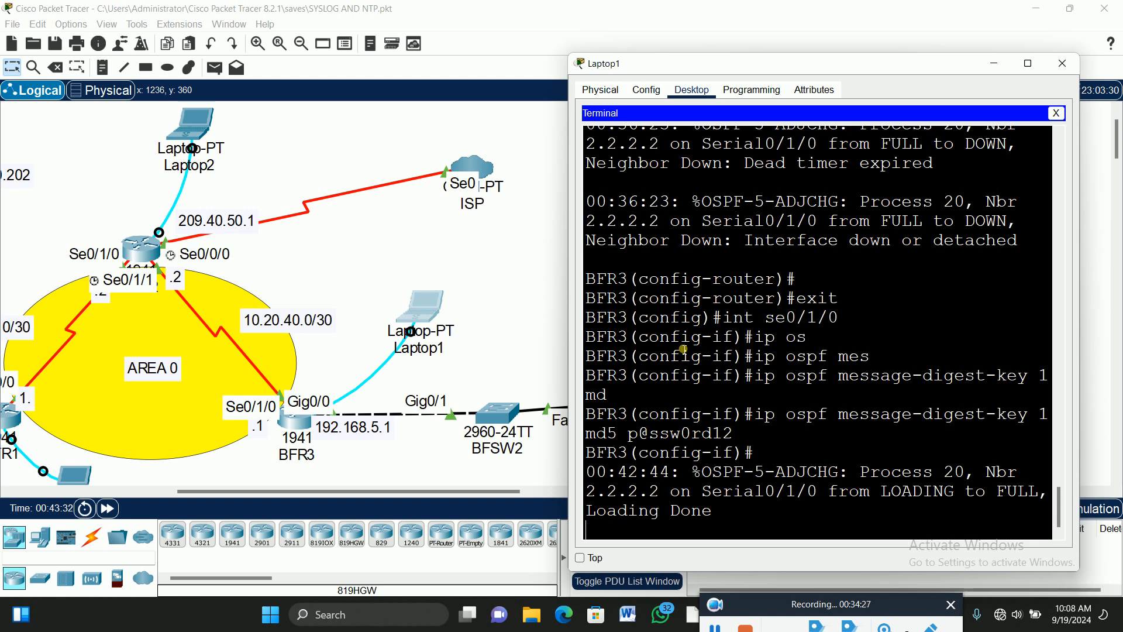
Put away BFR3's console and scroll left to show BFNTP-SERVER (192.168.10.201) and BFSYSLOG-SERVER (192.168.10.202).
{"action": "left_click", "coordinate": [715, 627]}
{"action": "left_click", "coordinate": [751, 605]}
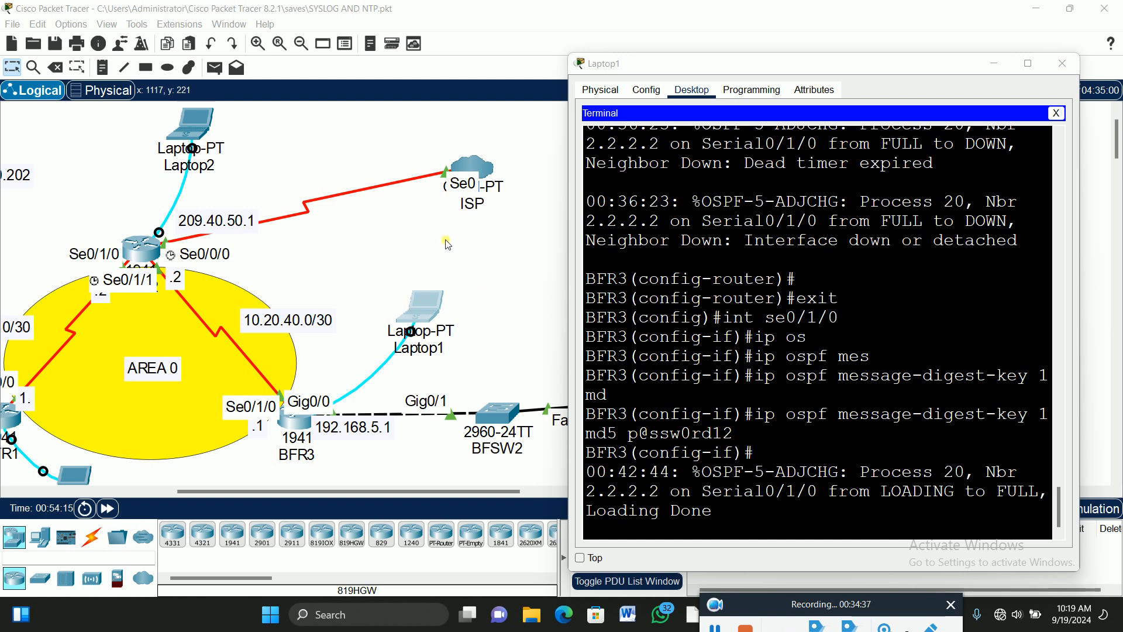
{"action": "left_click", "coordinate": [405, 229]}
{"action": "left_click_drag", "start_coordinate": [453, 491], "coordinate": [336, 507]}
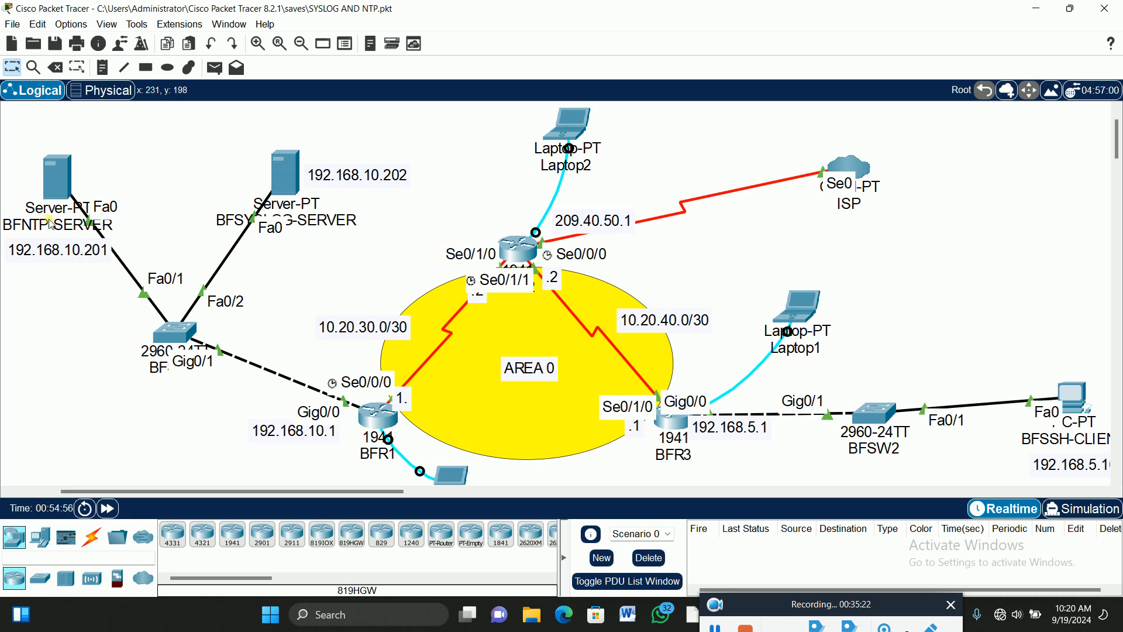
{"action": "mouse_move", "coordinate": [52, 225]}
{"action": "mouse_move", "coordinate": [271, 169]}
Turn on NTP authentication in BFNTP-SERVER's NTP service with key 1 and the shared password.
{"action": "left_click", "coordinate": [60, 182]}
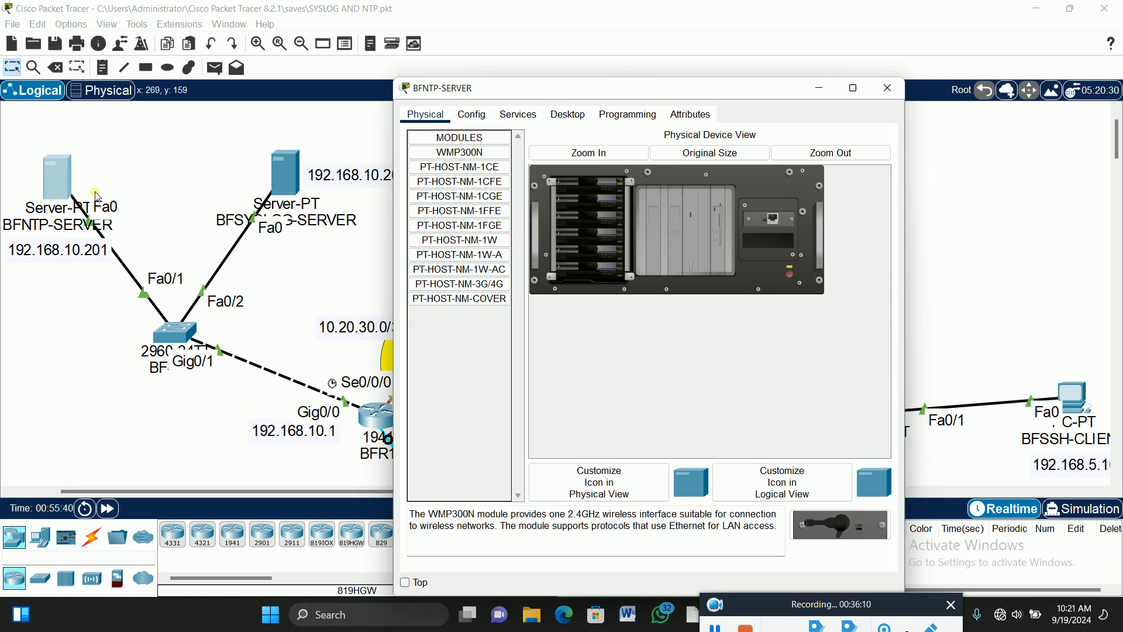
{"action": "left_click", "coordinate": [518, 115]}
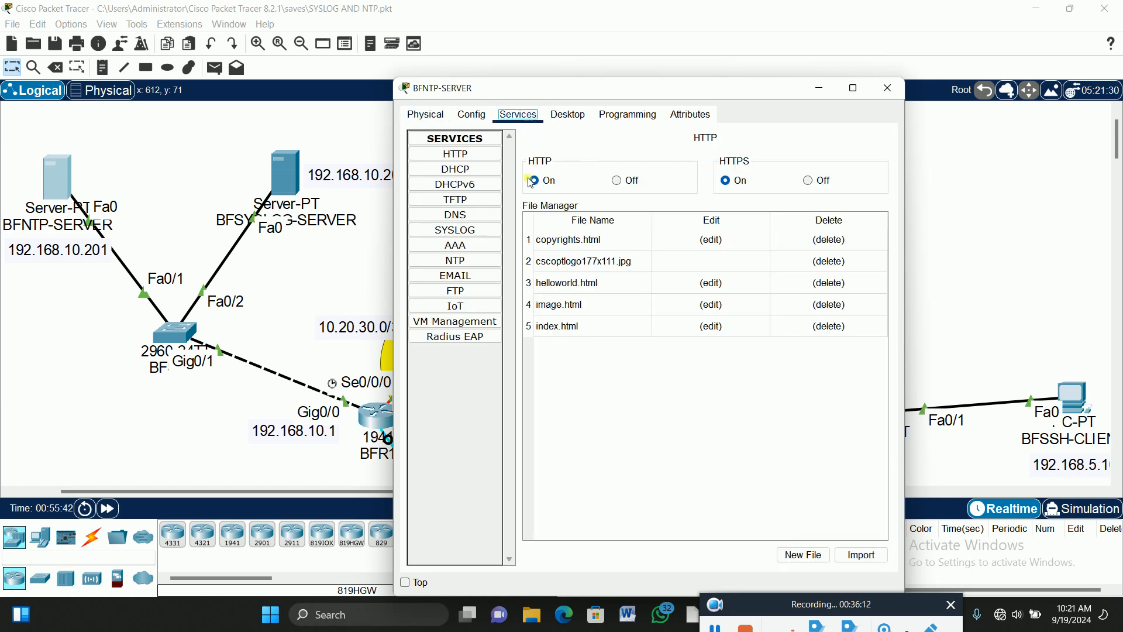
{"action": "left_click", "coordinate": [465, 261]}
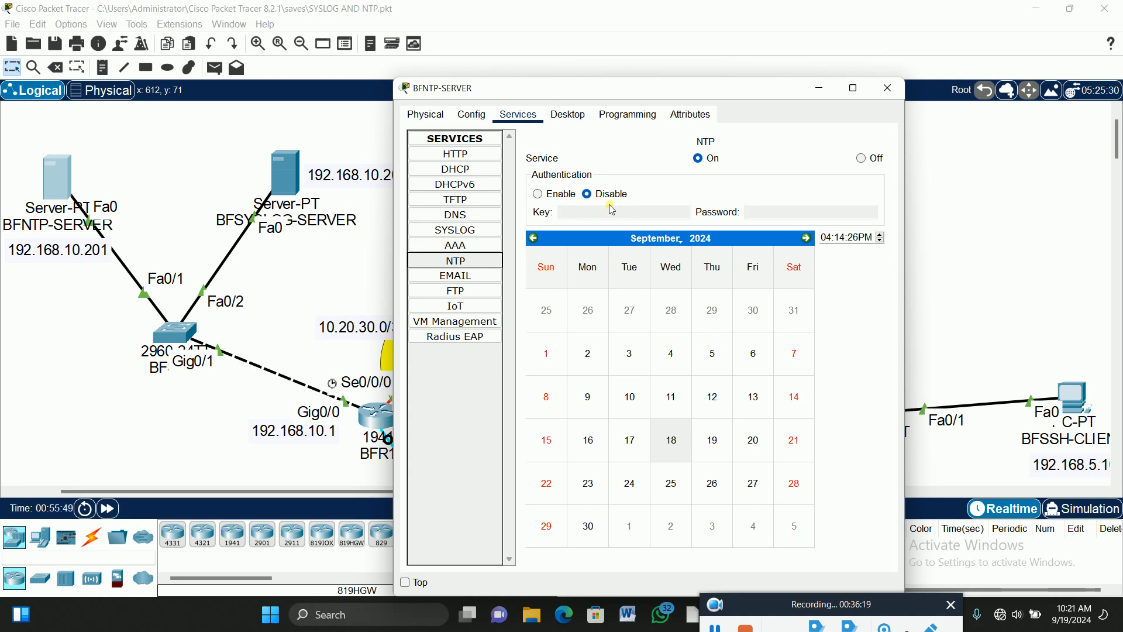
{"action": "left_click", "coordinate": [538, 197]}
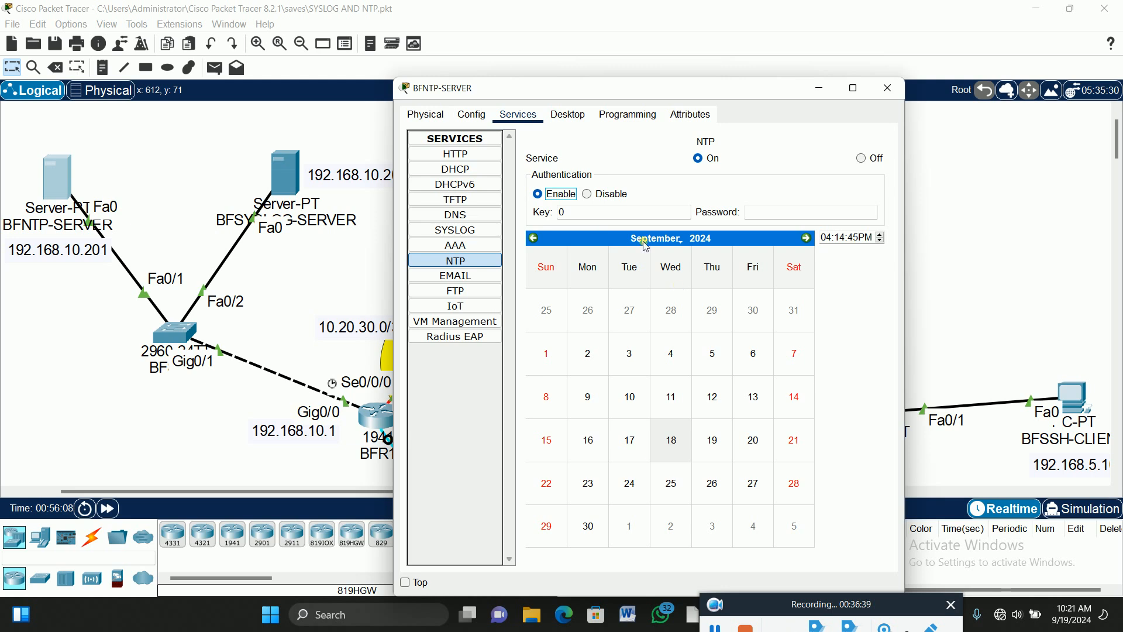
{"action": "left_click", "coordinate": [570, 215]}
{"action": "key", "text": "BackSpace"}
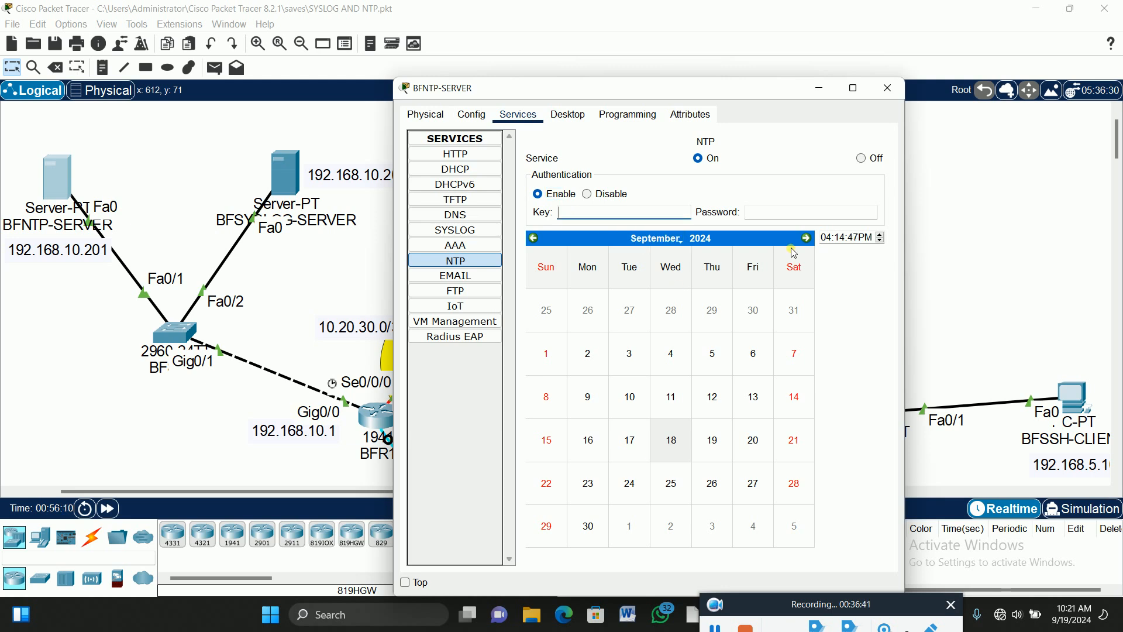
{"action": "type", "text": "1"}
{"action": "left_click", "coordinate": [817, 217]}
{"action": "type", "text": "p@ssw0rd12"}
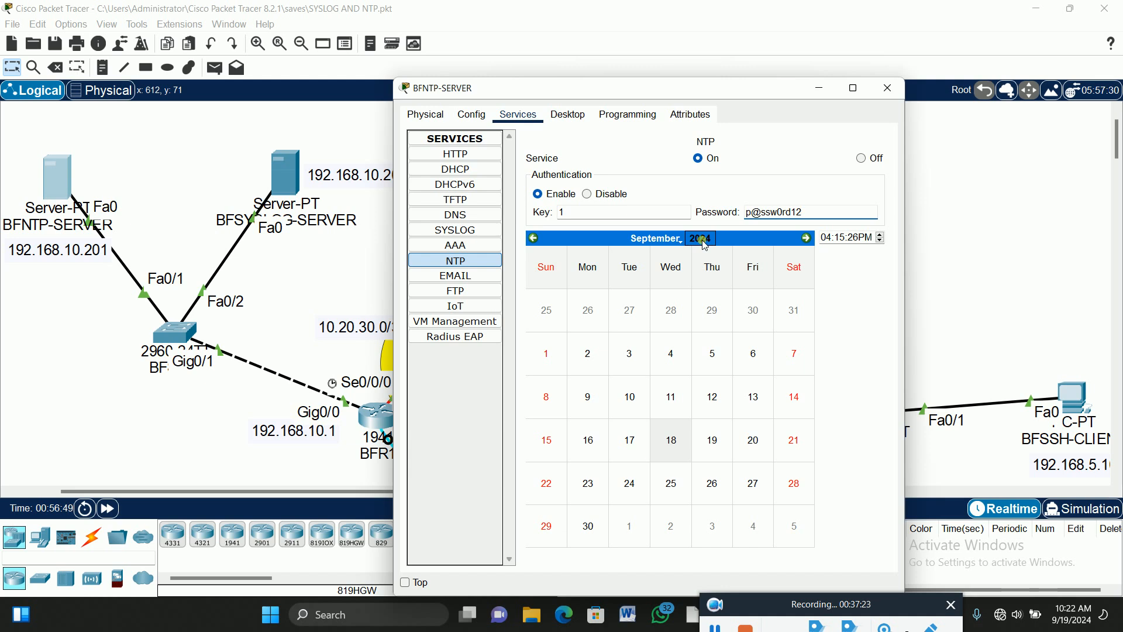
{"action": "left_click", "coordinate": [297, 290]}
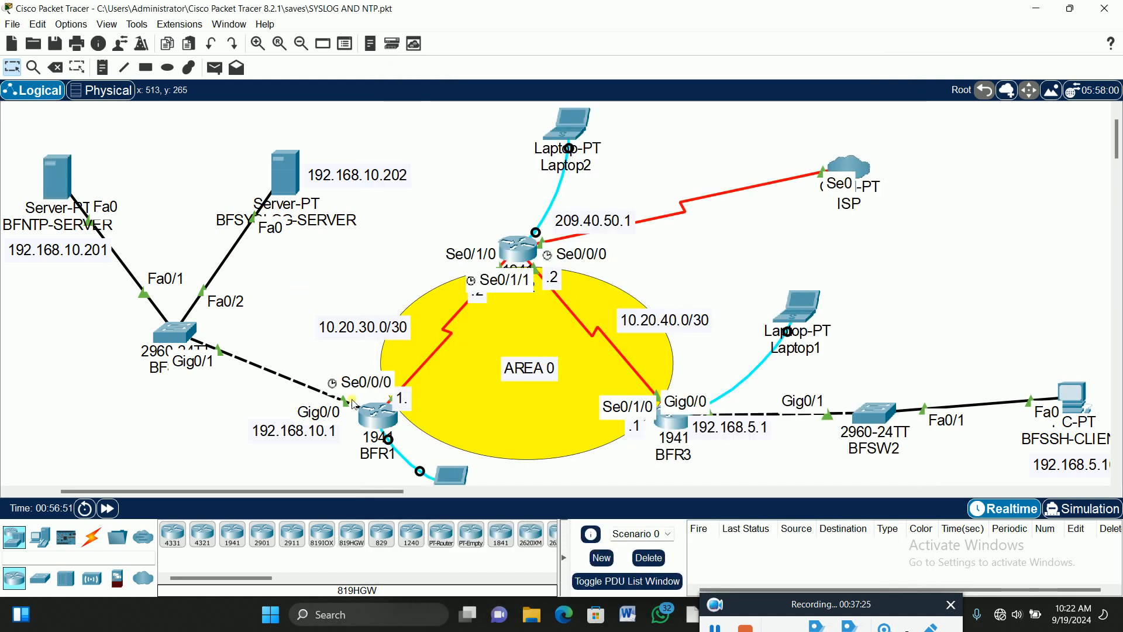
On BFR1 via Laptop0, return to global configuration and enter 'ntp server 192.168.10.201'.
{"action": "left_click", "coordinate": [451, 475]}
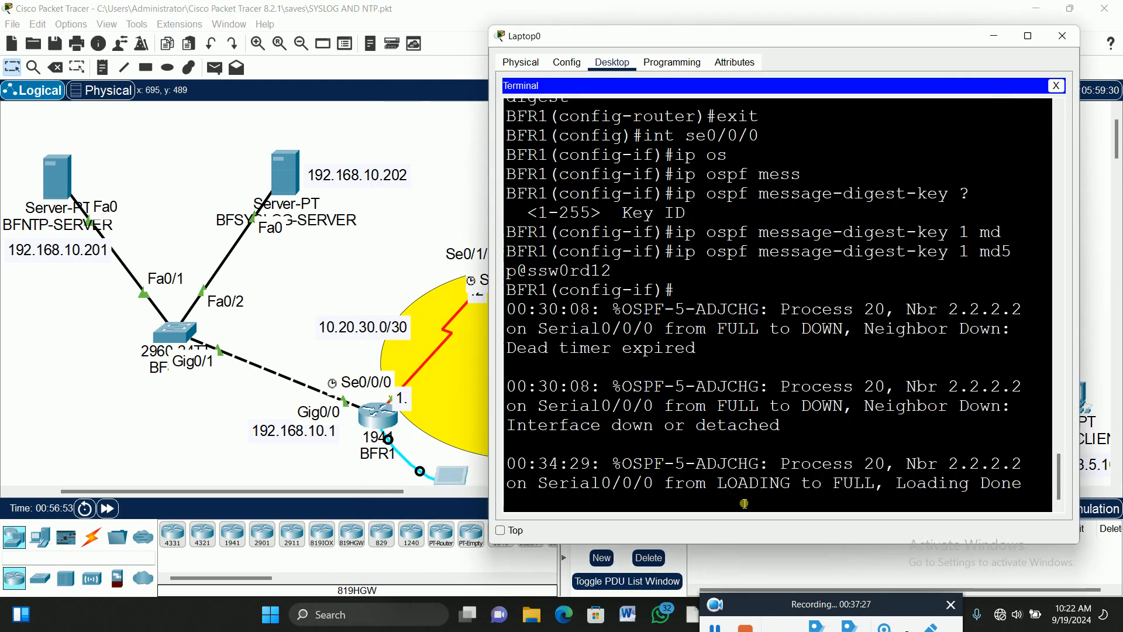
{"action": "key", "text": "Return"}
{"action": "key", "text": "Return"}
{"action": "key", "text": "Return"}
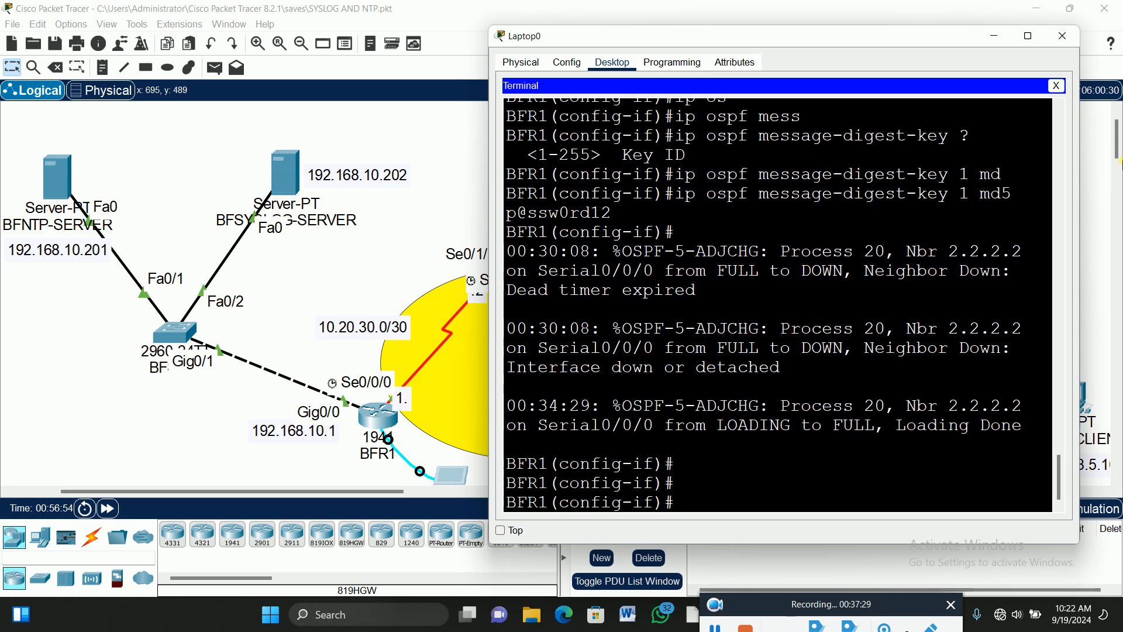
{"action": "type", "text": "exit"}
{"action": "key", "text": "Return"}
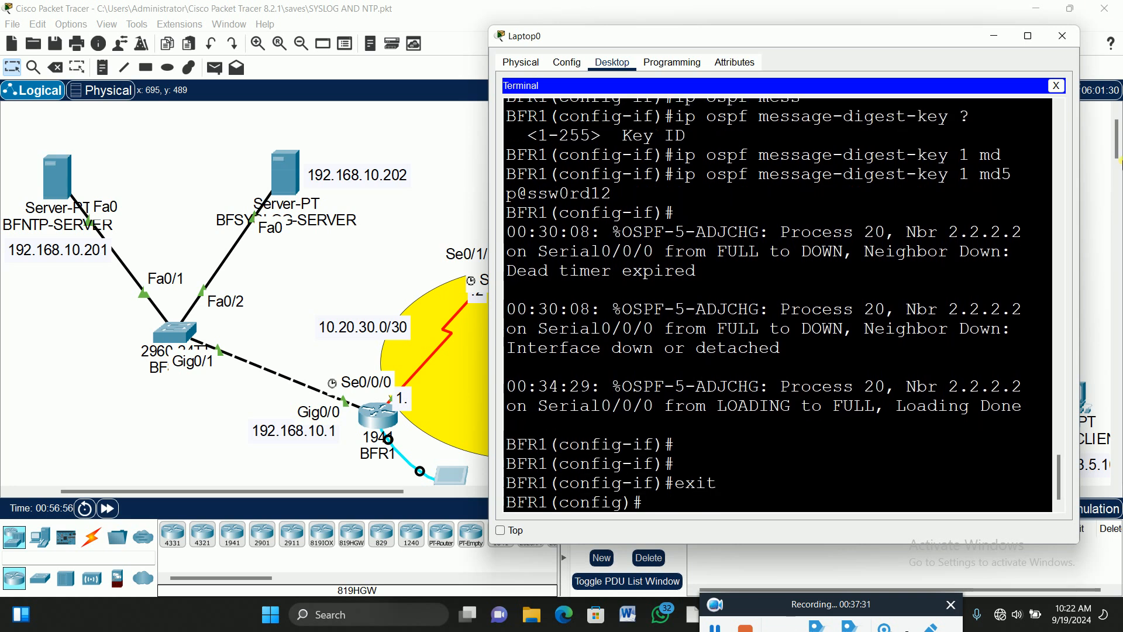
{"action": "key", "text": "Return"}
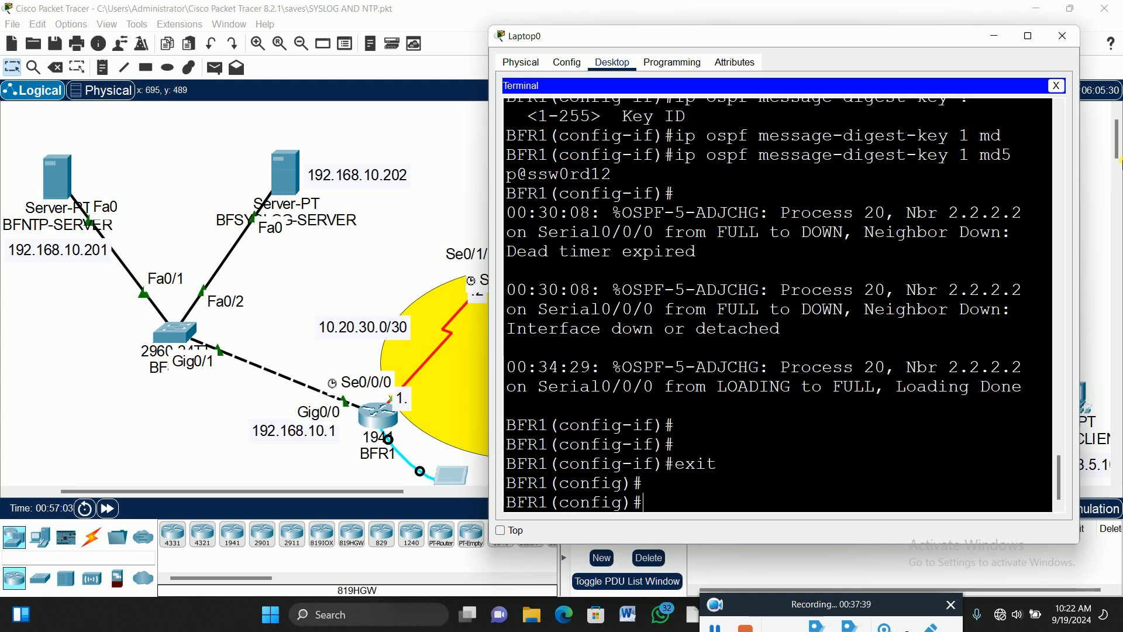
{"action": "type", "text": "nt"}
{"action": "key", "text": "Tab"}
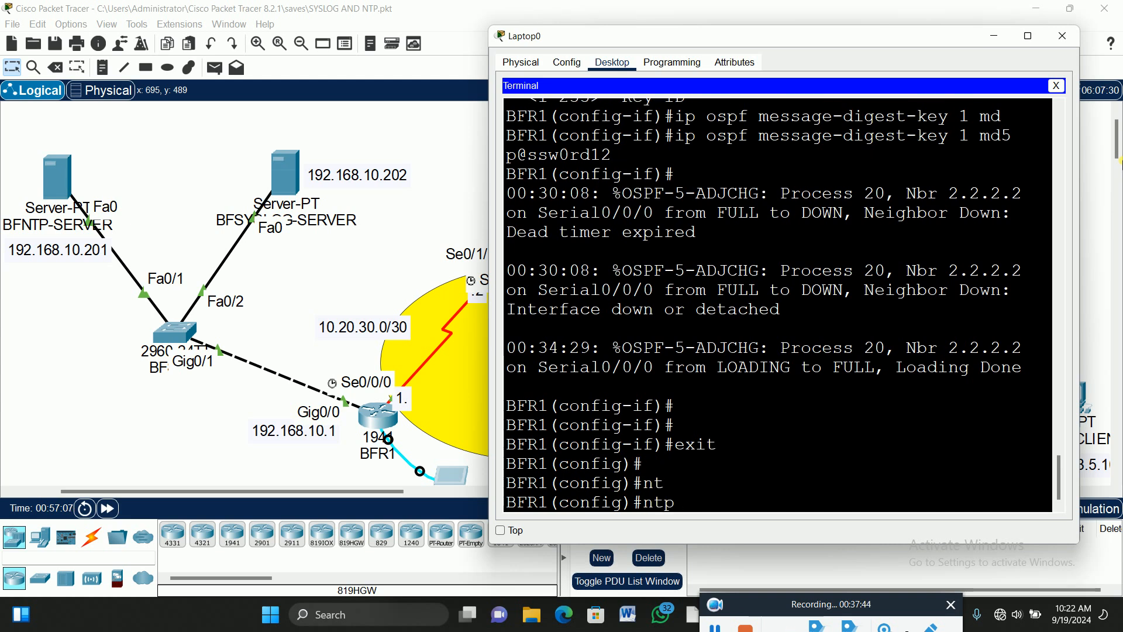
{"action": "type", "text": "ser"}
{"action": "key", "text": "Tab"}
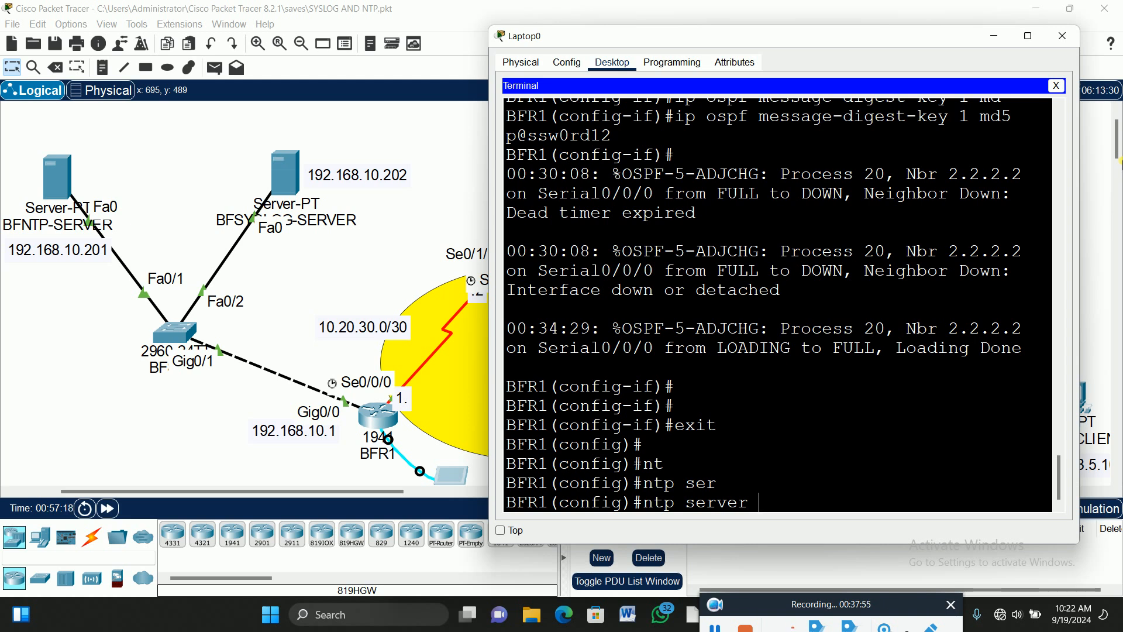
{"action": "type", "text": "192.168.10.201"}
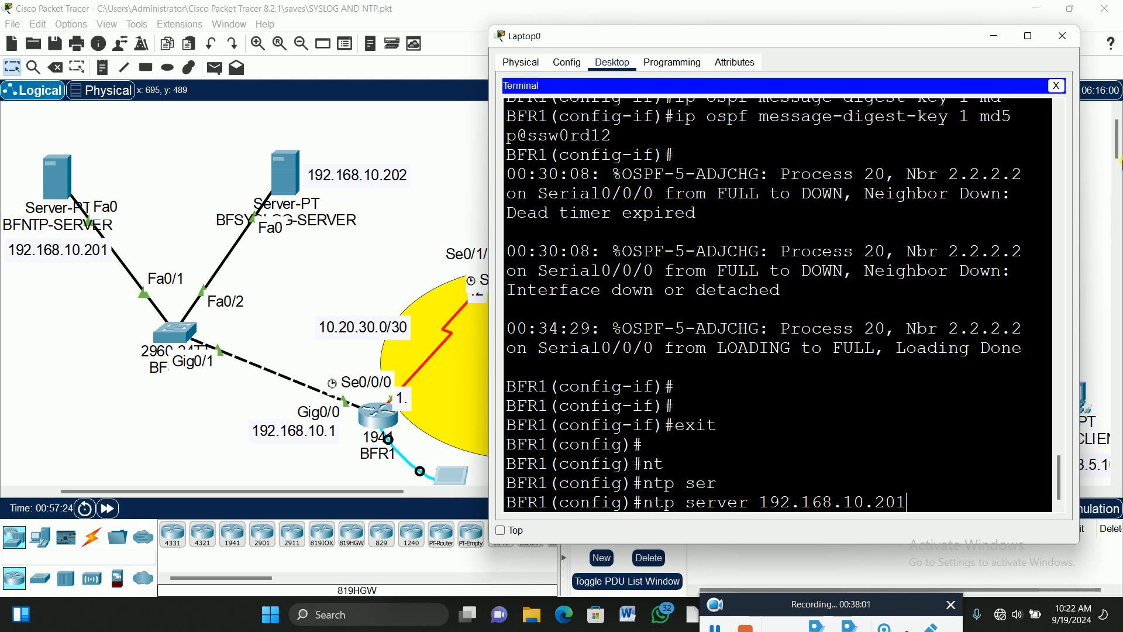
{"action": "key", "text": "Return"}
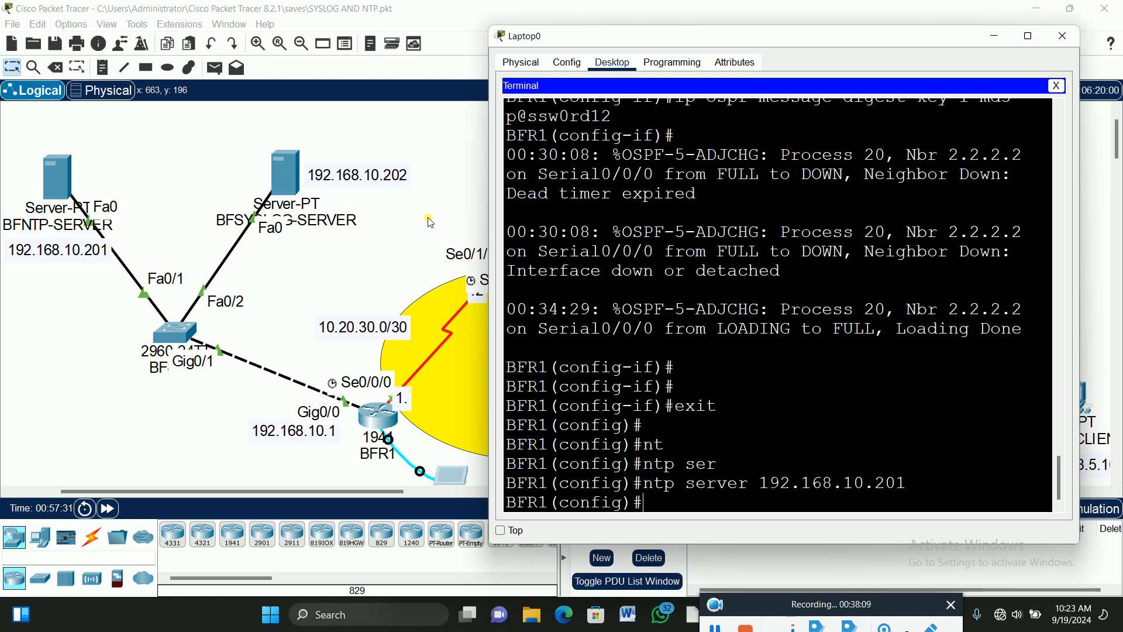
{"action": "left_click", "coordinate": [434, 167]}
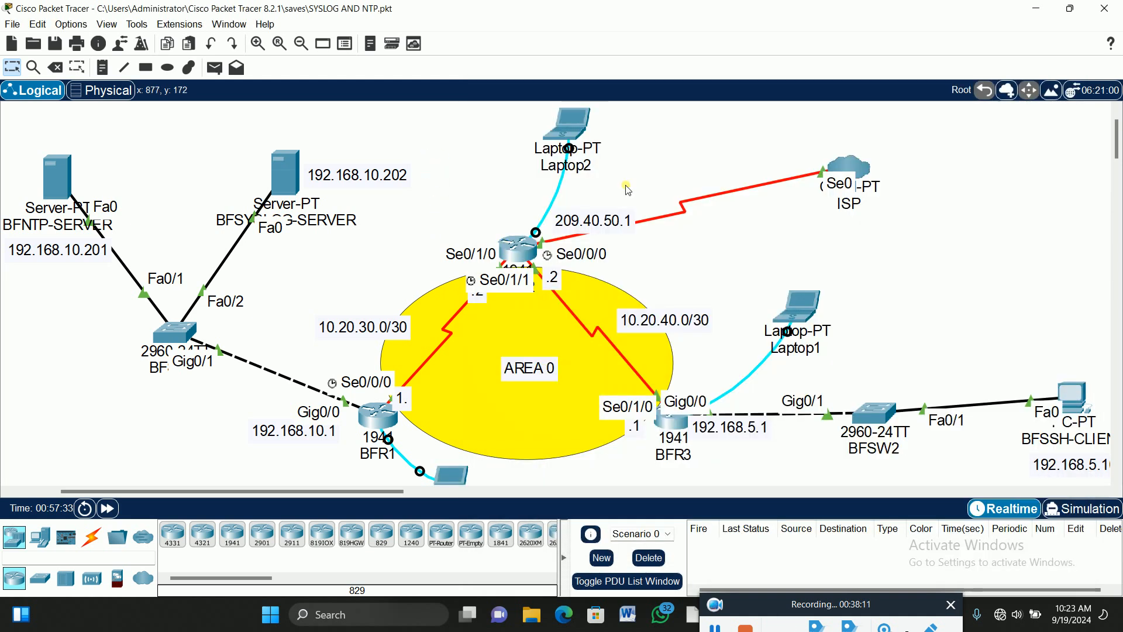
On BFR2 via Laptop2, exit interface mode and enter 'ntp server 192.168.10.201'.
{"action": "left_click", "coordinate": [571, 125]}
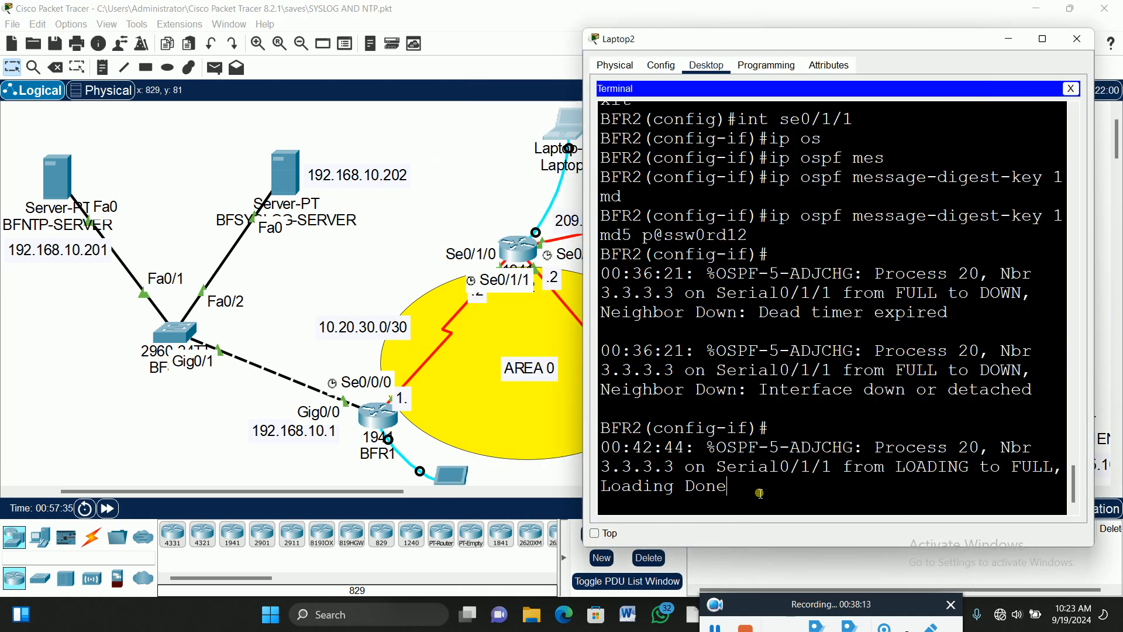
{"action": "key", "text": "Return"}
{"action": "type", "text": "EXIT"}
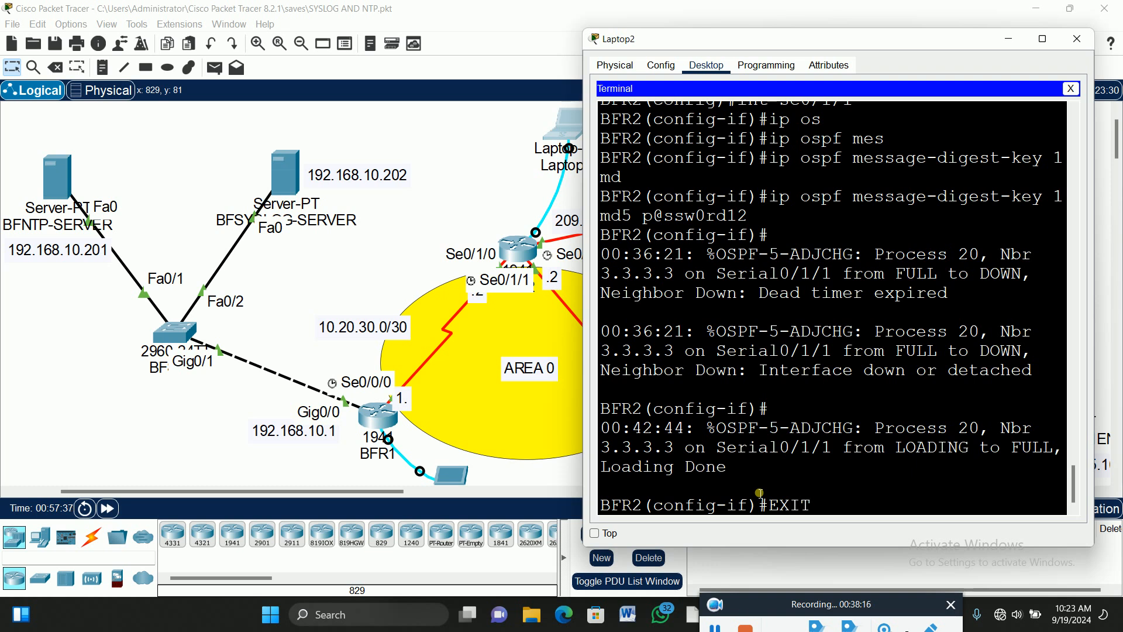
{"action": "key", "text": "Return"}
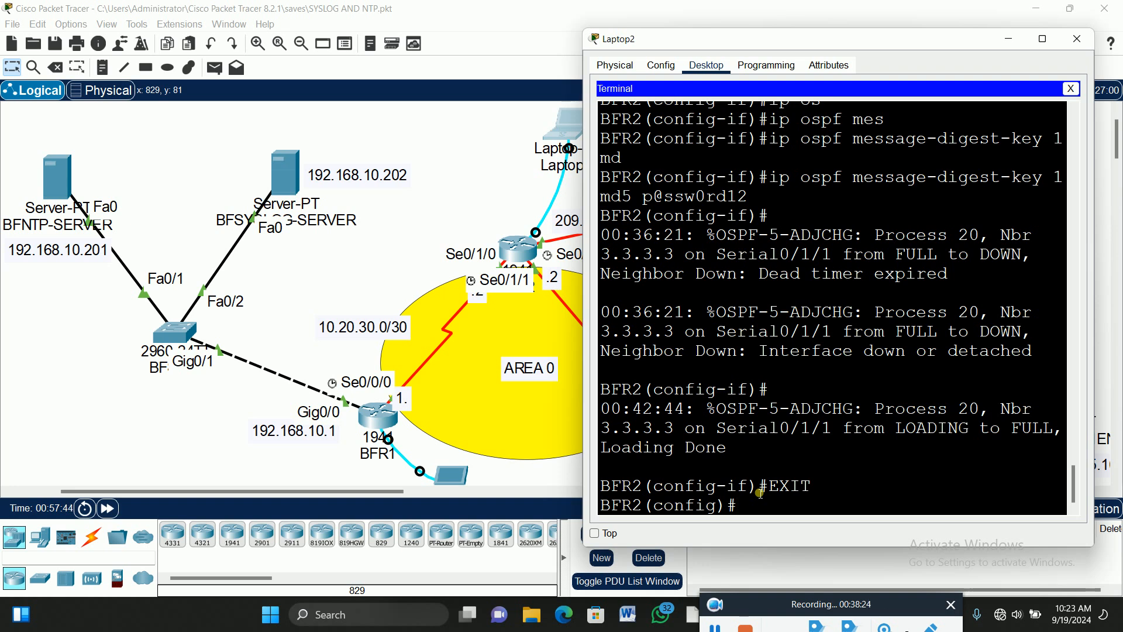
{"action": "type", "text": "nt"}
{"action": "key", "text": "Tab"}
{"action": "type", "text": "ser"}
{"action": "key", "text": "Tab"}
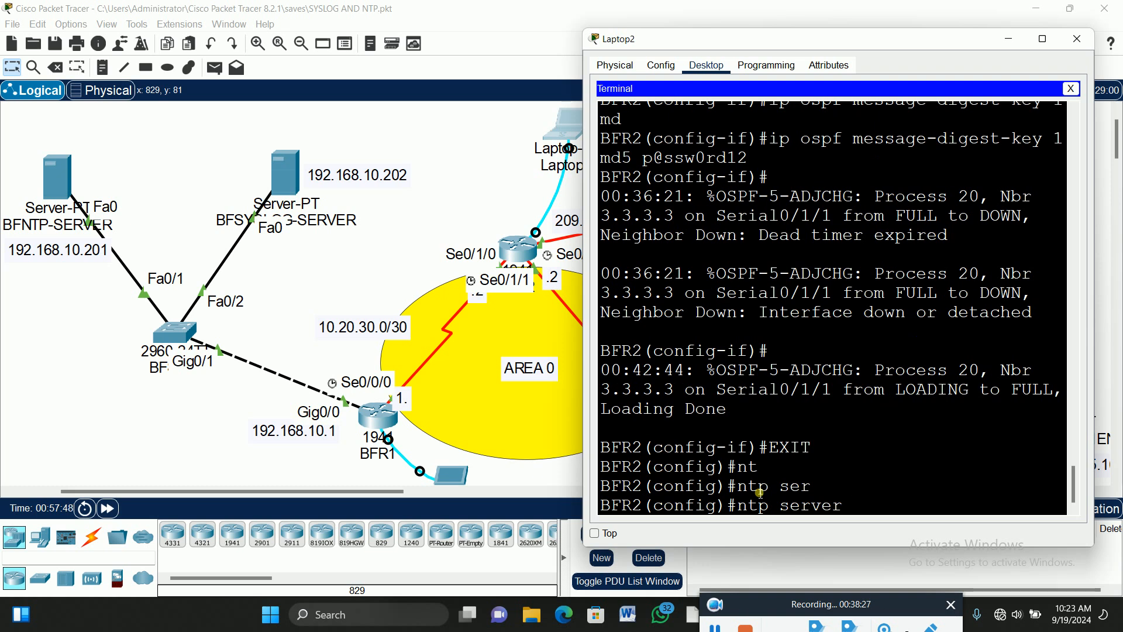
{"action": "type", "text": "192.168.10.201"}
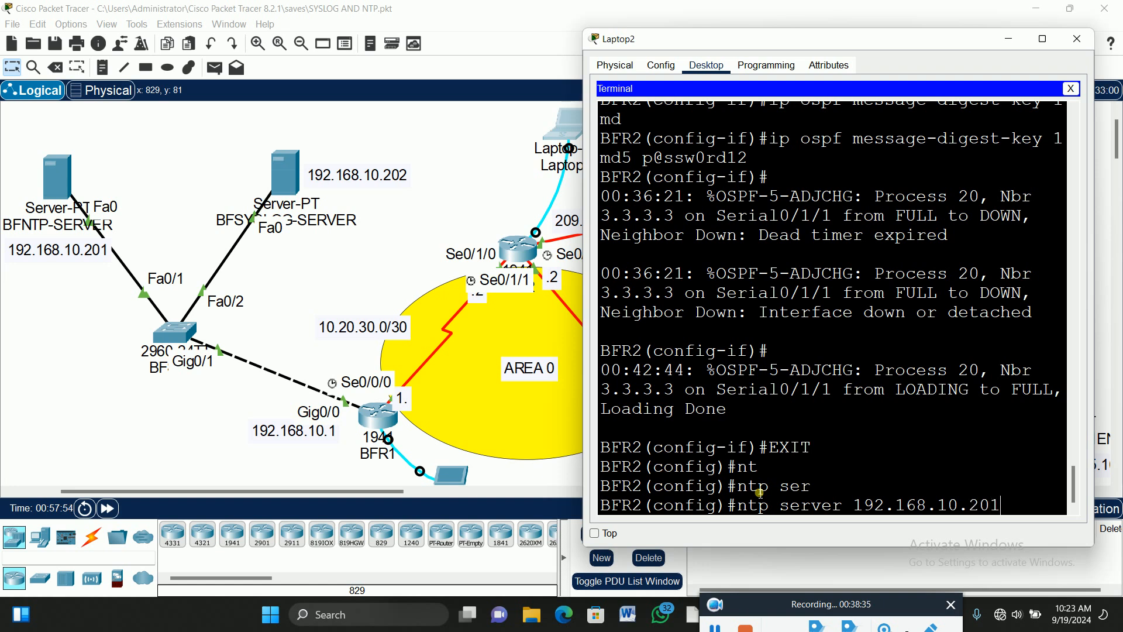
{"action": "key", "text": "Return"}
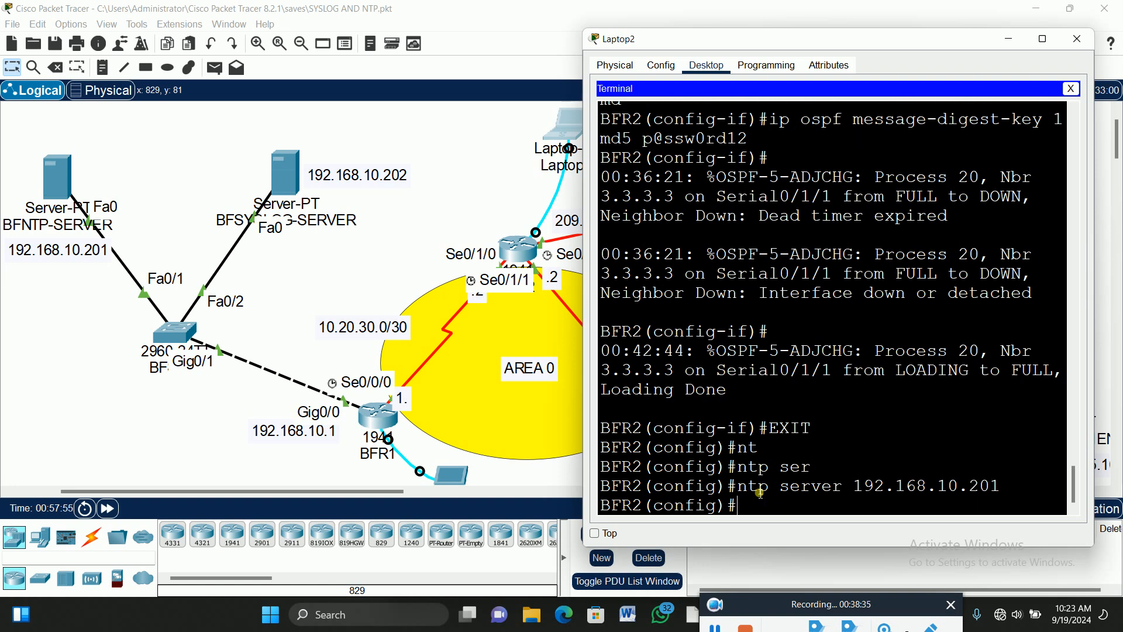
{"action": "left_click", "coordinate": [435, 200]}
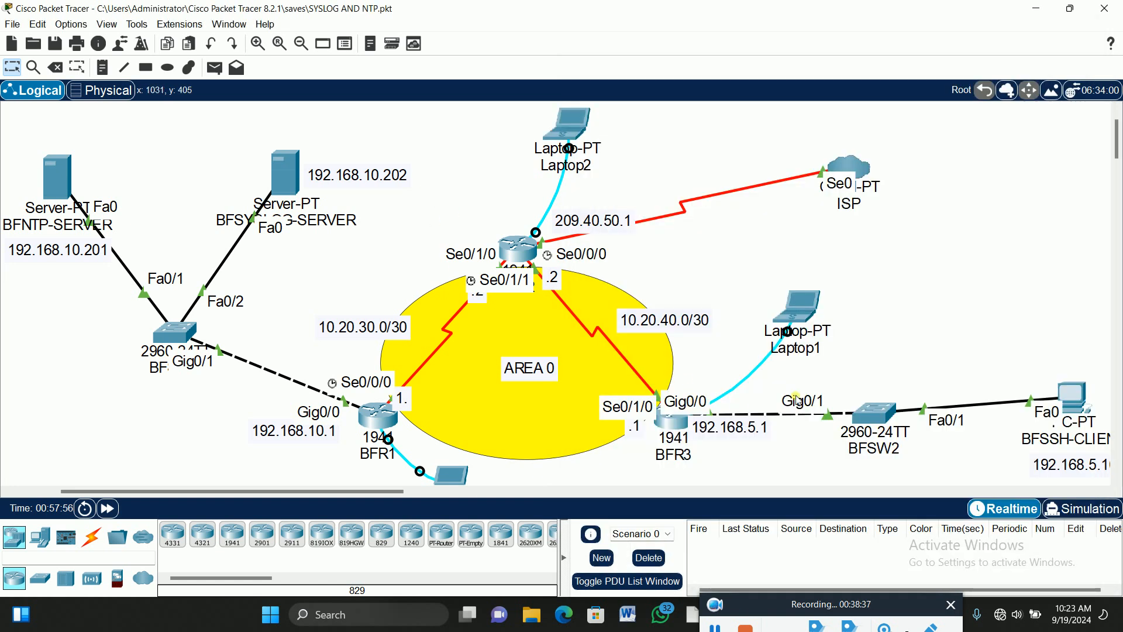
On BFR3 via Laptop1, exit interface mode and enter 'ntp server 192.168.10.201'.
{"action": "left_click", "coordinate": [805, 303]}
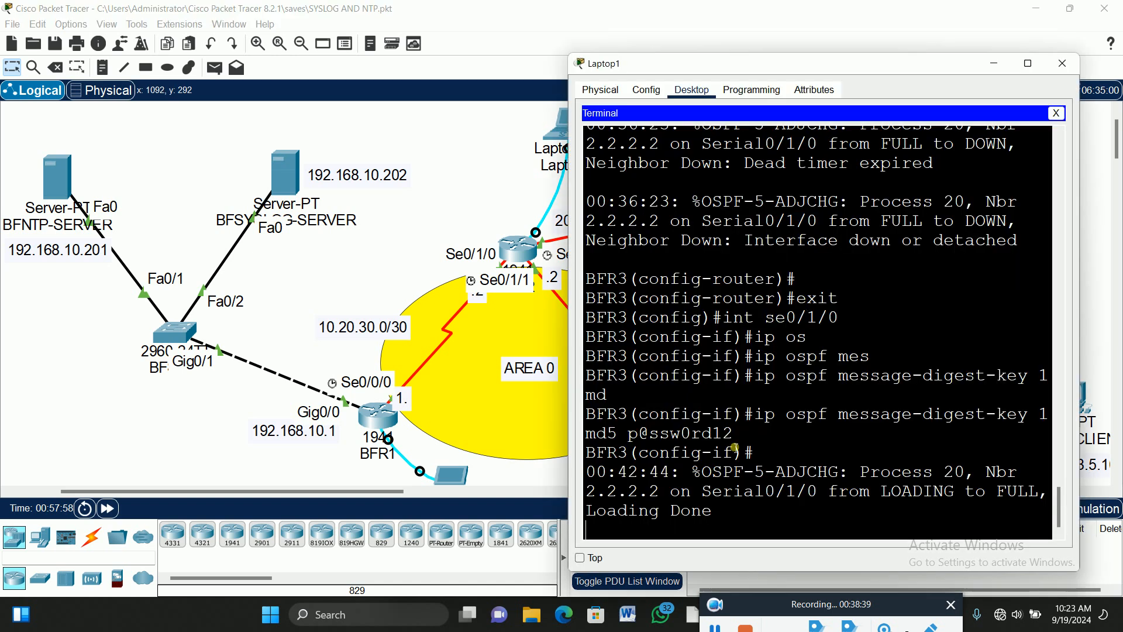
{"action": "key", "text": "Return"}
{"action": "type", "text": "exit"}
{"action": "key", "text": "Return"}
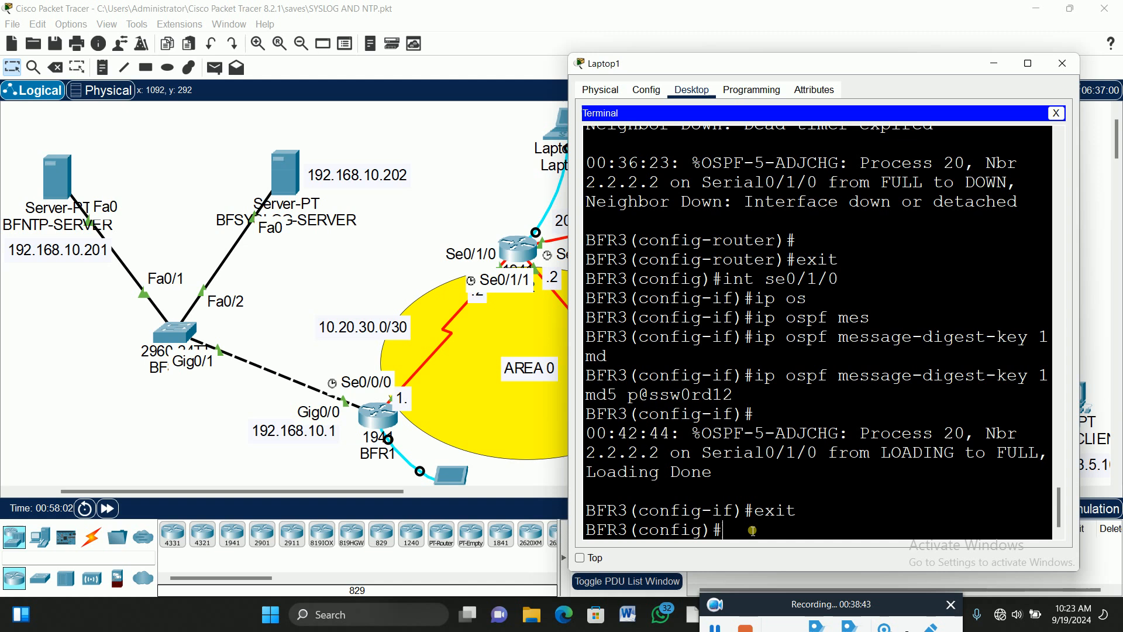
{"action": "type", "text": "ntp"}
{"action": "key", "text": "Tab"}
{"action": "type", "text": "ser"}
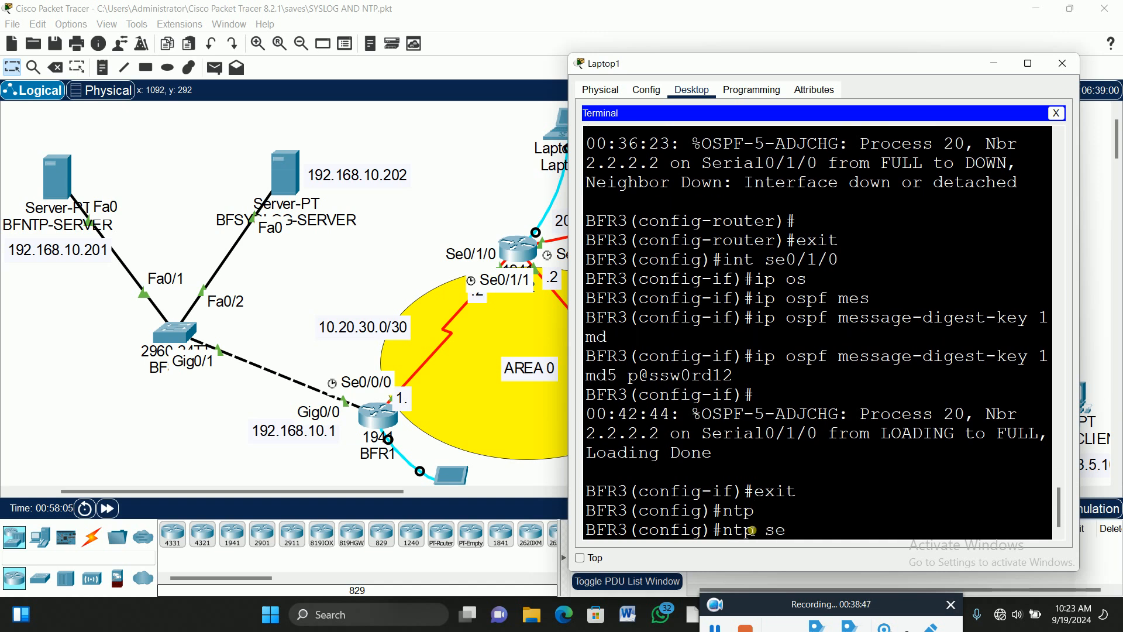
{"action": "key", "text": "Tab"}
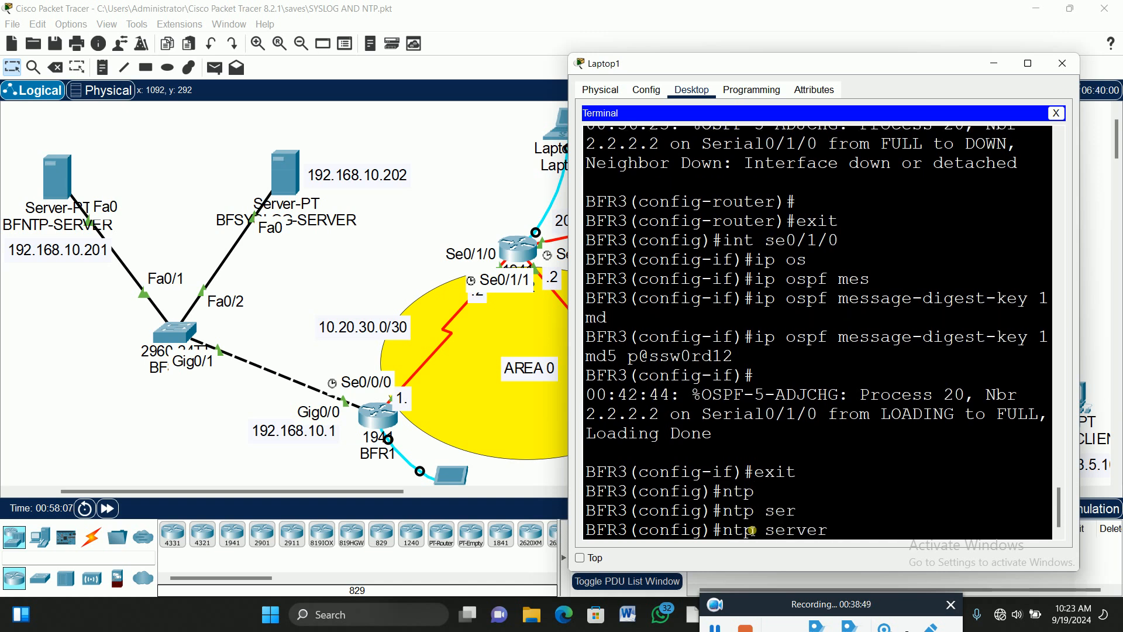
{"action": "type", "text": "192.168.10.201"}
{"action": "key", "text": "Return"}
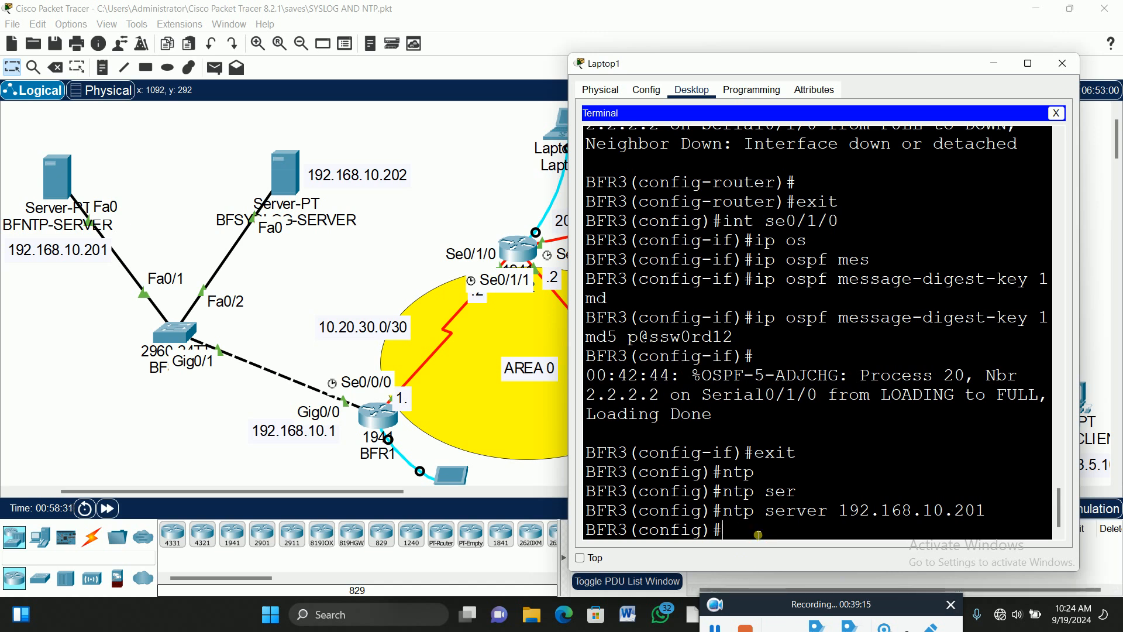
Exit to BFR3's privileged prompt and begin typing 'show ntp'.
{"action": "type", "text": "exit"}
{"action": "key", "text": "Return"}
{"action": "key", "text": "Return"}
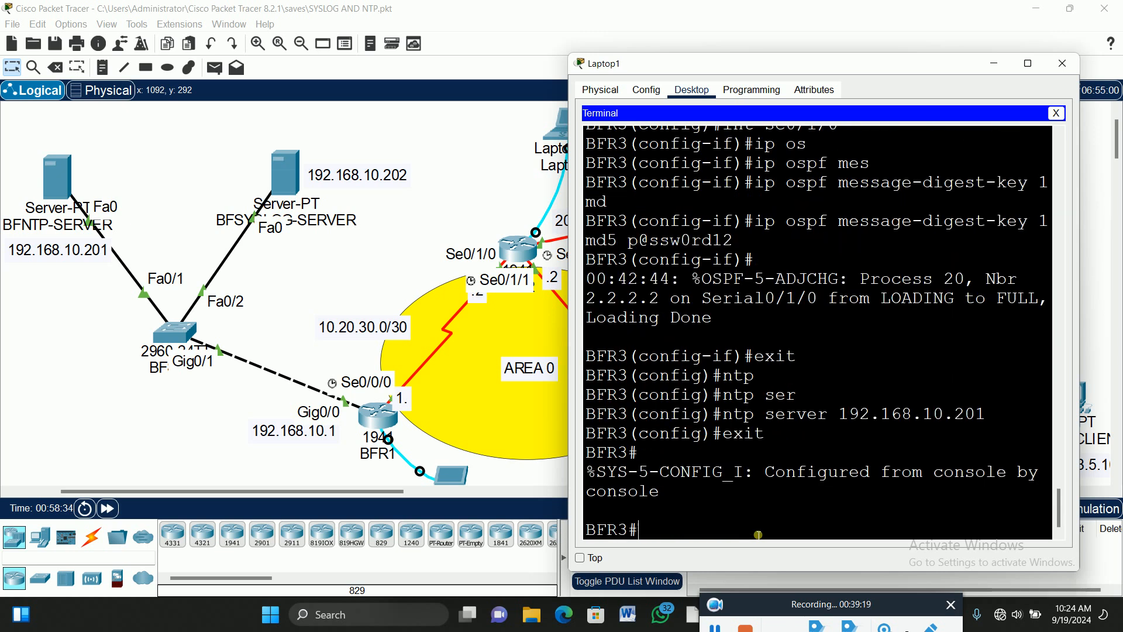
{"action": "type", "text": "sh nt"}
{"action": "key", "text": "Tab"}
Run 'show ntp status' on BFR3 and maximize Laptop1's terminal to see the unsynchronized stratum 16 result.
{"action": "type", "text": "sta"}
{"action": "key", "text": "Tab"}
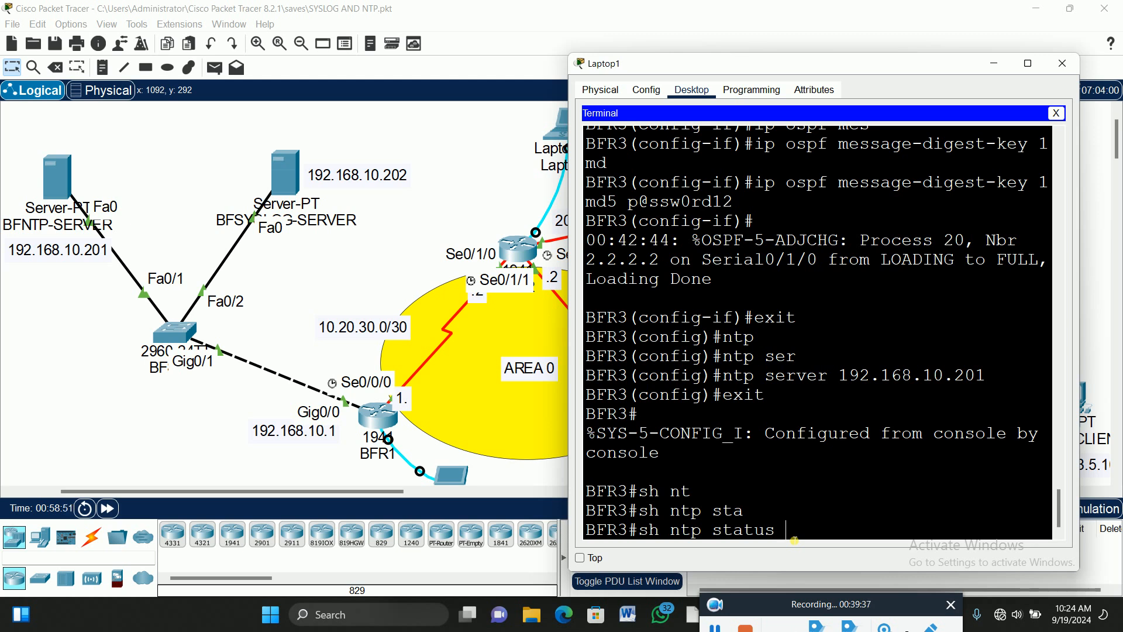
{"action": "key", "text": "Return"}
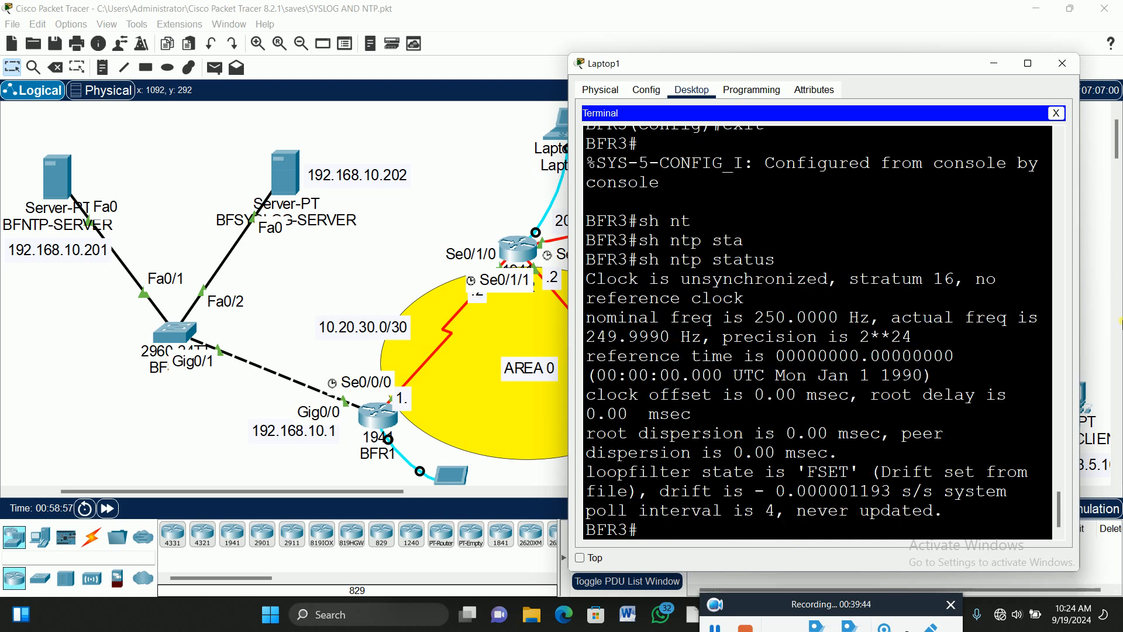
{"action": "left_click", "coordinate": [1029, 64]}
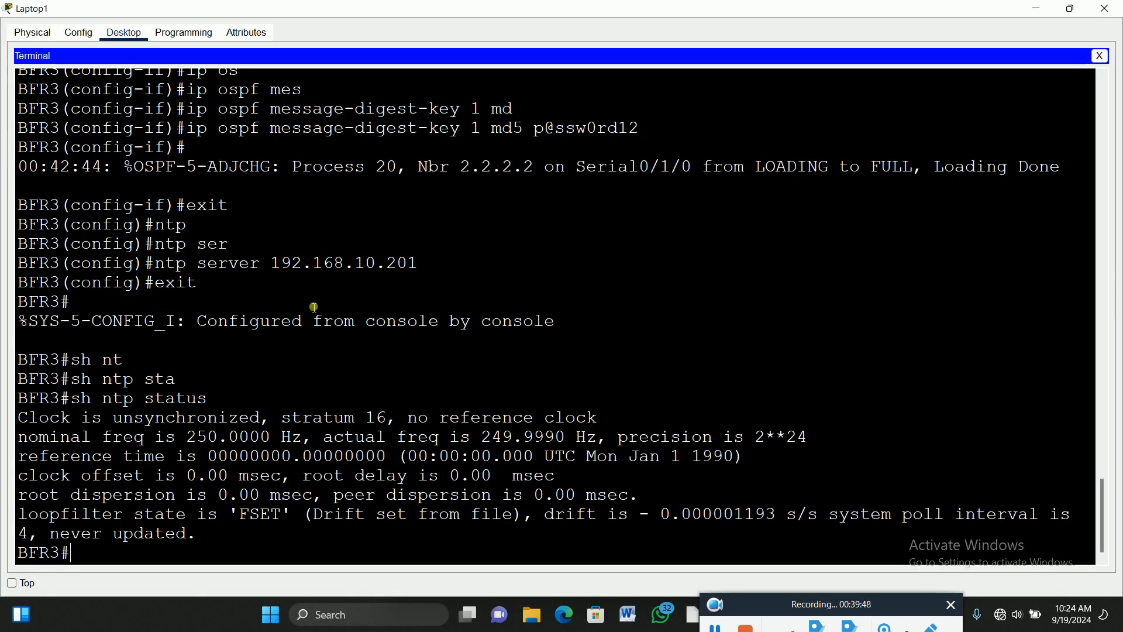
Highlight the 'show ntp status' line, then try 'ntp ?' at BFR3's privileged prompt.
{"action": "left_click_drag", "start_coordinate": [212, 399], "coordinate": [78, 408]}
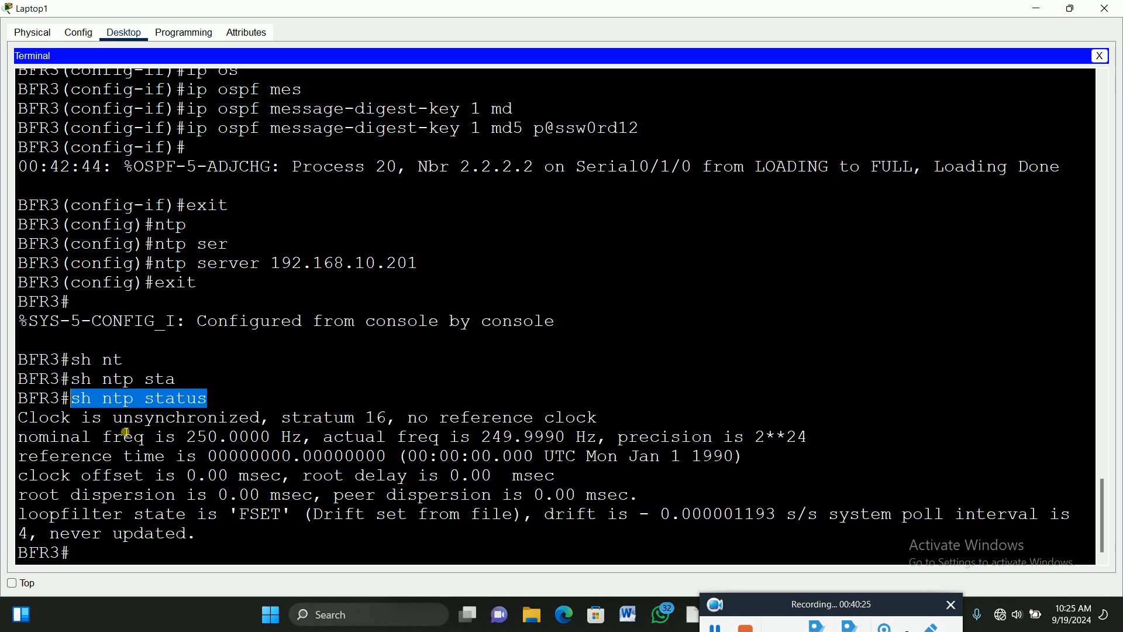
{"action": "left_click", "coordinate": [89, 557]}
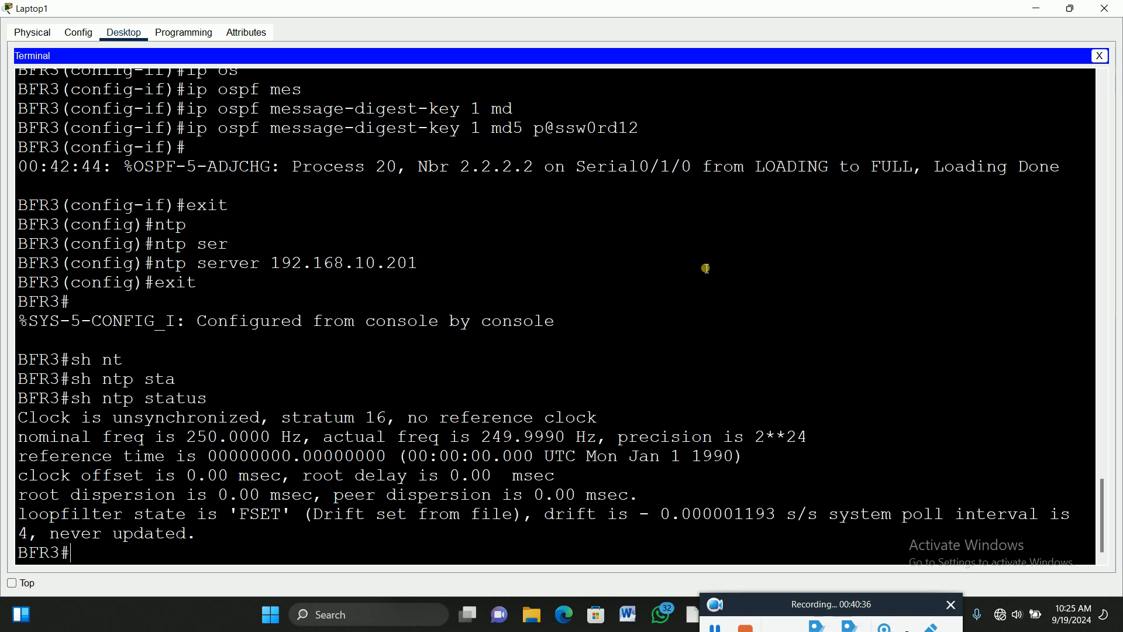
{"action": "type", "text": "ntp ?"}
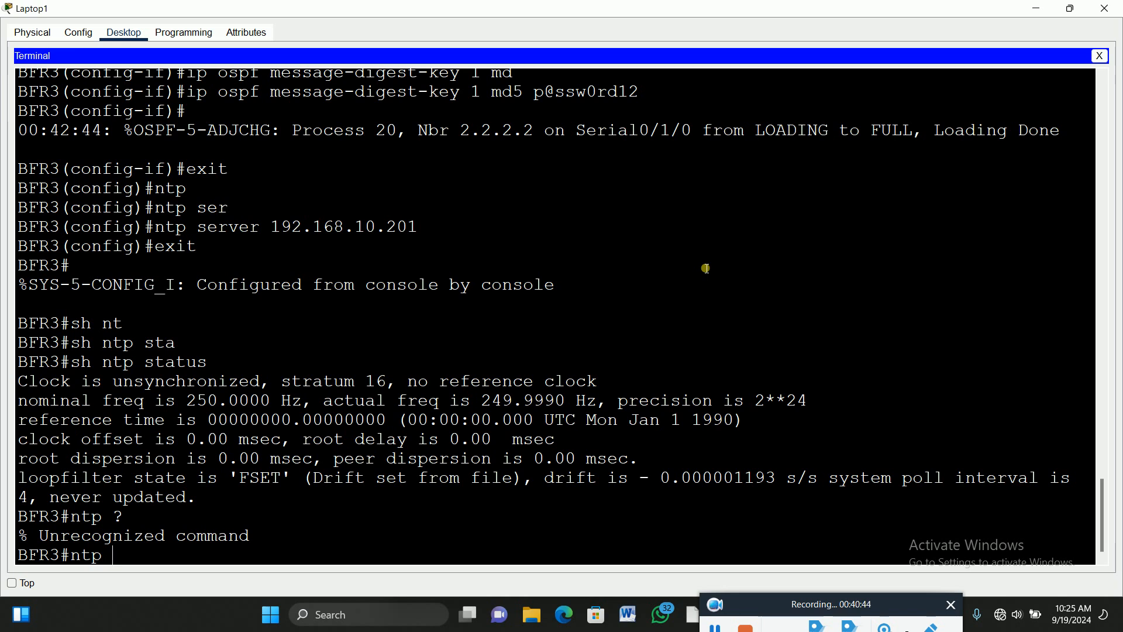
Enter global configuration on BFR3 with 'config t' and list the ntp options with 'ntp ?'.
{"action": "key", "text": "BackSpace"}
{"action": "key", "text": "BackSpace"}
{"action": "key", "text": "BackSpace"}
{"action": "key", "text": "BackSpace"}
{"action": "type", "text": "config t"}
{"action": "key", "text": "Return"}
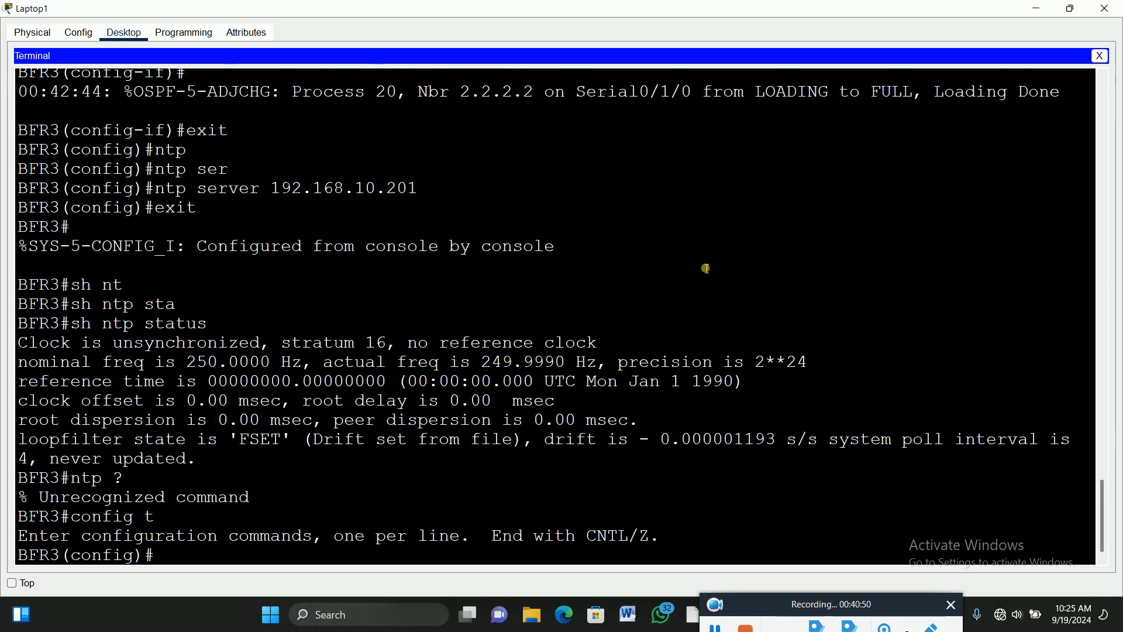
{"action": "type", "text": "nt"}
{"action": "key", "text": "Tab"}
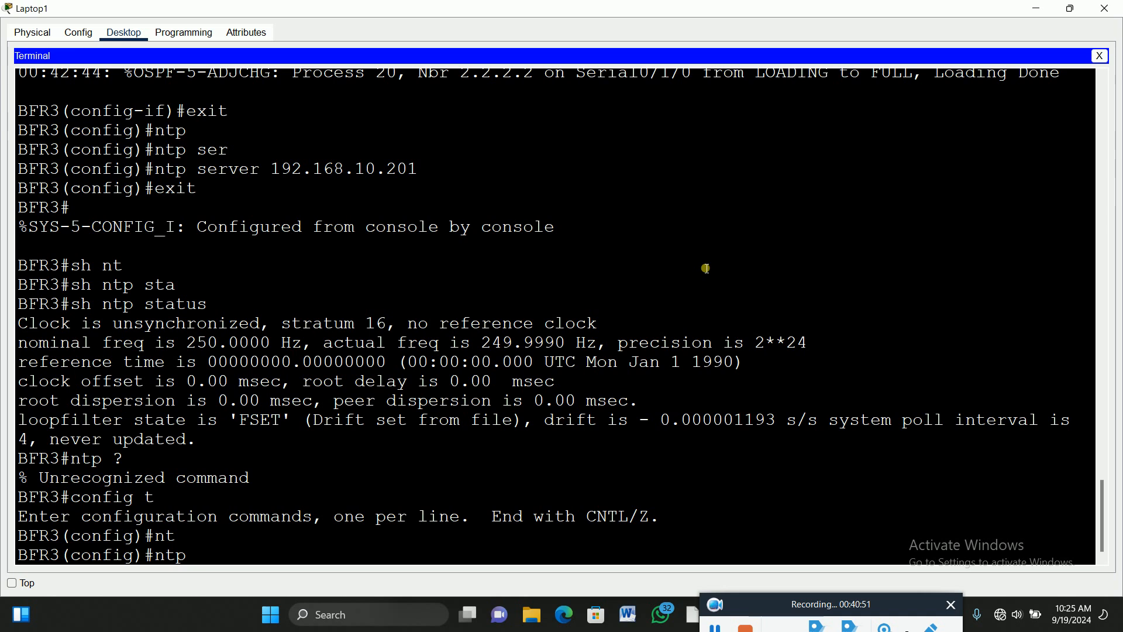
{"action": "type", "text": "?"}
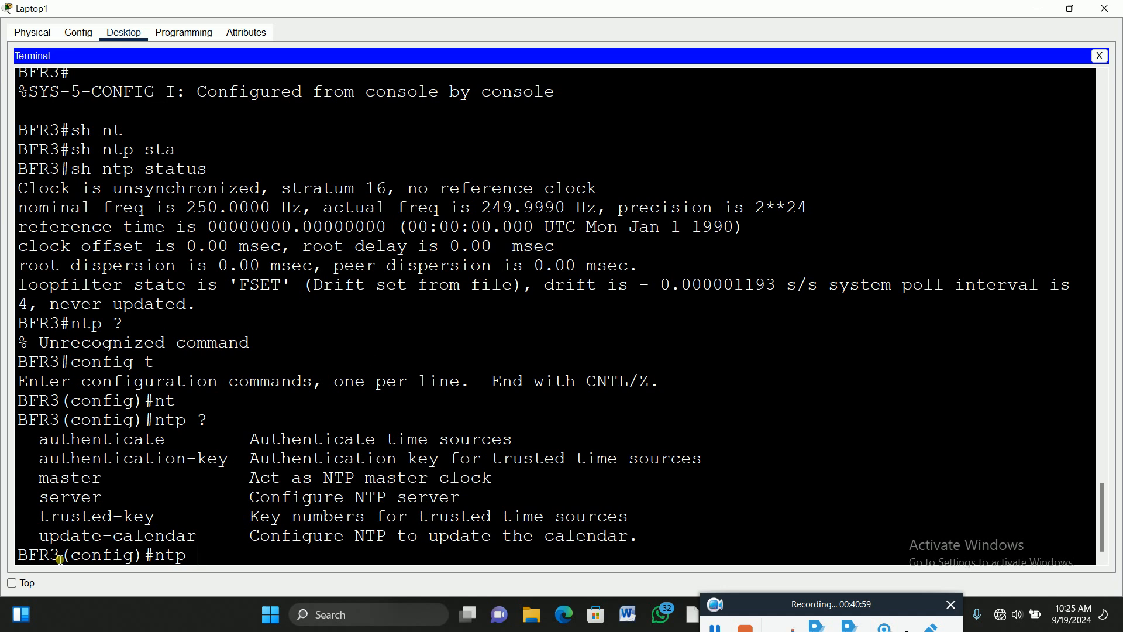
Point out the server and update-calendar options, then apply 'ntp update-calendar'.
{"action": "left_click_drag", "start_coordinate": [59, 559], "coordinate": [22, 562]}
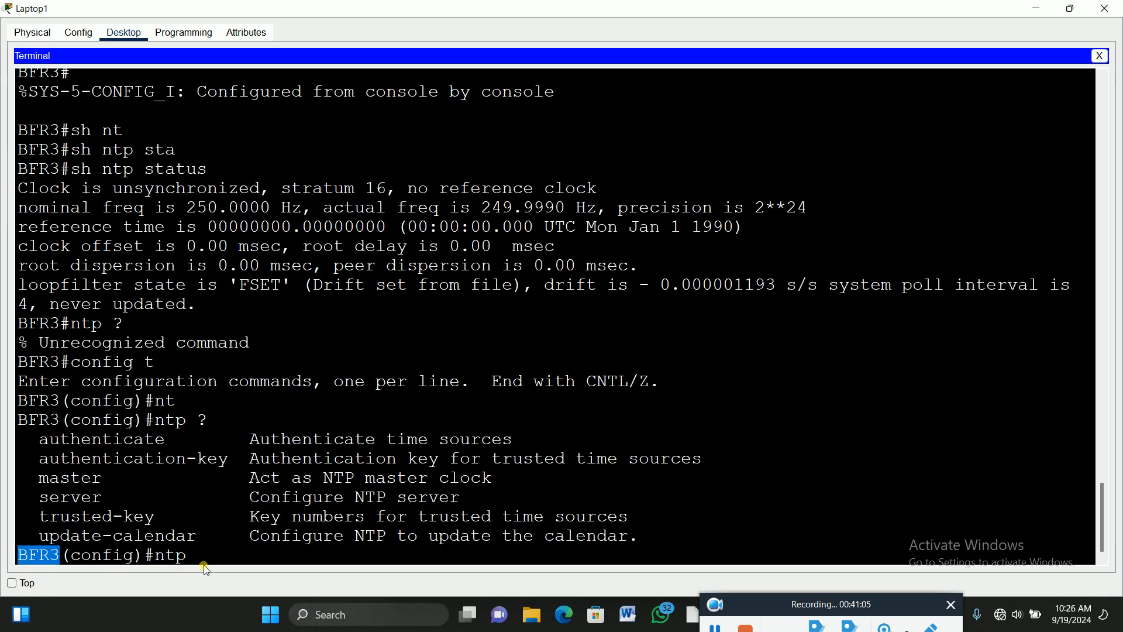
{"action": "left_click_drag", "start_coordinate": [103, 502], "coordinate": [42, 507]}
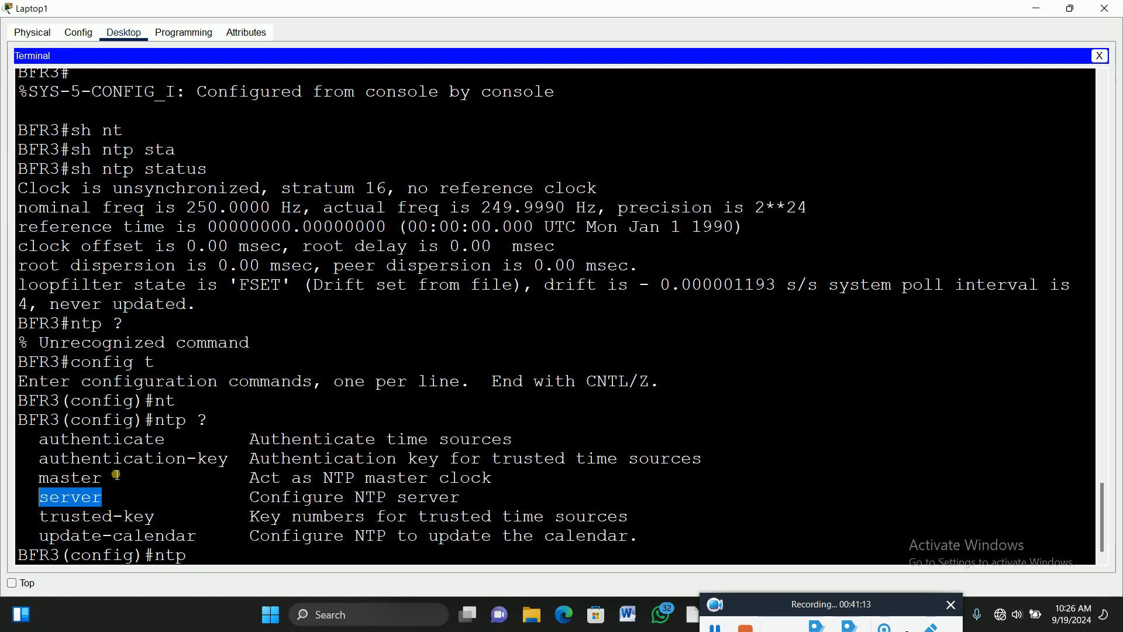
{"action": "left_click_drag", "start_coordinate": [40, 539], "coordinate": [202, 537]}
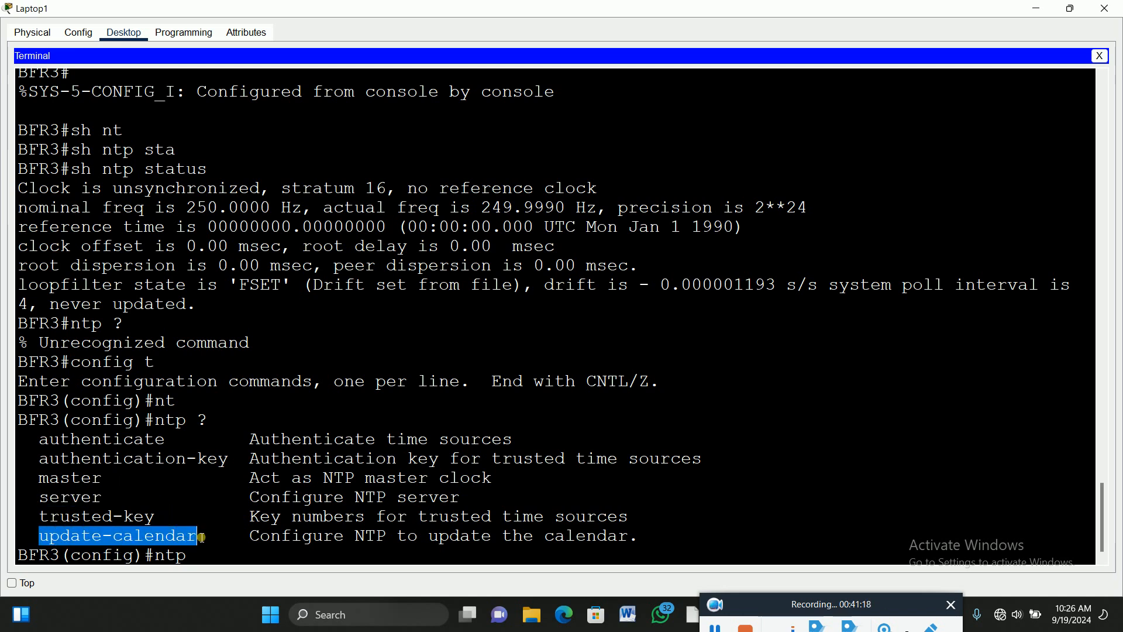
{"action": "left_click", "coordinate": [216, 563]}
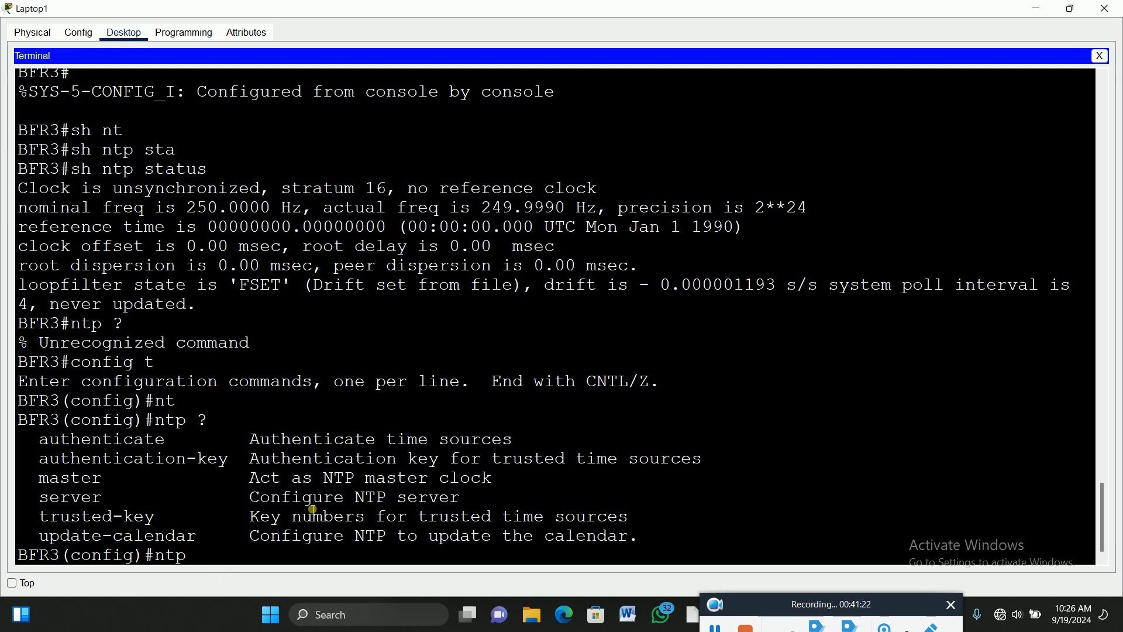
{"action": "type", "text": "up"}
{"action": "key", "text": "Tab"}
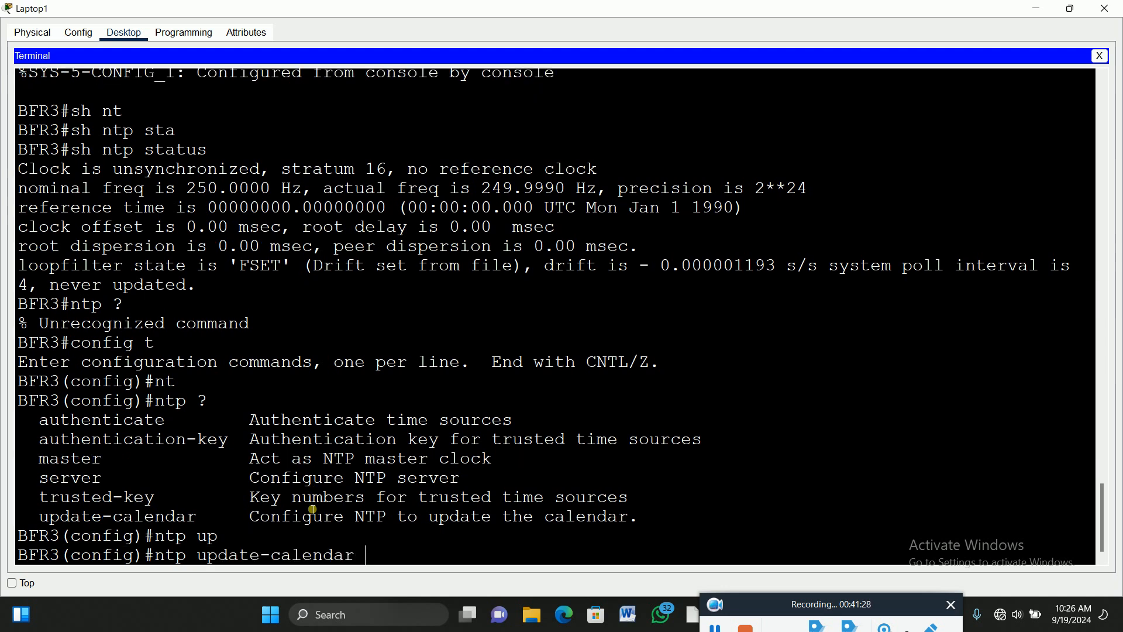
{"action": "key", "text": "Return"}
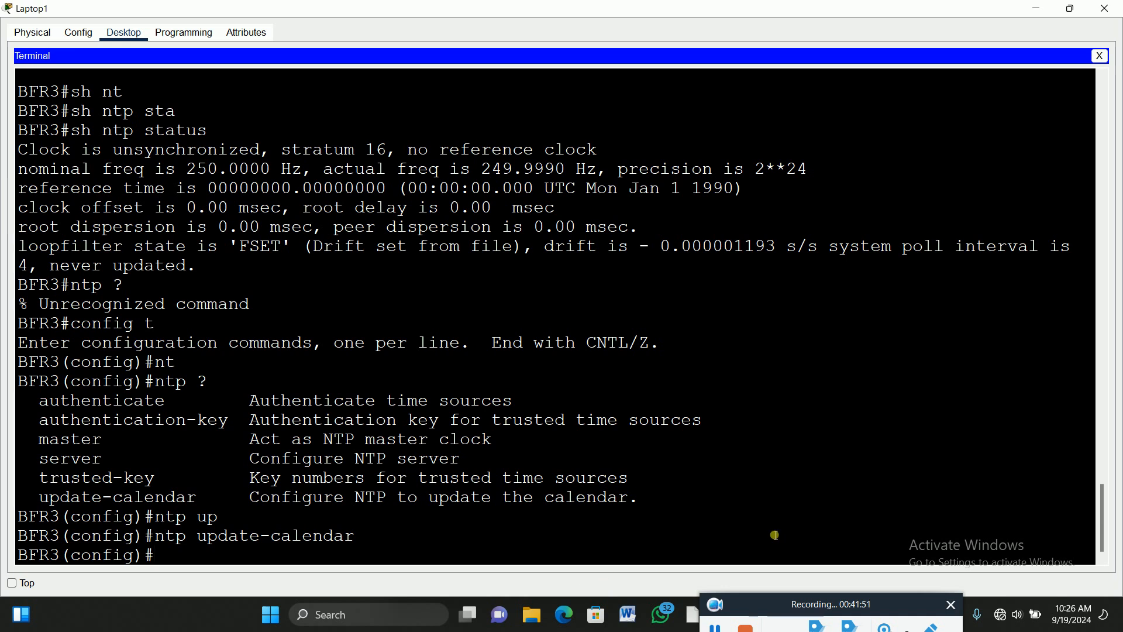
On BFR3, create NTP authentication-key 1 as an MD5 key with the shared password.
{"action": "type", "text": "nt"}
{"action": "key", "text": "Tab"}
{"action": "type", "text": "auth"}
{"action": "key", "text": "Tab"}
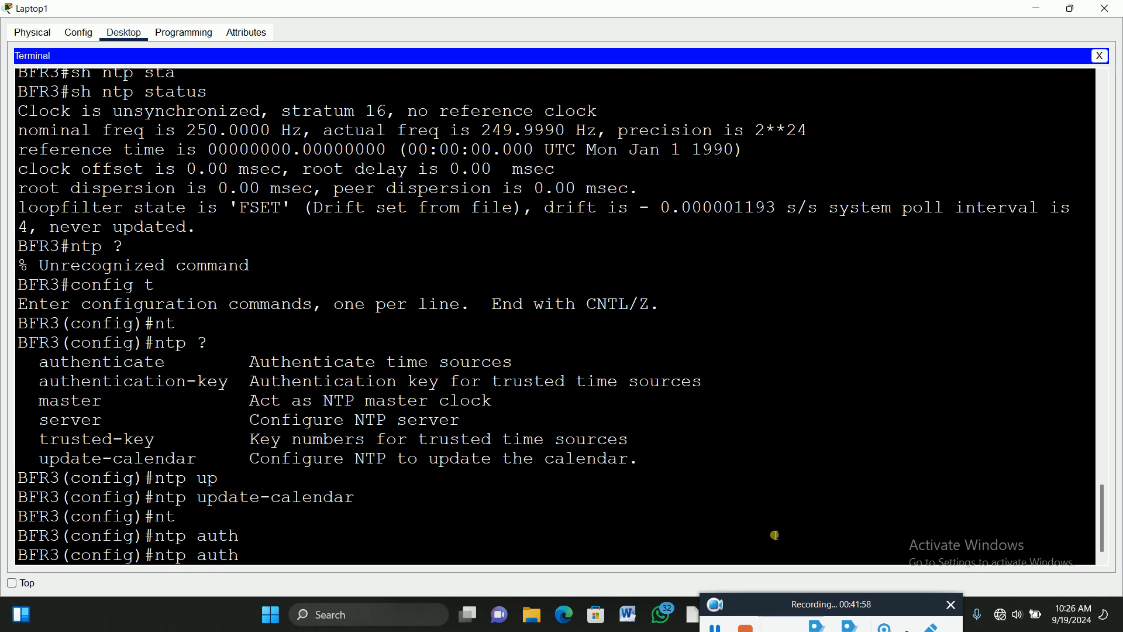
{"action": "type", "text": "entication-k"}
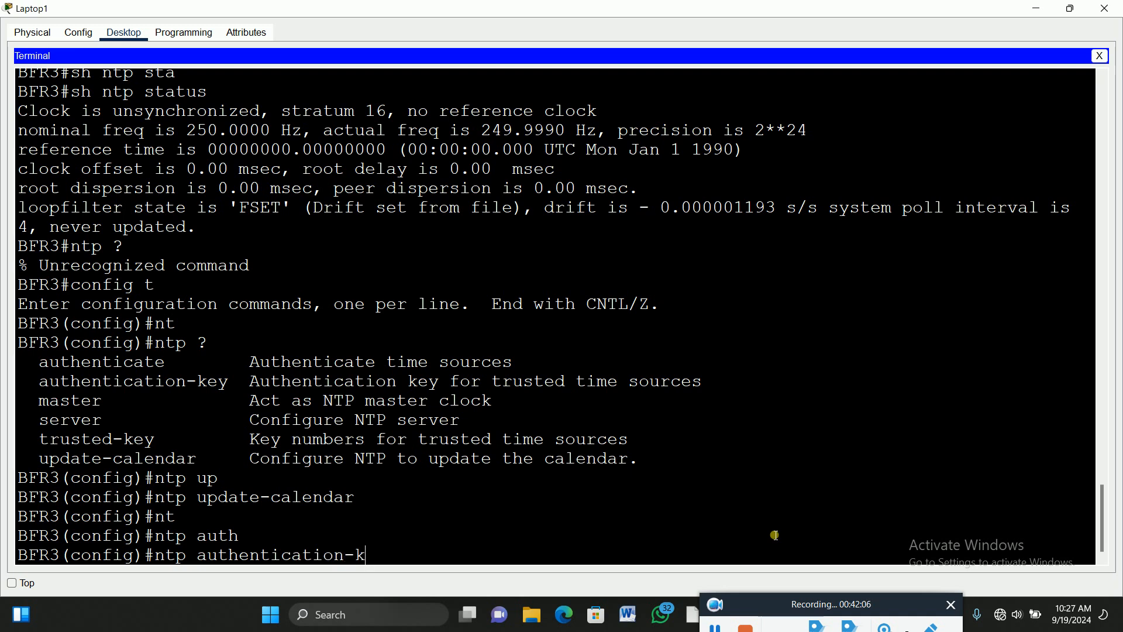
{"action": "type", "text": "e"}
{"action": "key", "text": "Tab"}
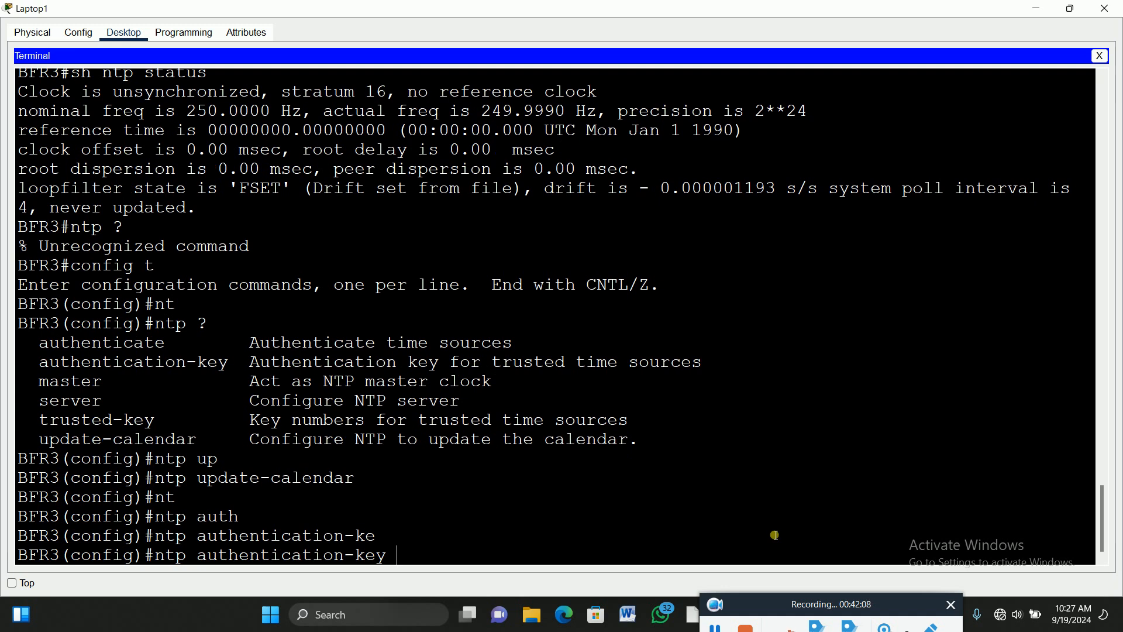
{"action": "type", "text": "1 md"}
{"action": "key", "text": "Tab"}
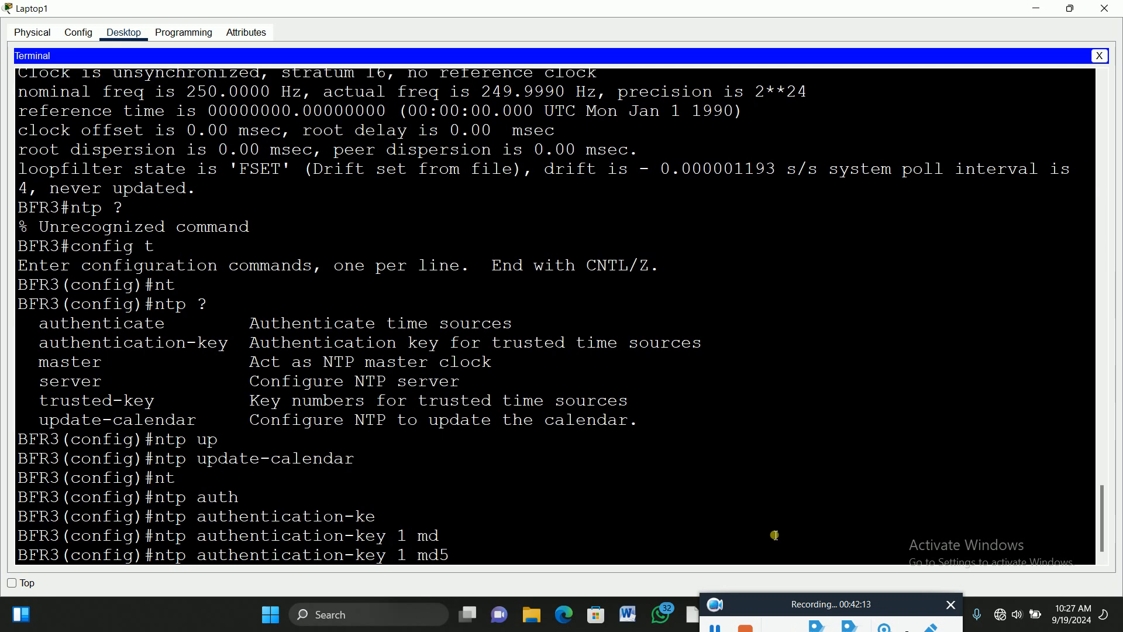
{"action": "type", "text": "p@ssw0rd12"}
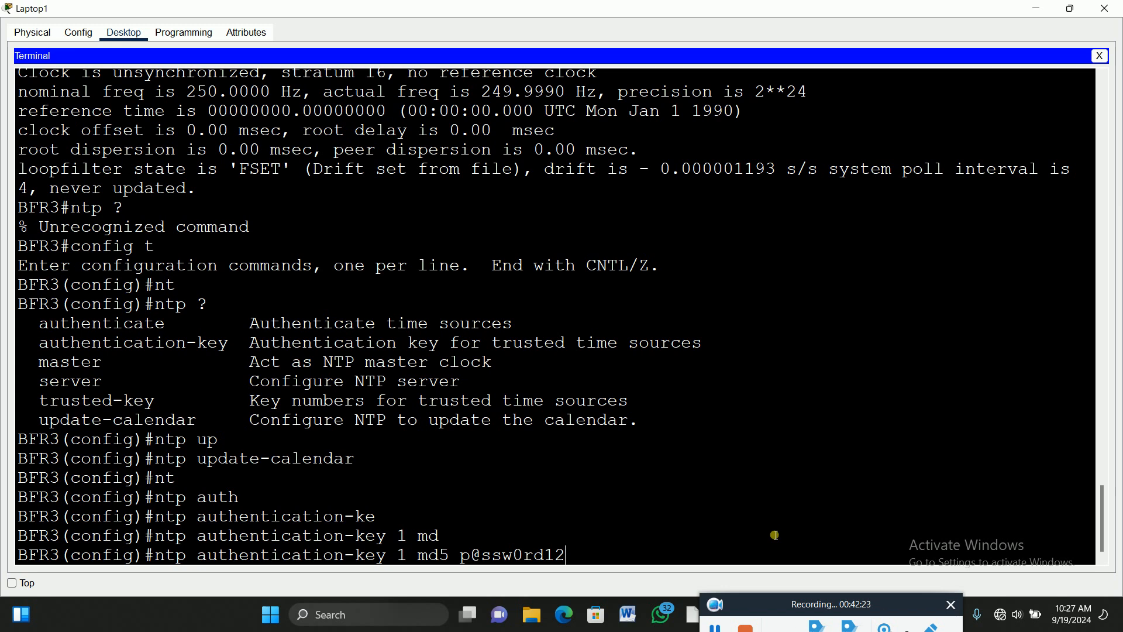
{"action": "key", "text": "Return"}
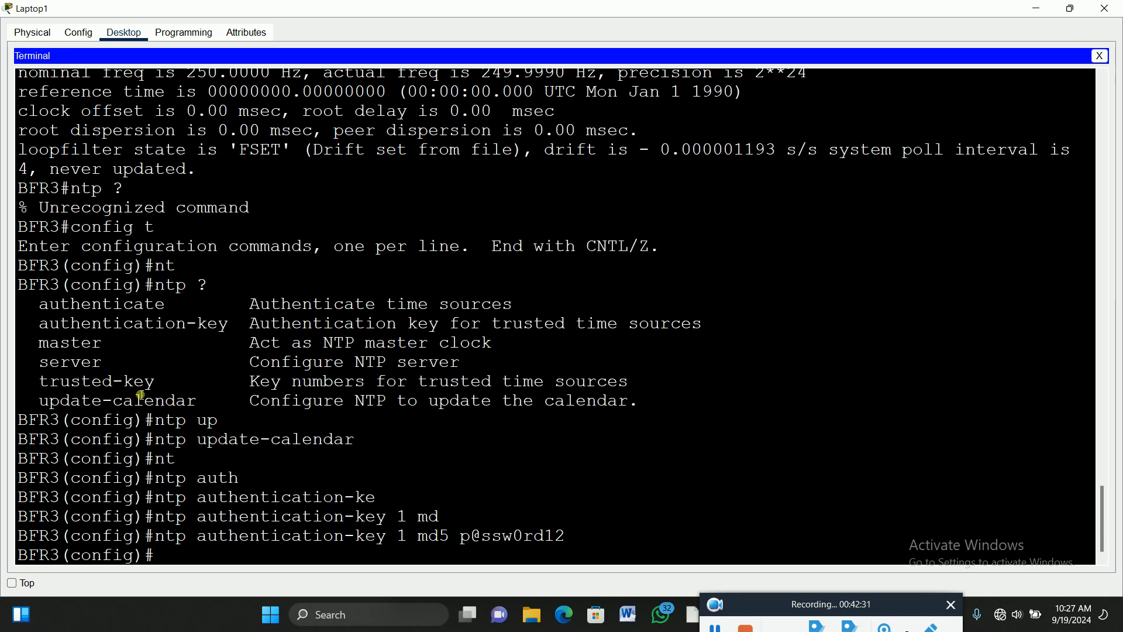
{"action": "left_click_drag", "start_coordinate": [103, 363], "coordinate": [40, 364]}
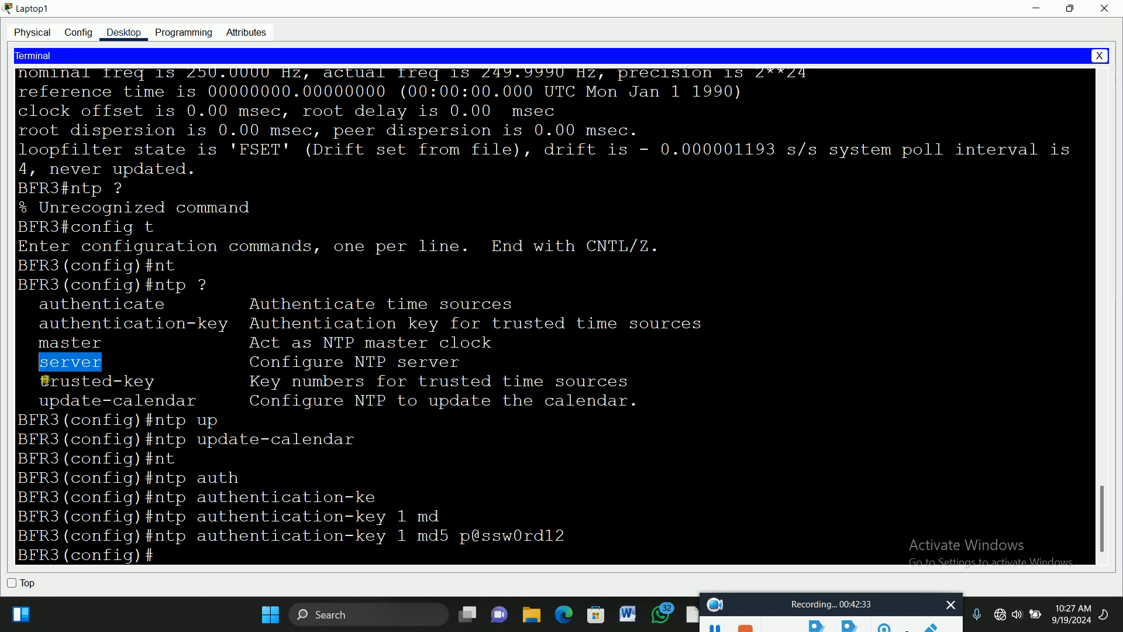
{"action": "left_click_drag", "start_coordinate": [234, 327], "coordinate": [30, 329]}
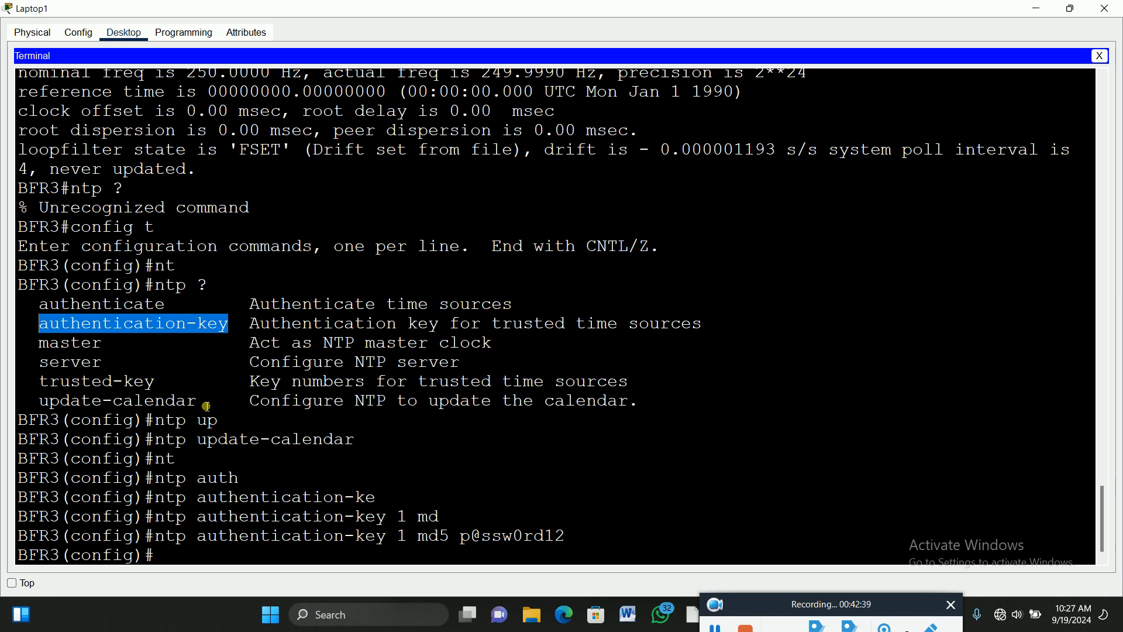
{"action": "left_click_drag", "start_coordinate": [207, 405], "coordinate": [40, 403]}
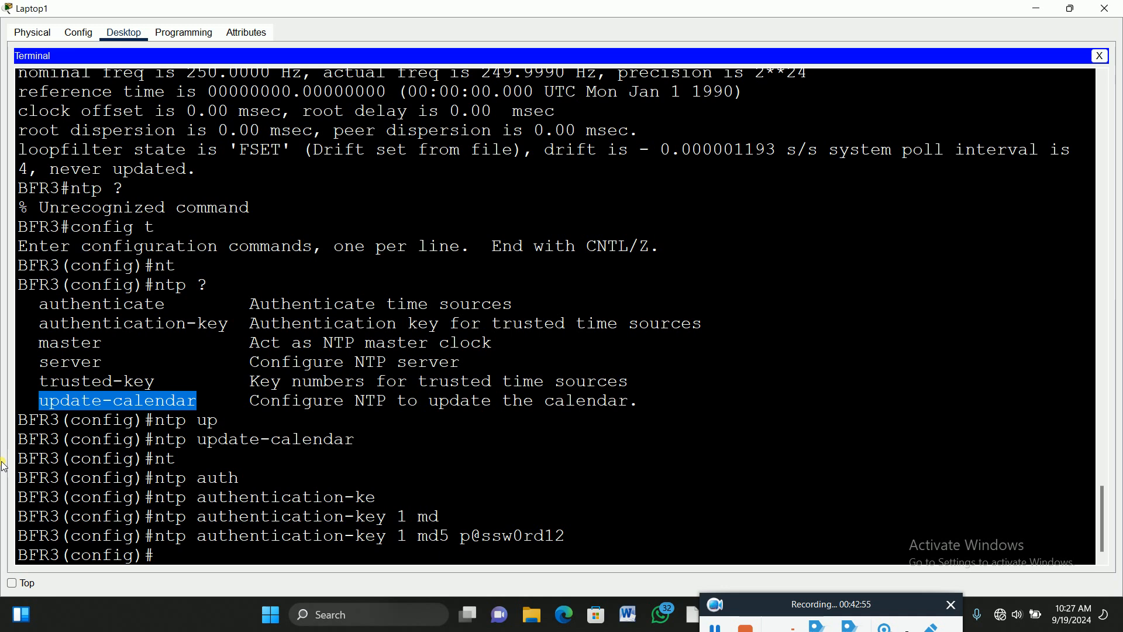
{"action": "type", "text": "nt"}
Mark NTP key 1 as trusted on BFR3 with ntp trusted-key 1.
{"action": "key", "text": "Tab"}
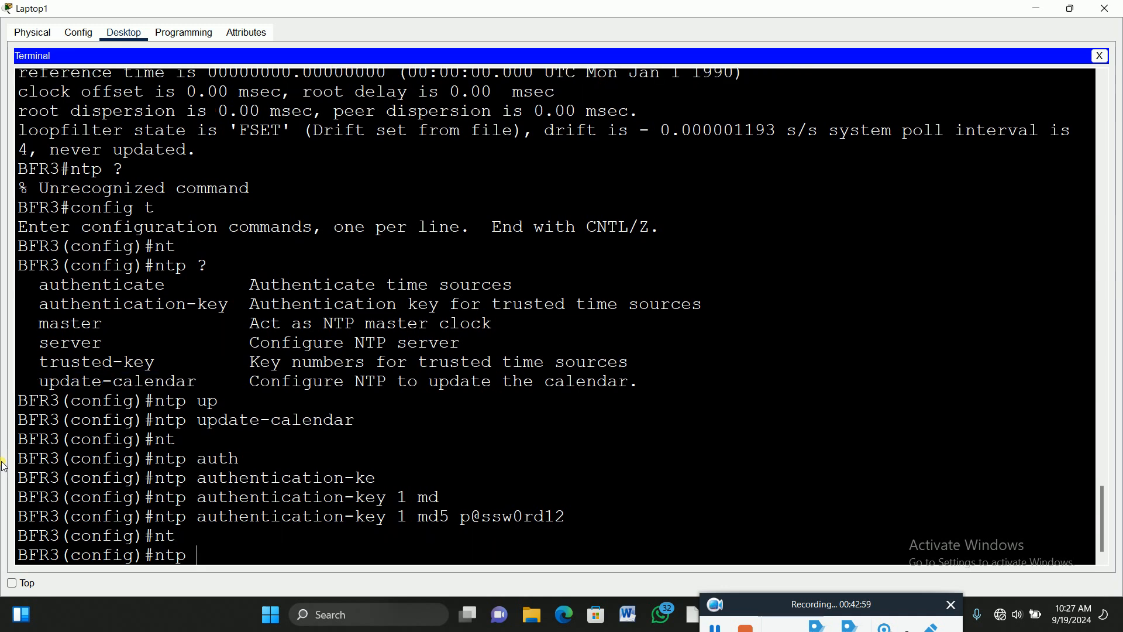
{"action": "type", "text": "tr"}
{"action": "key", "text": "Tab"}
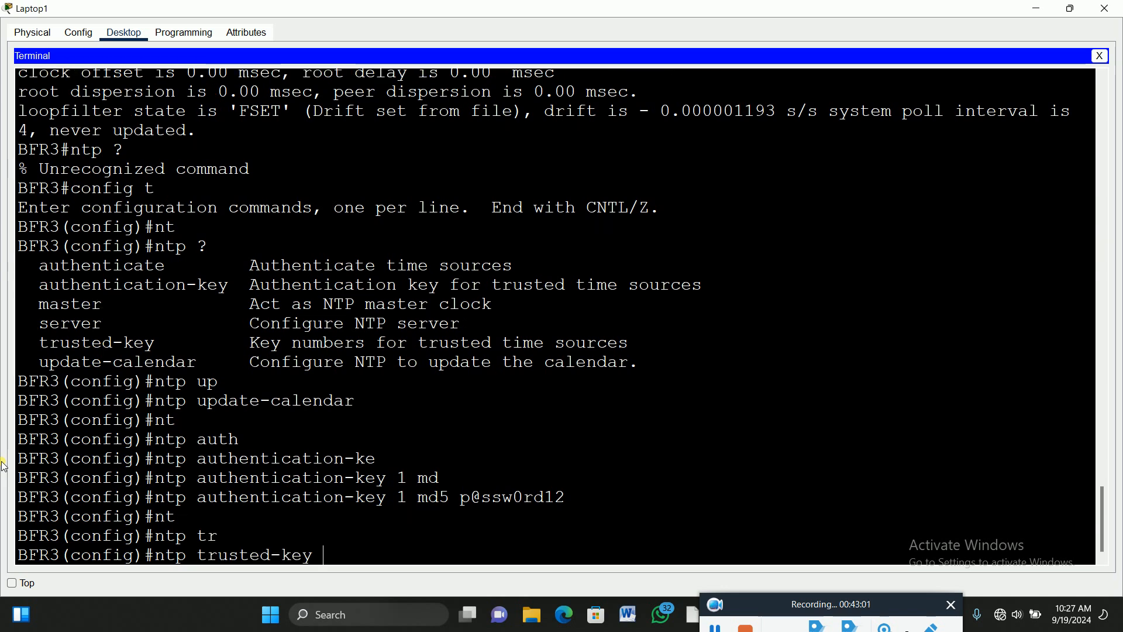
{"action": "type", "text": "1"}
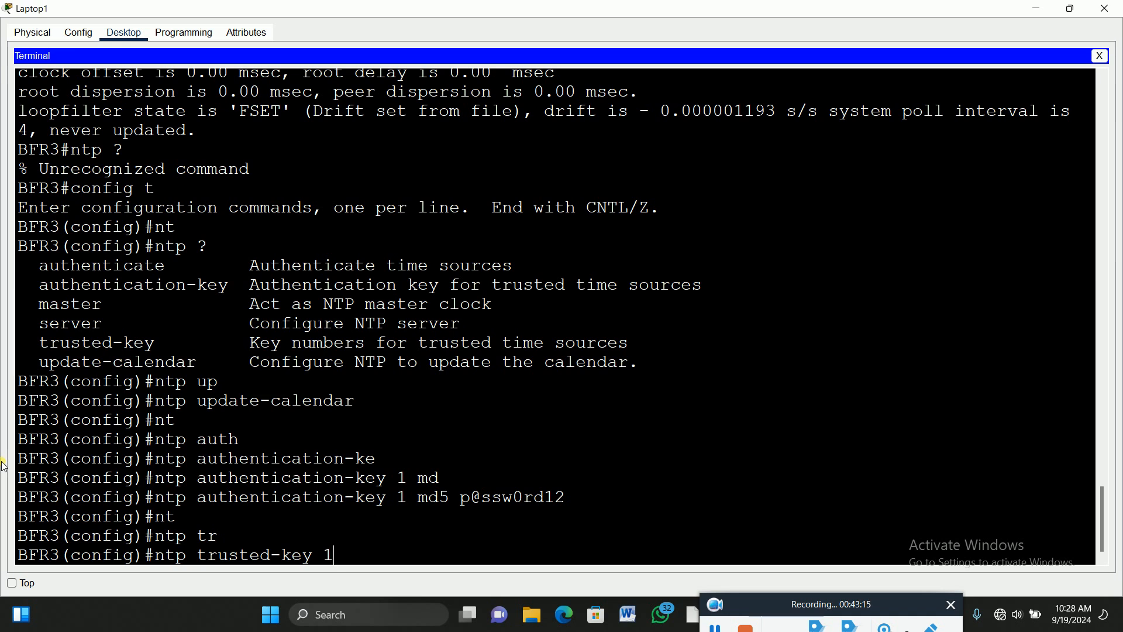
{"action": "key", "text": "Return"}
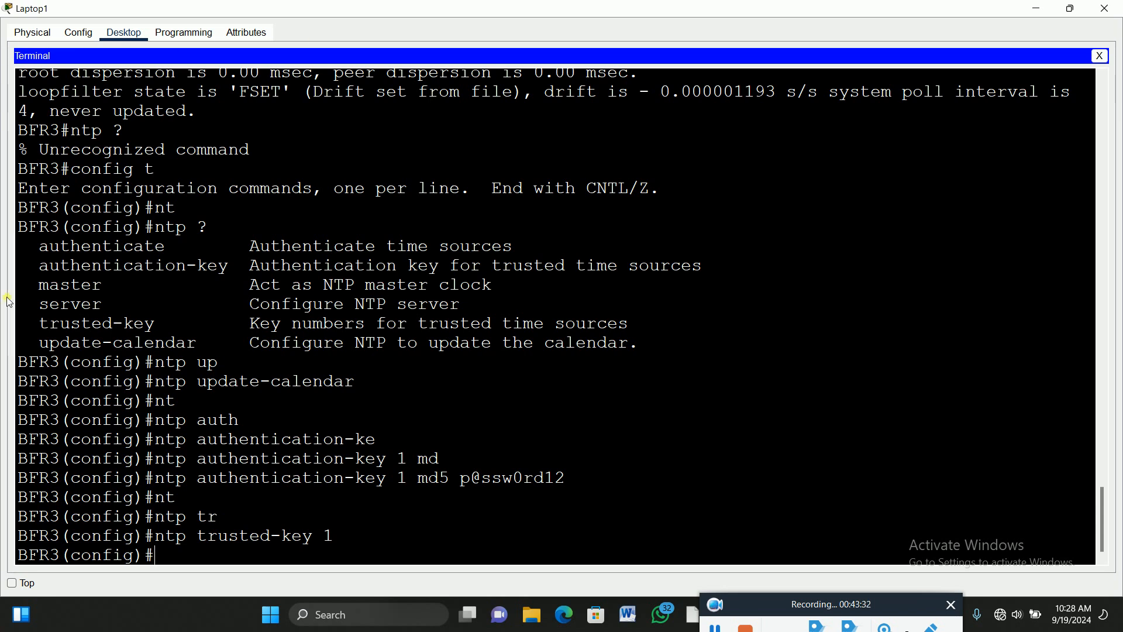
{"action": "left_click_drag", "start_coordinate": [42, 269], "coordinate": [240, 279]}
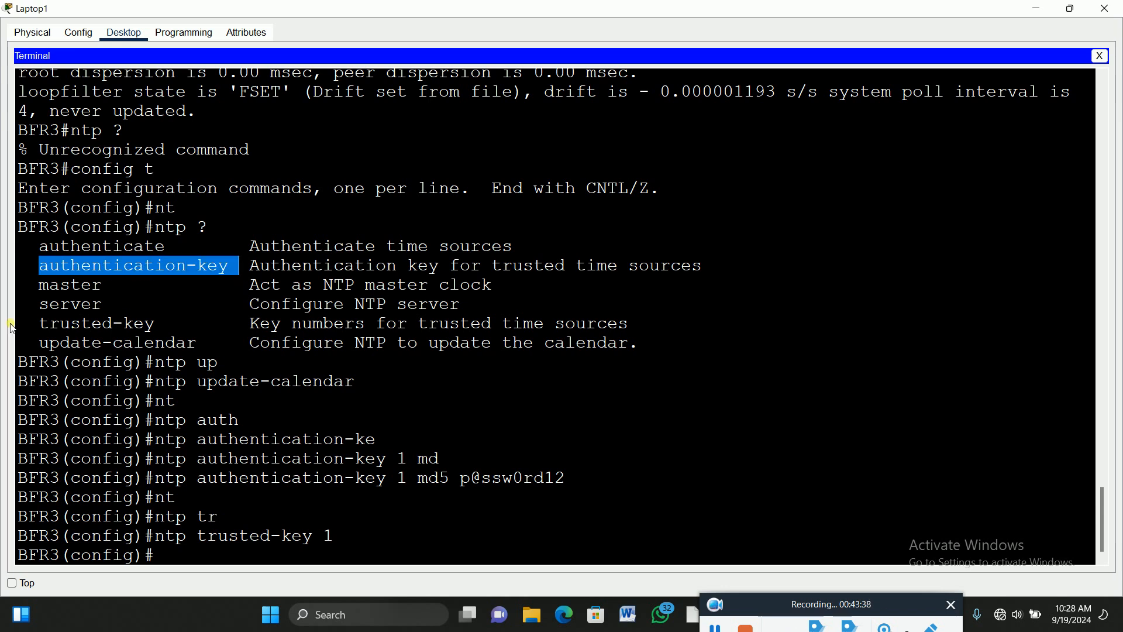
{"action": "left_click_drag", "start_coordinate": [40, 308], "coordinate": [108, 309]}
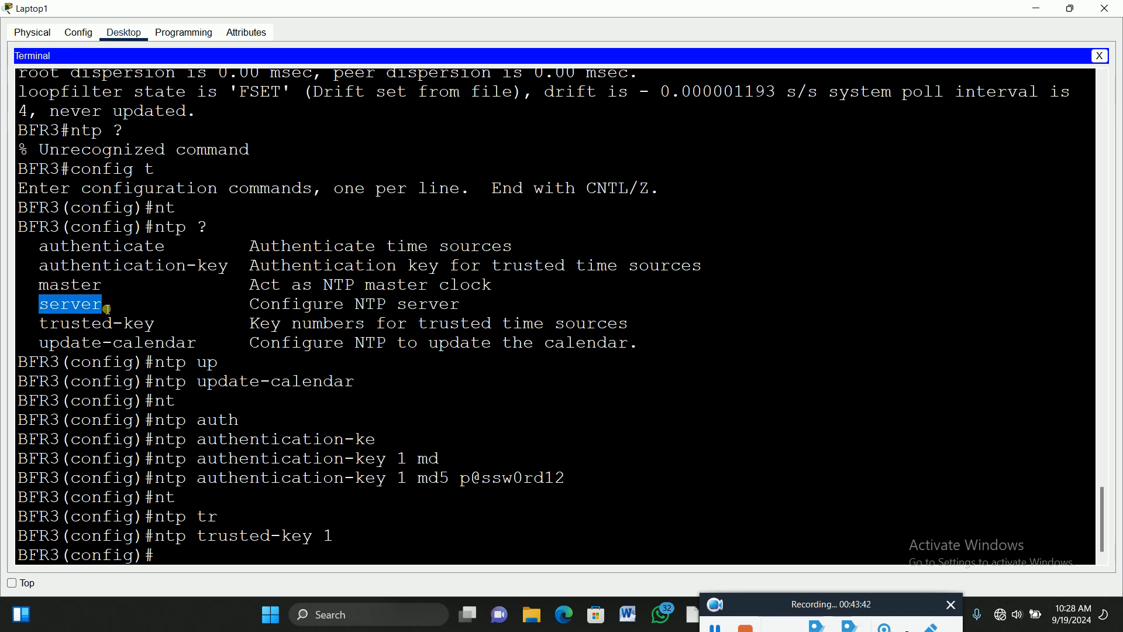
{"action": "scroll", "coordinate": [392, 309], "scroll_direction": "up", "scroll_amount": 2}
{"action": "scroll", "coordinate": [392, 309], "scroll_direction": "down", "scroll_amount": 2}
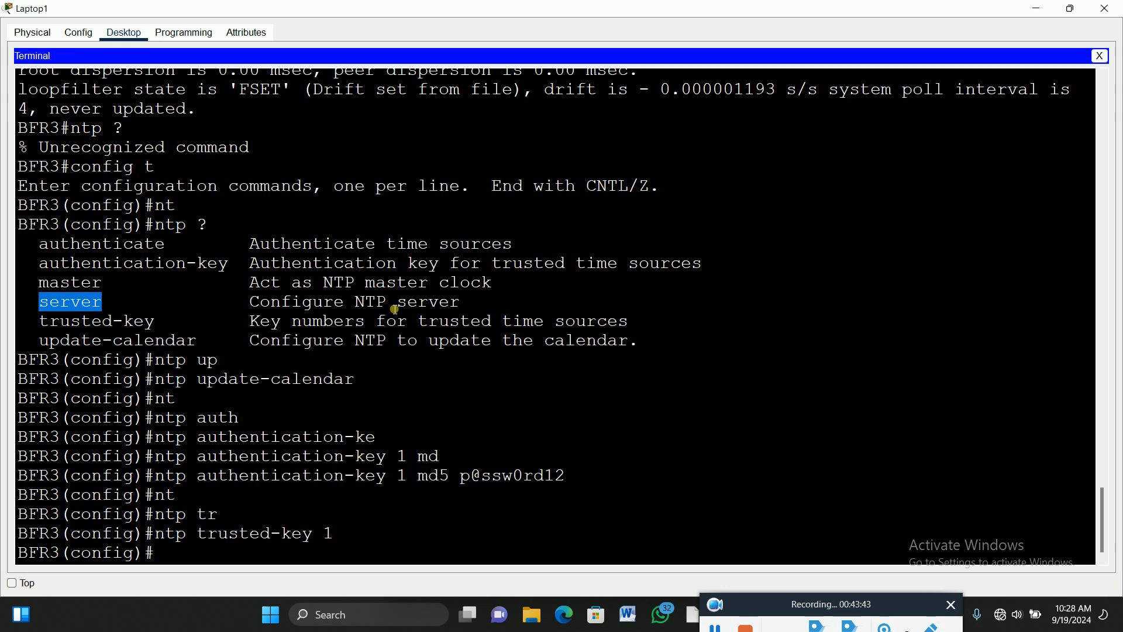
{"action": "scroll", "coordinate": [374, 413], "scroll_direction": "up", "scroll_amount": 7}
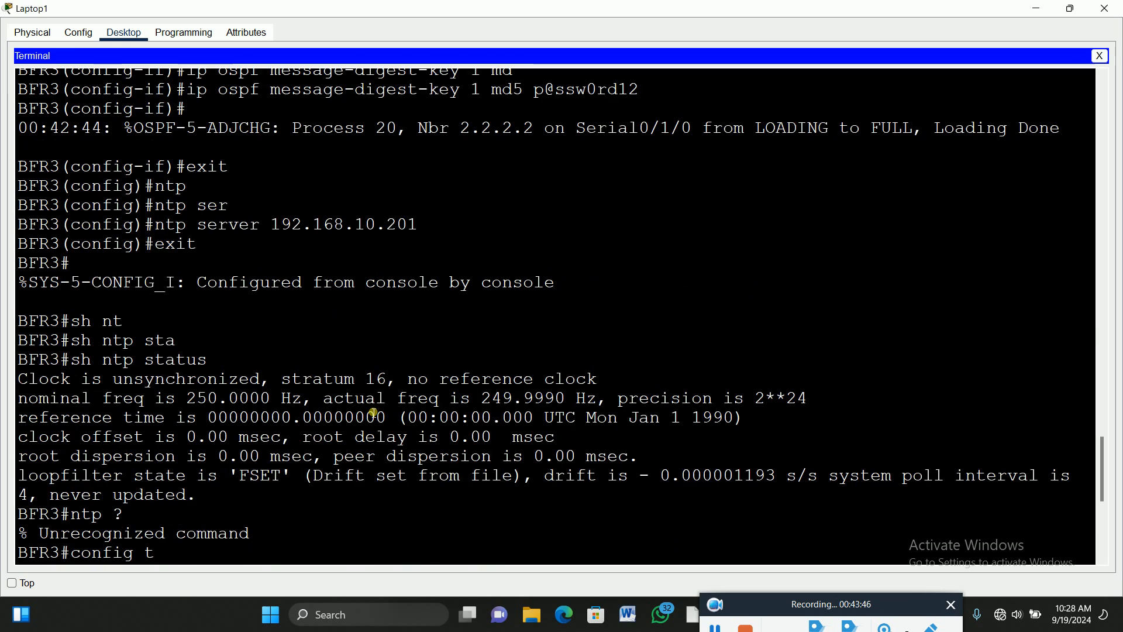
{"action": "scroll", "coordinate": [375, 413], "scroll_direction": "up", "scroll_amount": 2}
{"action": "left_click", "coordinate": [422, 264]}
{"action": "left_click_drag", "start_coordinate": [422, 264], "coordinate": [165, 268]}
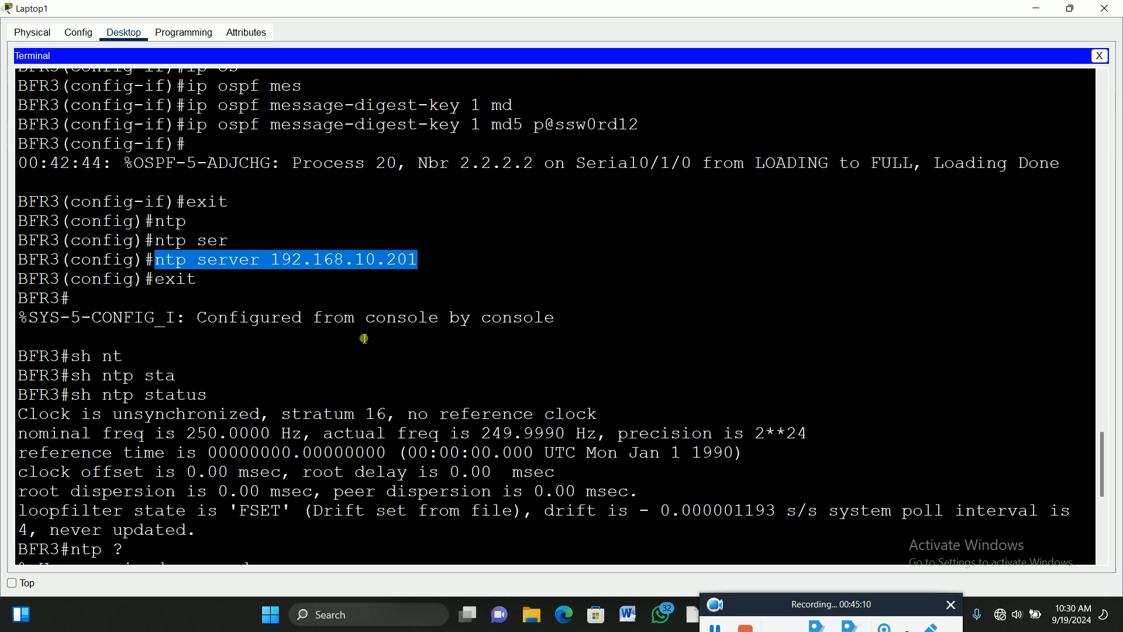
{"action": "scroll", "coordinate": [364, 342], "scroll_direction": "down", "scroll_amount": 1}
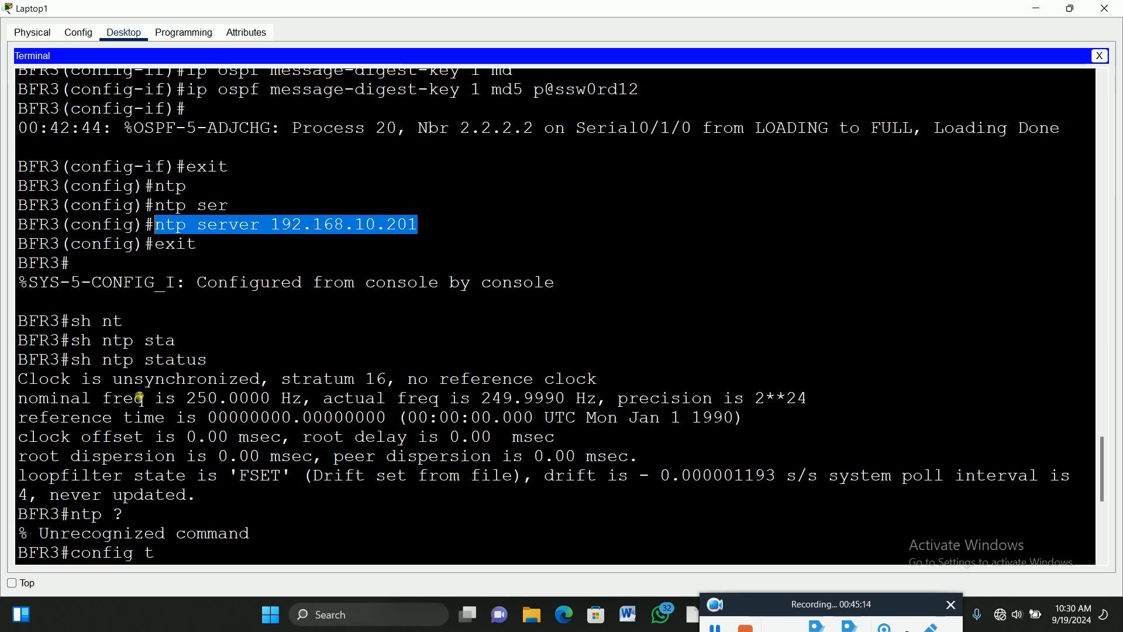
{"action": "left_click_drag", "start_coordinate": [18, 379], "coordinate": [267, 381]}
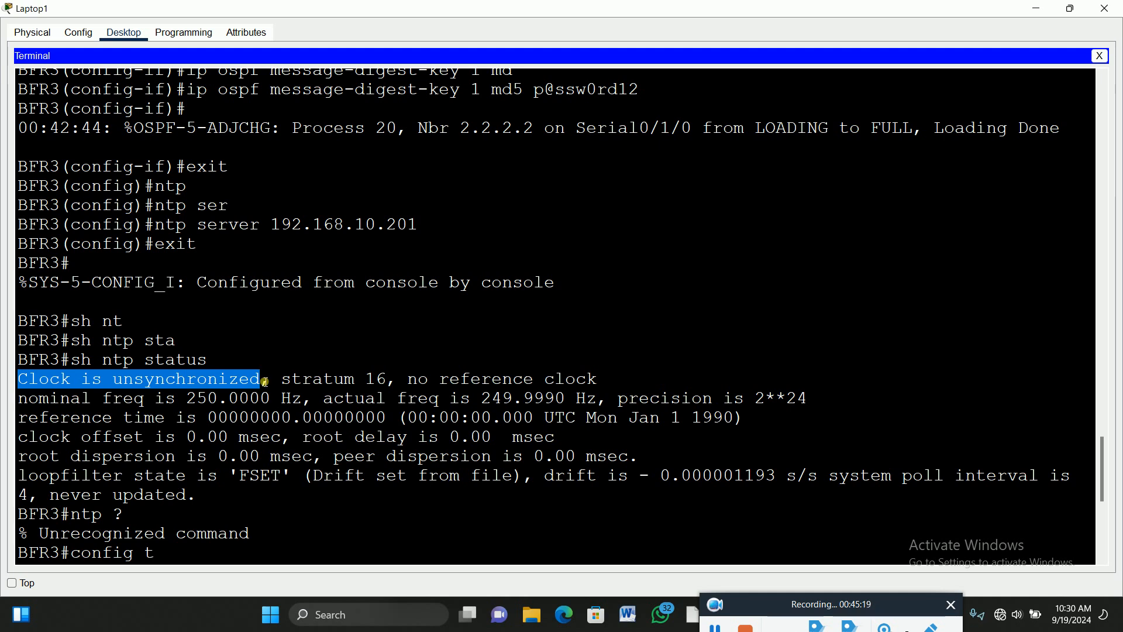
{"action": "key", "text": "Return"}
{"action": "type", "text": "nt"}
{"action": "key", "text": "Tab"}
{"action": "type", "text": "?"}
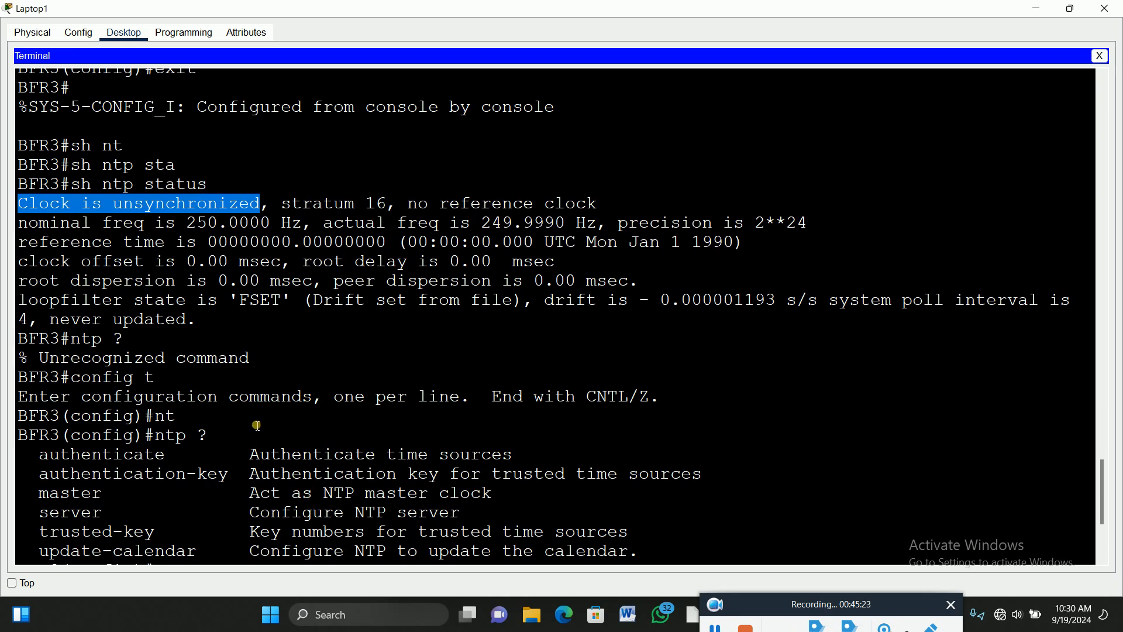
{"action": "type", "text": "ntp up"}
{"action": "key", "text": "Tab"}
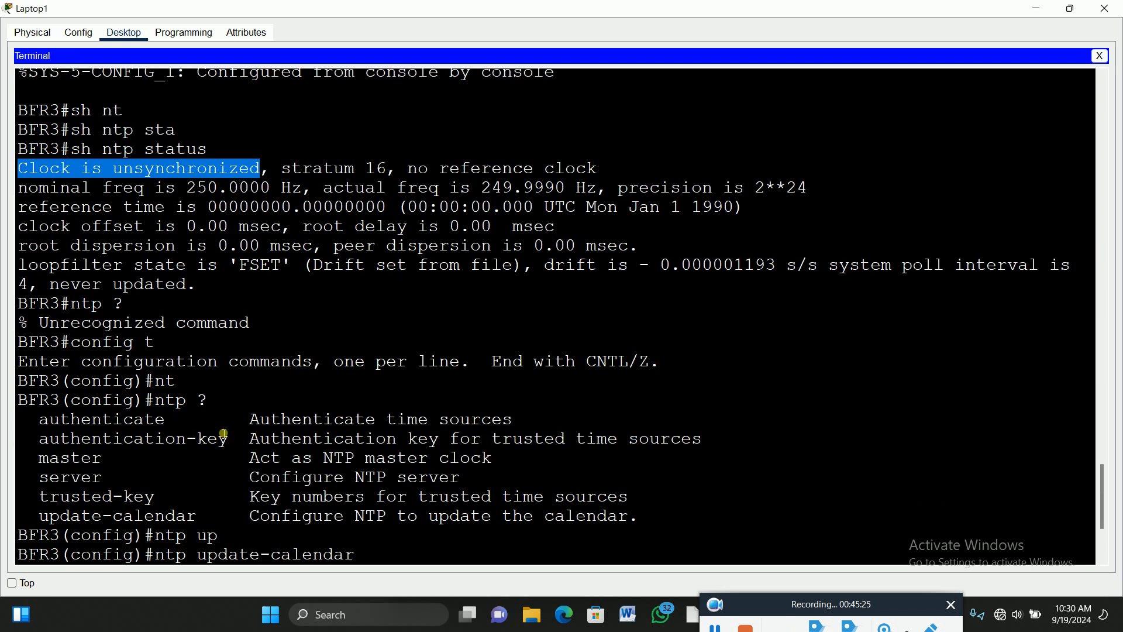
{"action": "left_click_drag", "start_coordinate": [156, 405], "coordinate": [218, 406]}
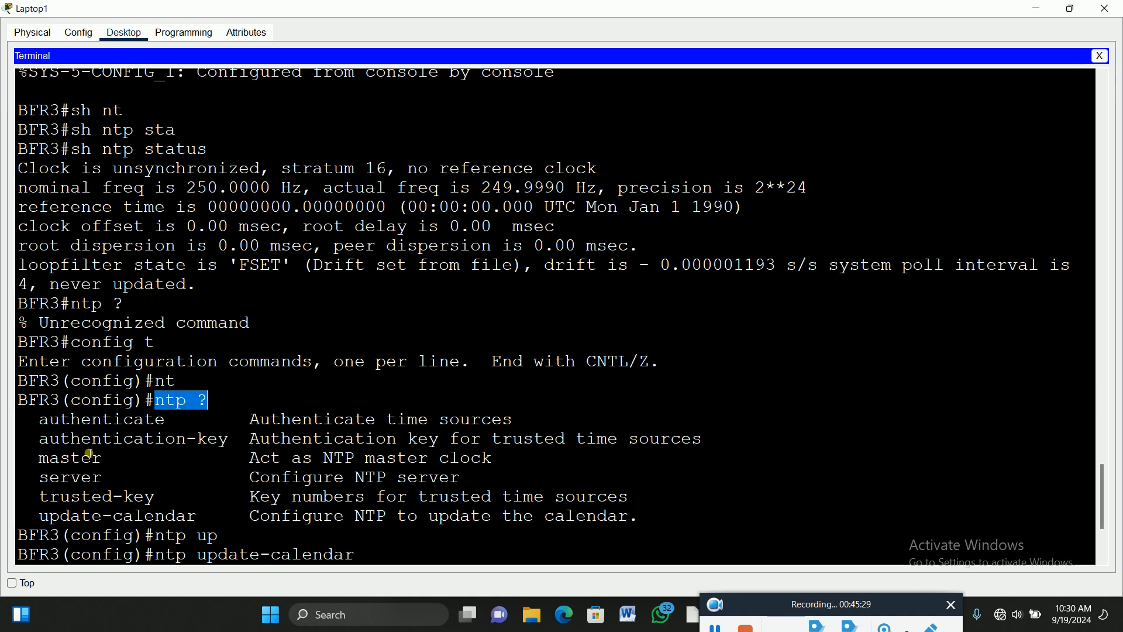
{"action": "left_click_drag", "start_coordinate": [47, 424], "coordinate": [651, 519]}
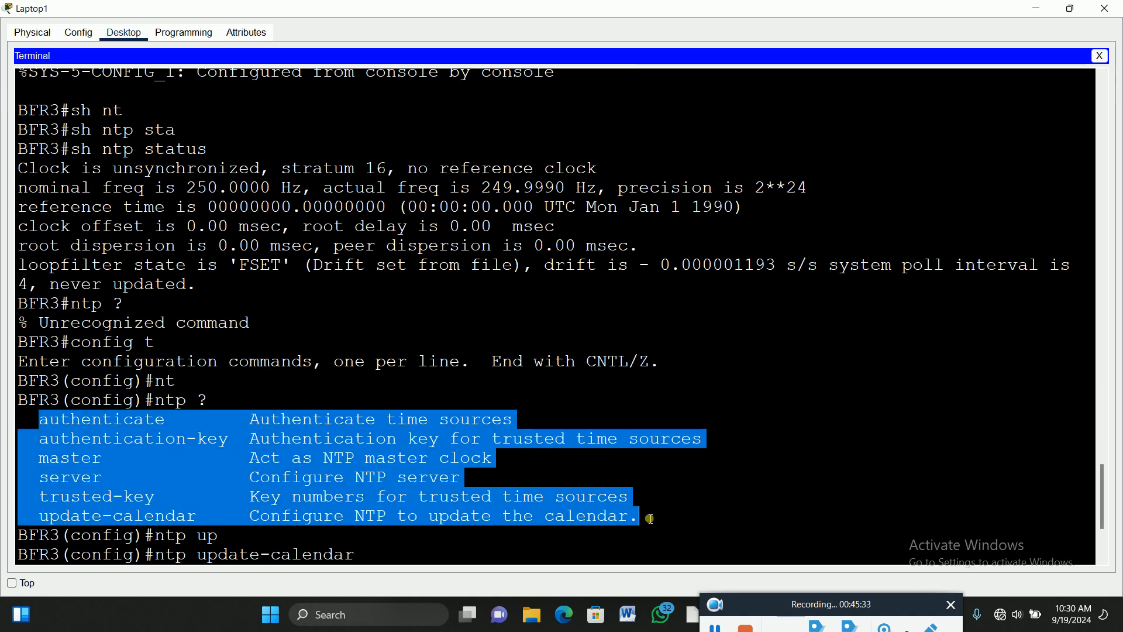
{"action": "key", "text": "ctrl+v"}
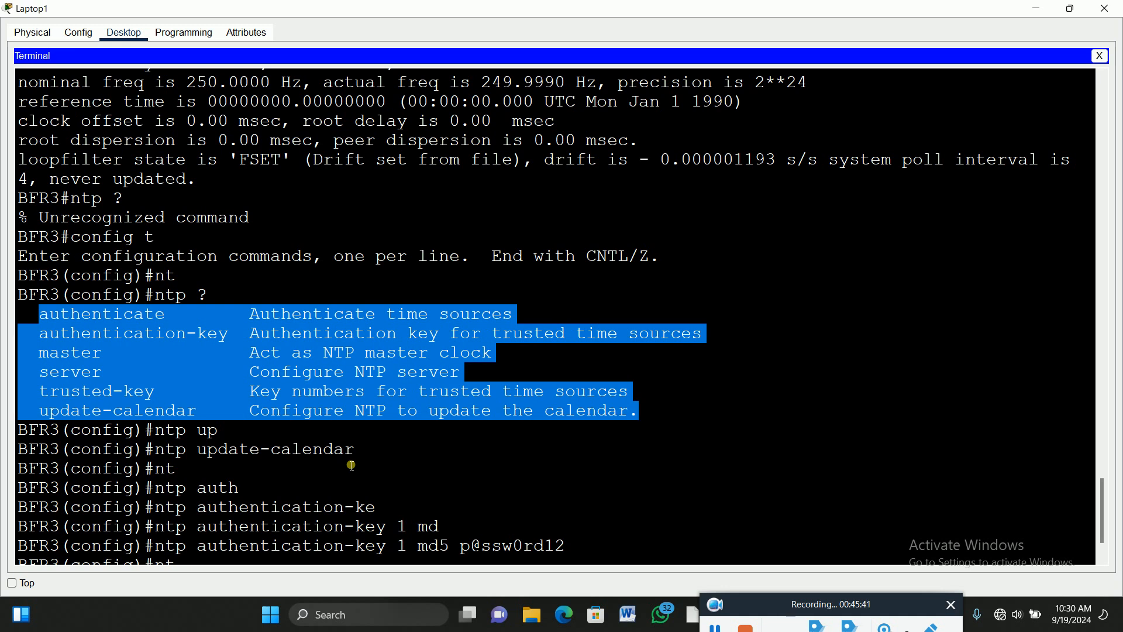
{"action": "scroll", "coordinate": [356, 455], "scroll_direction": "down", "scroll_amount": 1}
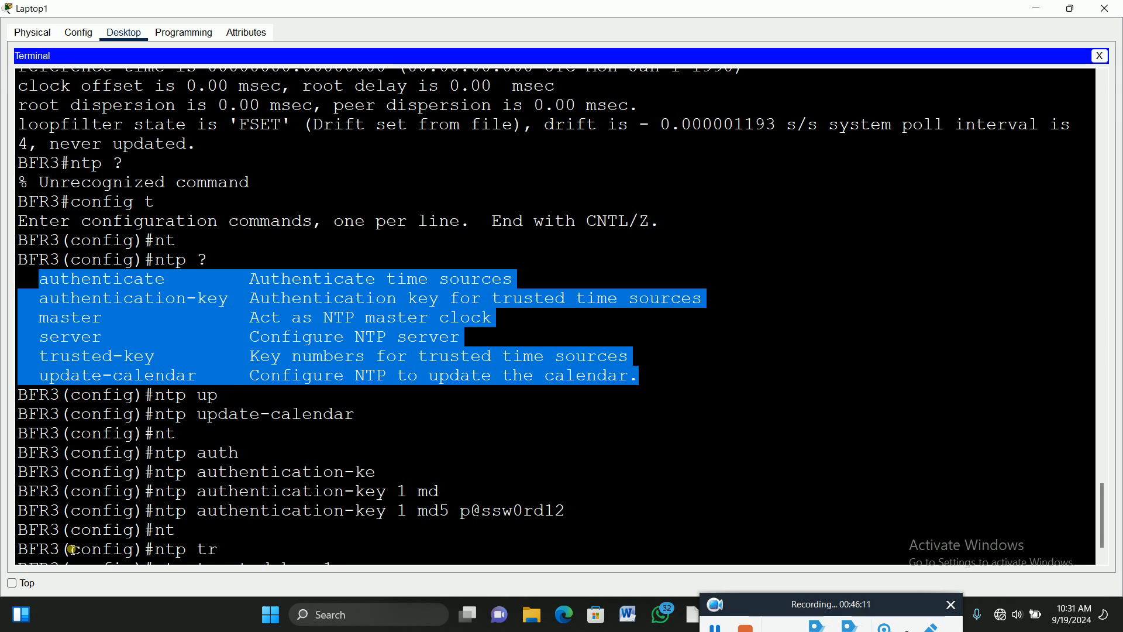
{"action": "left_click_drag", "start_coordinate": [357, 417], "coordinate": [160, 419]}
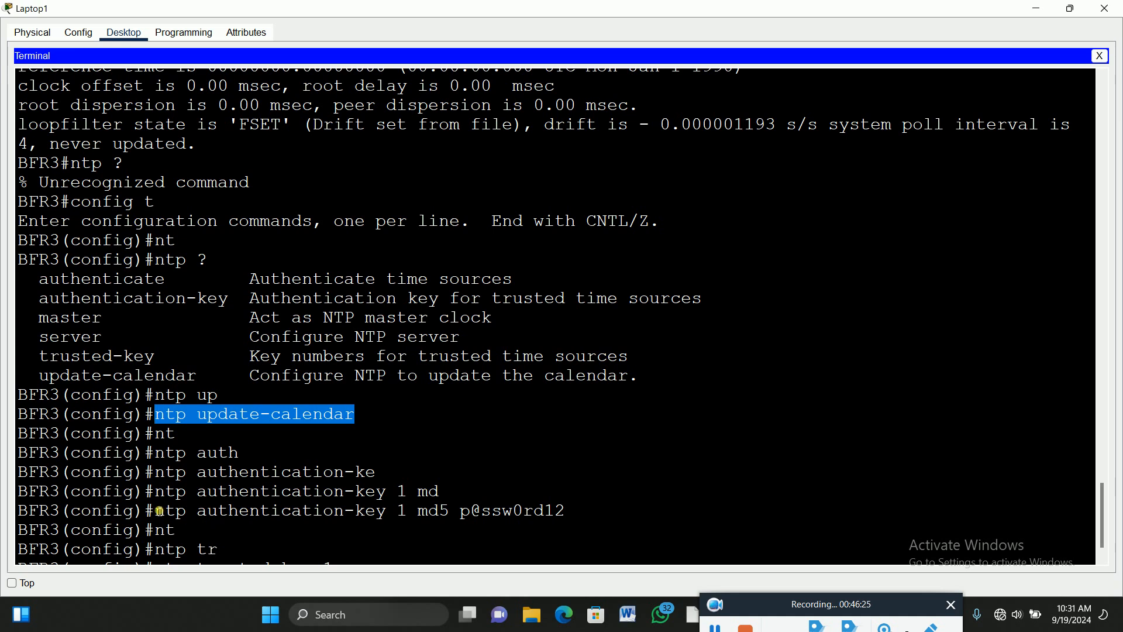
{"action": "left_click_drag", "start_coordinate": [156, 514], "coordinate": [569, 523]}
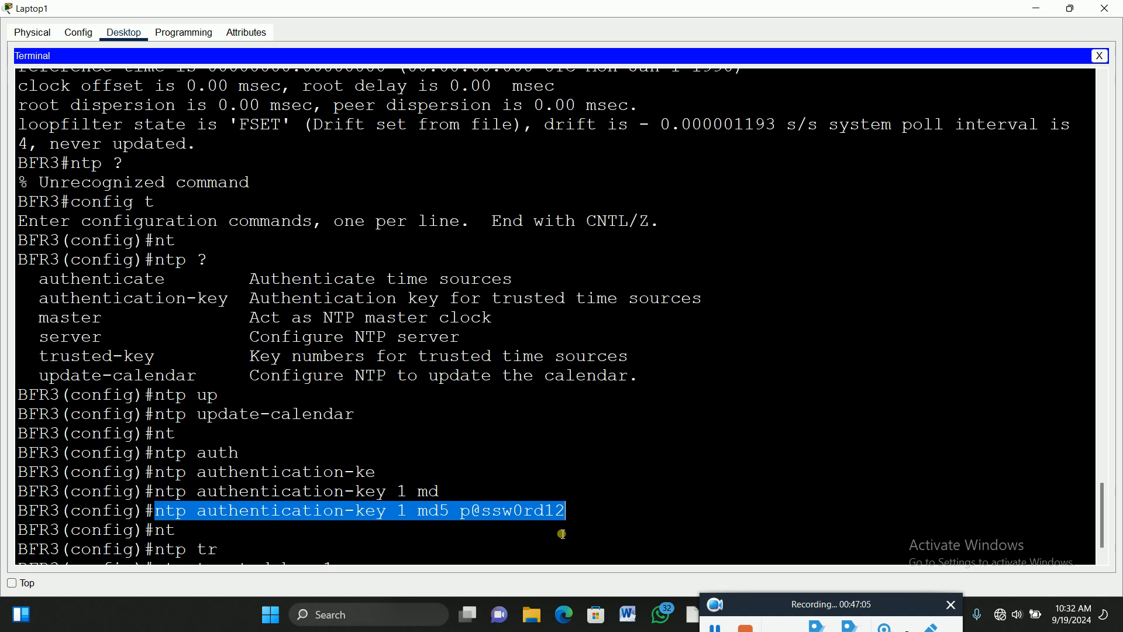
{"action": "scroll", "coordinate": [560, 530], "scroll_direction": "down", "scroll_amount": 1}
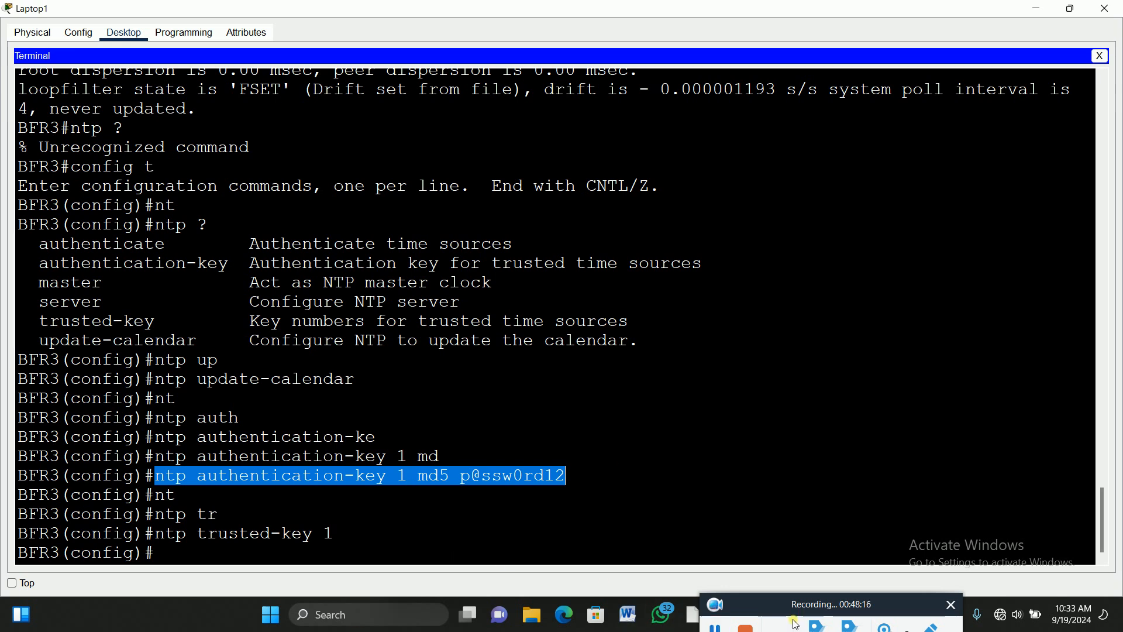
{"action": "left_click", "coordinate": [720, 626]}
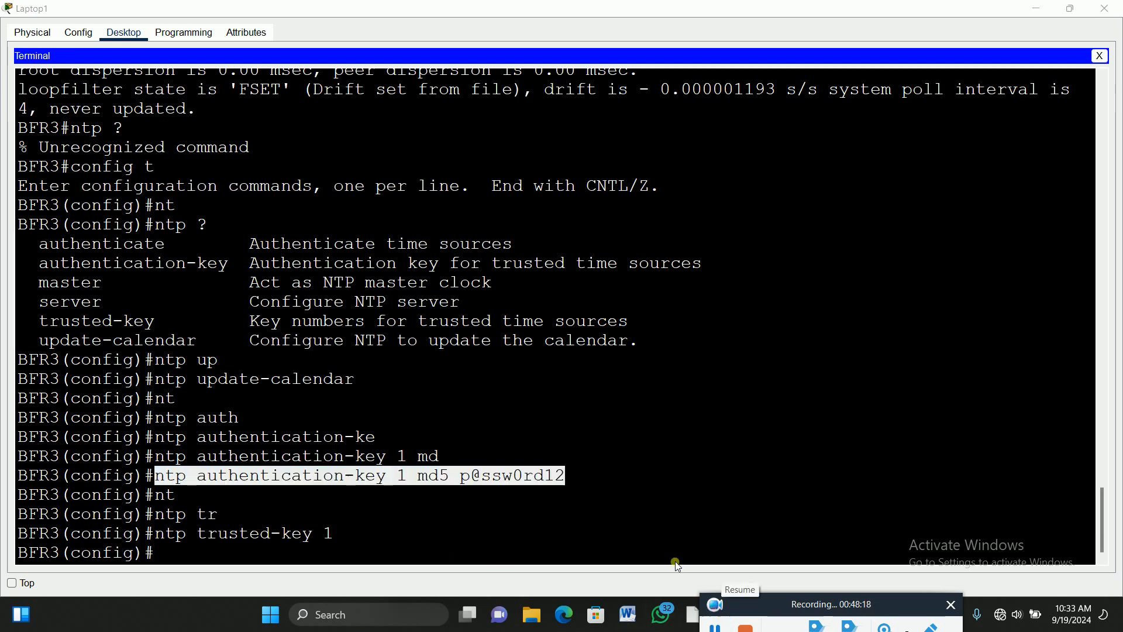
{"action": "left_click", "coordinate": [371, 502]}
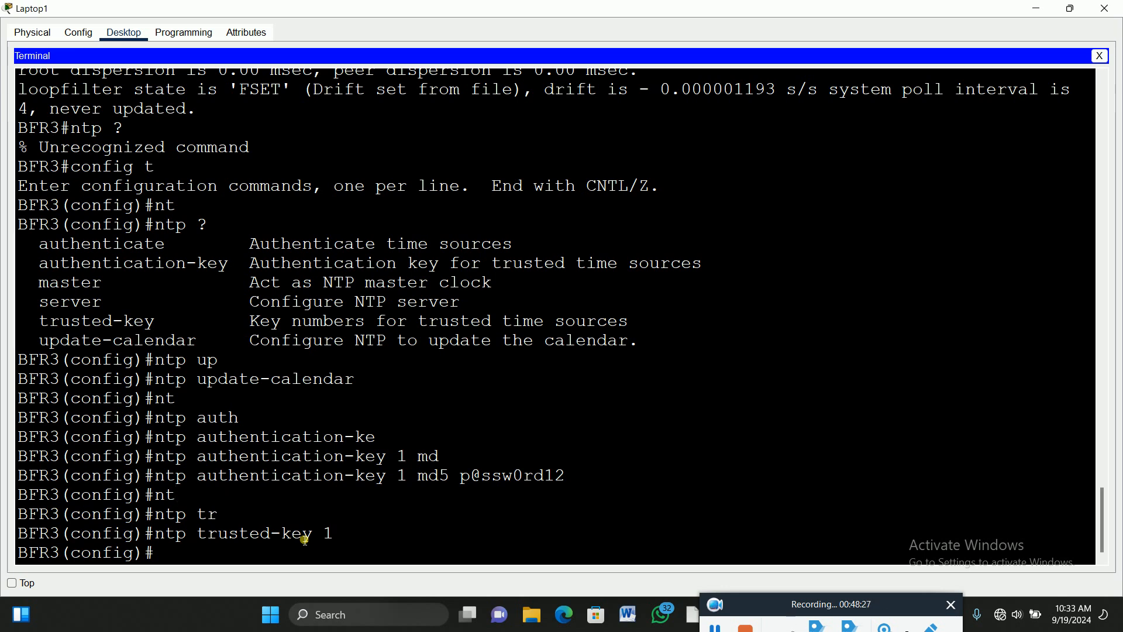
{"action": "left_click_drag", "start_coordinate": [201, 349], "coordinate": [197, 350]}
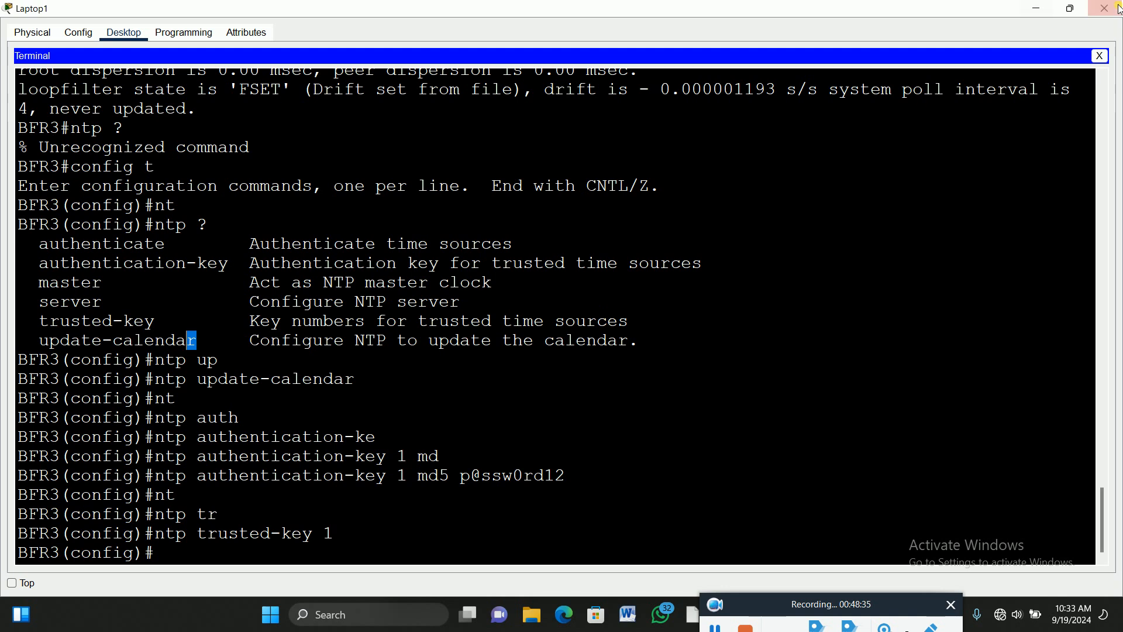
Go to BFNTP-SERVER's NTP service and step the time's hour to 11.
{"action": "left_click", "coordinate": [1071, 9]}
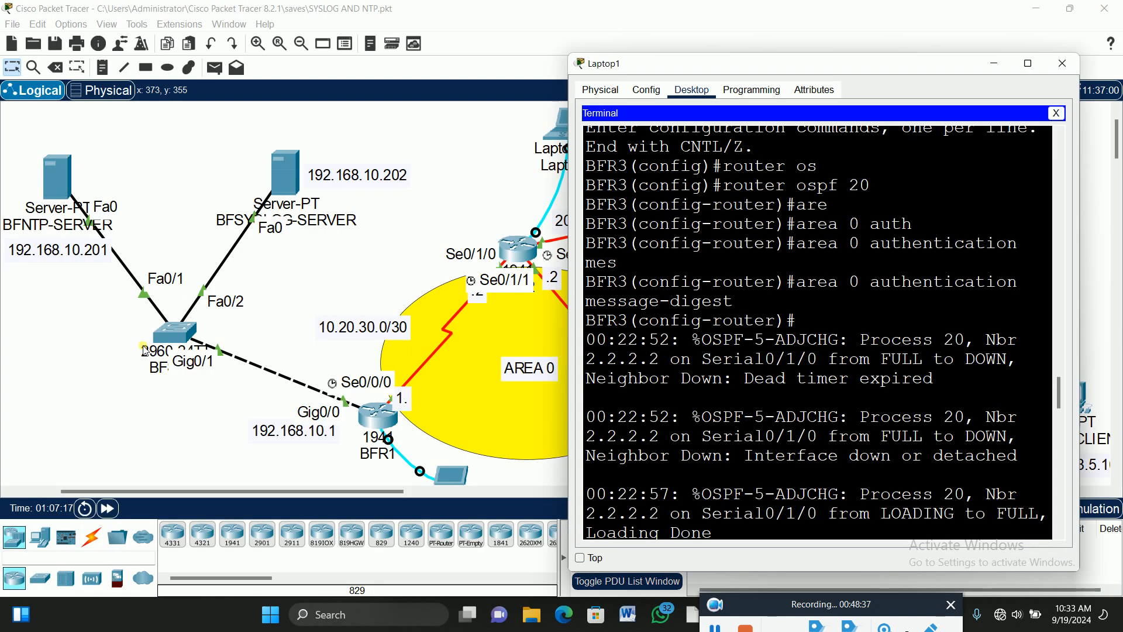
{"action": "left_click", "coordinate": [57, 181]}
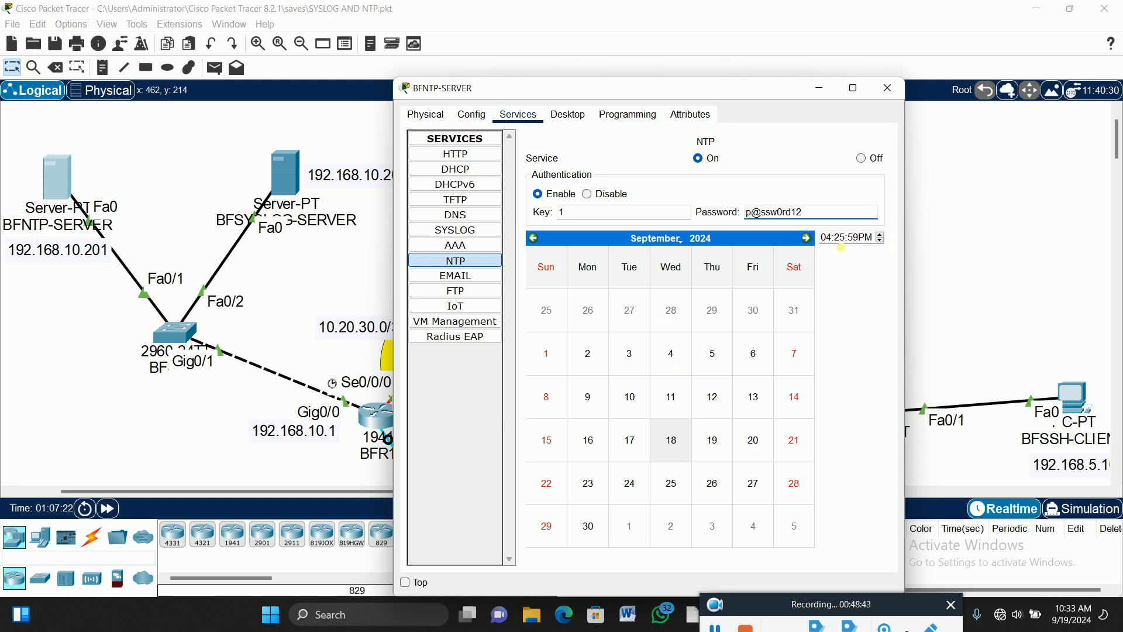
{"action": "left_click", "coordinate": [831, 237]}
{"action": "left_click", "coordinate": [880, 241]}
{"action": "left_click", "coordinate": [881, 241]}
{"action": "left_click", "coordinate": [881, 241]}
{"action": "left_click", "coordinate": [881, 241]}
{"action": "left_click", "coordinate": [881, 240]}
{"action": "left_click", "coordinate": [881, 240]}
Adjust the NTP time's minutes and switch it from PM to AM.
{"action": "left_click", "coordinate": [840, 237]}
{"action": "left_click", "coordinate": [882, 236]}
{"action": "left_click", "coordinate": [881, 237]}
{"action": "left_click", "coordinate": [881, 238]}
{"action": "left_click", "coordinate": [881, 237]}
{"action": "left_click", "coordinate": [881, 237]}
{"action": "left_click", "coordinate": [881, 238]}
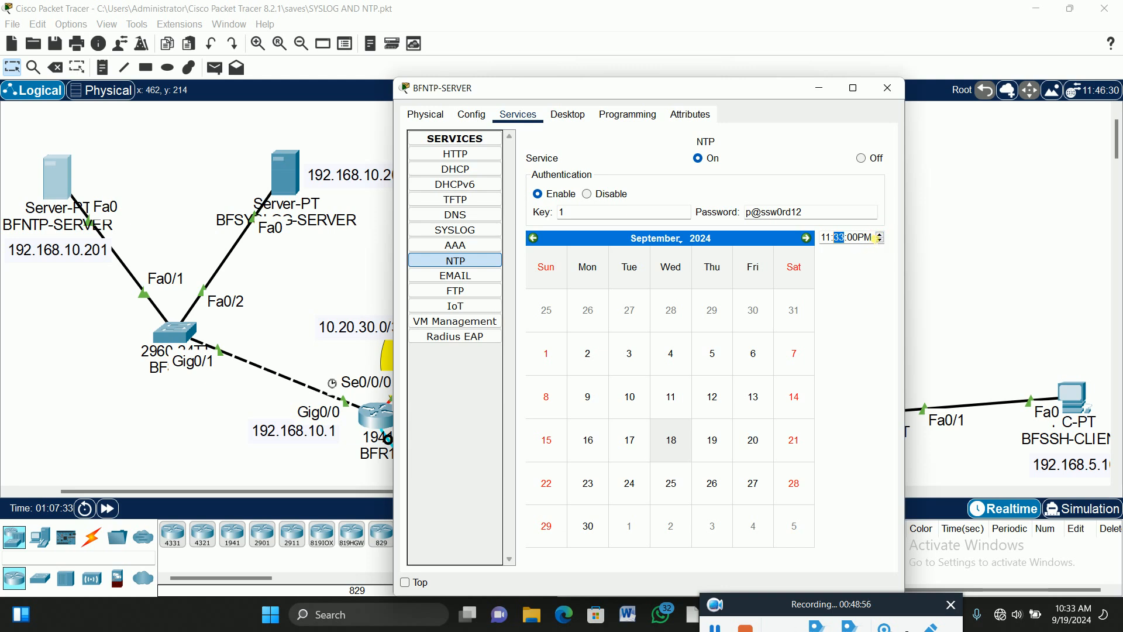
{"action": "left_click", "coordinate": [875, 238]}
{"action": "left_click", "coordinate": [870, 237]}
{"action": "left_click", "coordinate": [881, 235]}
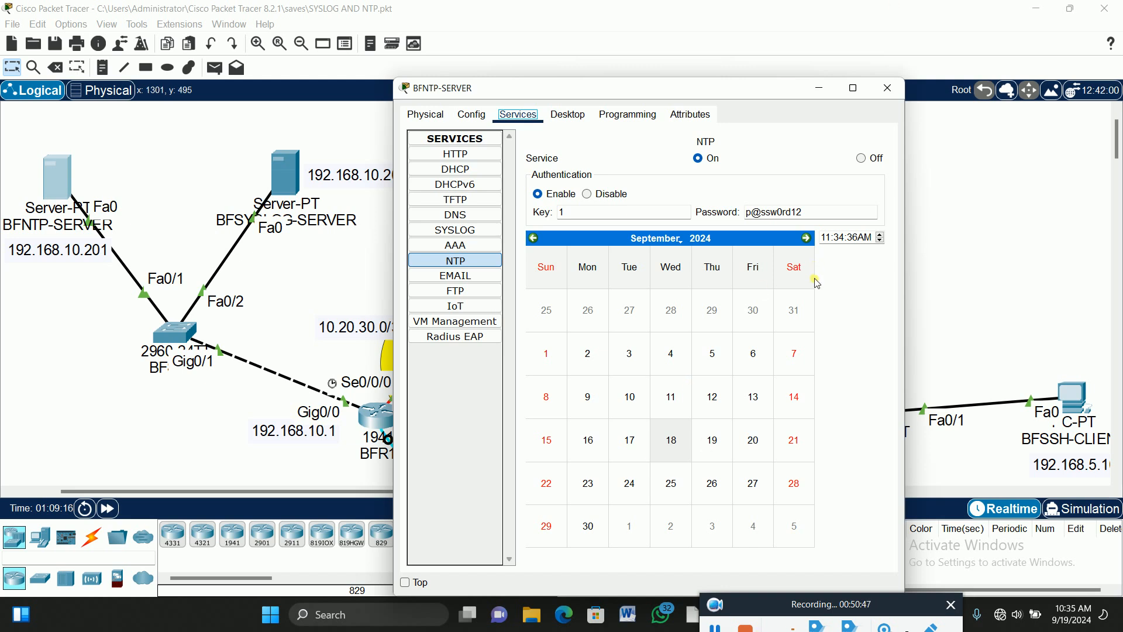
Return to BFR1's console and list the clock command's options.
{"action": "left_click", "coordinate": [389, 432]}
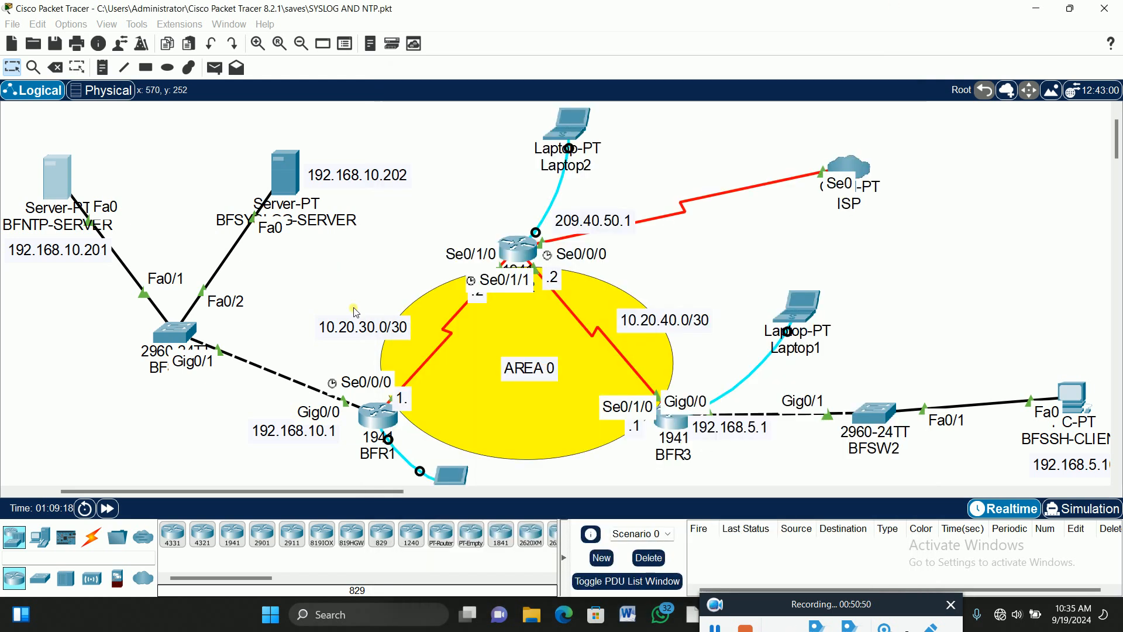
{"action": "left_click", "coordinate": [452, 475]}
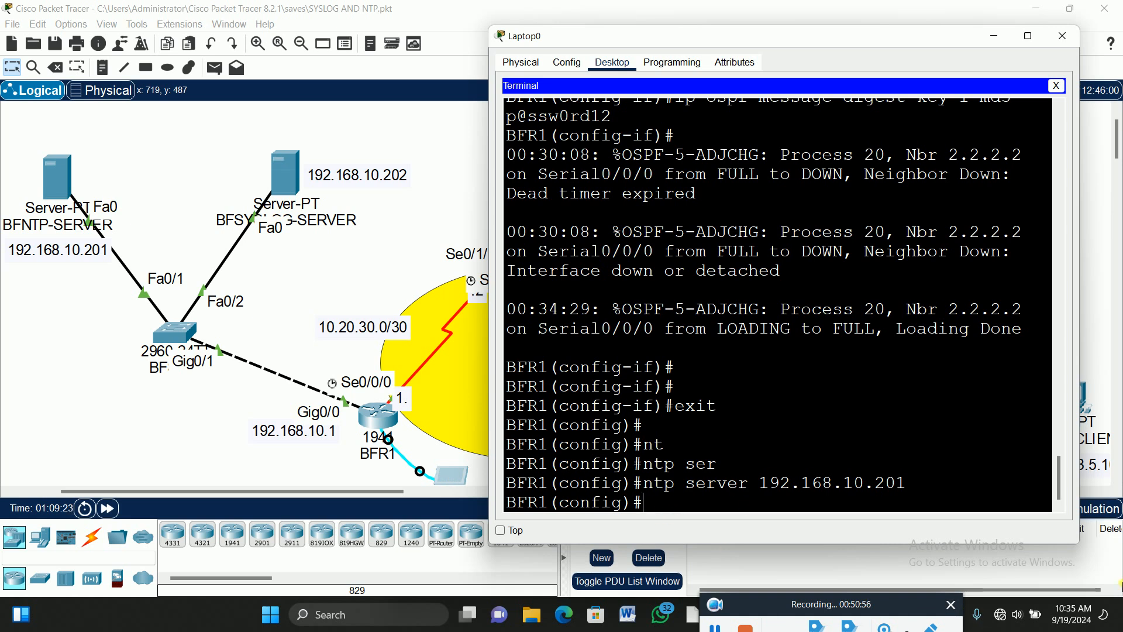
{"action": "type", "text": "clo"}
{"action": "key", "text": "Tab"}
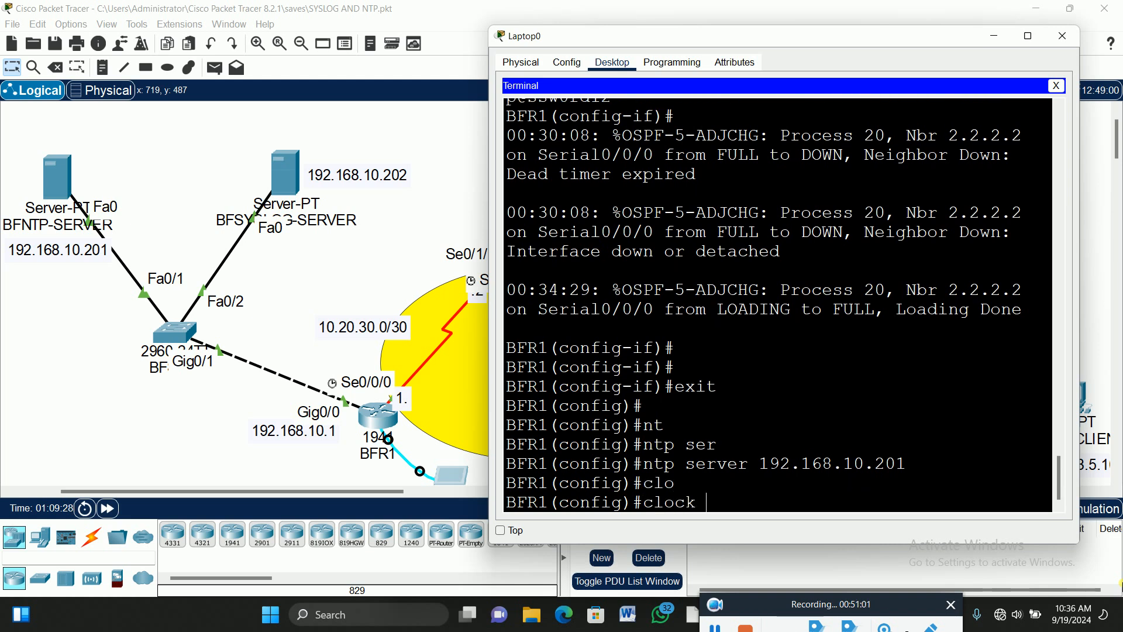
{"action": "type", "text": "?"}
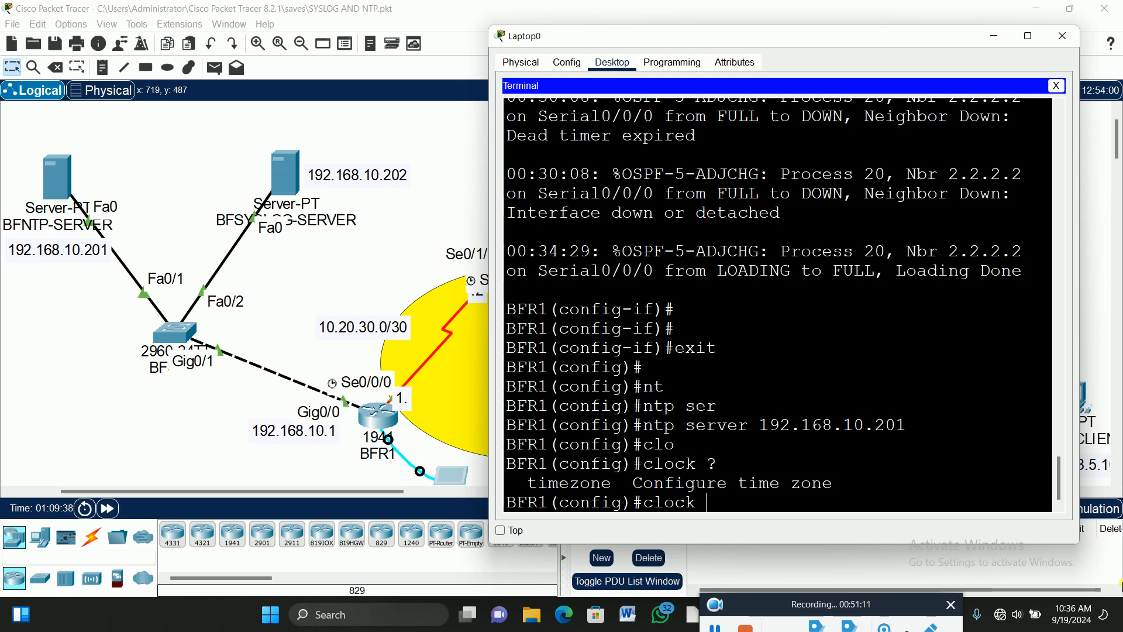
{"action": "key", "text": "BackSpace"}
{"action": "key", "text": "BackSpace"}
{"action": "key", "text": "BackSpace"}
{"action": "key", "text": "BackSpace"}
{"action": "key", "text": "BackSpace"}
{"action": "key", "text": "BackSpace"}
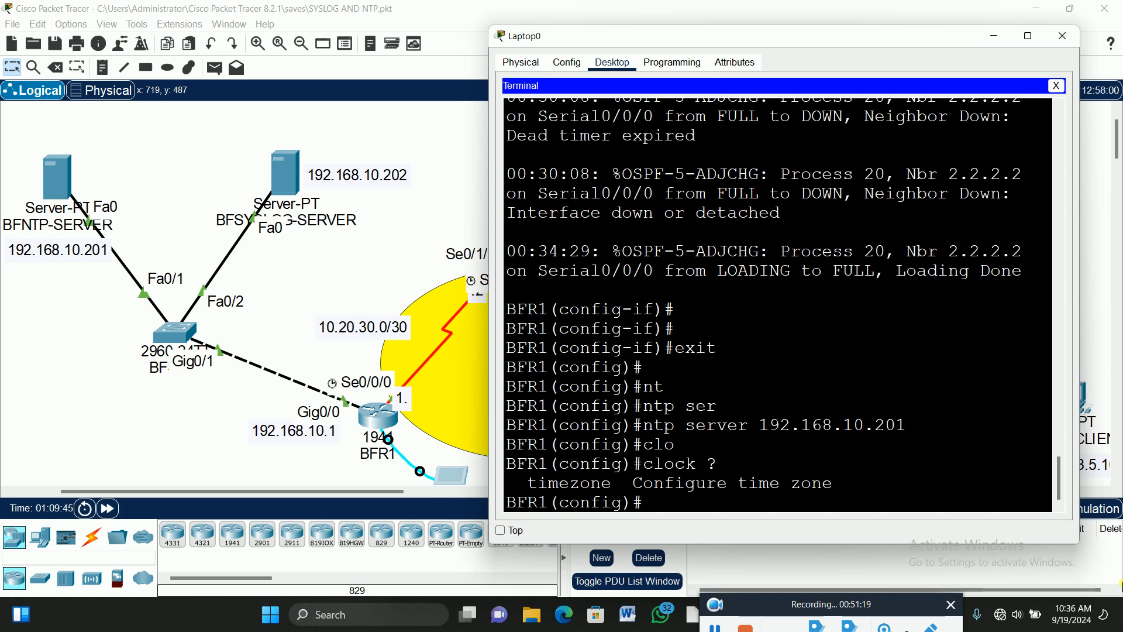
Exit configuration mode and show BFR1's clock, 16:28:31 UTC Wed Sep 18 2024.
{"action": "type", "text": "exit"}
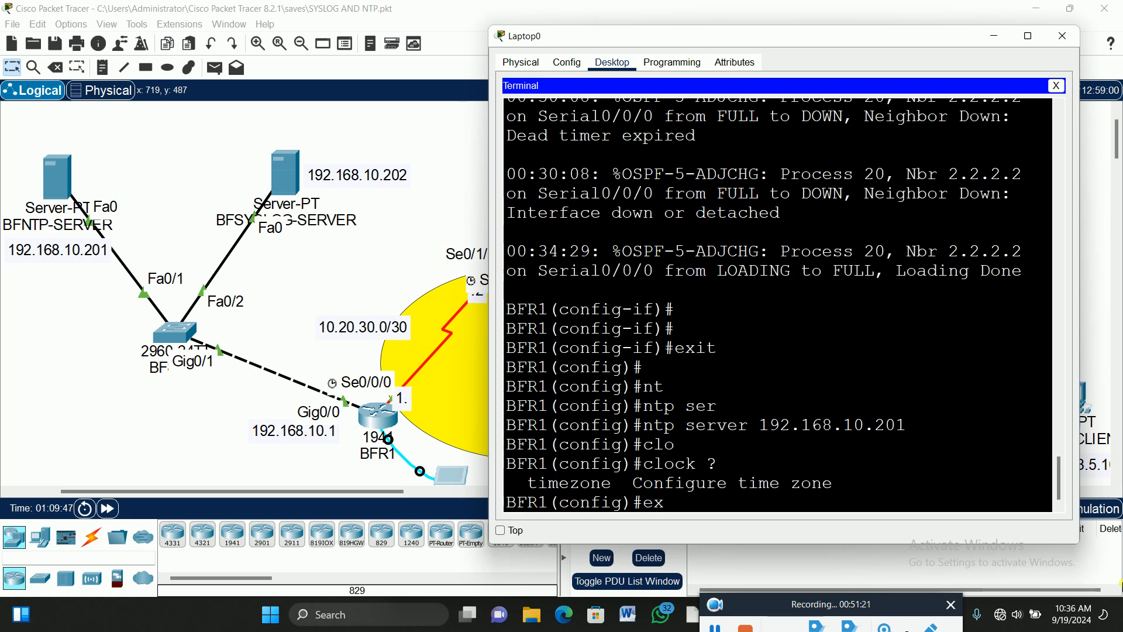
{"action": "key", "text": "Return"}
{"action": "type", "text": "sh clo"}
{"action": "key", "text": "Tab"}
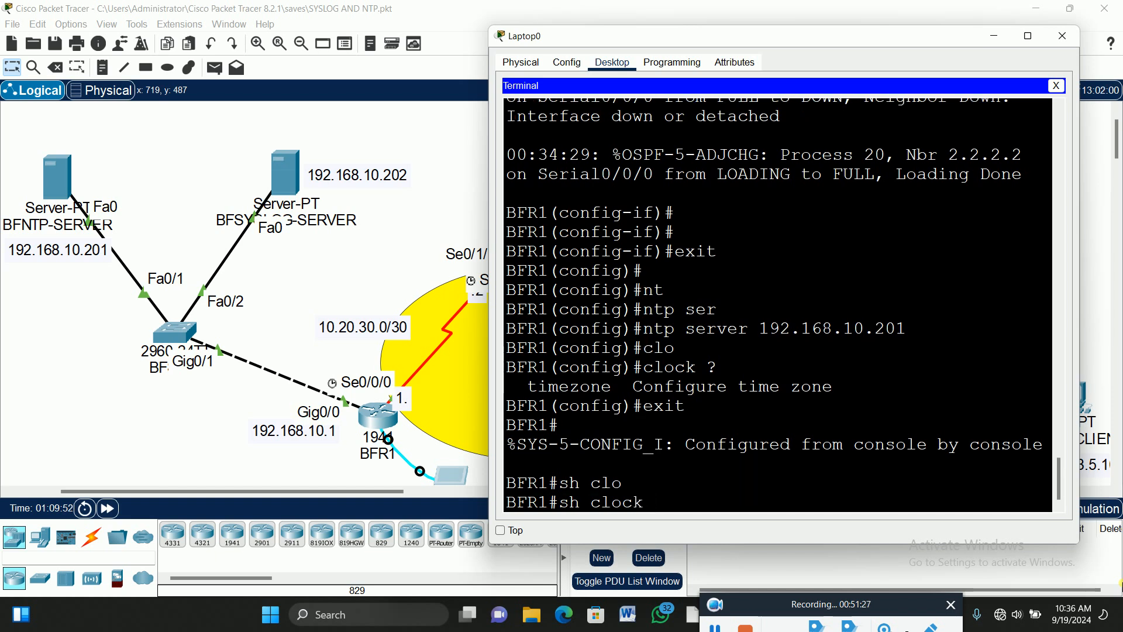
{"action": "key", "text": "Return"}
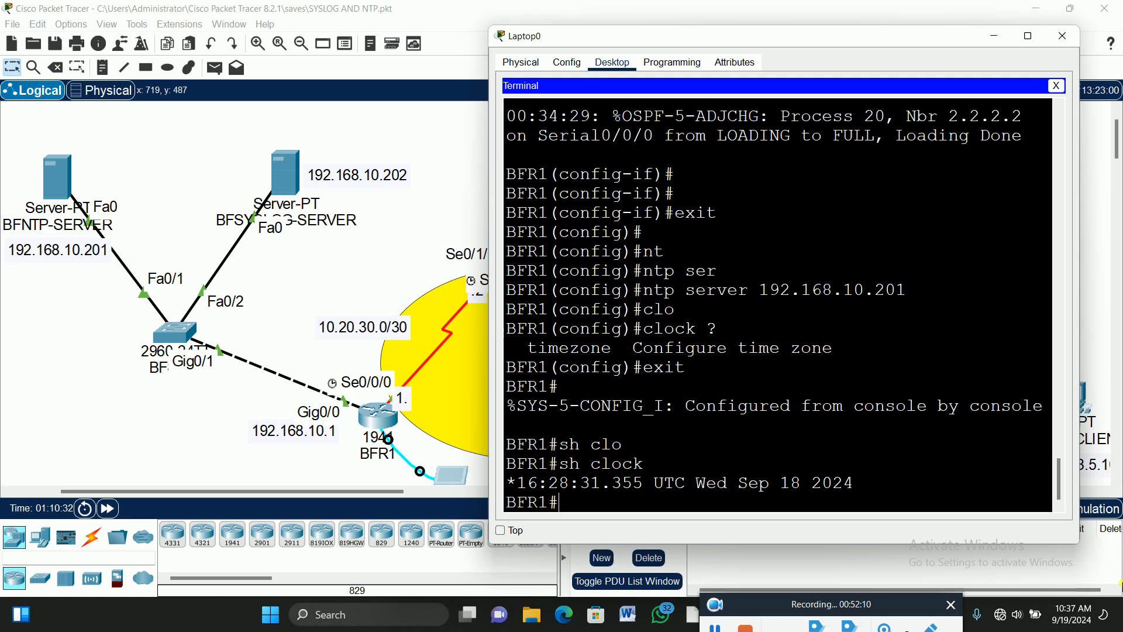
Enter global configuration on BFR1 and query help for clock timezone's expected name.
{"action": "type", "text": "config t"}
{"action": "key", "text": "Return"}
{"action": "type", "text": "clo"}
{"action": "key", "text": "Tab"}
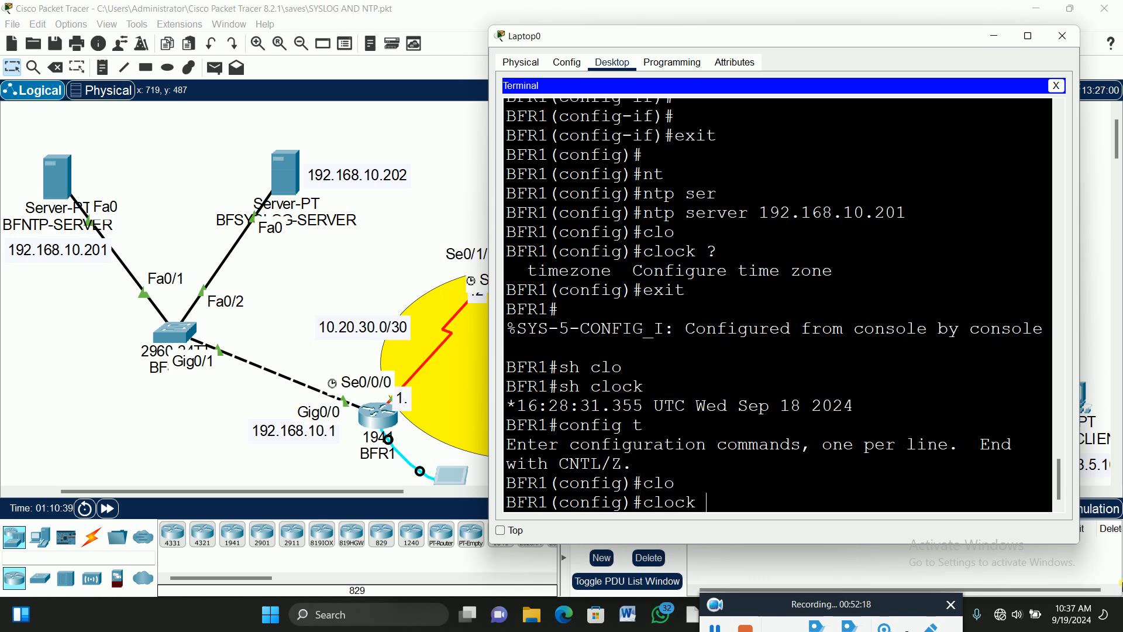
{"action": "type", "text": "?"}
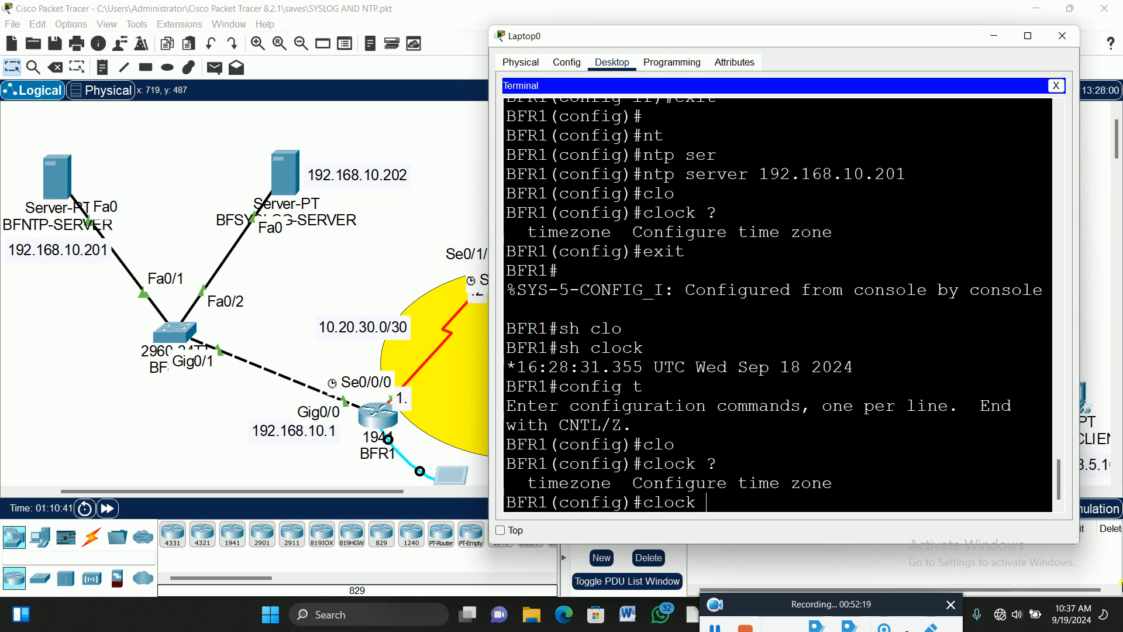
{"action": "type", "text": "tin"}
{"action": "key", "text": "BackSpace"}
{"action": "type", "text": "m"}
{"action": "key", "text": "Tab"}
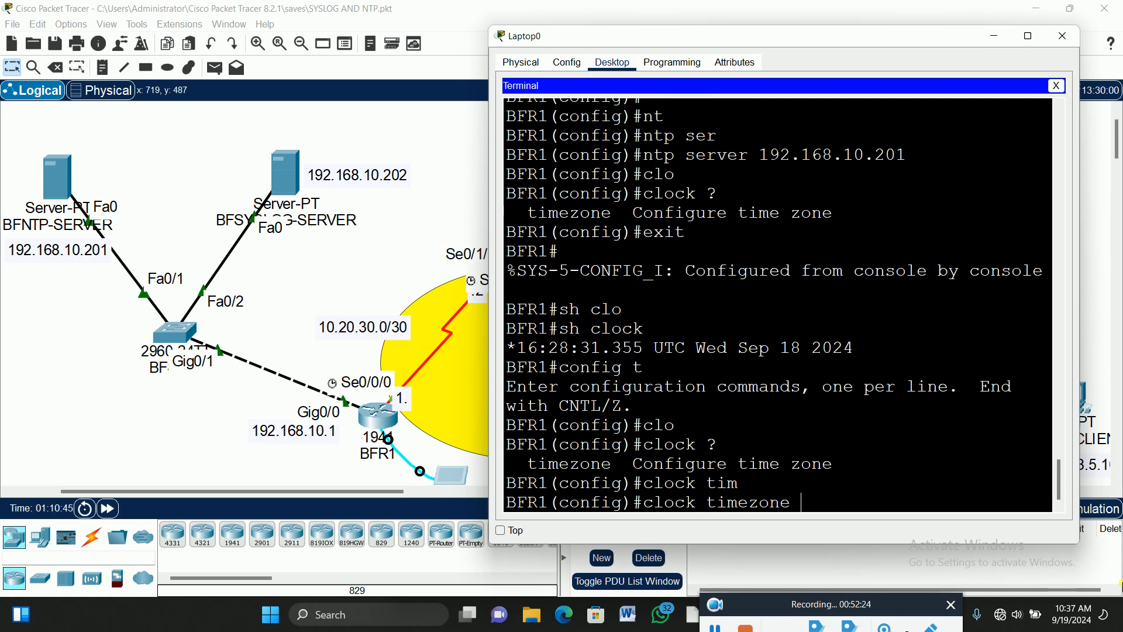
{"action": "type", "text": "?"}
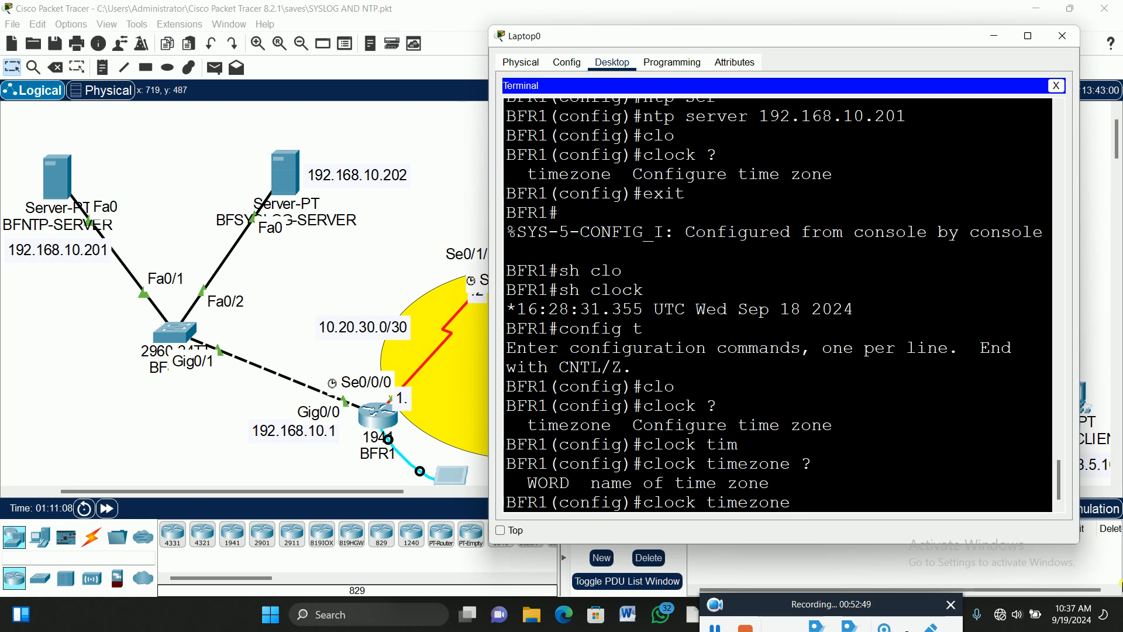
Set BFR1's clock timezone to Ghana with a 10-hour, 39-minute offset.
{"action": "type", "text": "Ghana "}
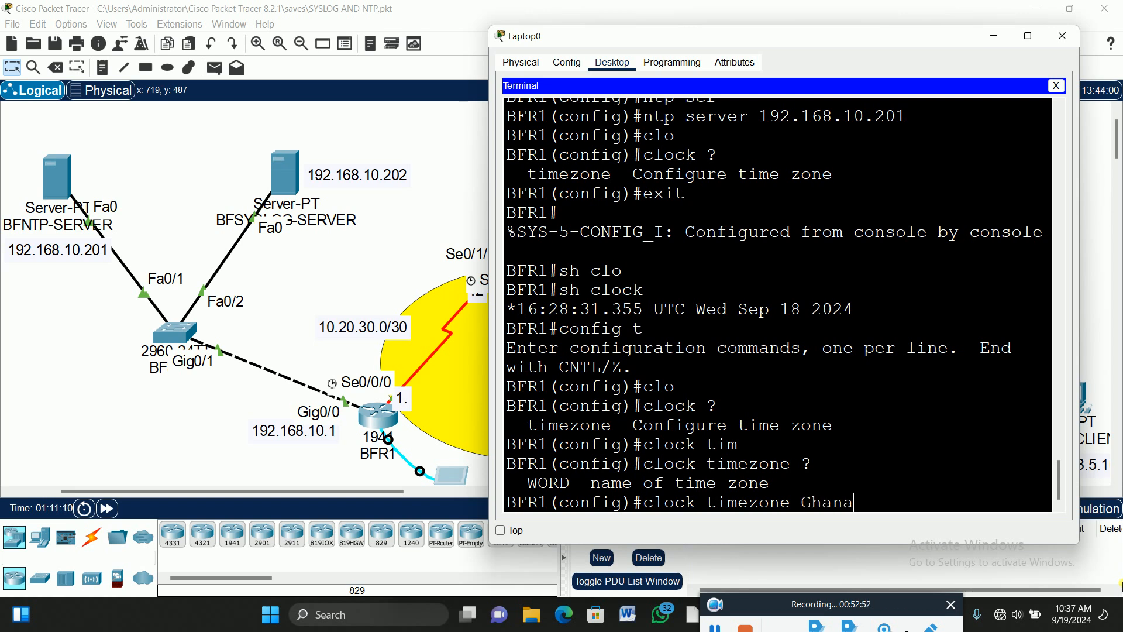
{"action": "type", "text": "?"}
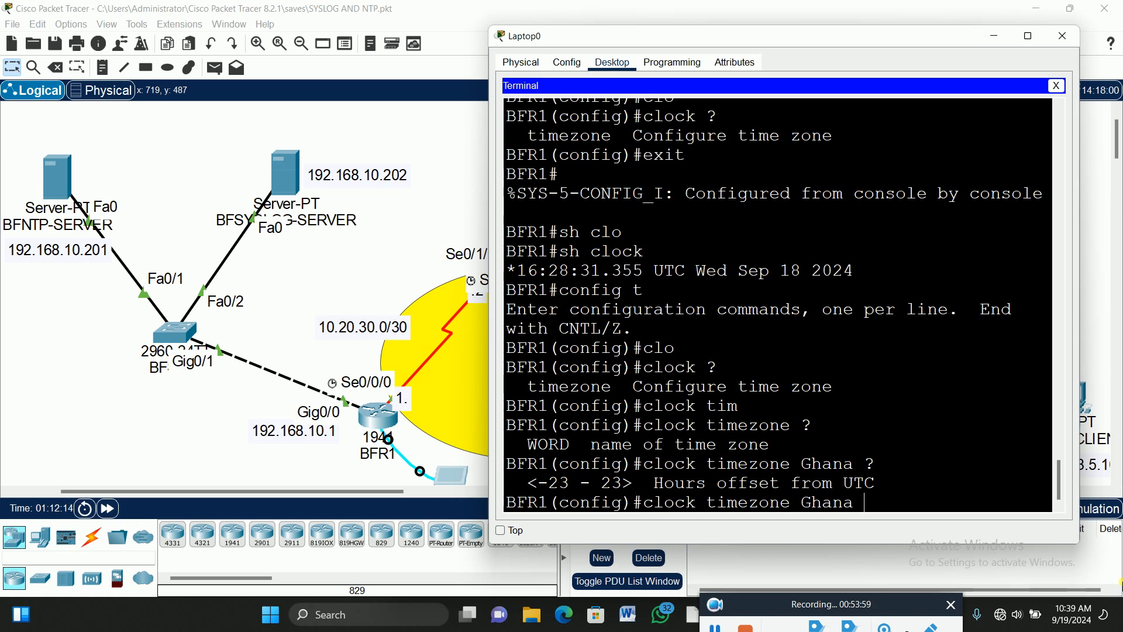
{"action": "type", "text": "24 ?"}
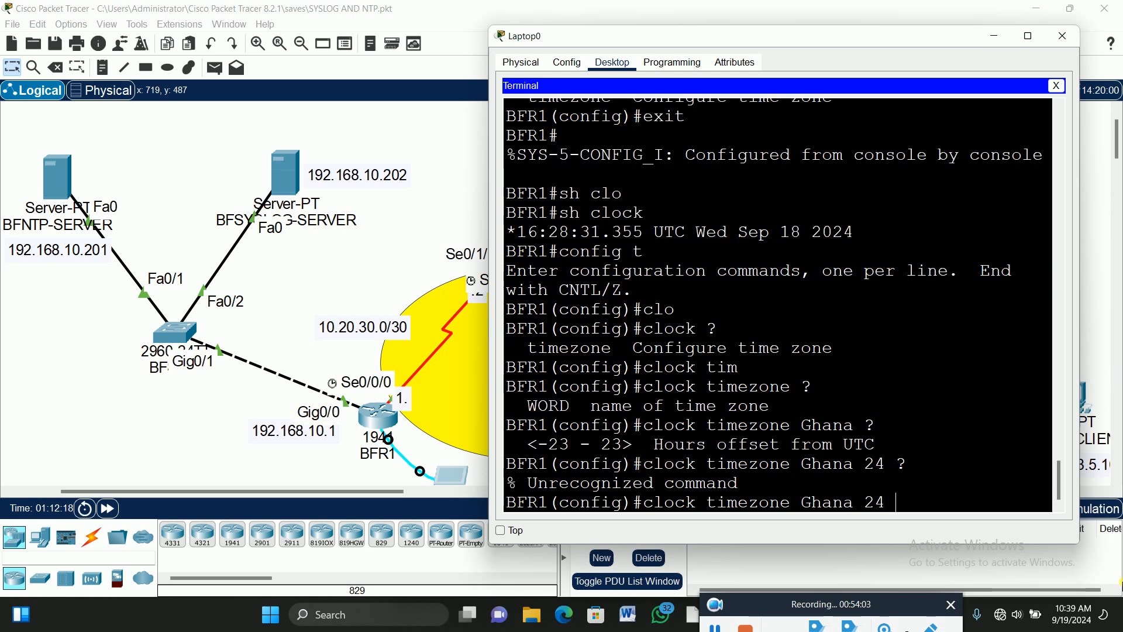
{"action": "key", "text": "BackSpace"}
{"action": "key", "text": "BackSpace"}
{"action": "type", "text": "3 ?"}
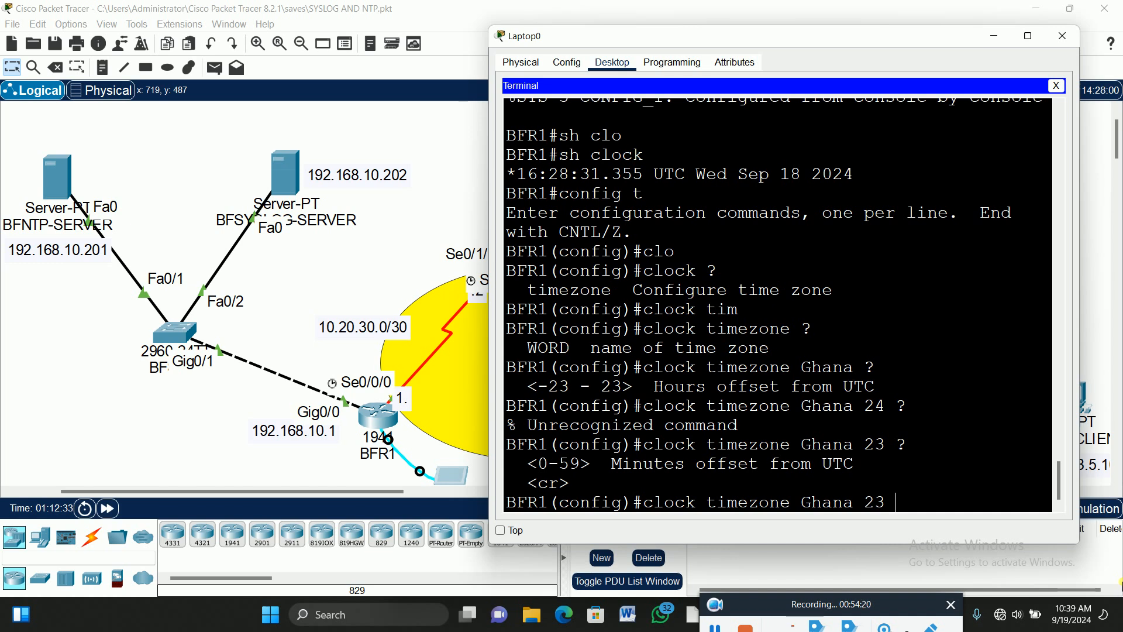
{"action": "key", "text": "BackSpace"}
{"action": "key", "text": "BackSpace"}
{"action": "type", "text": "11"}
{"action": "type", "text": "39 ?"}
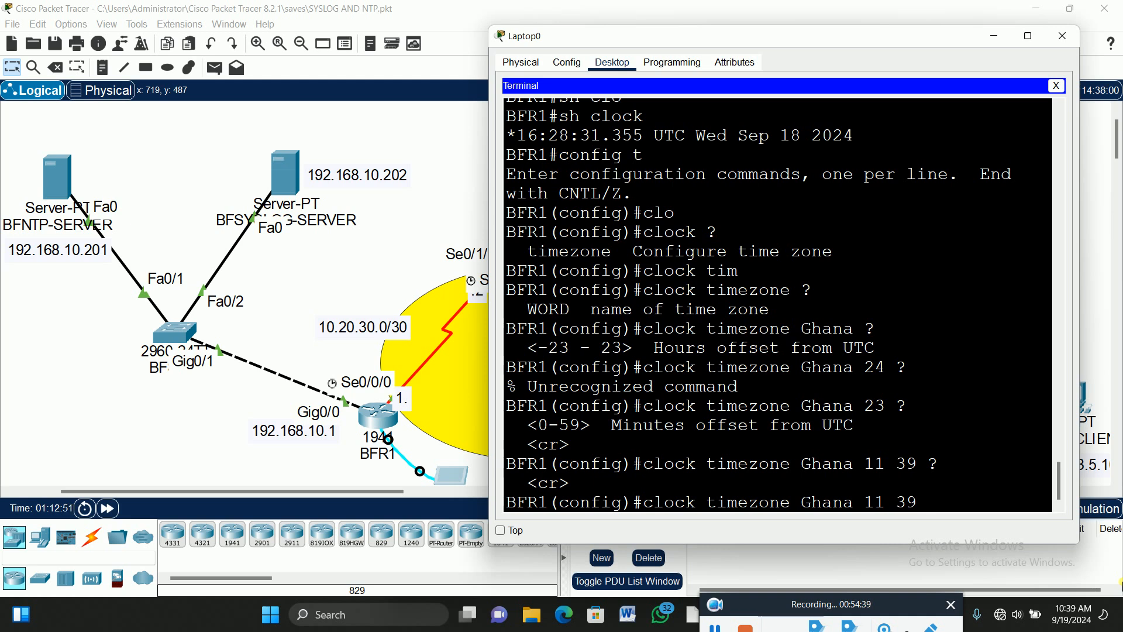
{"action": "key", "text": "BackSpace"}
{"action": "key", "text": "BackSpace"}
{"action": "key", "text": "BackSpace"}
{"action": "key", "text": "BackSpace"}
{"action": "key", "text": "BackSpace"}
{"action": "type", "text": "0"}
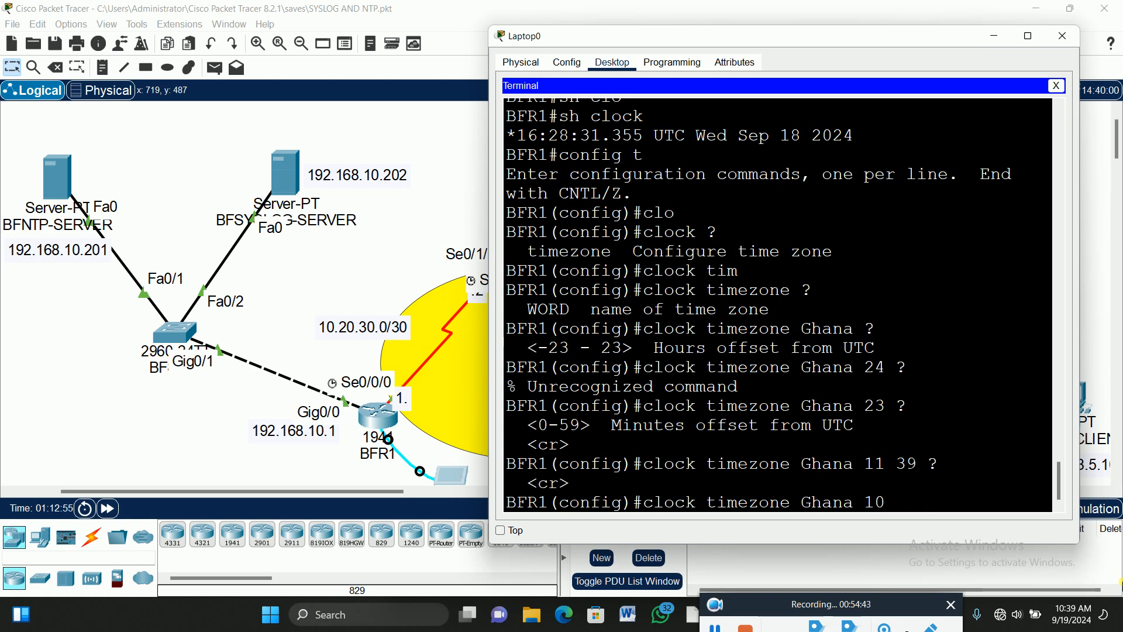
{"action": "type", "text": " 39"}
{"action": "key", "text": "Return"}
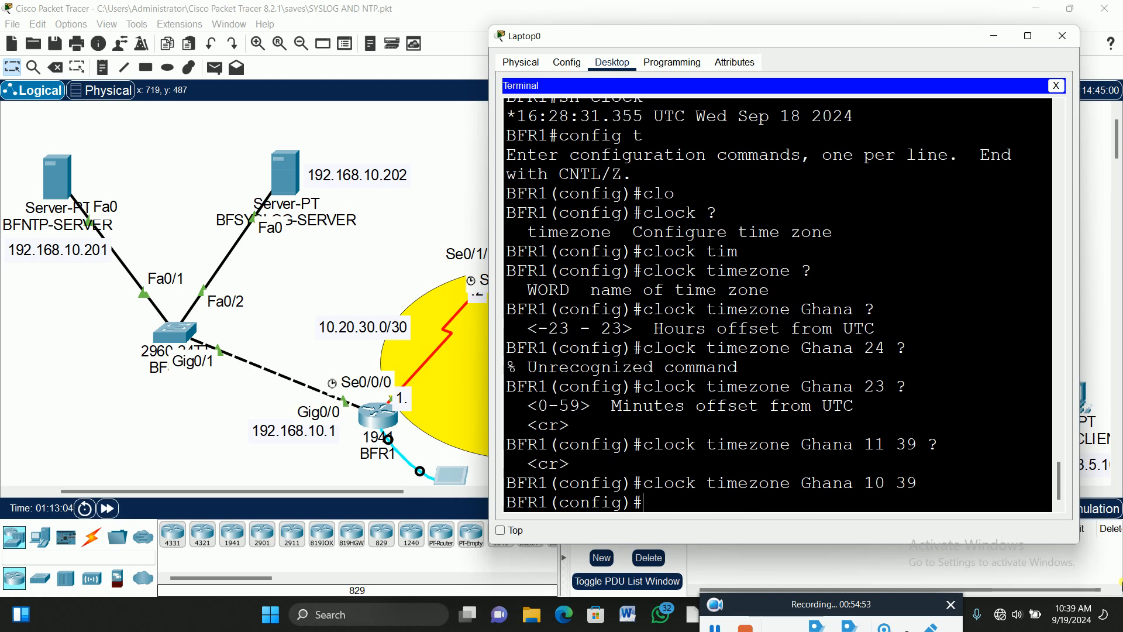
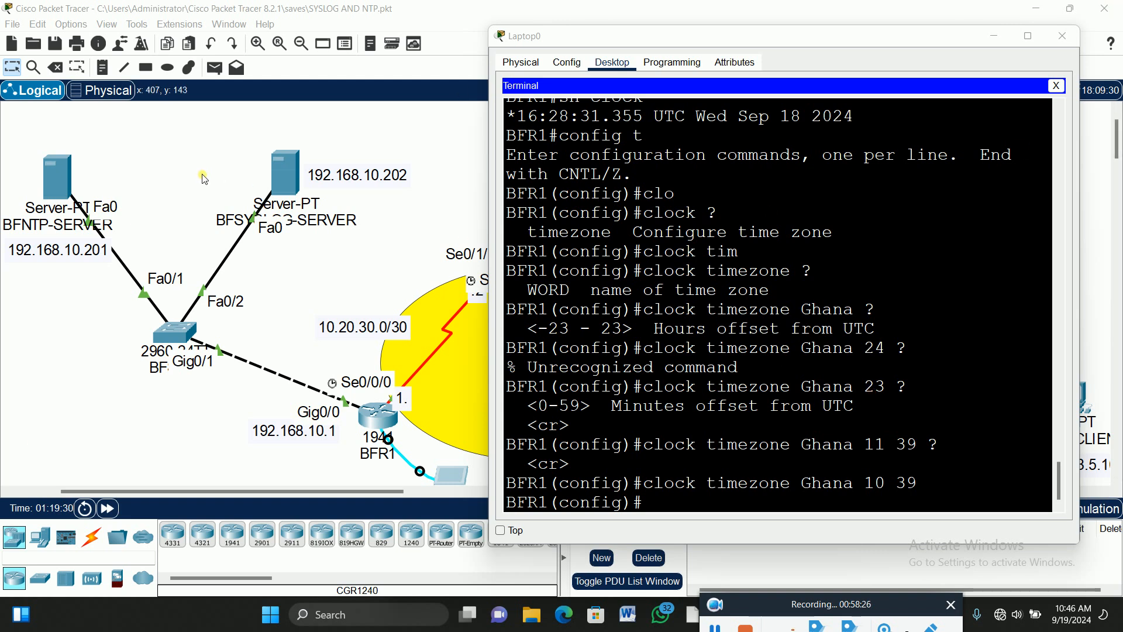
In Laptop0's terminal, list the commands available at BFR1's (config)# prompt with ?
{"action": "left_click", "coordinate": [672, 509]}
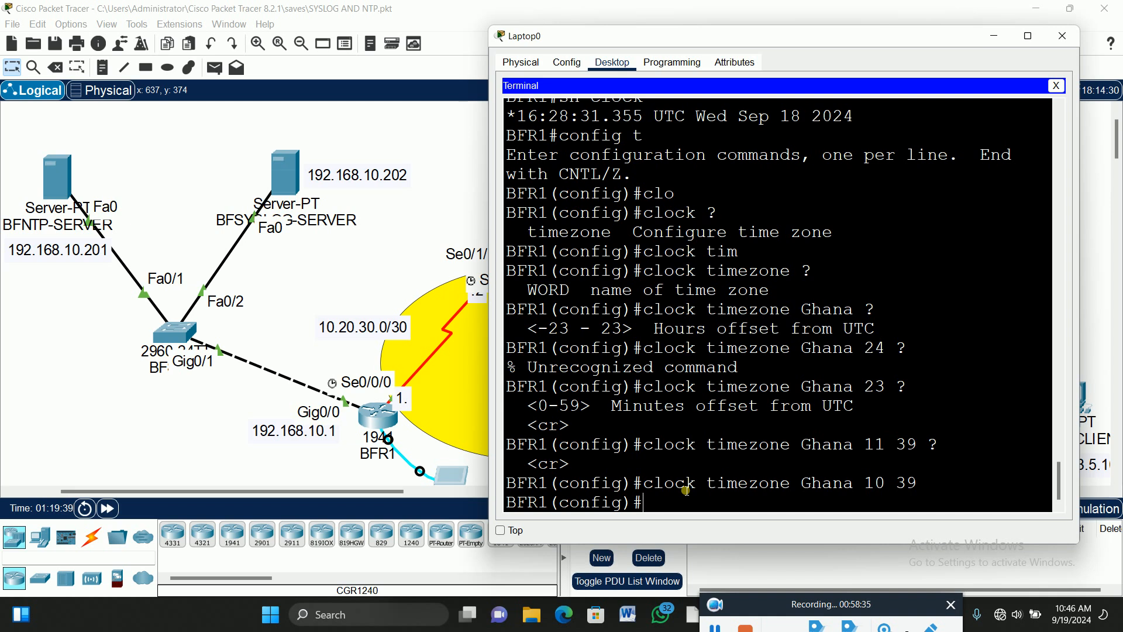
{"action": "type", "text": "?"}
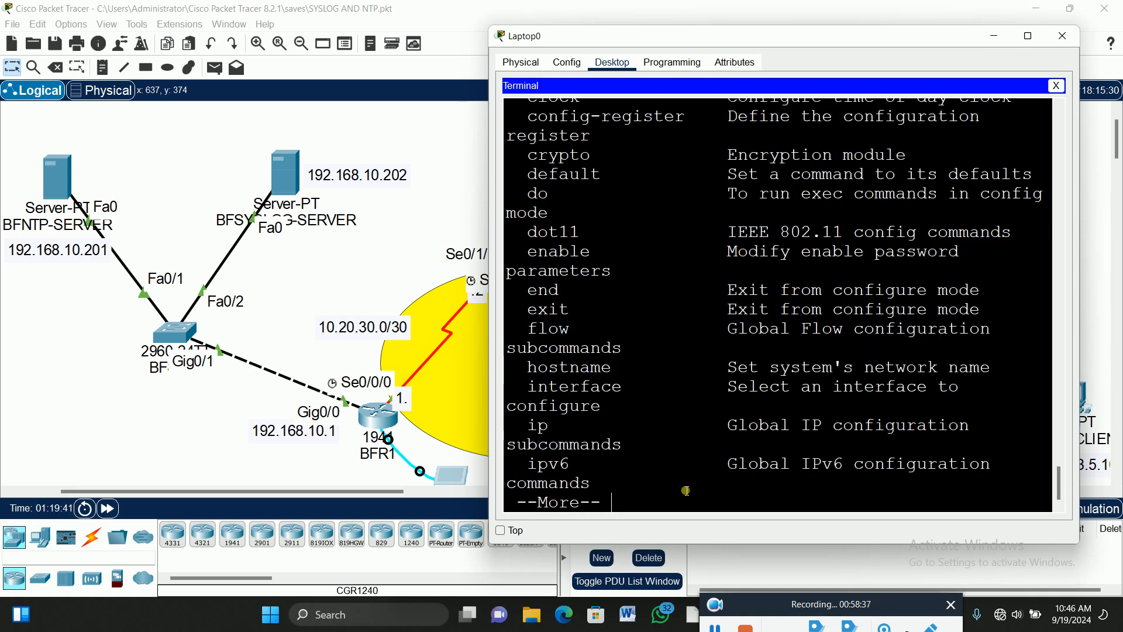
Maximize Laptop0's terminal and page the command list through vpdn-group, highlighting the service line.
{"action": "key", "text": "space"}
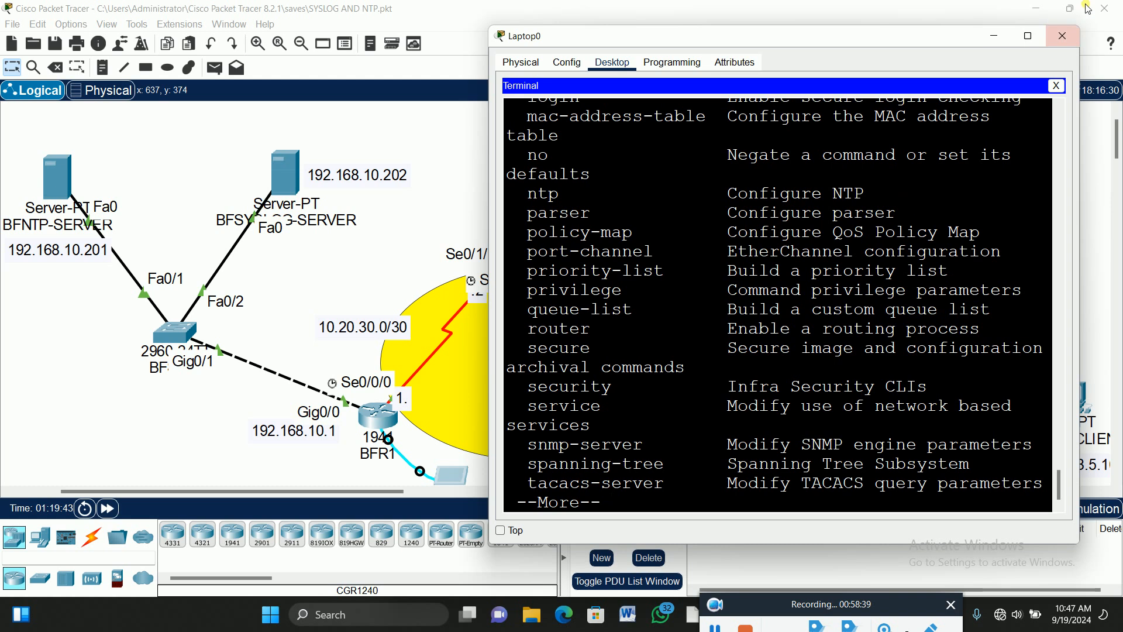
{"action": "left_click", "coordinate": [1028, 35]}
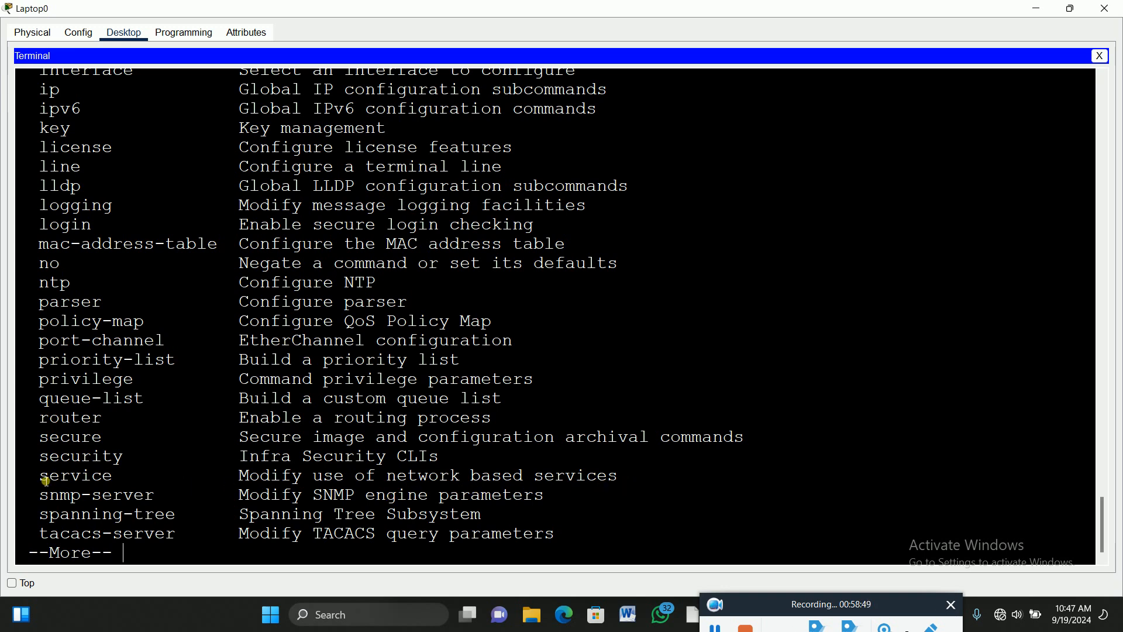
{"action": "key", "text": "space"}
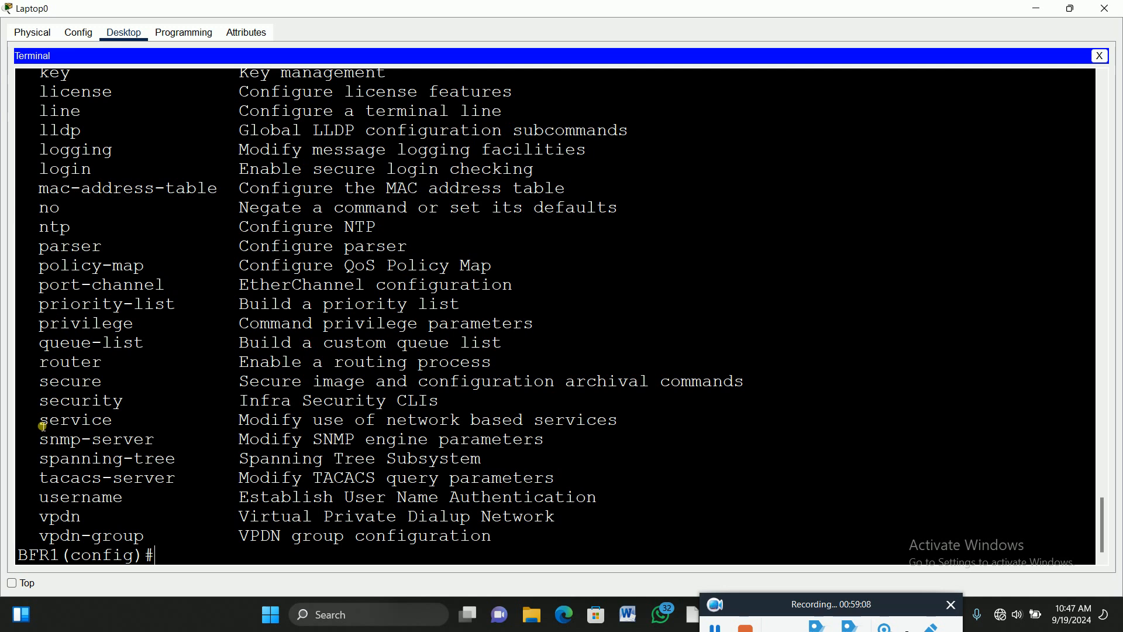
{"action": "left_click_drag", "start_coordinate": [41, 426], "coordinate": [644, 426]}
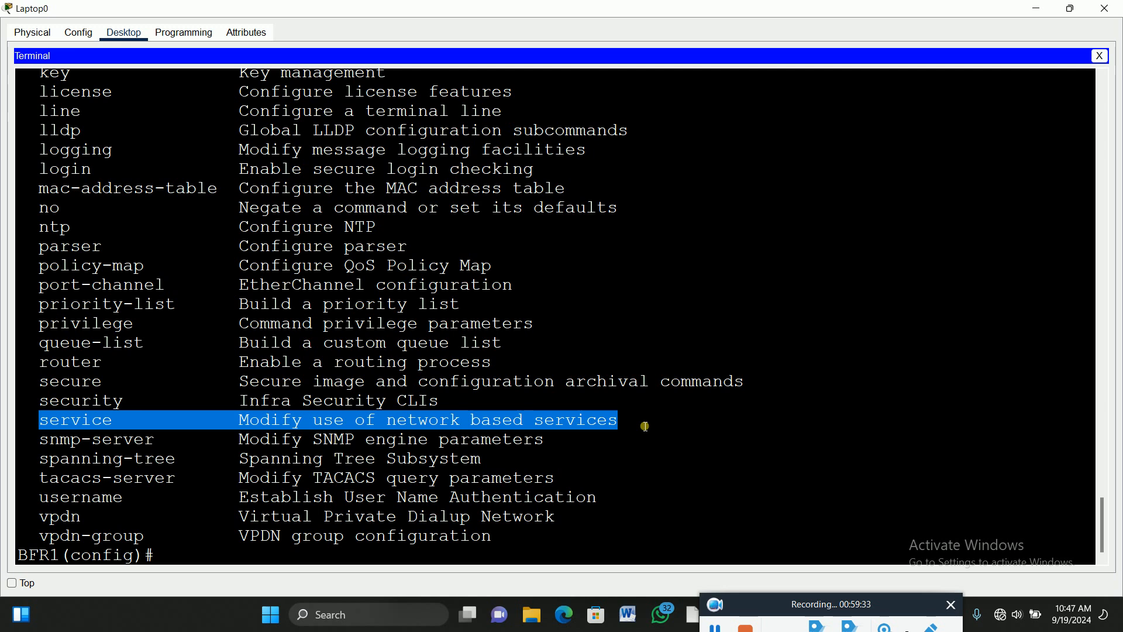
{"action": "left_click", "coordinate": [200, 558]}
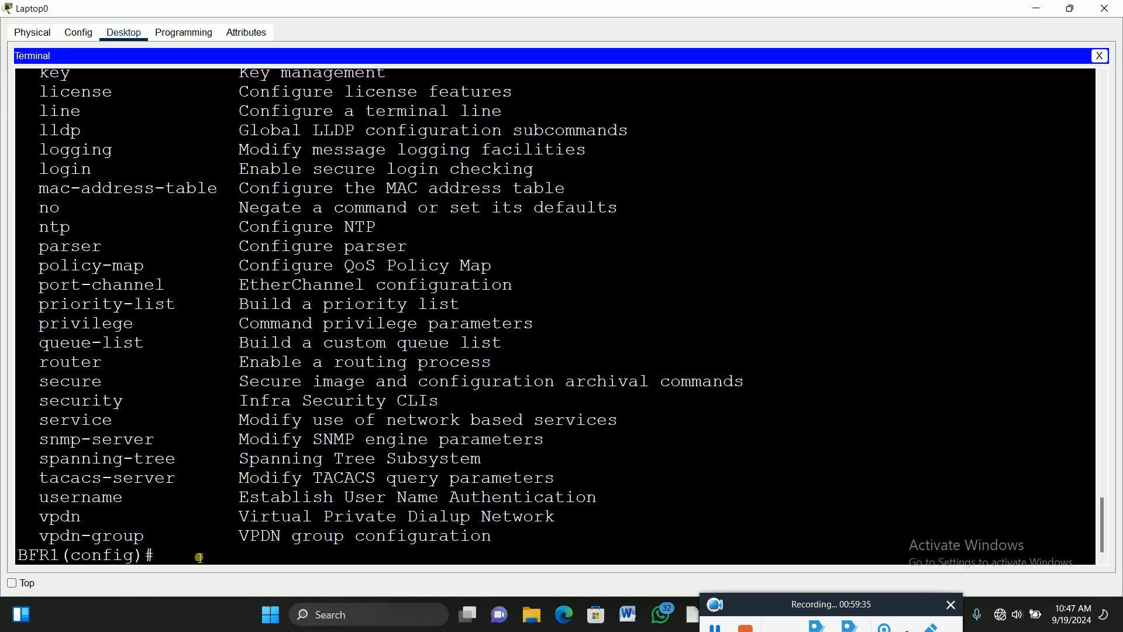
Build 'service timestamps log' on BFR1, using ? help to see the options.
{"action": "type", "text": "servi"}
{"action": "key", "text": "Tab"}
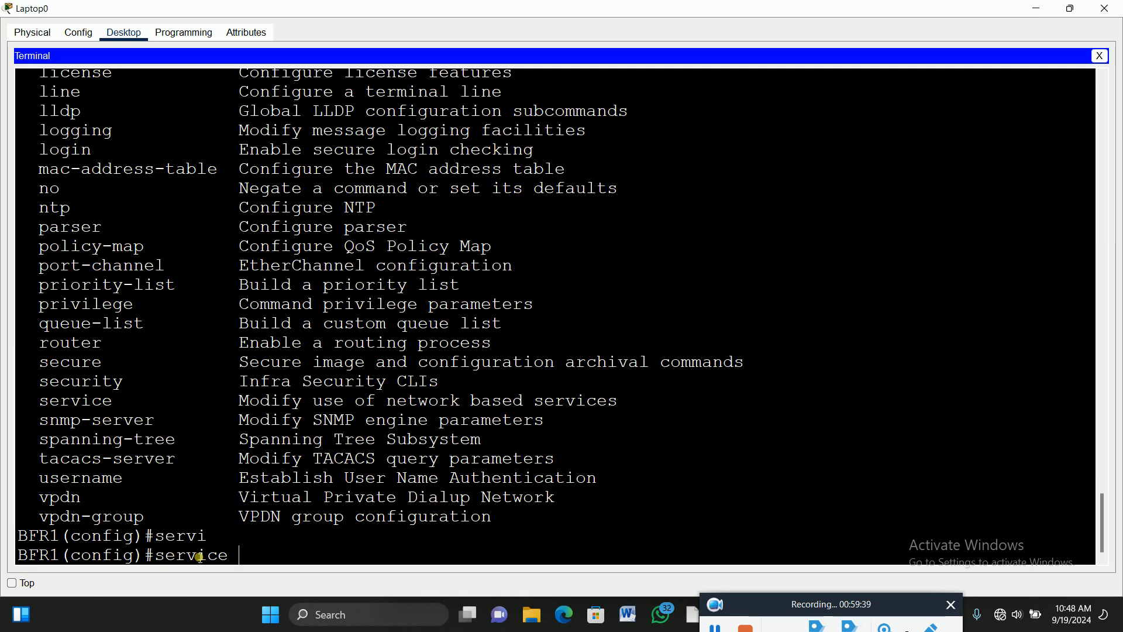
{"action": "type", "text": "?"}
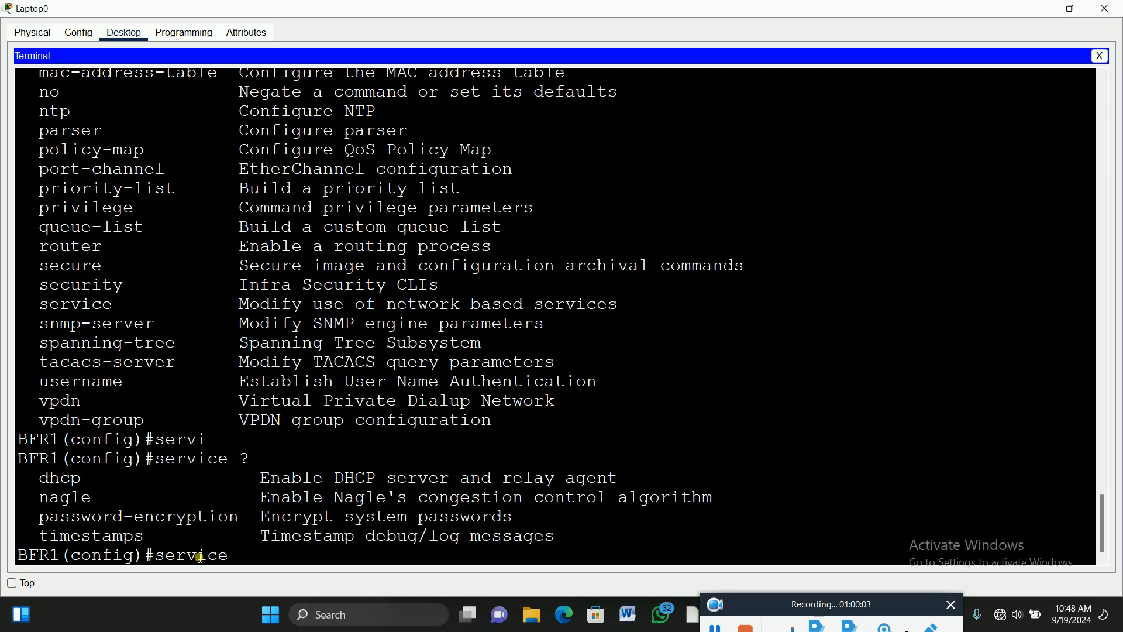
{"action": "type", "text": "tim"}
{"action": "key", "text": "Tab"}
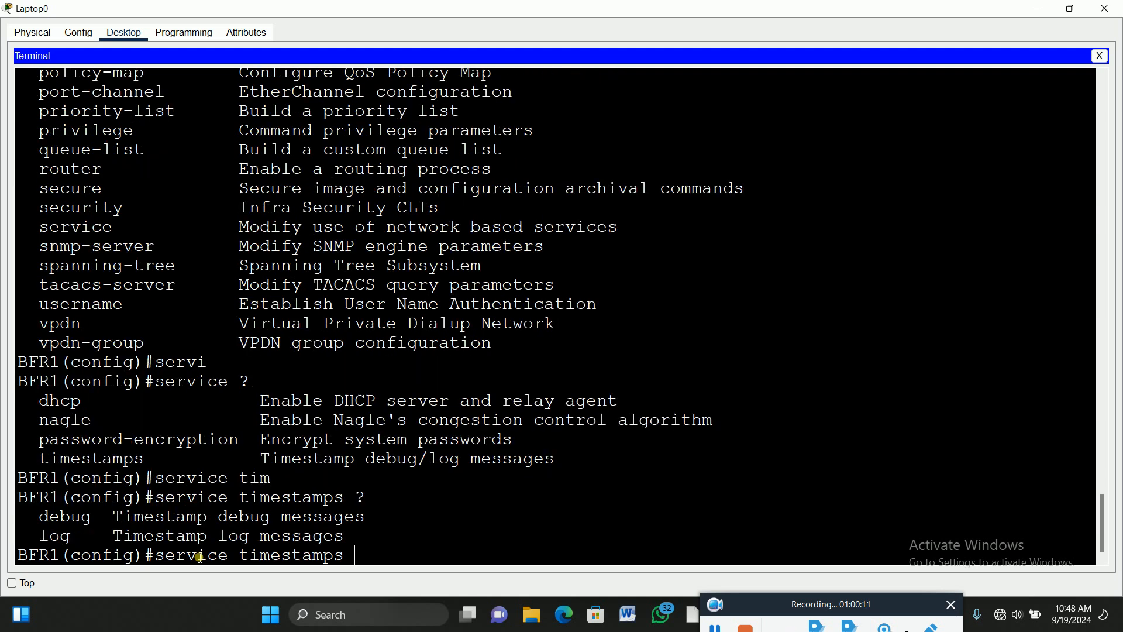
{"action": "type", "text": "log"}
{"action": "key", "text": "Tab"}
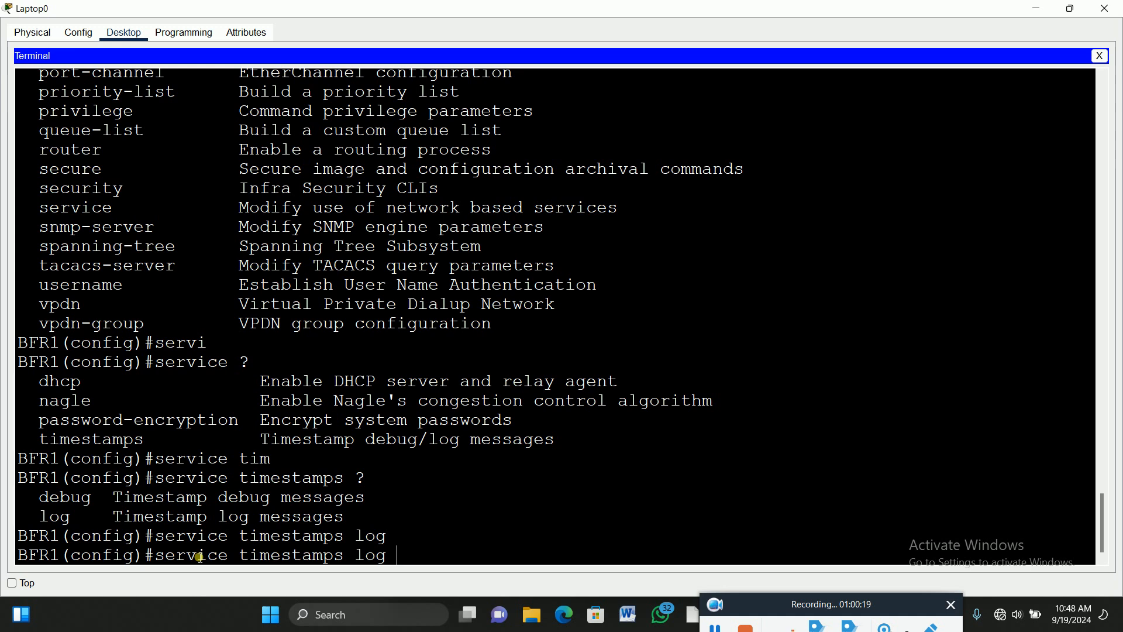
{"action": "type", "text": "?"}
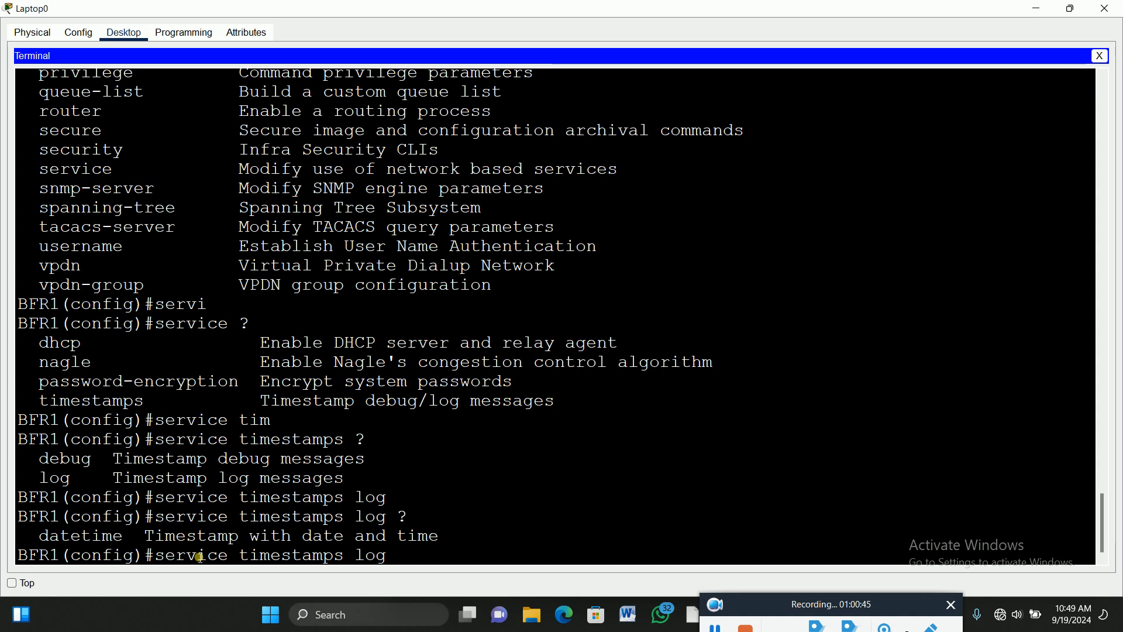
Finish it as 'service timestamps log datetime msec' and apply the command.
{"action": "type", "text": "dat"}
{"action": "key", "text": "Tab"}
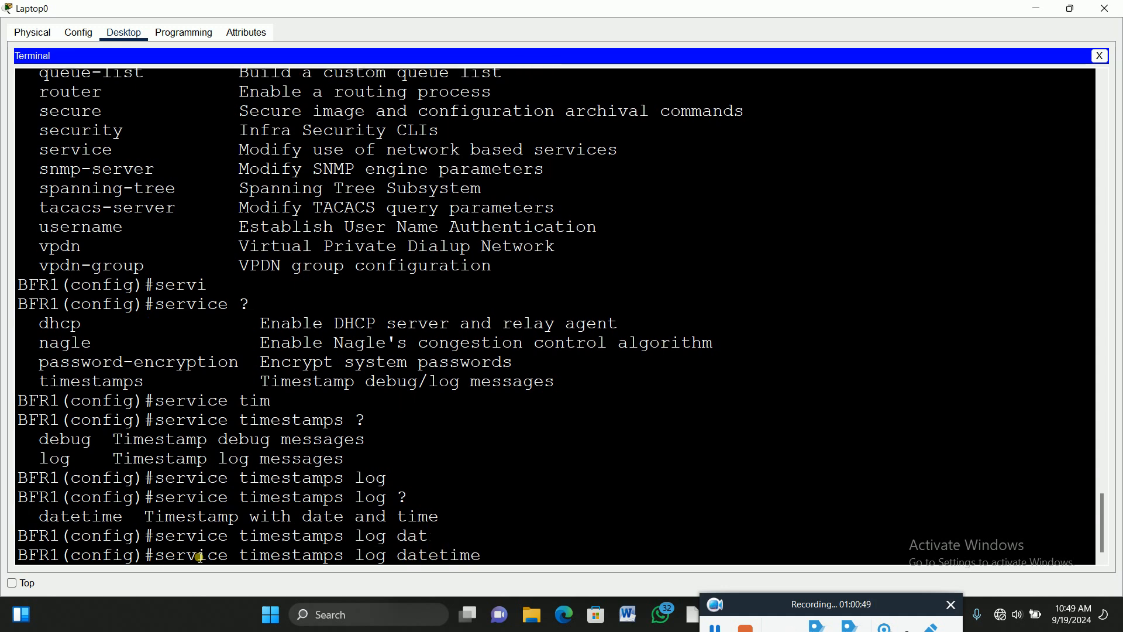
{"action": "type", "text": "?"}
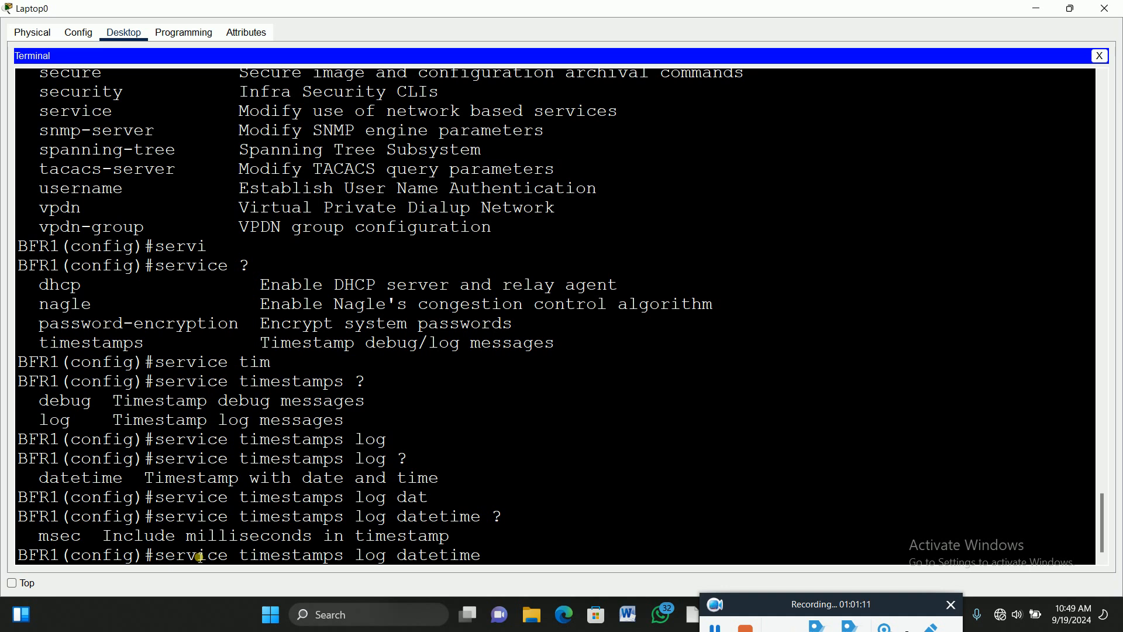
{"action": "type", "text": "ms"}
{"action": "key", "text": "Tab"}
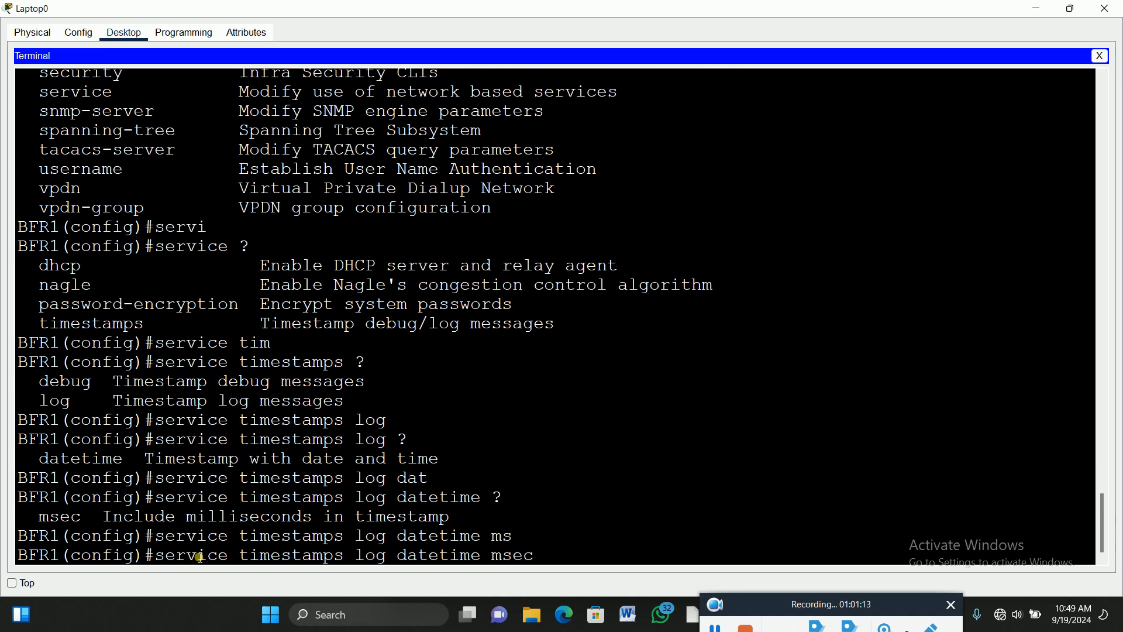
{"action": "key", "text": "Return"}
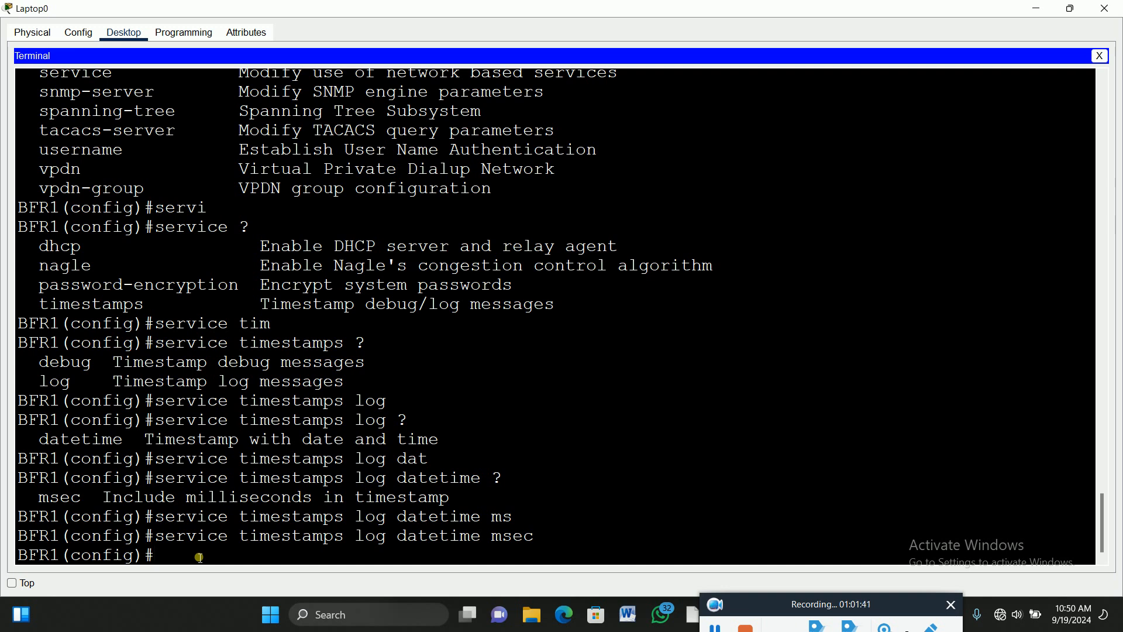
Minimize Laptop0, confirm BFSYSLOG-SERVER's SYSLOG service is On, then close its window.
{"action": "left_click", "coordinate": [1041, 13]}
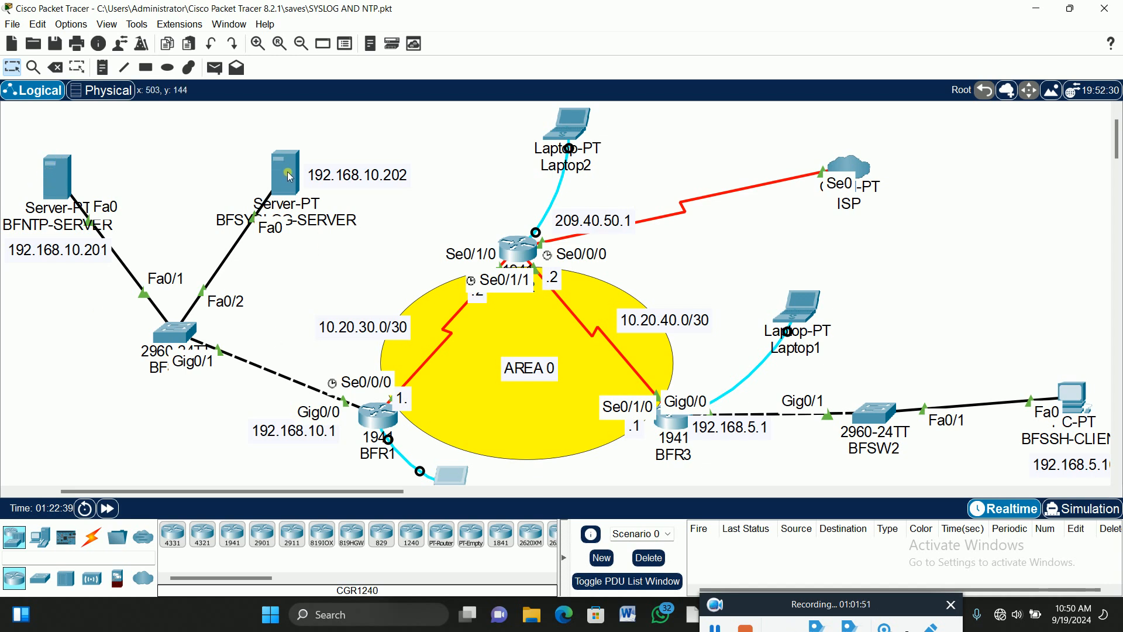
{"action": "mouse_move", "coordinate": [290, 176]}
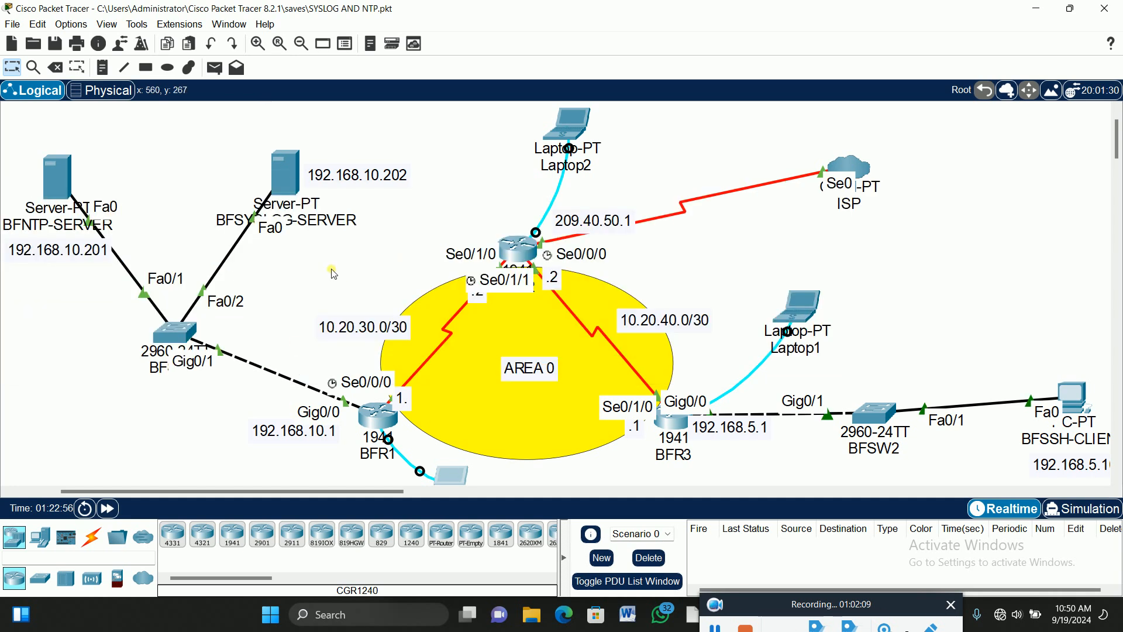
{"action": "left_click", "coordinate": [285, 174]}
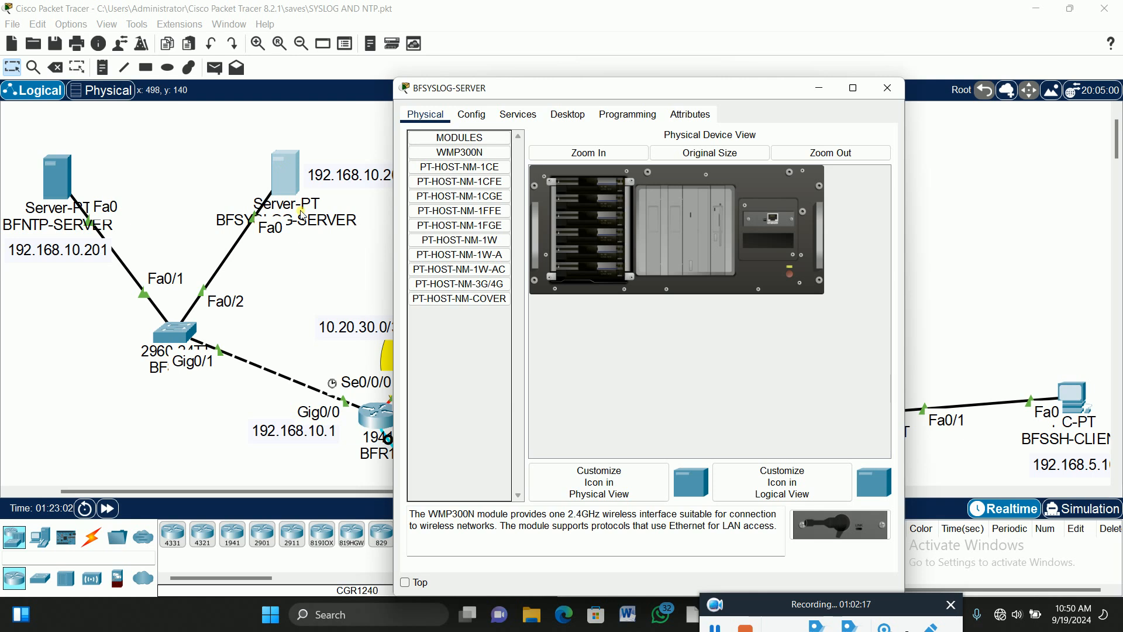
{"action": "left_click", "coordinate": [518, 115]}
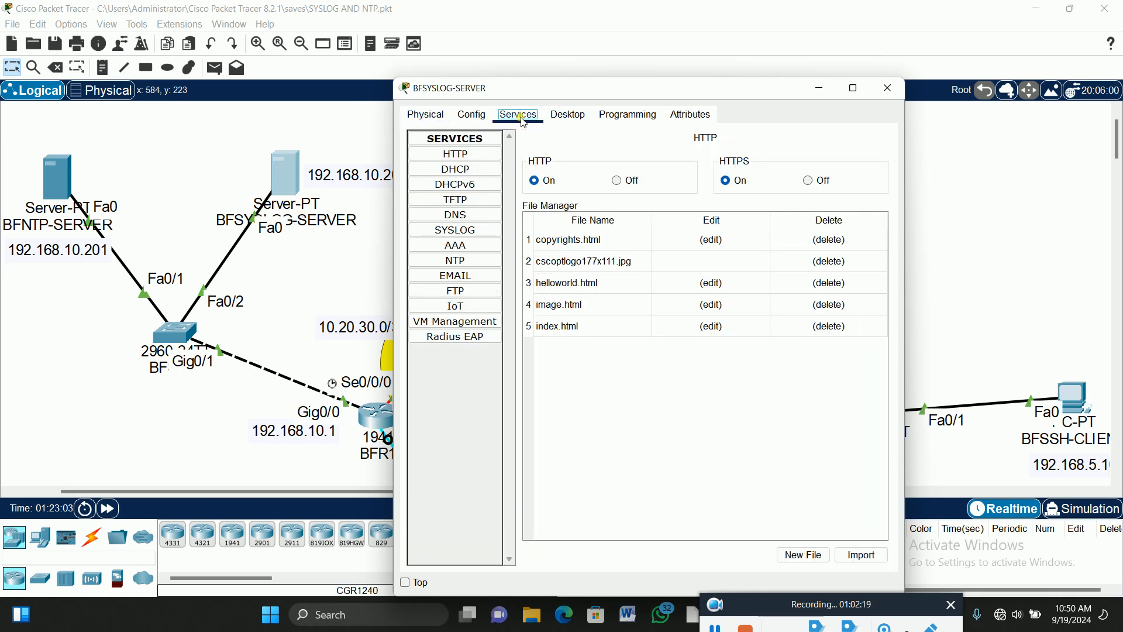
{"action": "left_click", "coordinate": [473, 235]}
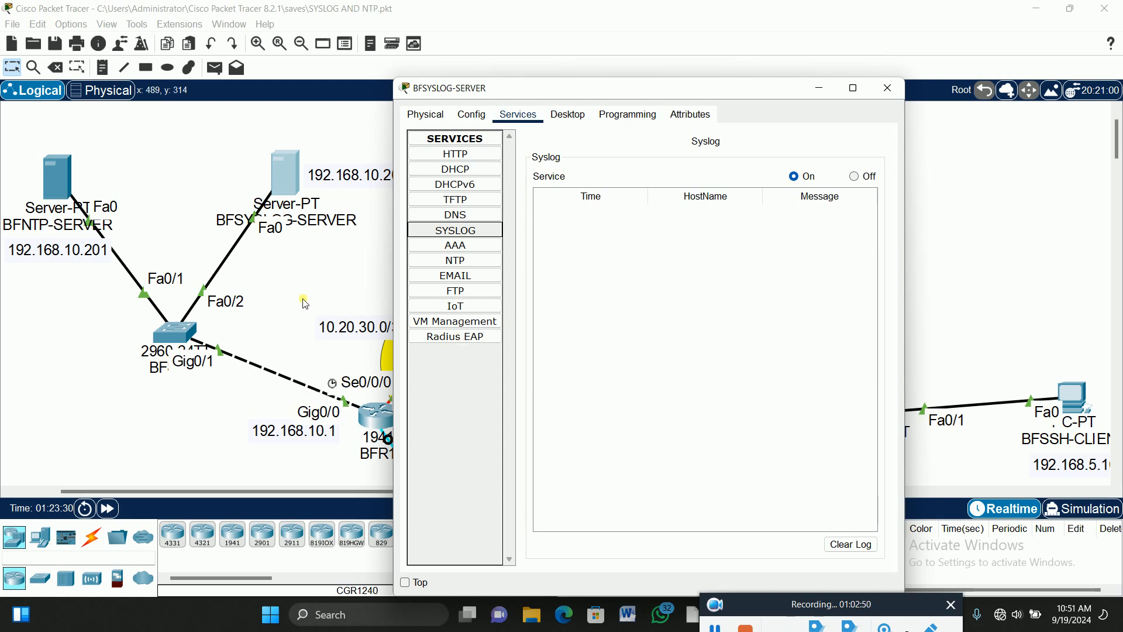
{"action": "left_click", "coordinate": [320, 289]}
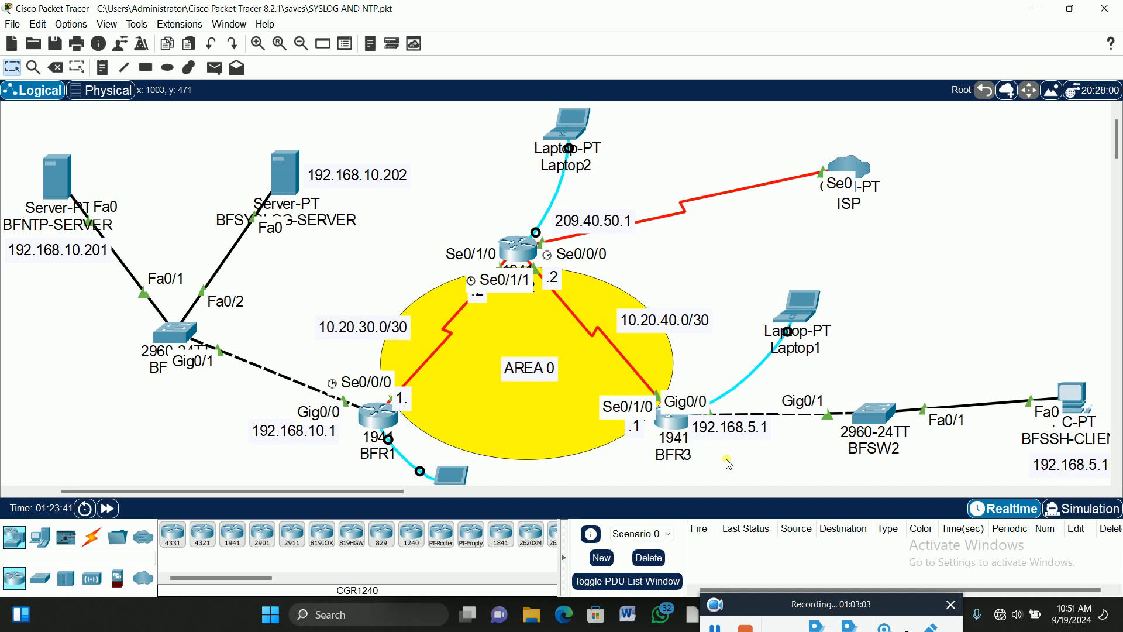
Reopen Laptop0's BFR1 terminal maximized with a fresh prompt.
{"action": "scroll", "coordinate": [726, 296], "scroll_direction": "down", "scroll_amount": 1}
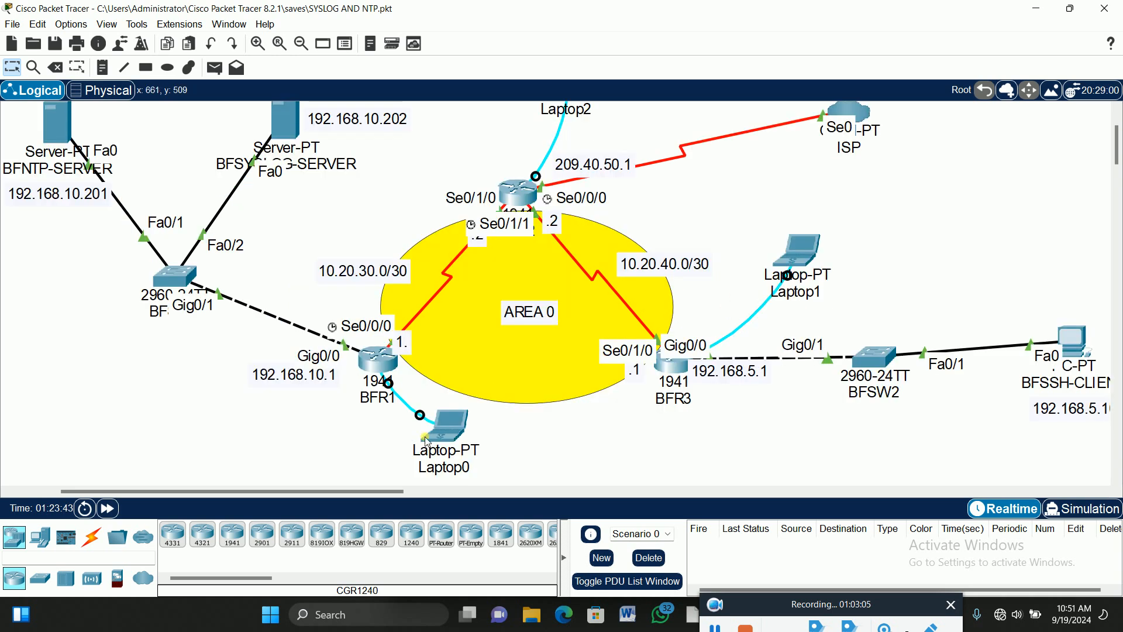
{"action": "left_click", "coordinate": [448, 425]}
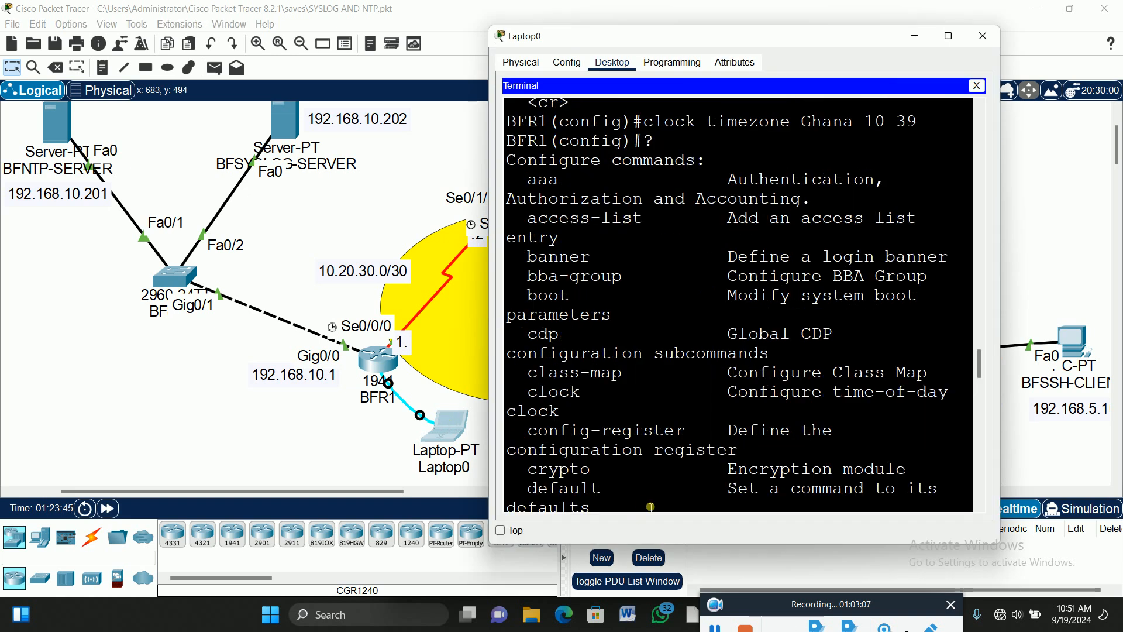
{"action": "scroll", "coordinate": [655, 502], "scroll_direction": "down", "scroll_amount": 3}
{"action": "left_click", "coordinate": [948, 36]}
{"action": "key", "text": "Return"}
{"action": "key", "text": "Return"}
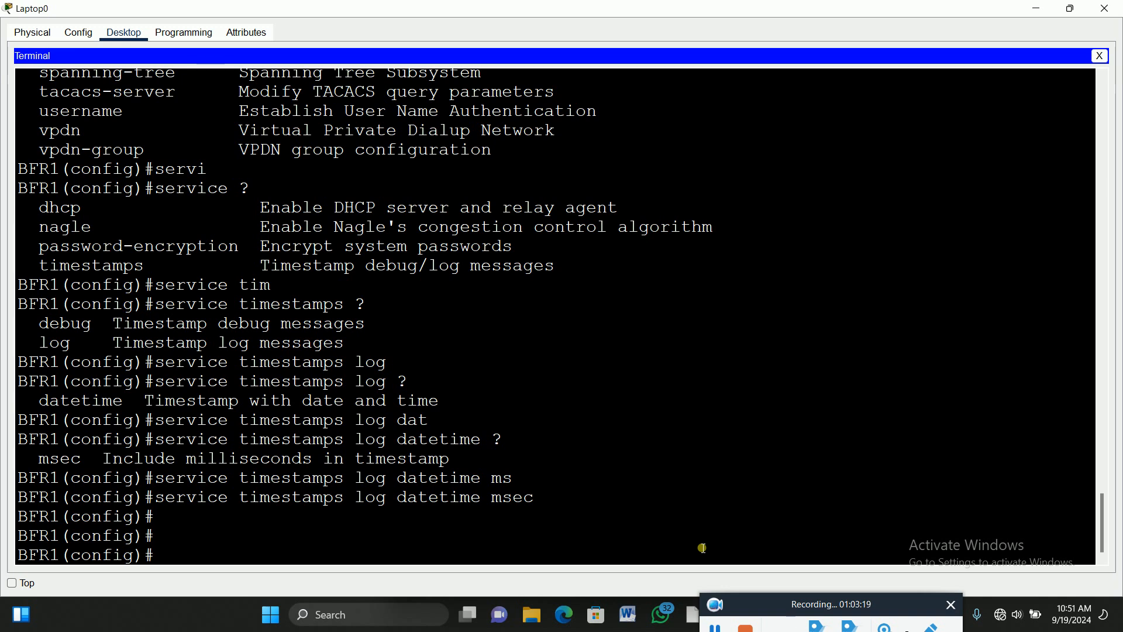
Enter 'logging 192.168.10.202' on BFR1 after checking its help, then minimize the terminal.
{"action": "type", "text": "log"}
{"action": "key", "text": "Tab"}
{"action": "type", "text": "g"}
{"action": "key", "text": "Tab"}
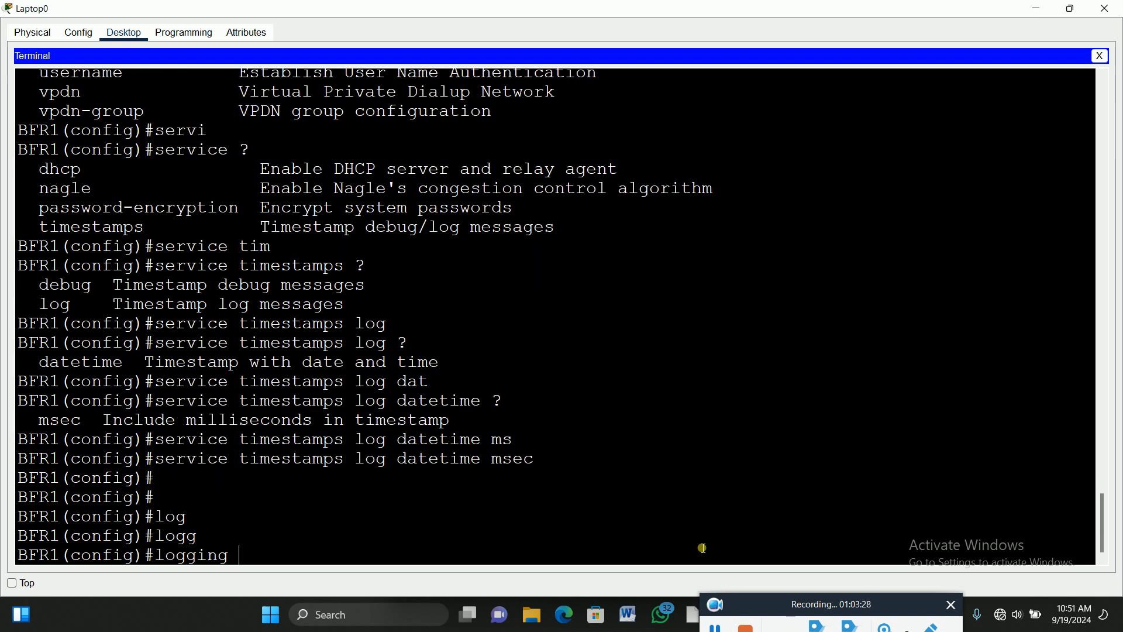
{"action": "type", "text": "?"}
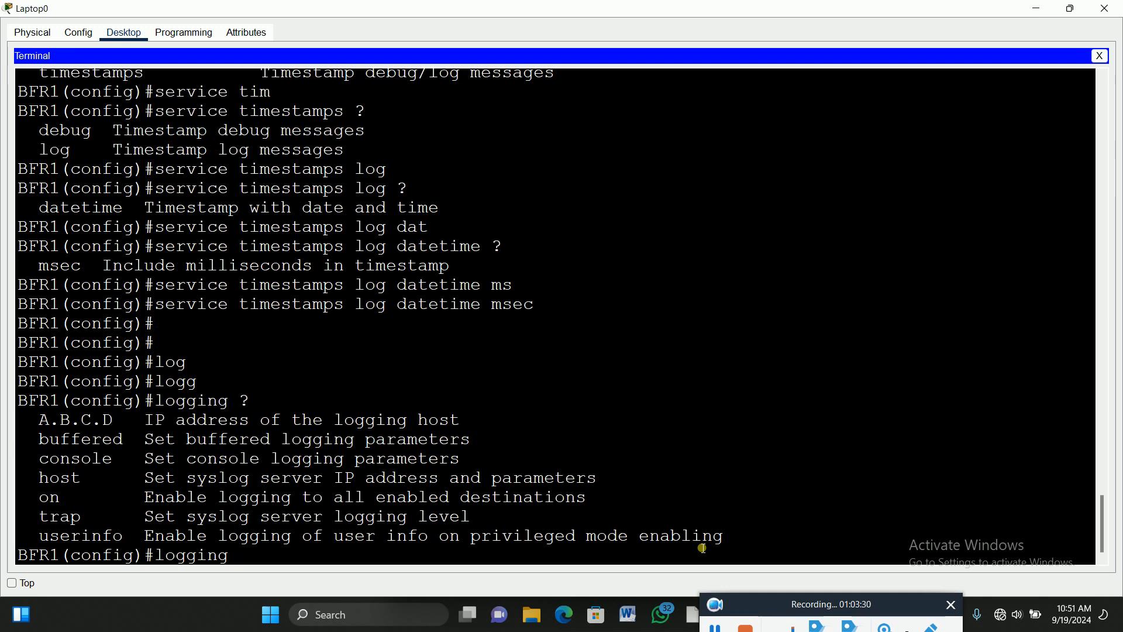
{"action": "left_click_drag", "start_coordinate": [29, 479], "coordinate": [617, 487]}
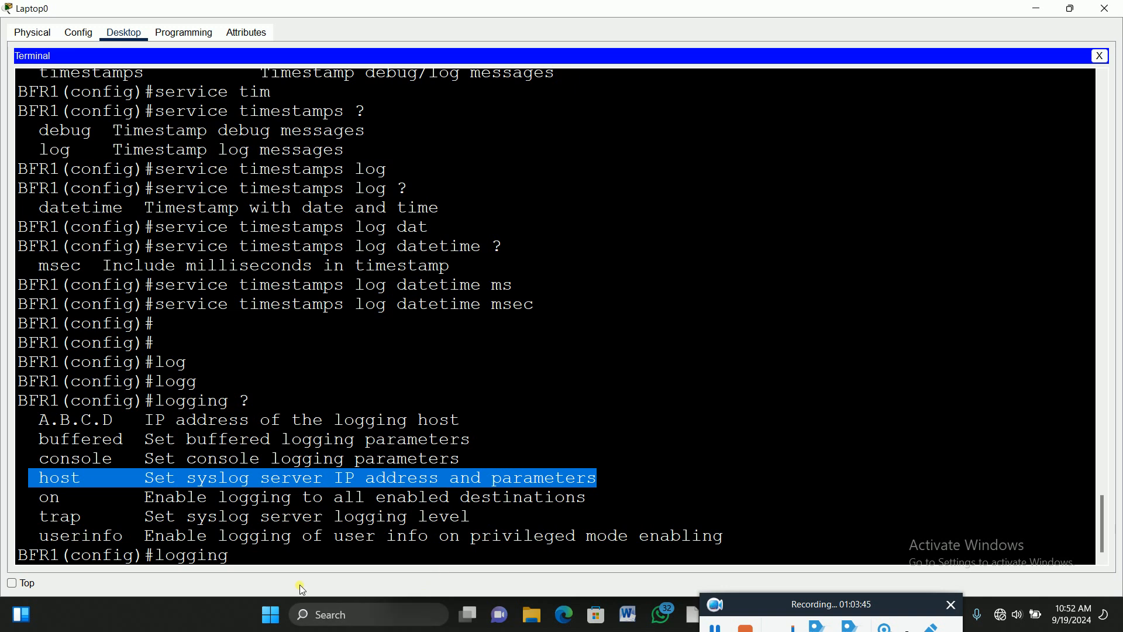
{"action": "left_click", "coordinate": [247, 558]}
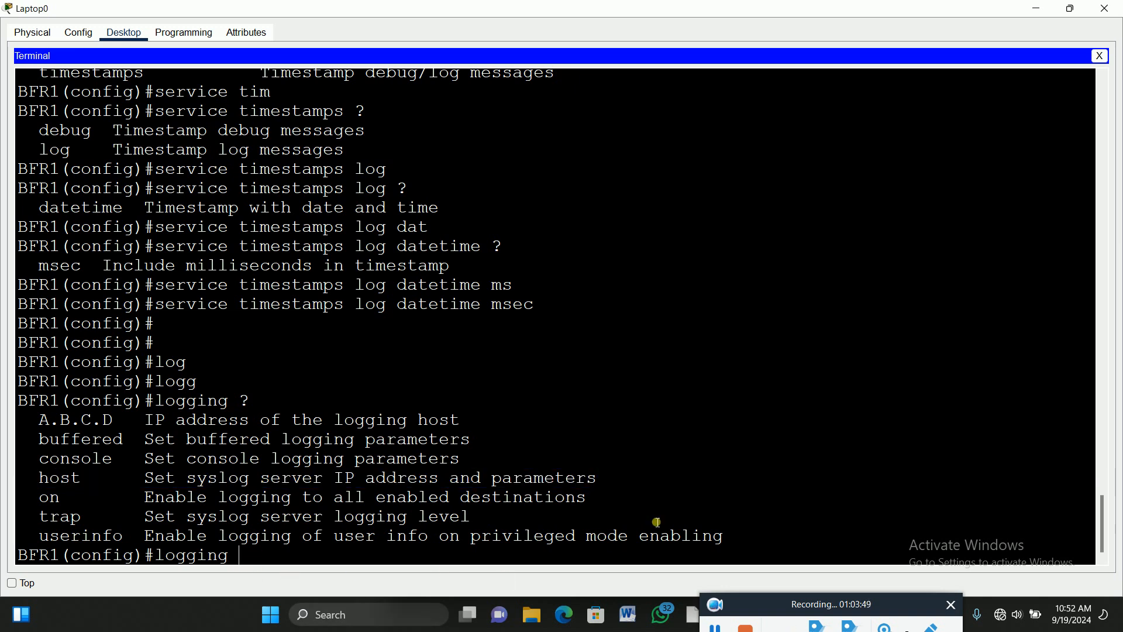
{"action": "type", "text": "192.168.10.202"}
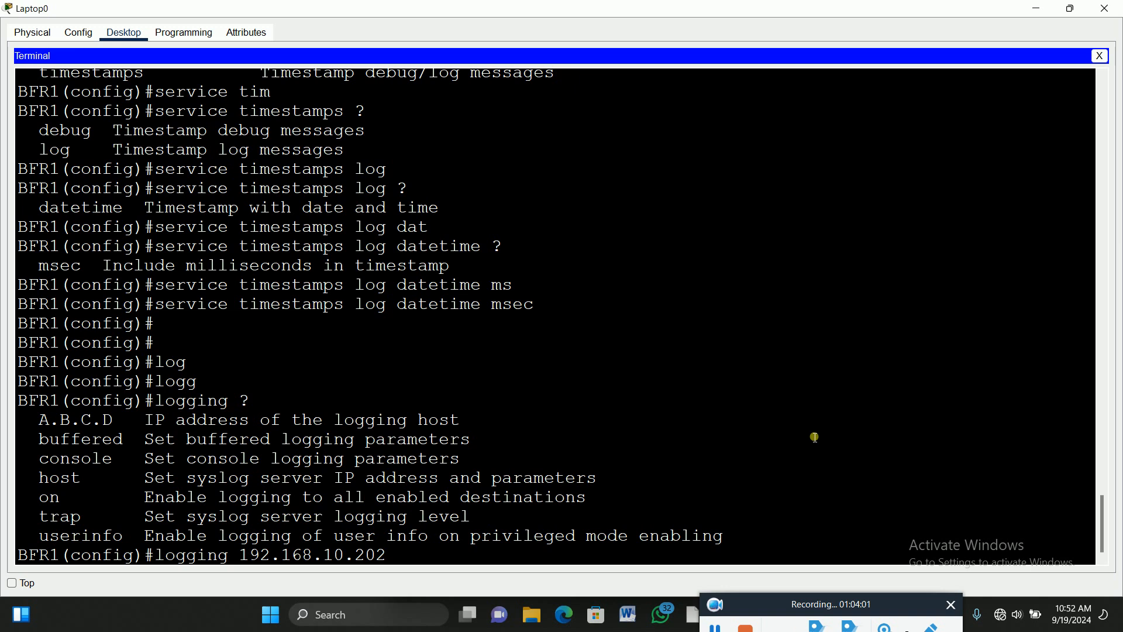
{"action": "key", "text": "Return"}
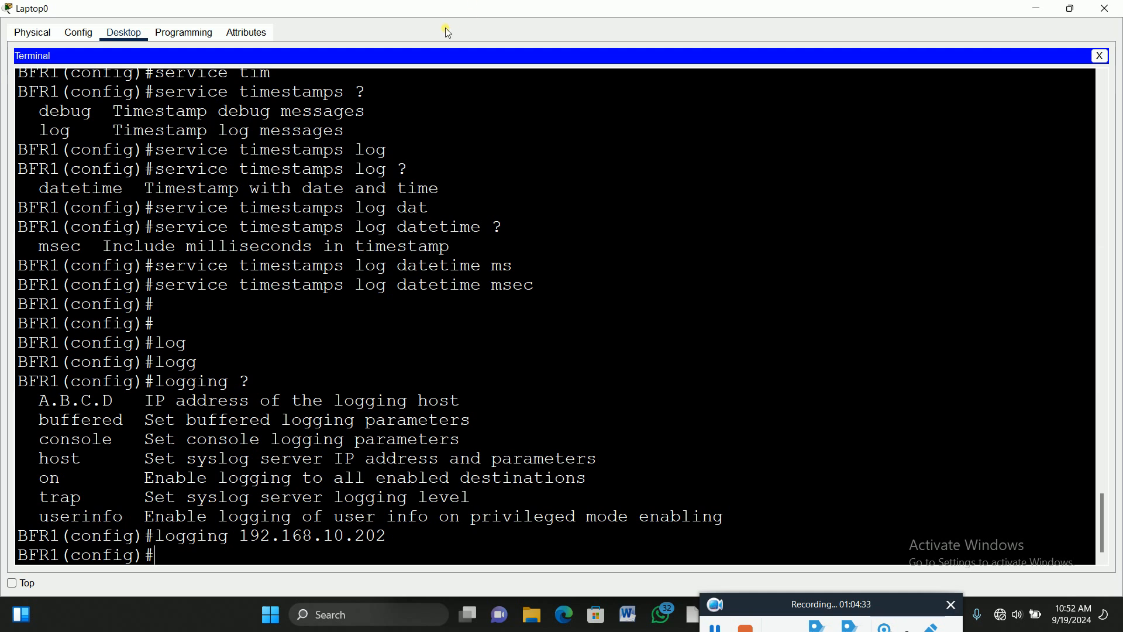
{"action": "left_click", "coordinate": [1034, 11]}
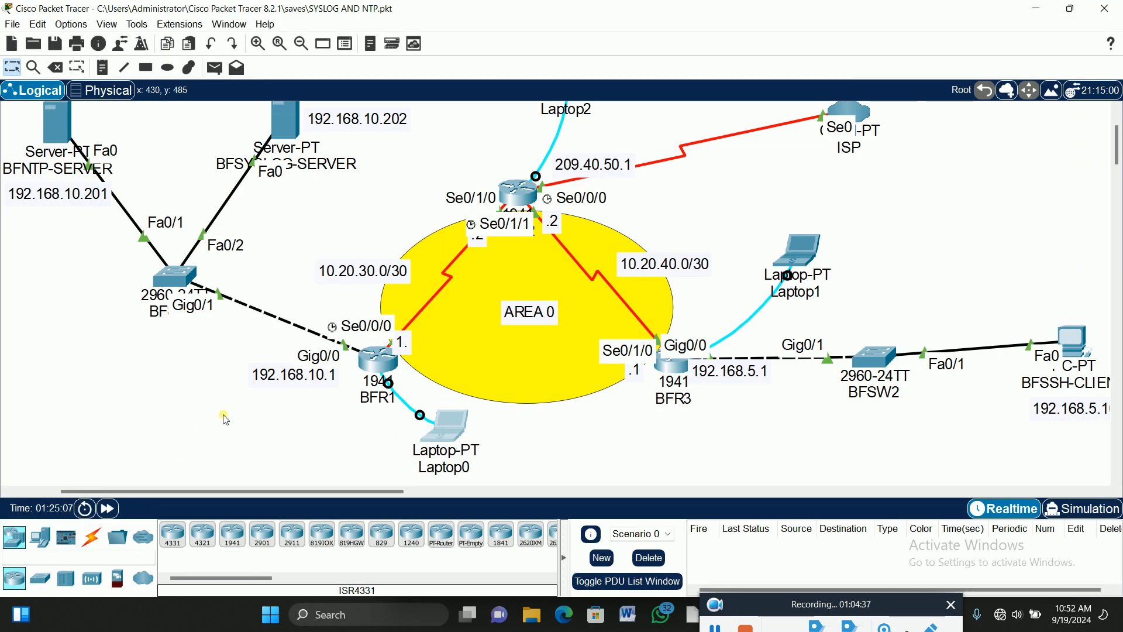
Run gpedit.msc from the Win+R Run dialog.
{"action": "key", "text": "super+r"}
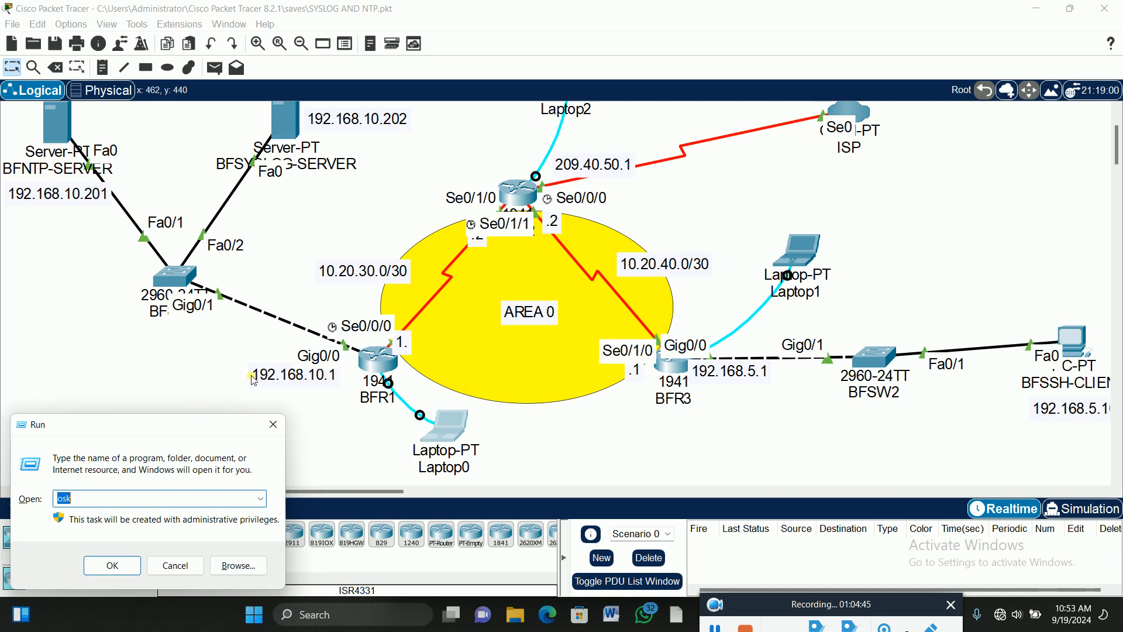
{"action": "type", "text": "gp"}
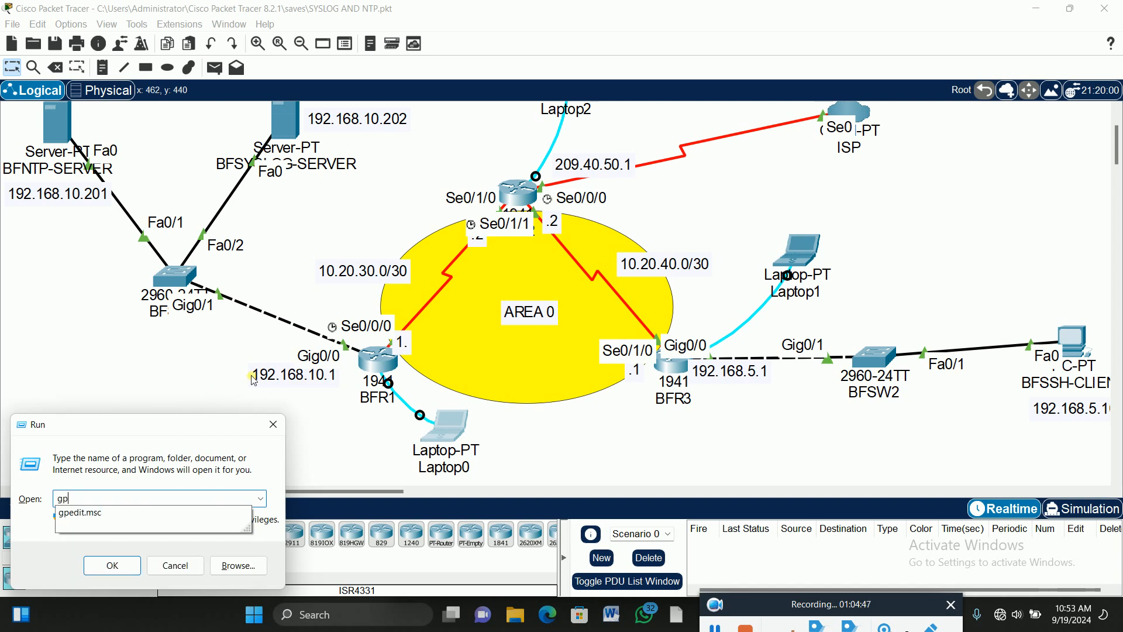
{"action": "type", "text": "edit.msc"}
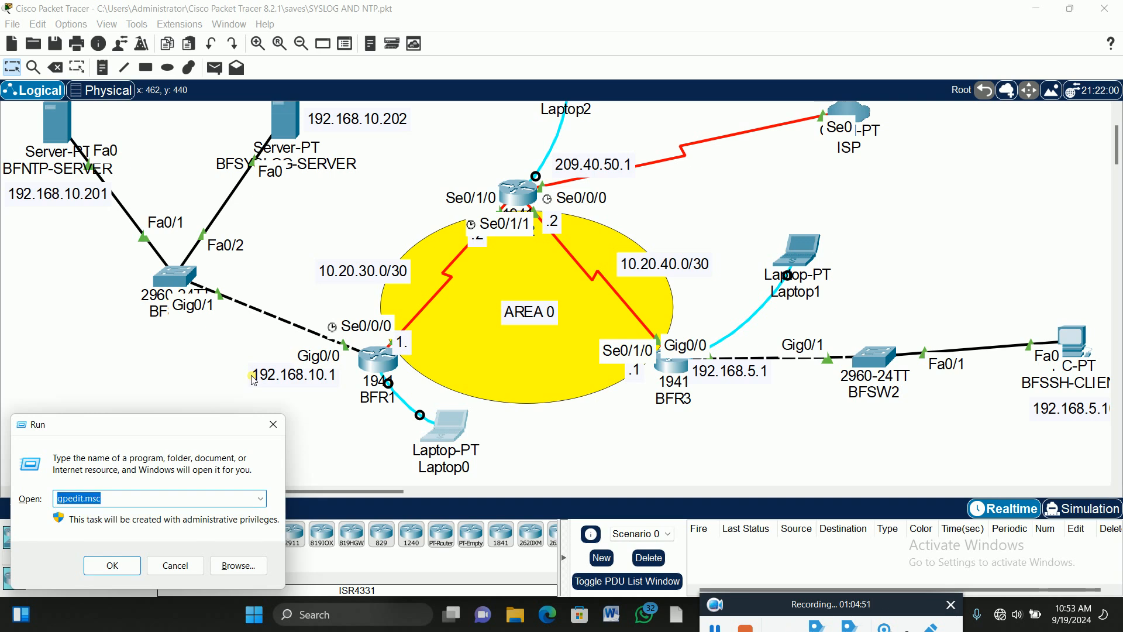
{"action": "key", "text": "Return"}
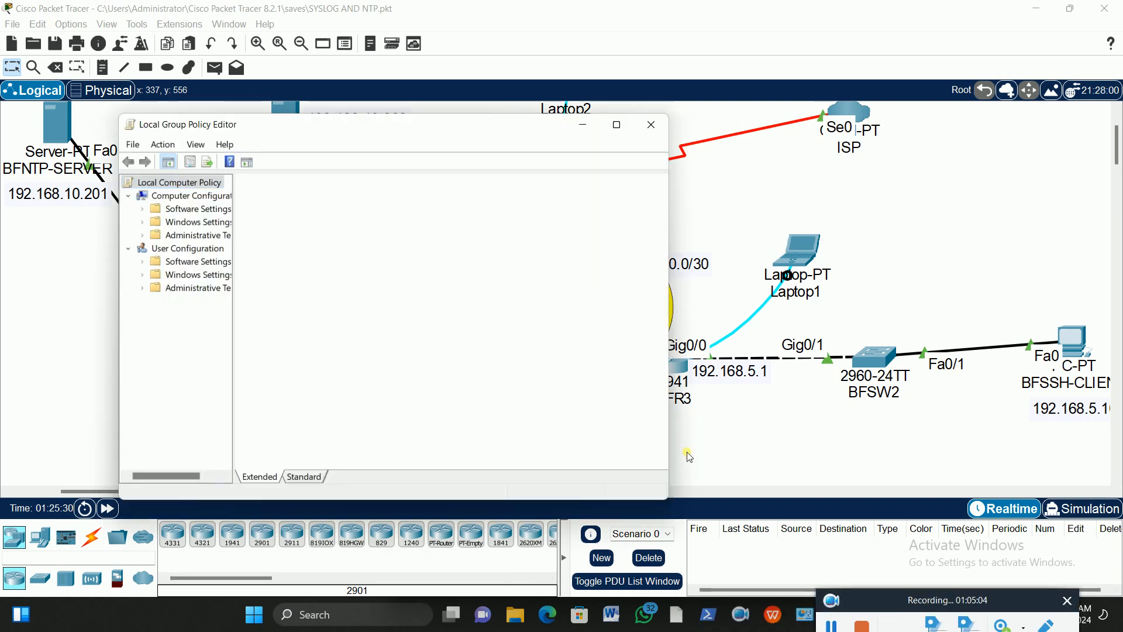
Widen the tree, open Local Policies › Audit Policy and select Audit logon events.
{"action": "left_click_drag", "start_coordinate": [240, 314], "coordinate": [352, 325]}
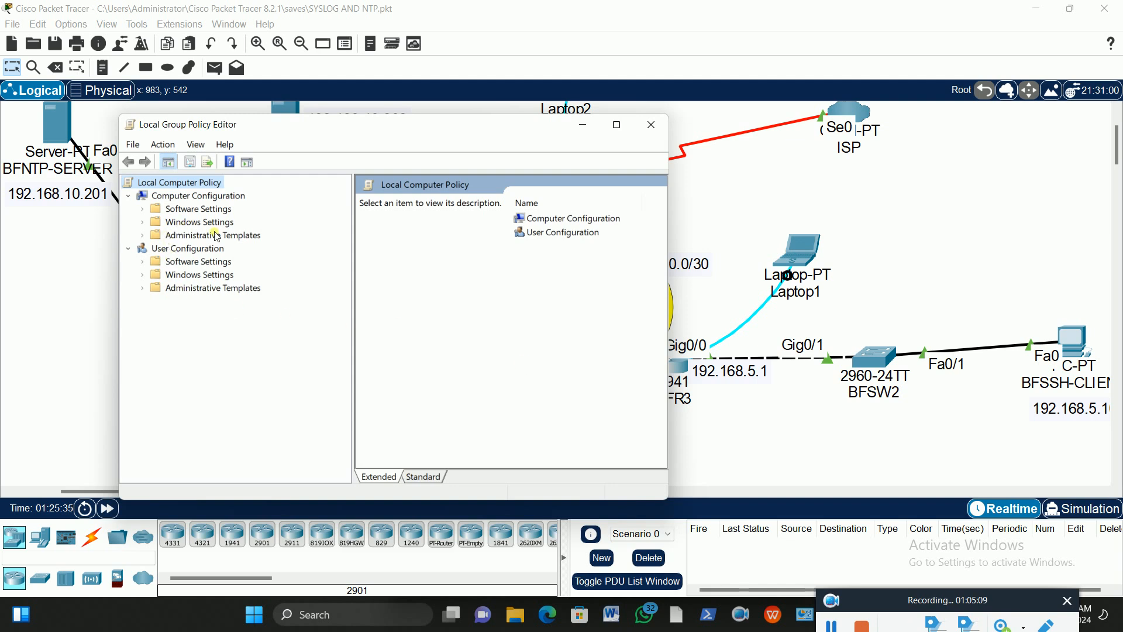
{"action": "left_click", "coordinate": [143, 234]}
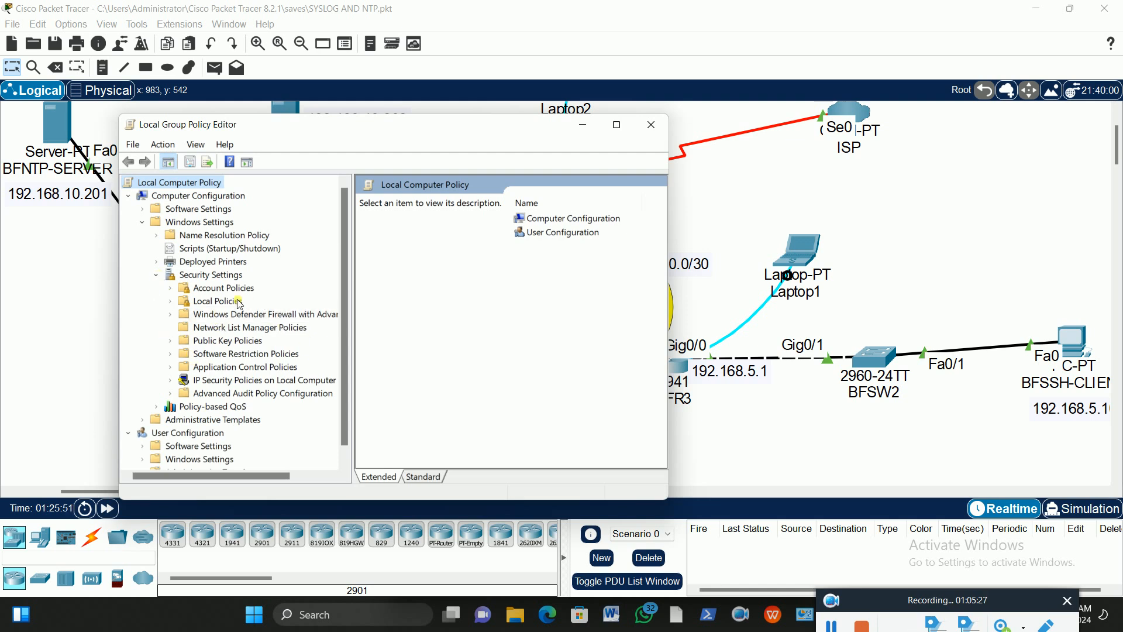
{"action": "left_click", "coordinate": [172, 289]}
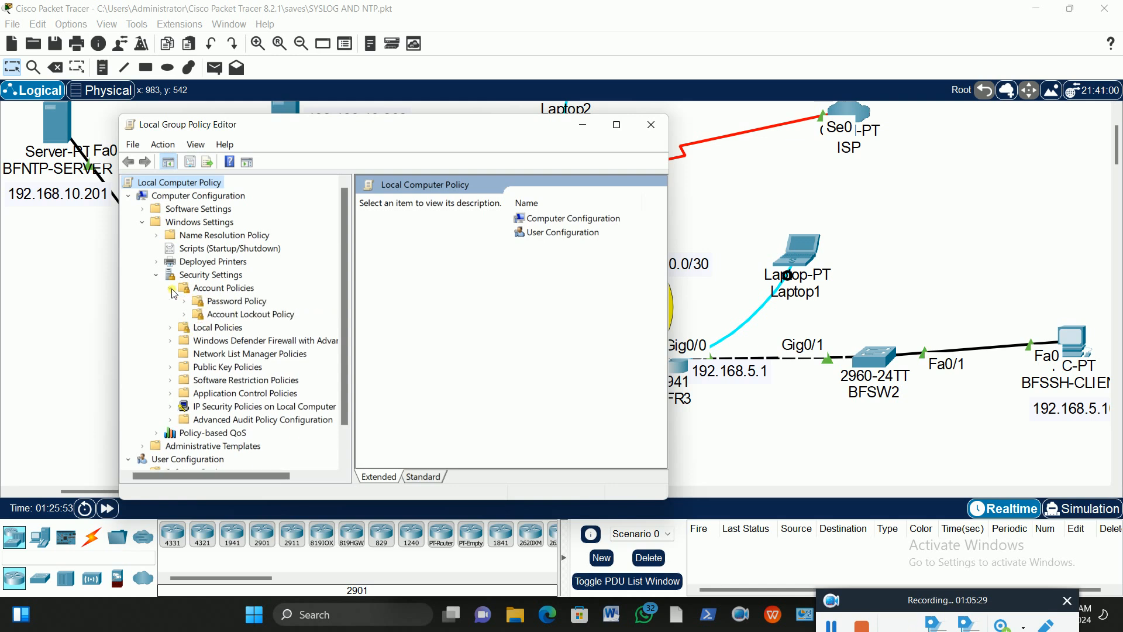
{"action": "left_click", "coordinate": [171, 328]}
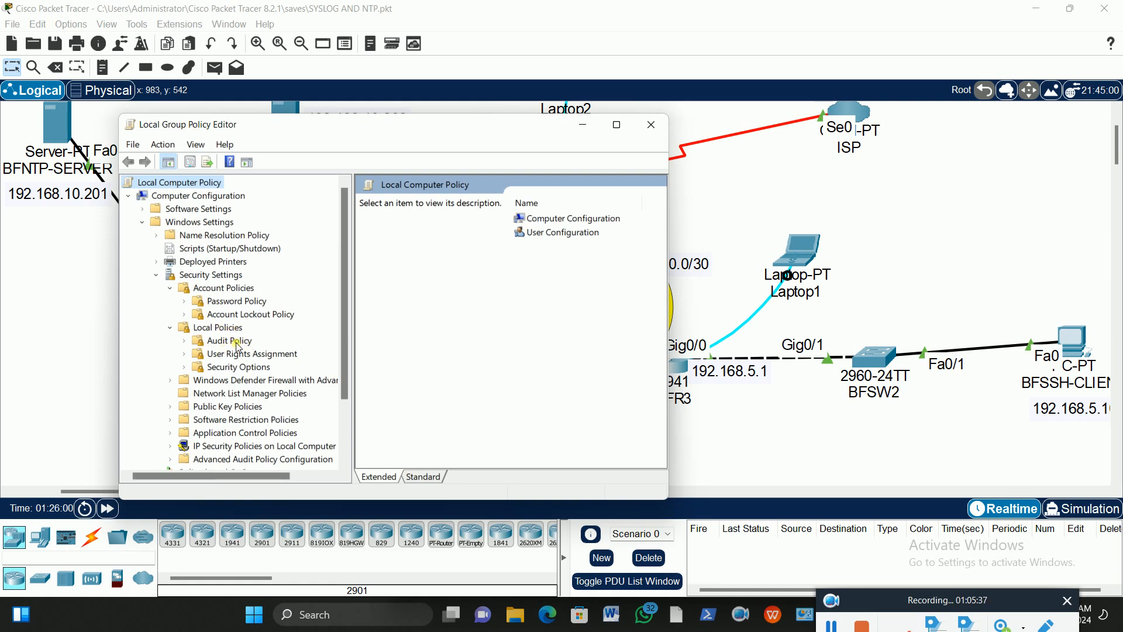
{"action": "left_click", "coordinate": [230, 341]}
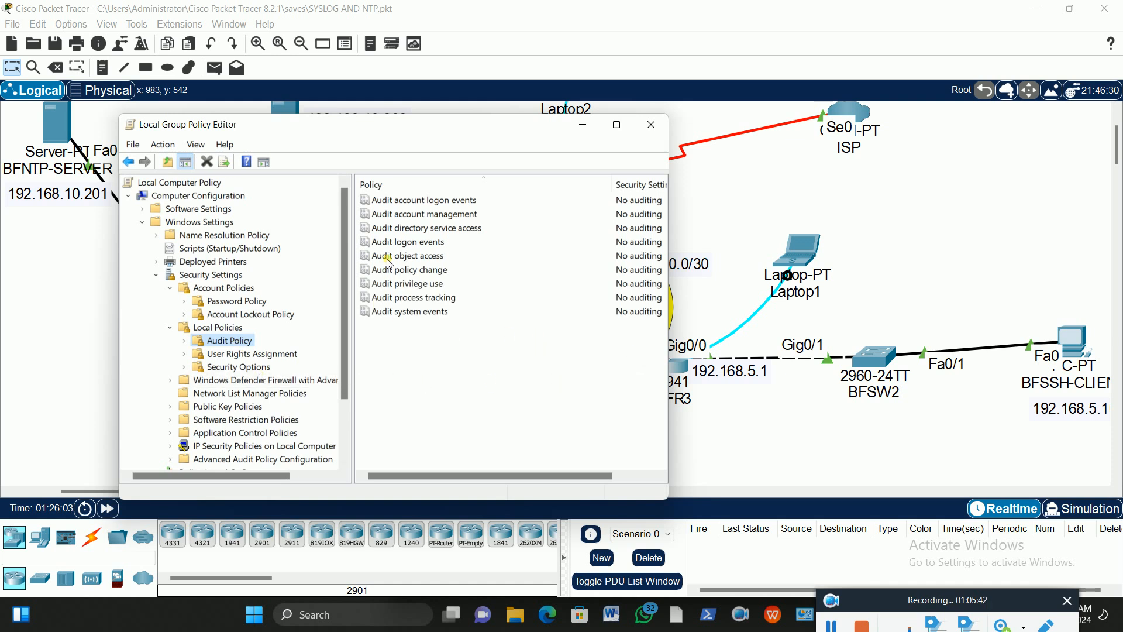
{"action": "left_click", "coordinate": [425, 246]}
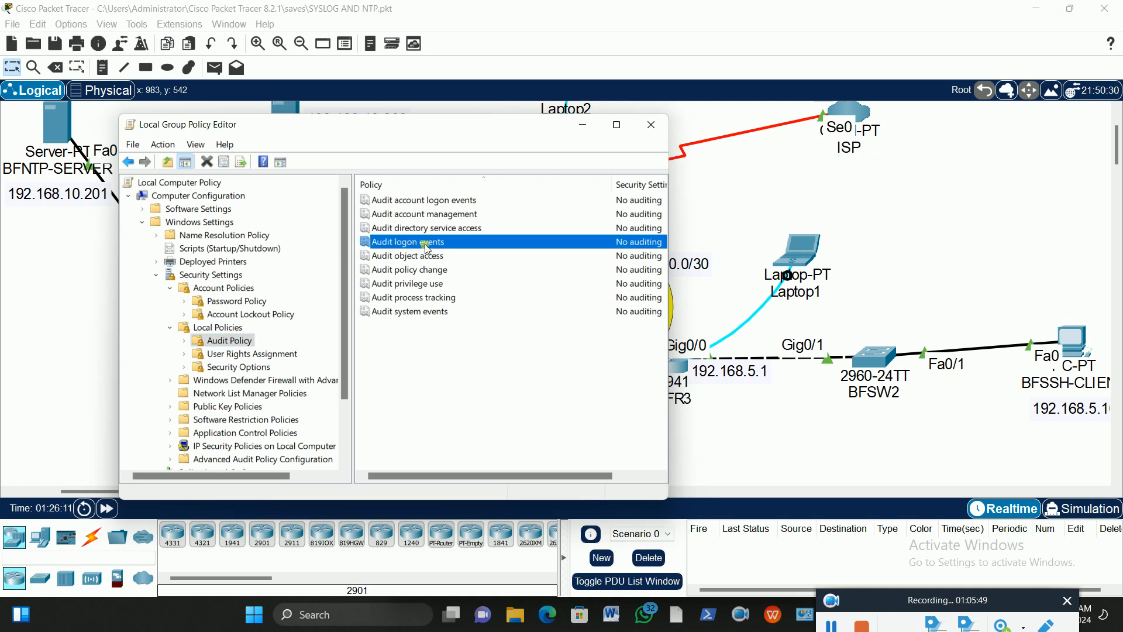
Set Audit logon events to audit both Success and Failure, then apply and close.
{"action": "double_click", "coordinate": [426, 246]}
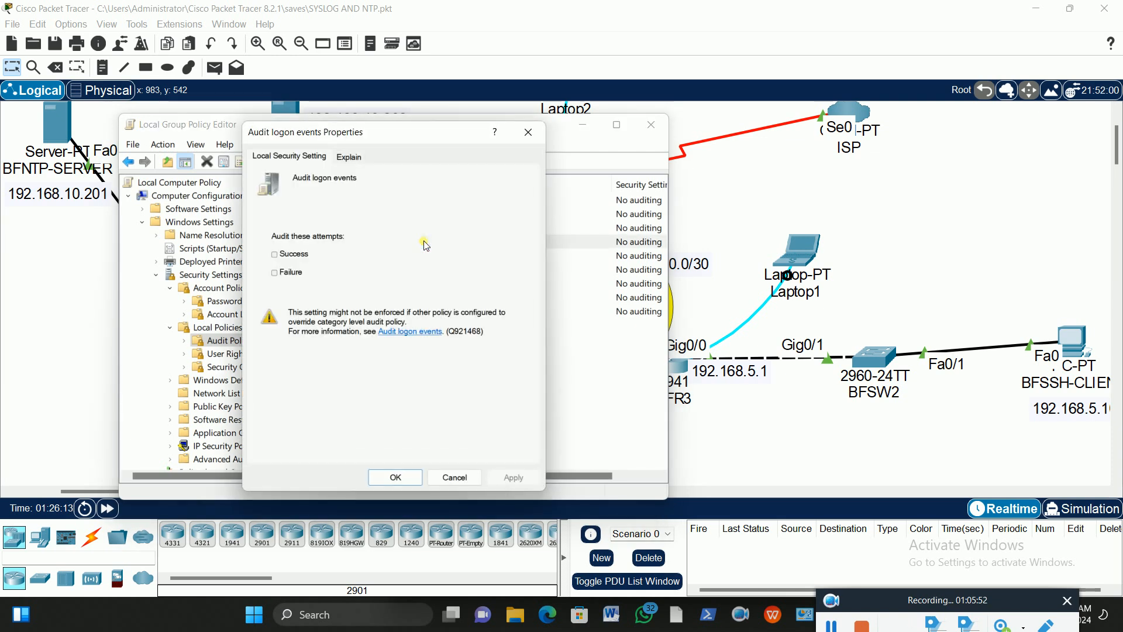
{"action": "left_click", "coordinate": [278, 256]}
{"action": "left_click", "coordinate": [275, 272]}
{"action": "left_click", "coordinate": [513, 477]}
{"action": "left_click", "coordinate": [396, 478]}
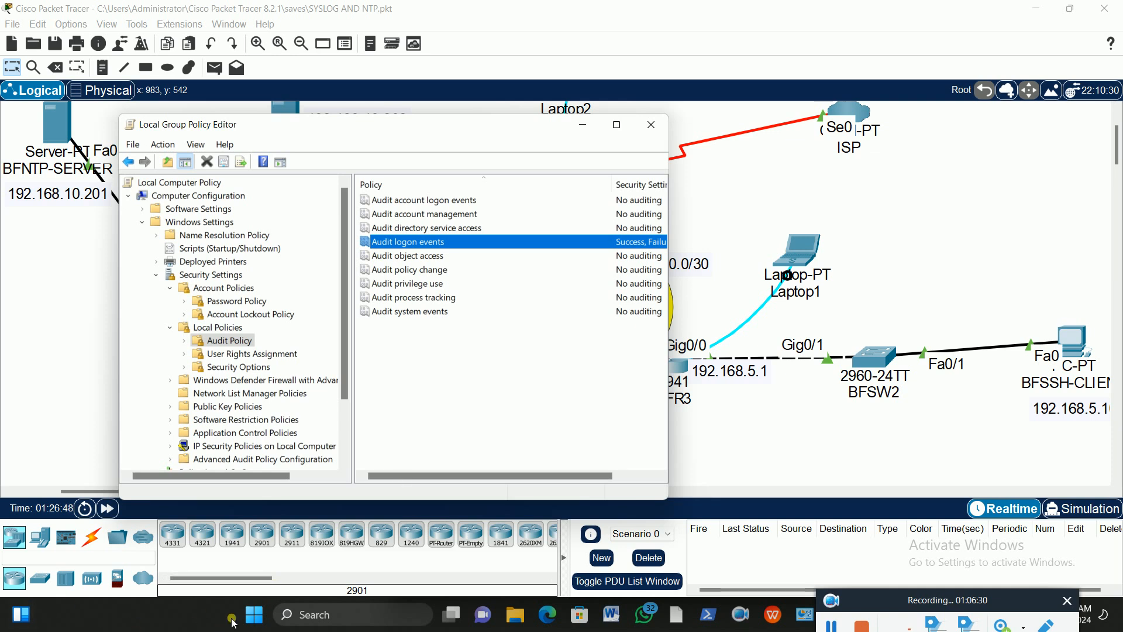
{"action": "left_click", "coordinate": [256, 617]}
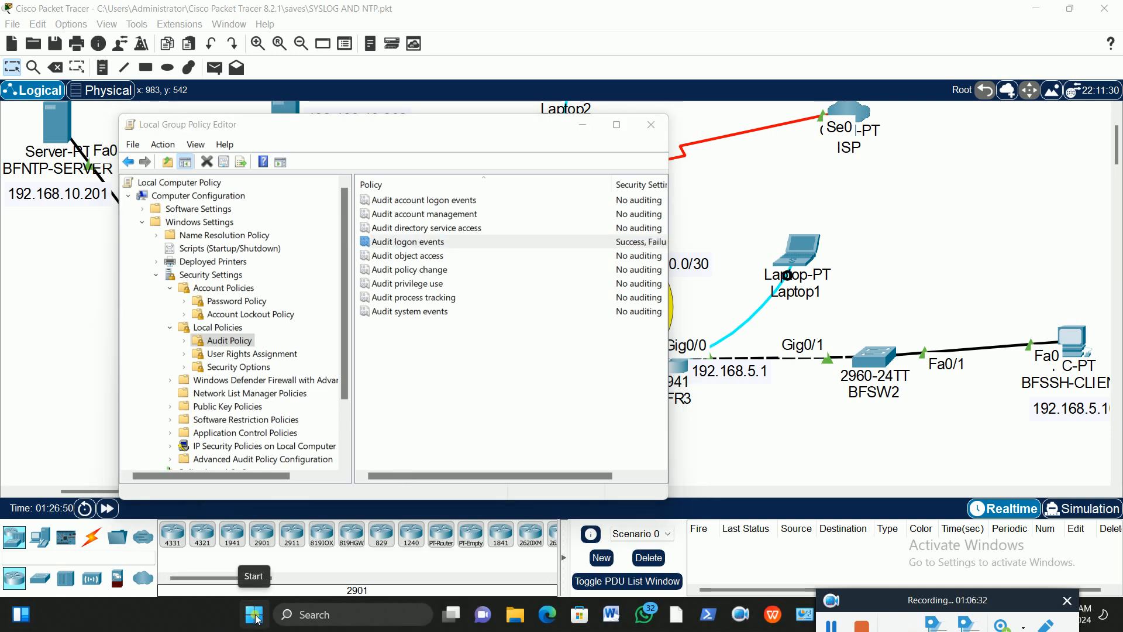
Launch Event Viewer from the Start button's right-click quick-link menu.
{"action": "right_click", "coordinate": [255, 617]}
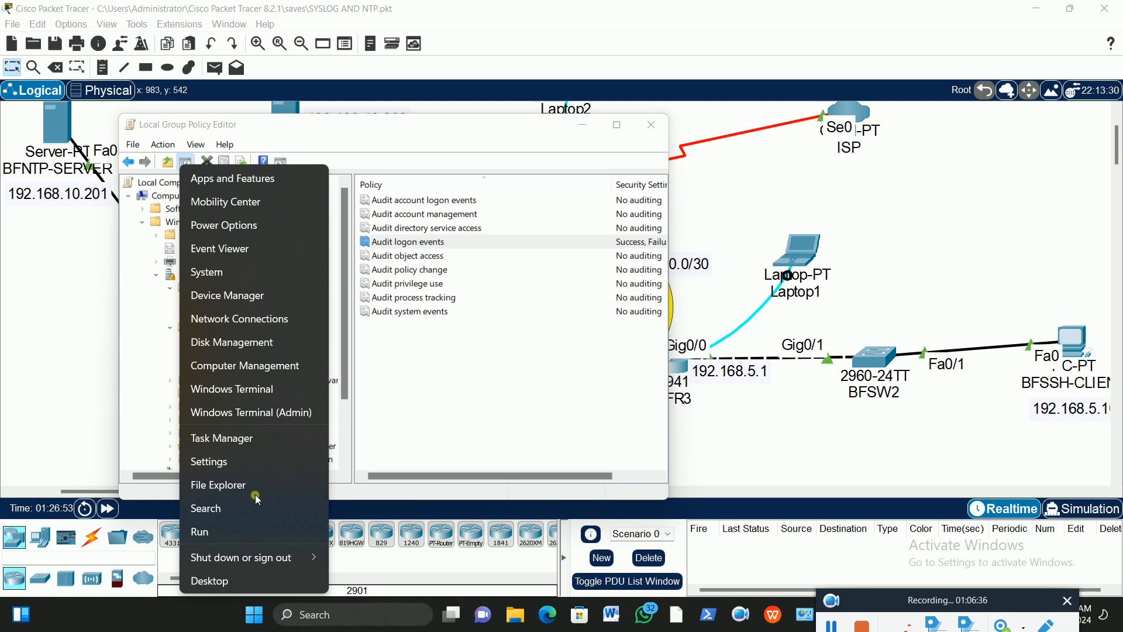
{"action": "left_click", "coordinate": [243, 250]}
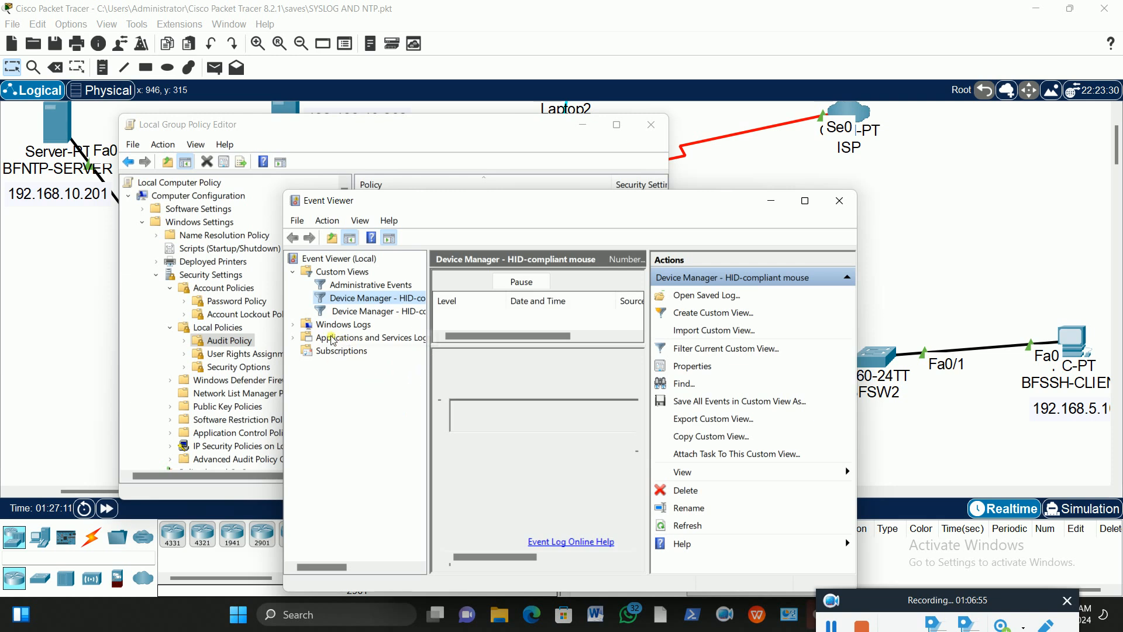
Expand Windows Logs, open the System log, and widen the event list and window.
{"action": "left_click", "coordinate": [294, 325]}
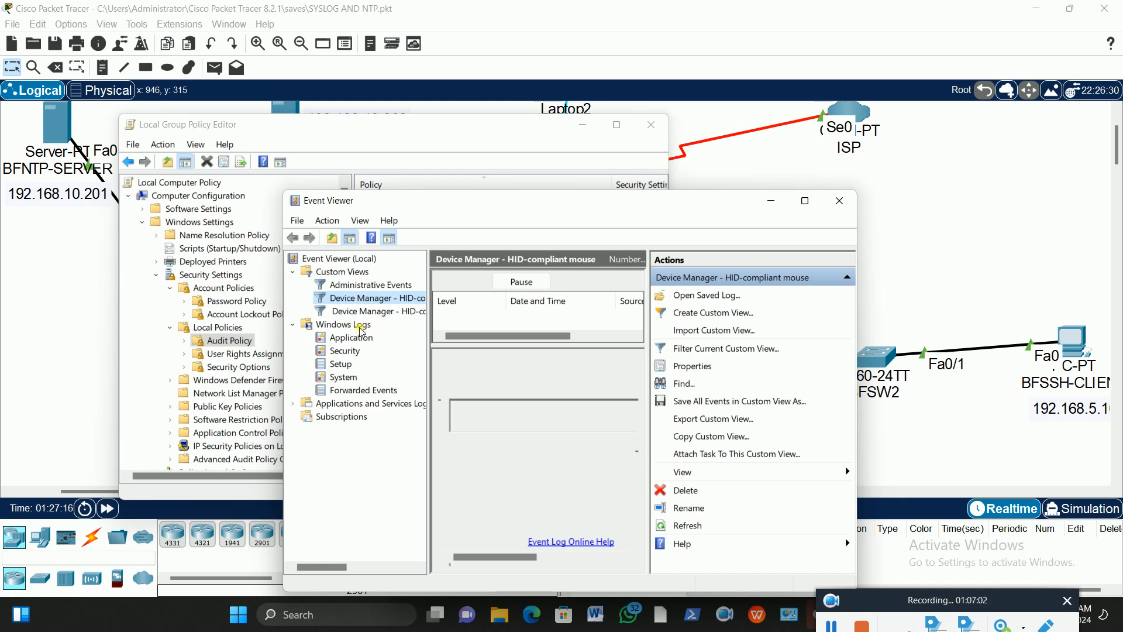
{"action": "left_click", "coordinate": [355, 380]}
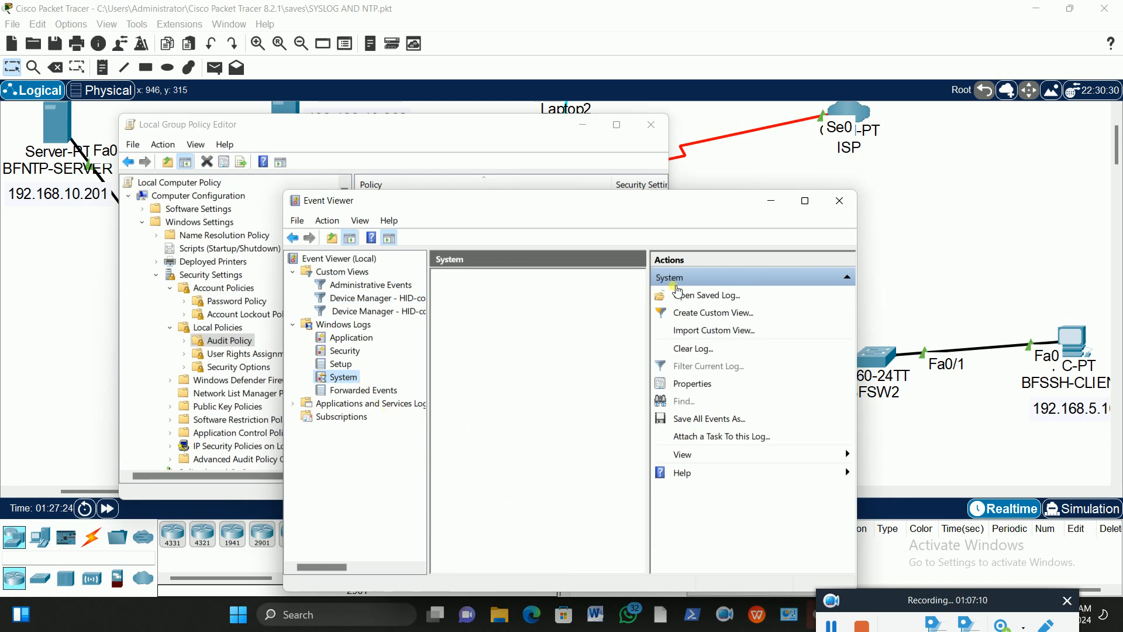
{"action": "left_click_drag", "start_coordinate": [645, 283], "coordinate": [736, 281]}
{"action": "left_click_drag", "start_coordinate": [857, 262], "coordinate": [1047, 265]}
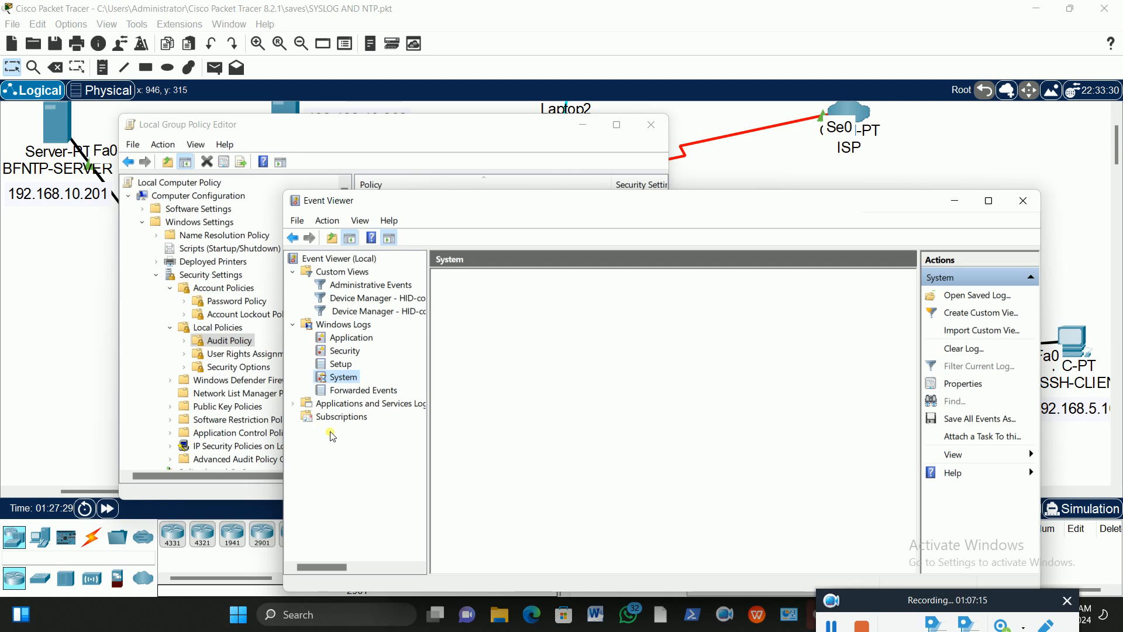
Switch between Security, Setup and System logs, keeping Event Viewer running when it stalls.
{"action": "left_click", "coordinate": [347, 352]}
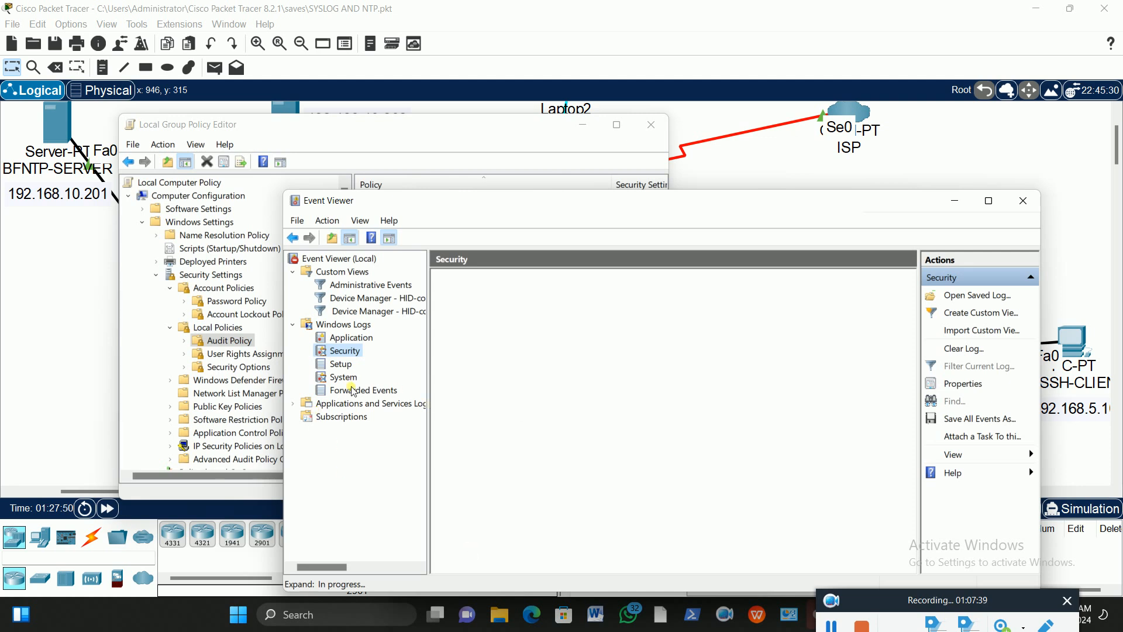
{"action": "left_click", "coordinate": [342, 377]}
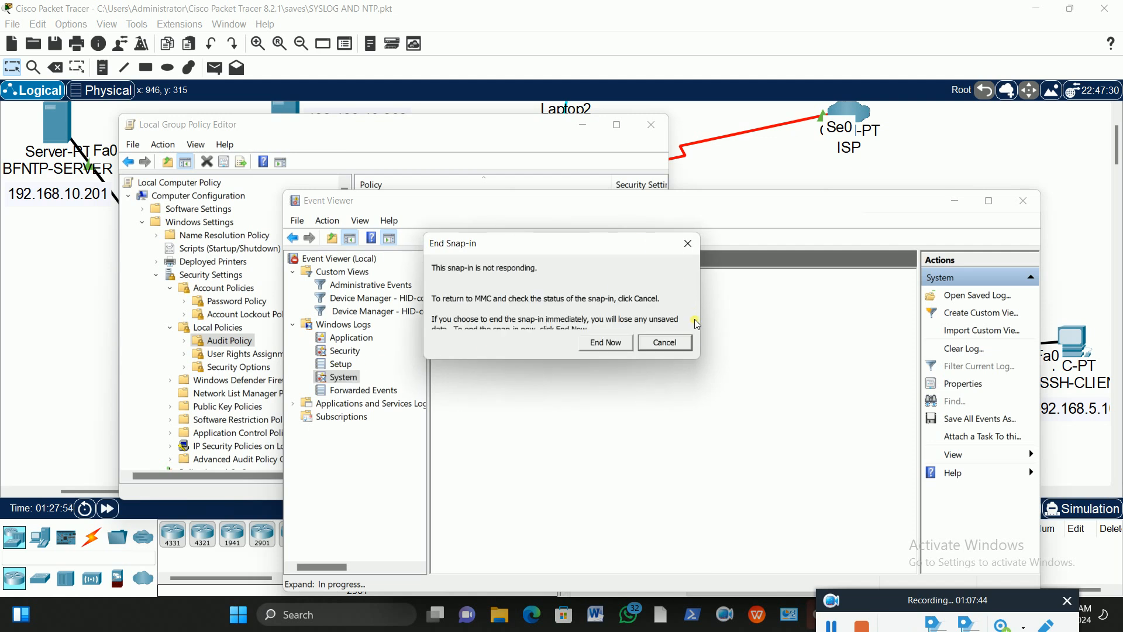
{"action": "left_click", "coordinate": [688, 248]}
{"action": "left_click", "coordinate": [344, 363]}
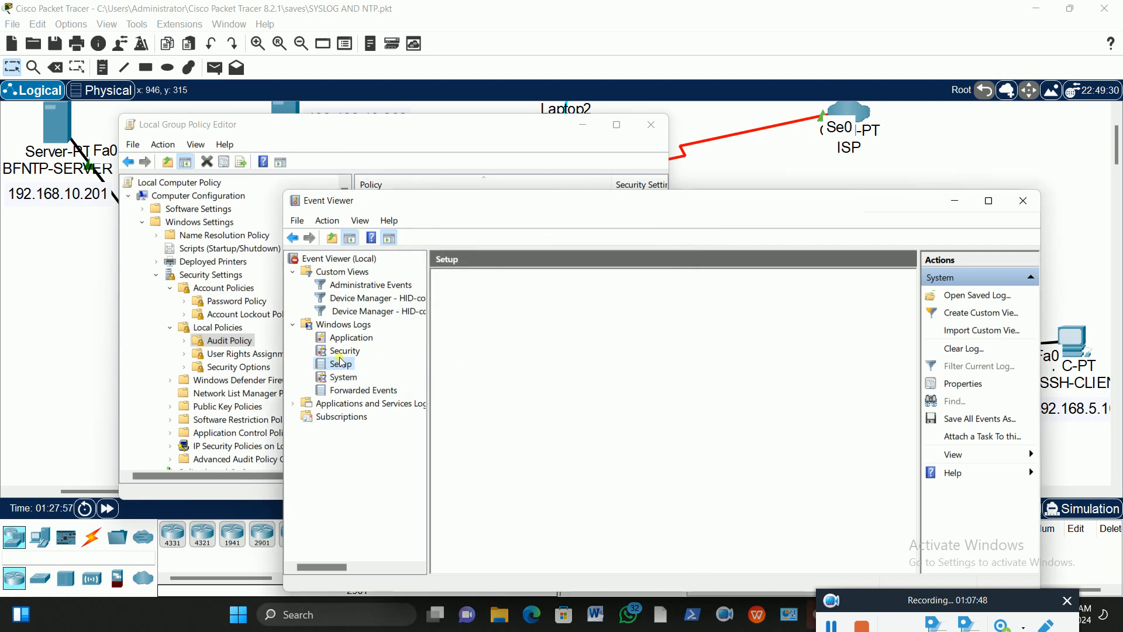
{"action": "left_click", "coordinate": [667, 344]}
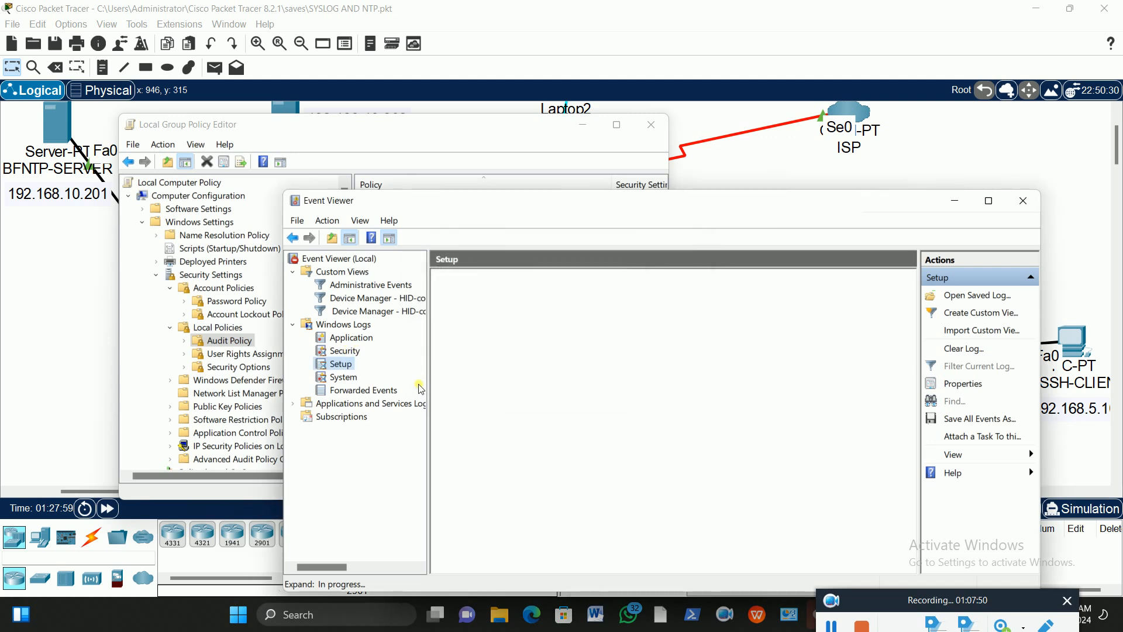
{"action": "left_click", "coordinate": [350, 377]}
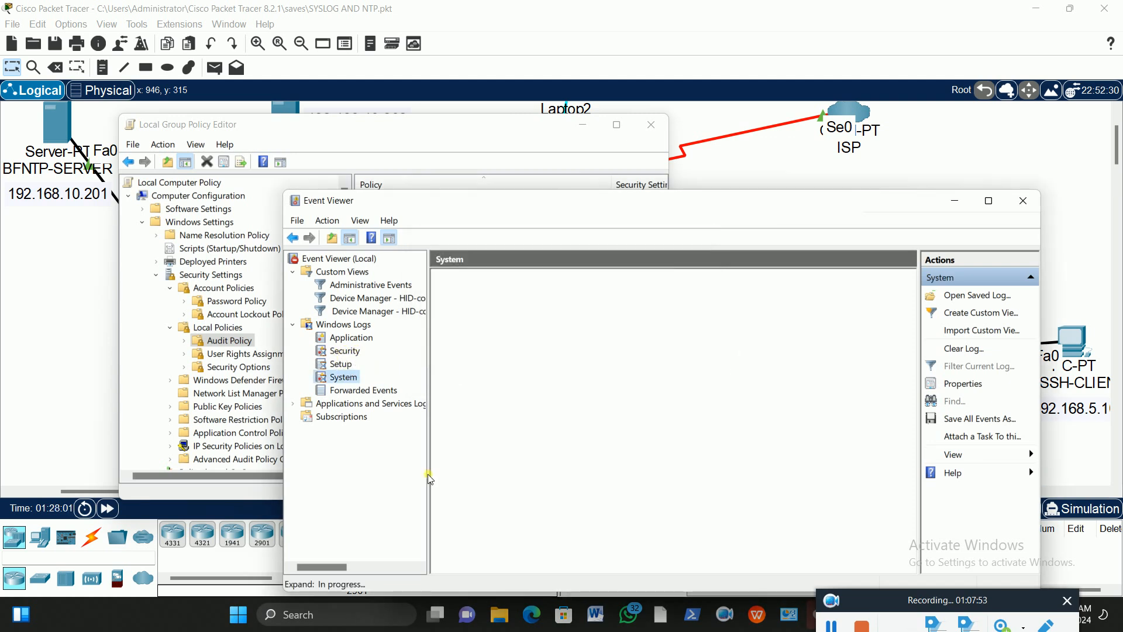
{"action": "left_click", "coordinate": [387, 378]}
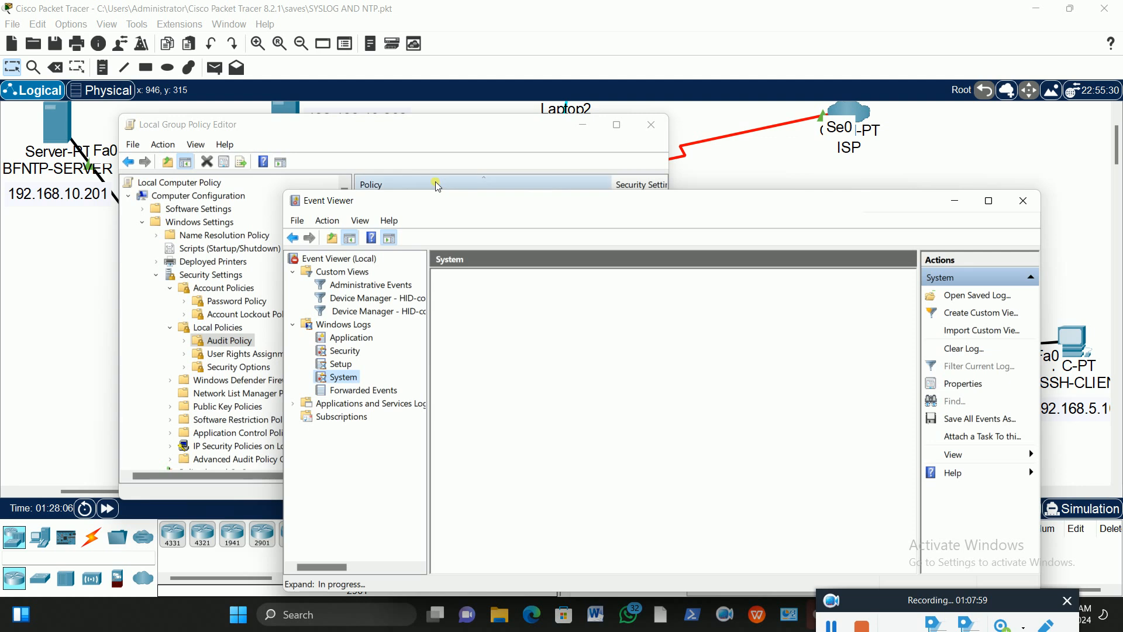
Review the System log's 42,241 events and a DNS Client timeout warning, then switch to Security.
{"action": "left_click_drag", "start_coordinate": [497, 201], "coordinate": [407, 117]}
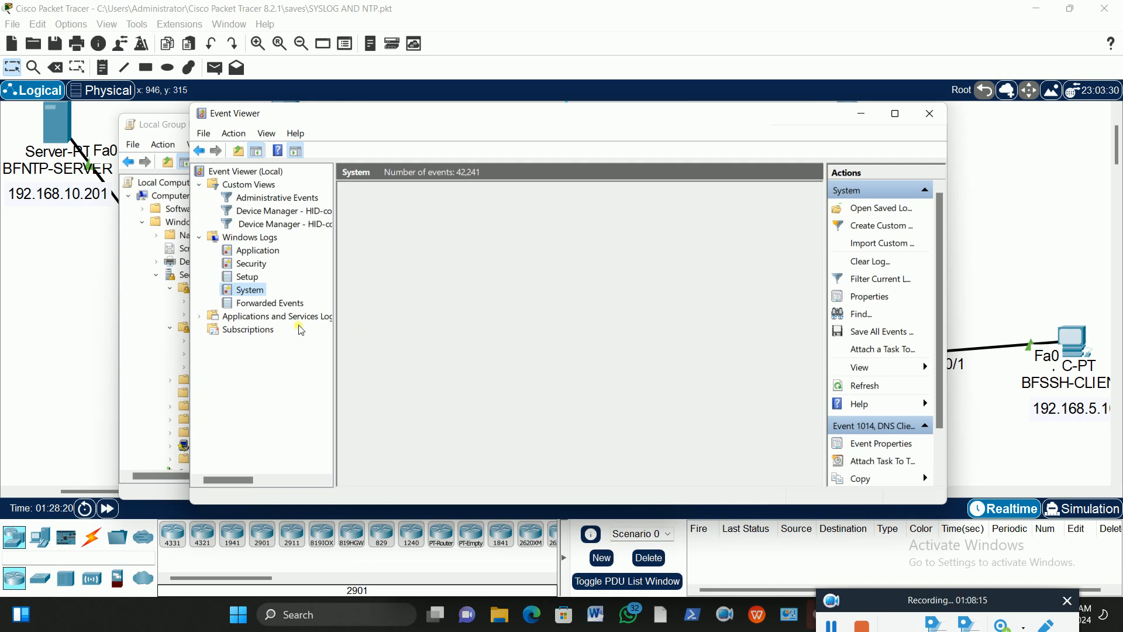
{"action": "left_click", "coordinate": [251, 264]}
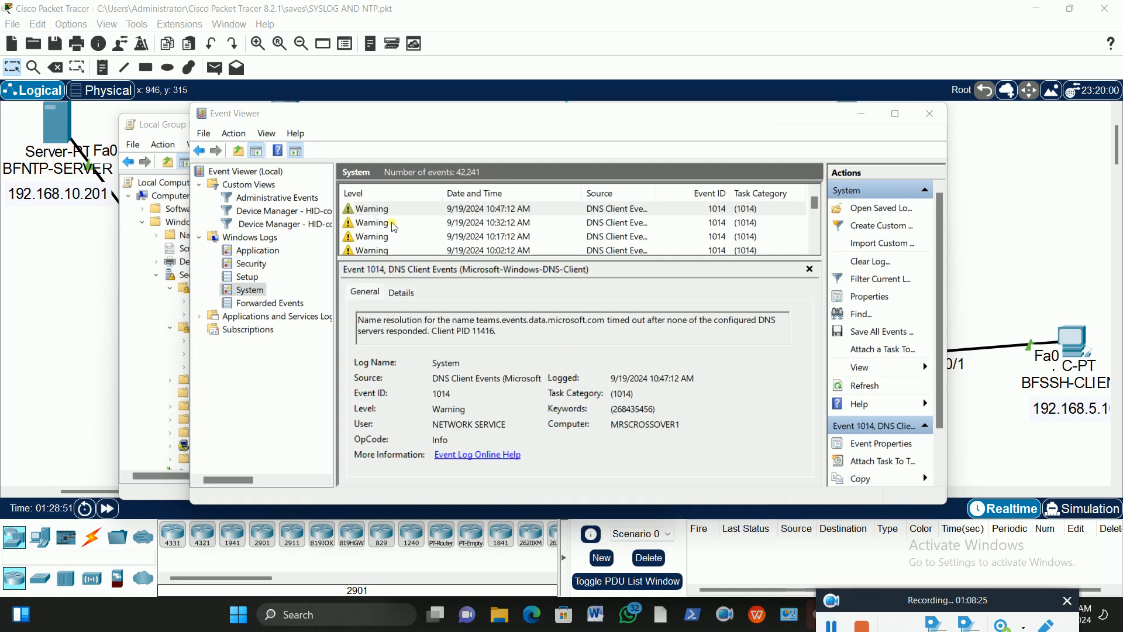
{"action": "left_click_drag", "start_coordinate": [817, 213], "coordinate": [816, 237]}
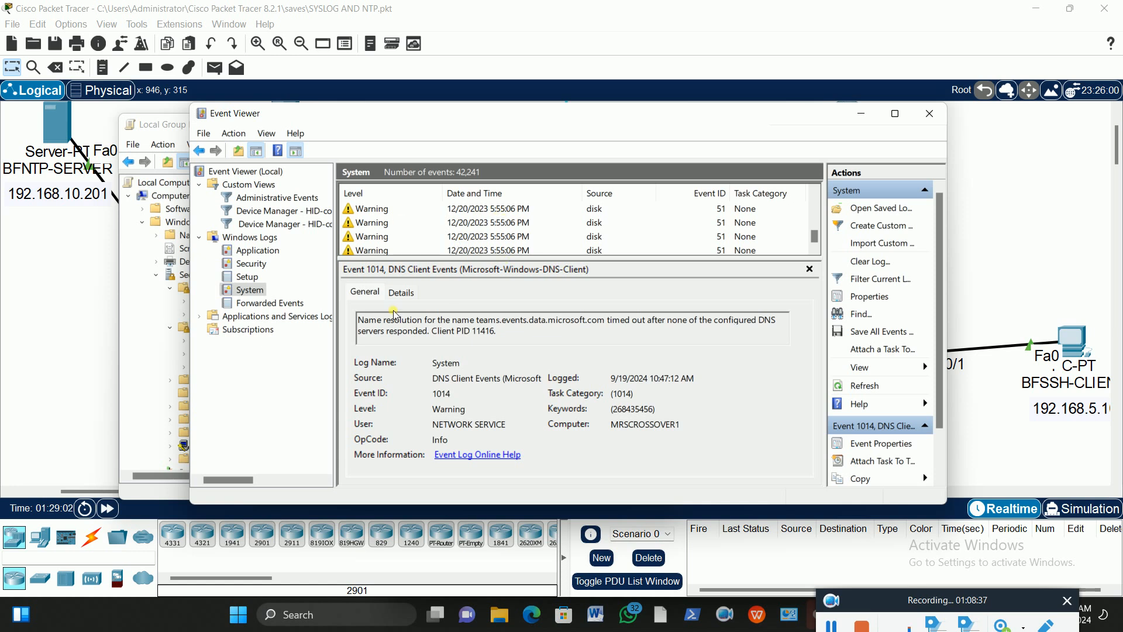
{"action": "left_click", "coordinate": [244, 264]}
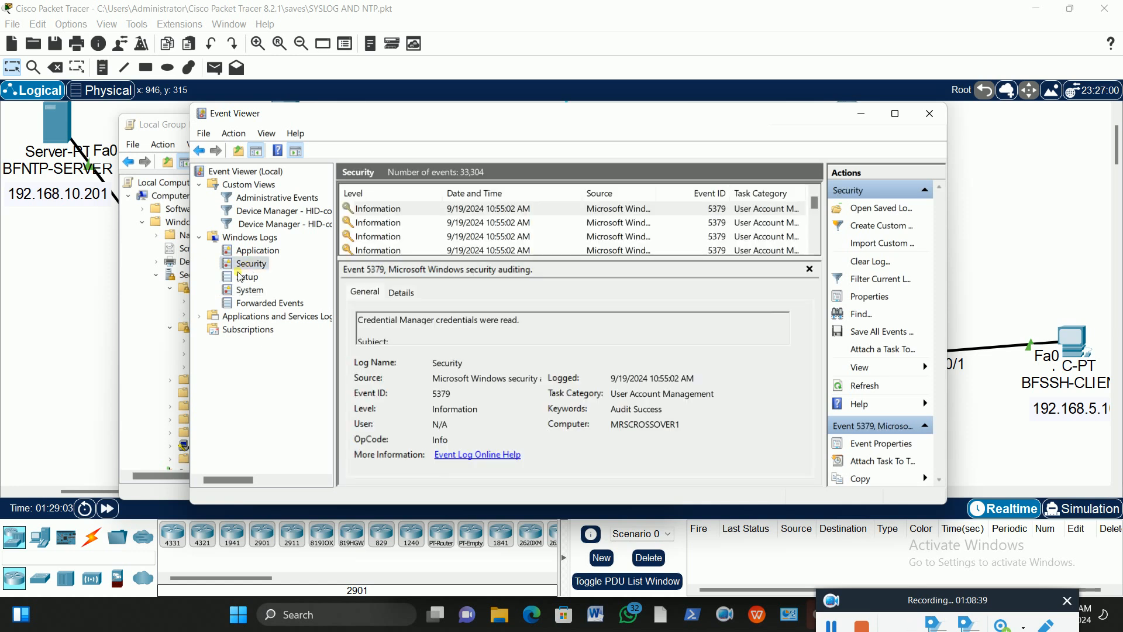
{"action": "scroll", "coordinate": [396, 221], "scroll_direction": "down", "scroll_amount": 3}
{"action": "scroll", "coordinate": [396, 221], "scroll_direction": "down", "scroll_amount": 10}
{"action": "scroll", "coordinate": [400, 222], "scroll_direction": "down", "scroll_amount": 3}
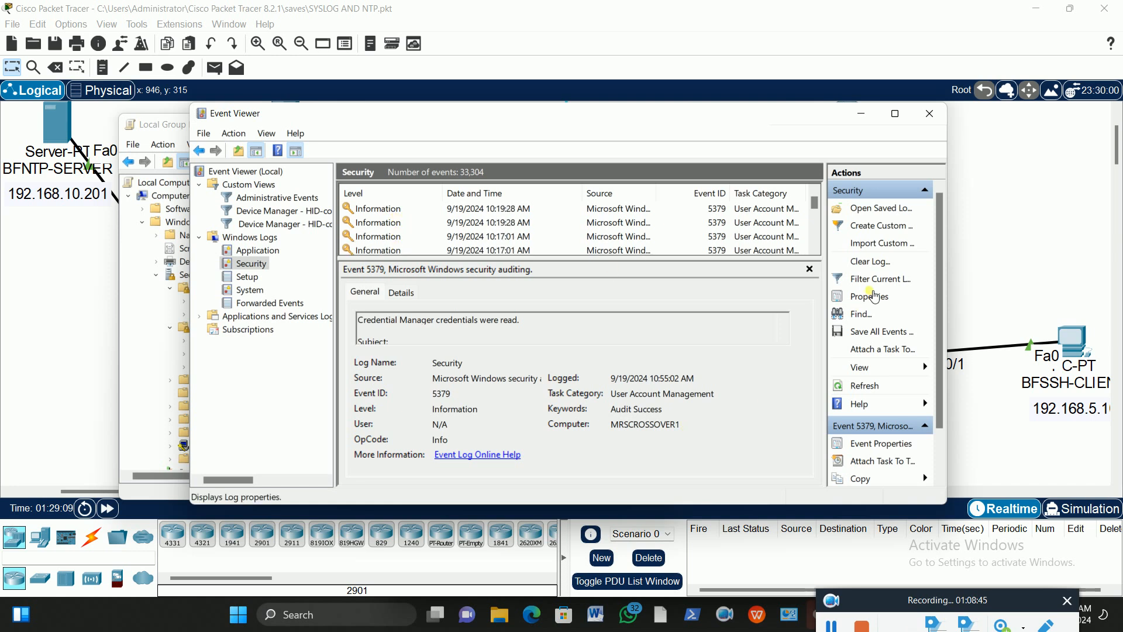
{"action": "left_click", "coordinate": [817, 194]}
{"action": "left_click", "coordinate": [818, 194]}
{"action": "left_click", "coordinate": [816, 194]}
{"action": "left_click", "coordinate": [817, 194]}
{"action": "left_click", "coordinate": [817, 194]}
{"action": "left_click", "coordinate": [816, 195]}
{"action": "left_click", "coordinate": [817, 195]}
{"action": "left_click", "coordinate": [817, 194]}
{"action": "left_click", "coordinate": [816, 194]}
{"action": "left_click", "coordinate": [817, 195]}
{"action": "left_click", "coordinate": [816, 194]}
{"action": "left_click", "coordinate": [816, 195]}
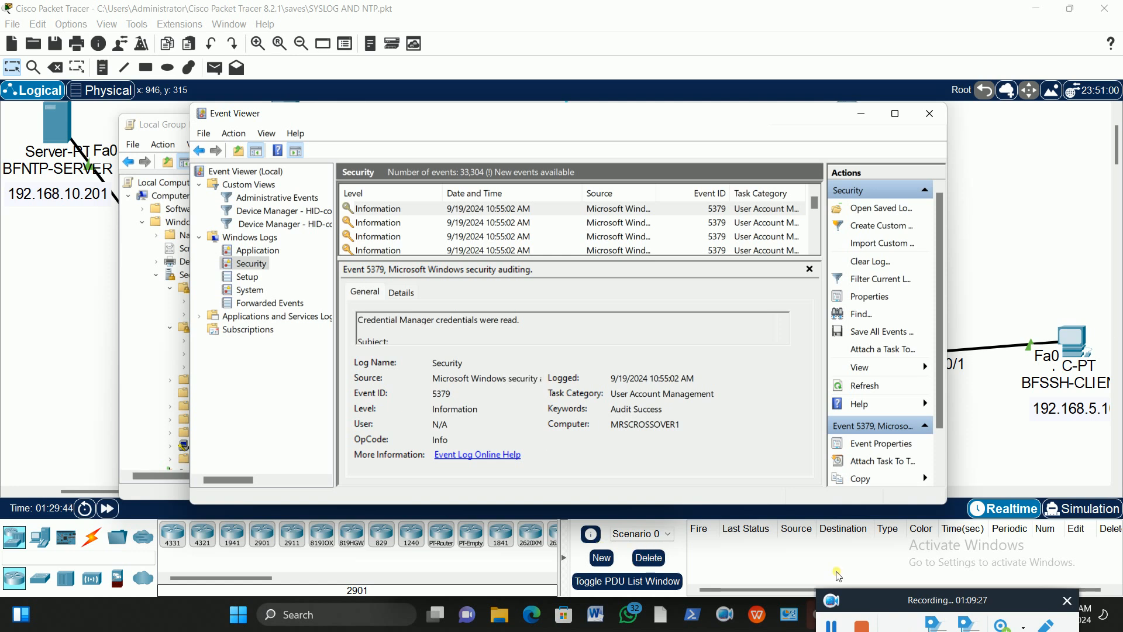
Refresh the Security log to reveal the new 10:58 logon events, then maximize Event Viewer.
{"action": "left_click", "coordinate": [887, 387]}
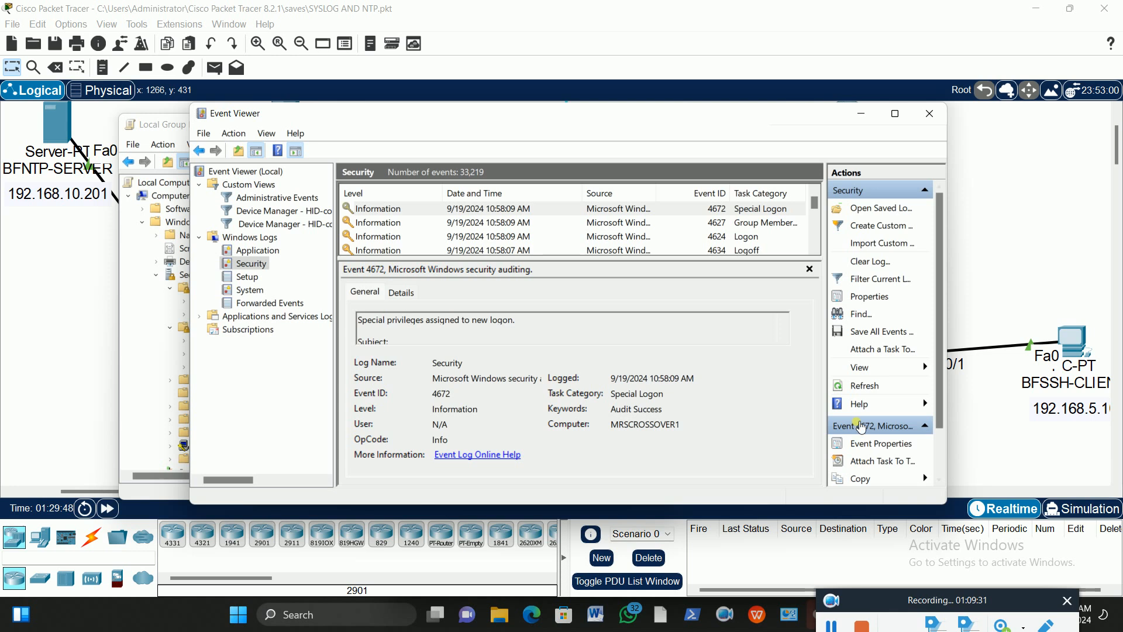
{"action": "left_click", "coordinate": [870, 386]}
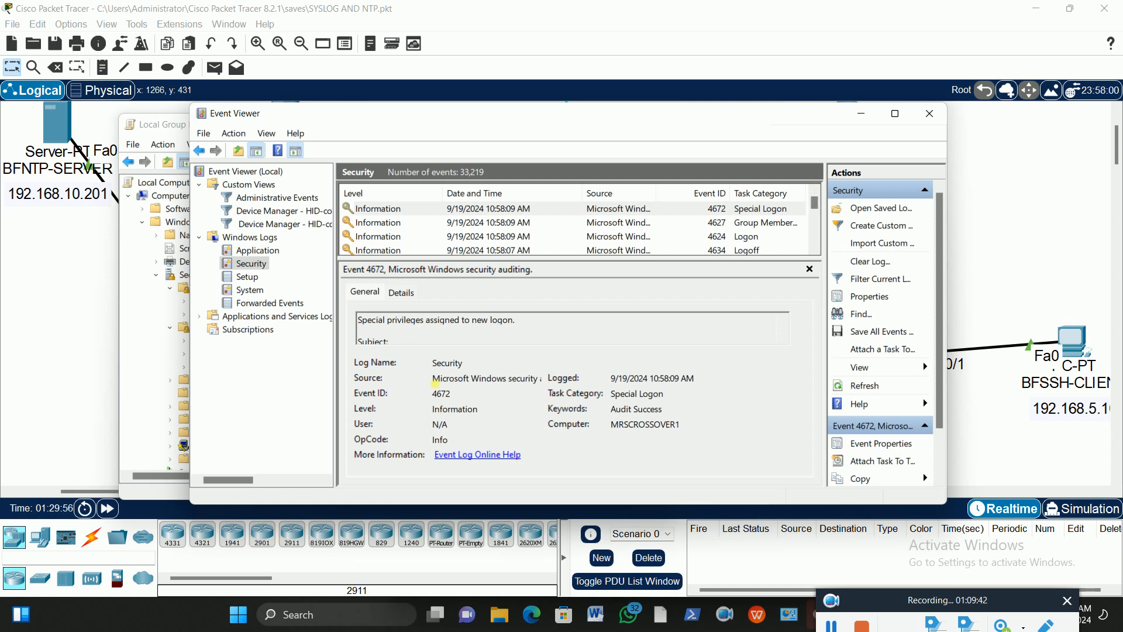
{"action": "left_click", "coordinate": [245, 291]}
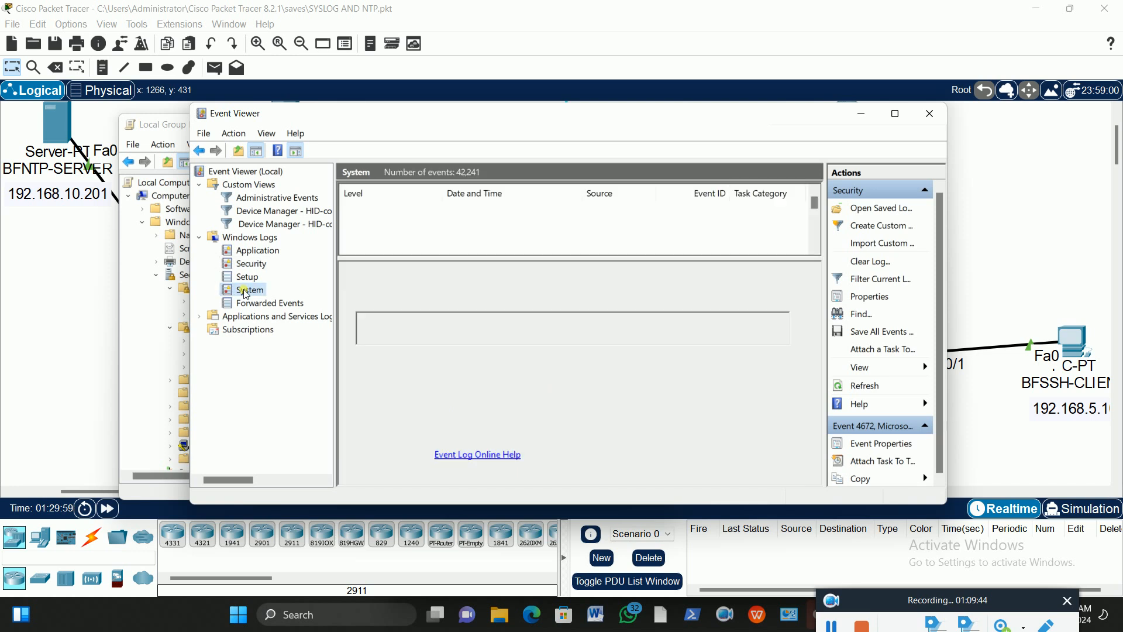
{"action": "left_click", "coordinate": [253, 279]}
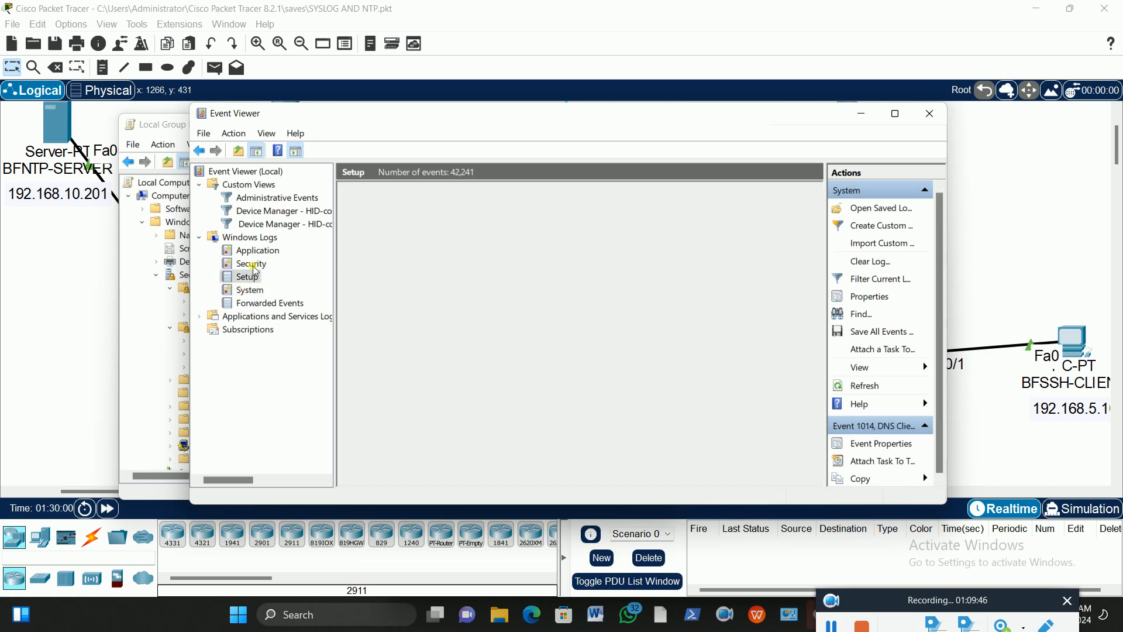
{"action": "left_click", "coordinate": [260, 266]}
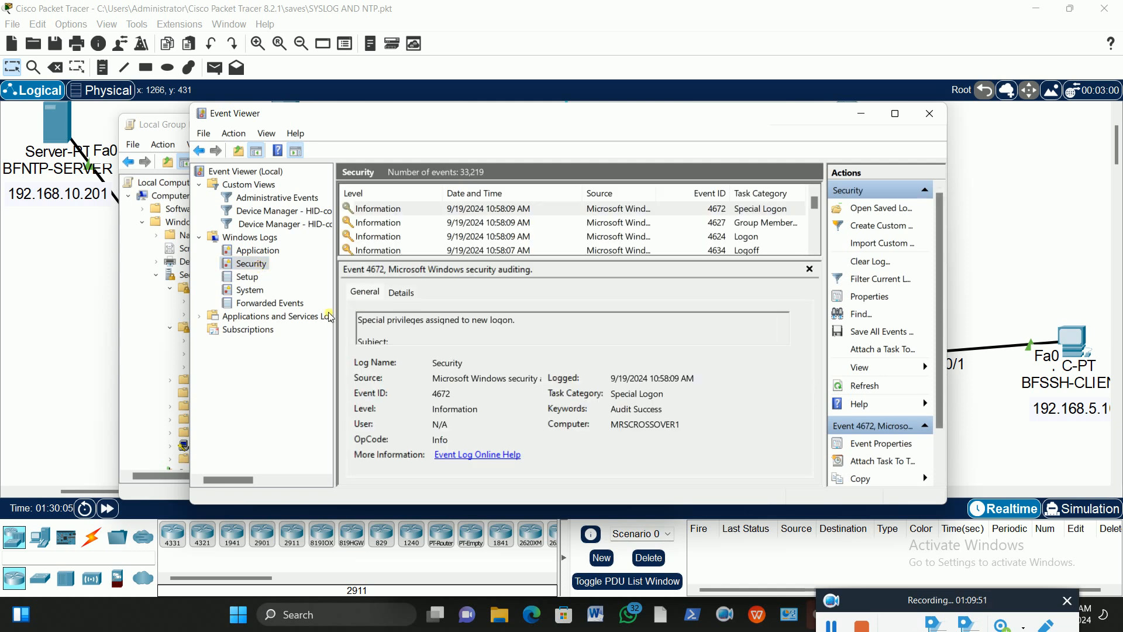
{"action": "left_click", "coordinate": [895, 114]}
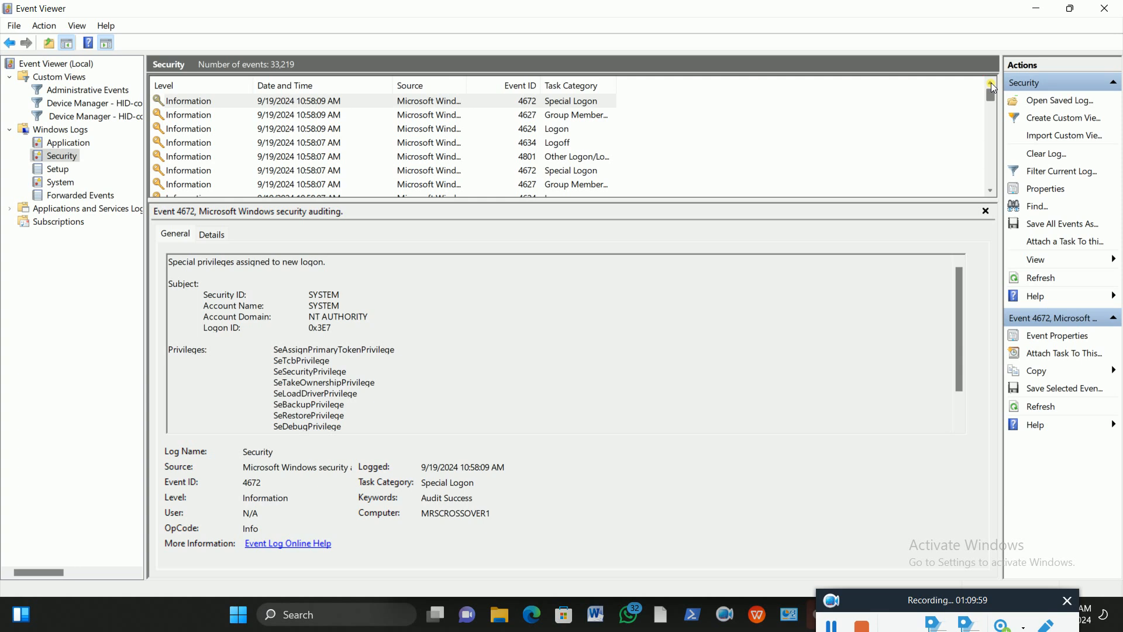
Refresh the Security log twice to pick up the latest events.
{"action": "left_click", "coordinate": [1047, 277]}
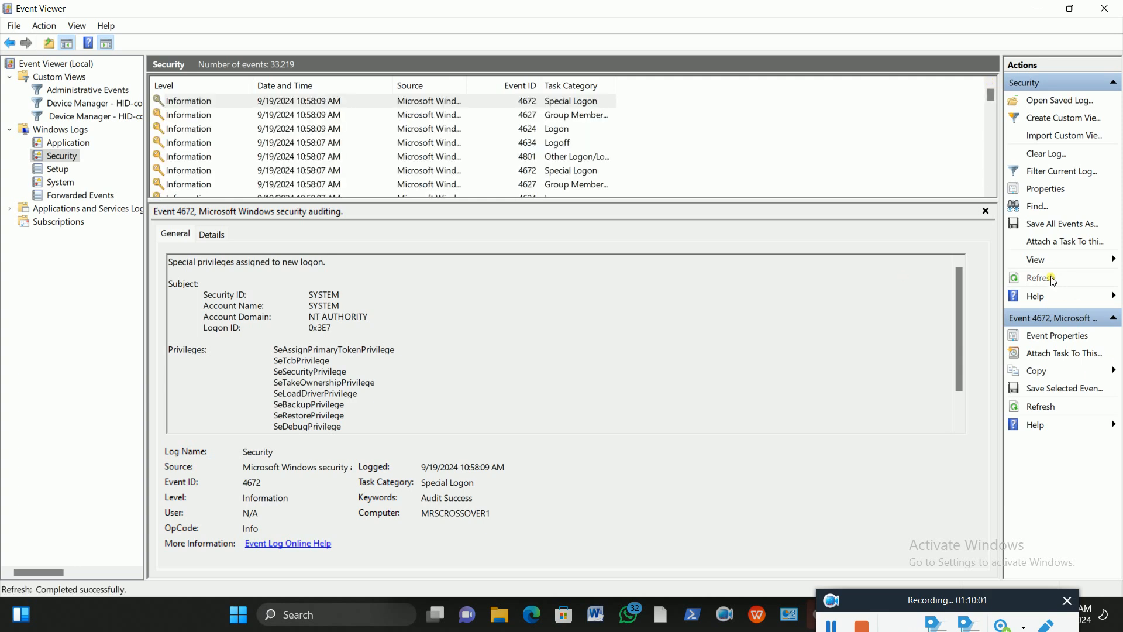
{"action": "left_click", "coordinate": [1052, 279]}
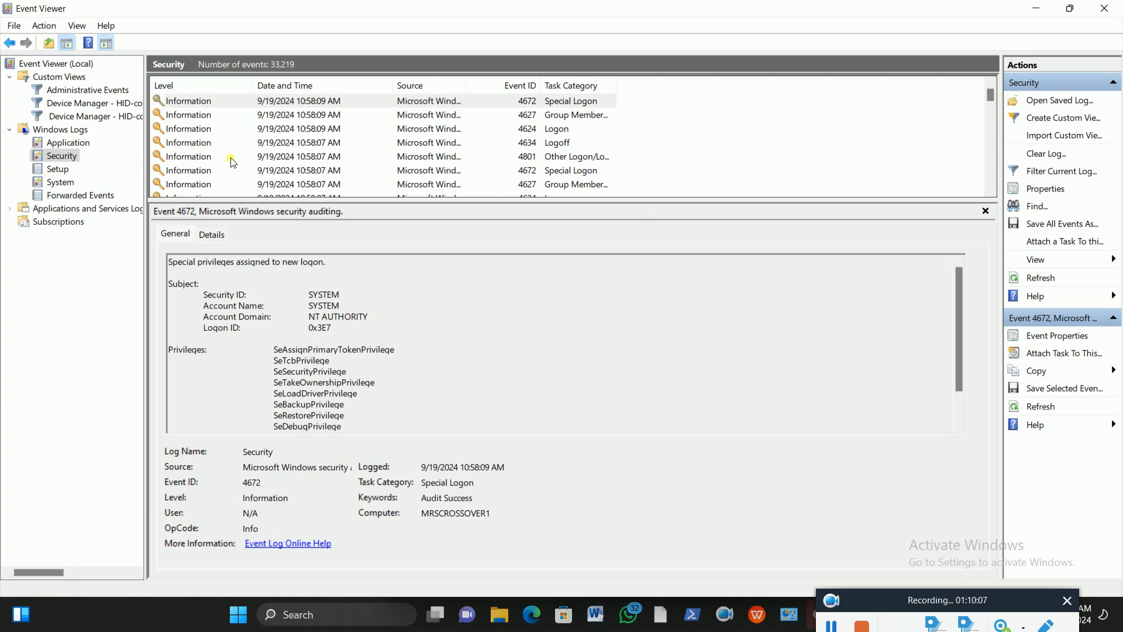
{"action": "scroll", "coordinate": [230, 156], "scroll_direction": "down", "scroll_amount": 15}
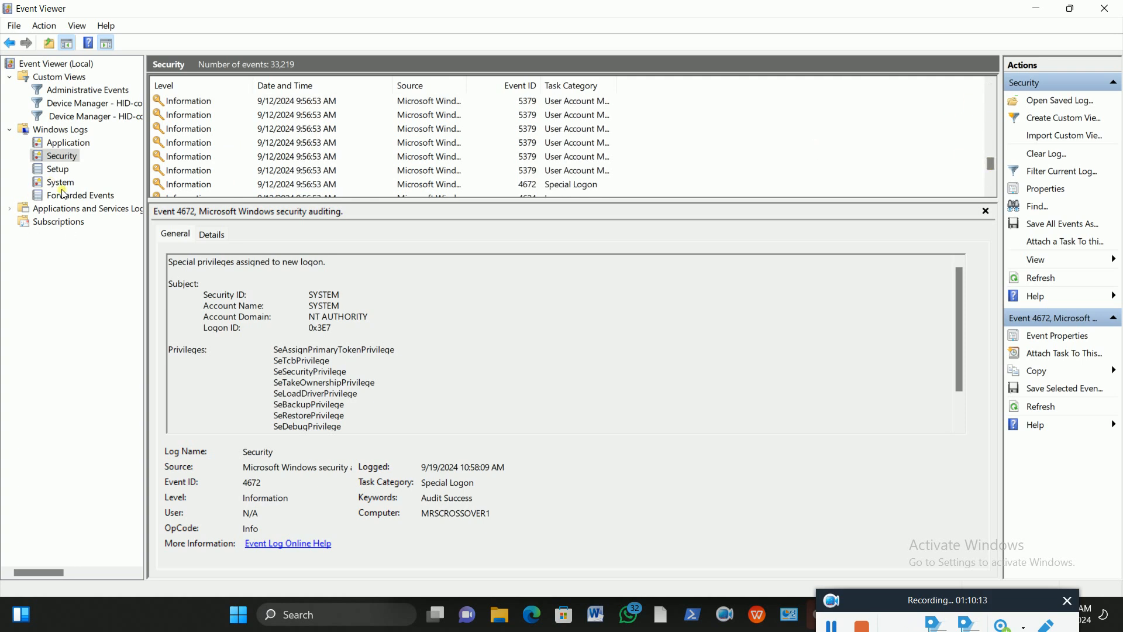
Show the System log's DNS Client 1014 warnings and expand Applications and Services Logs.
{"action": "left_click", "coordinate": [83, 146]}
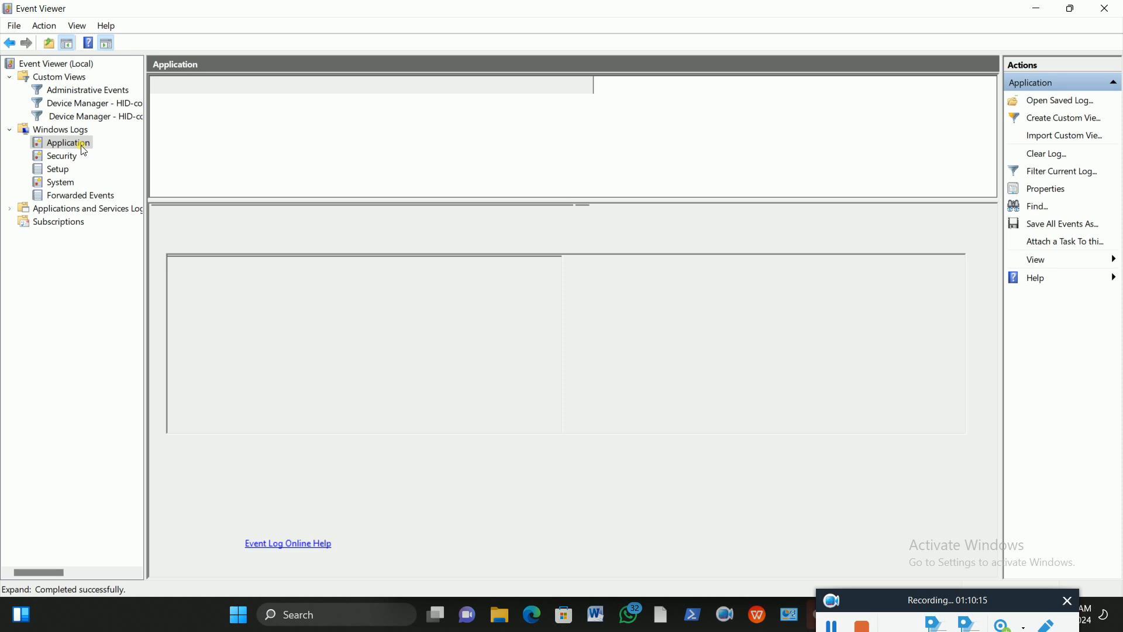
{"action": "left_click", "coordinate": [65, 186]}
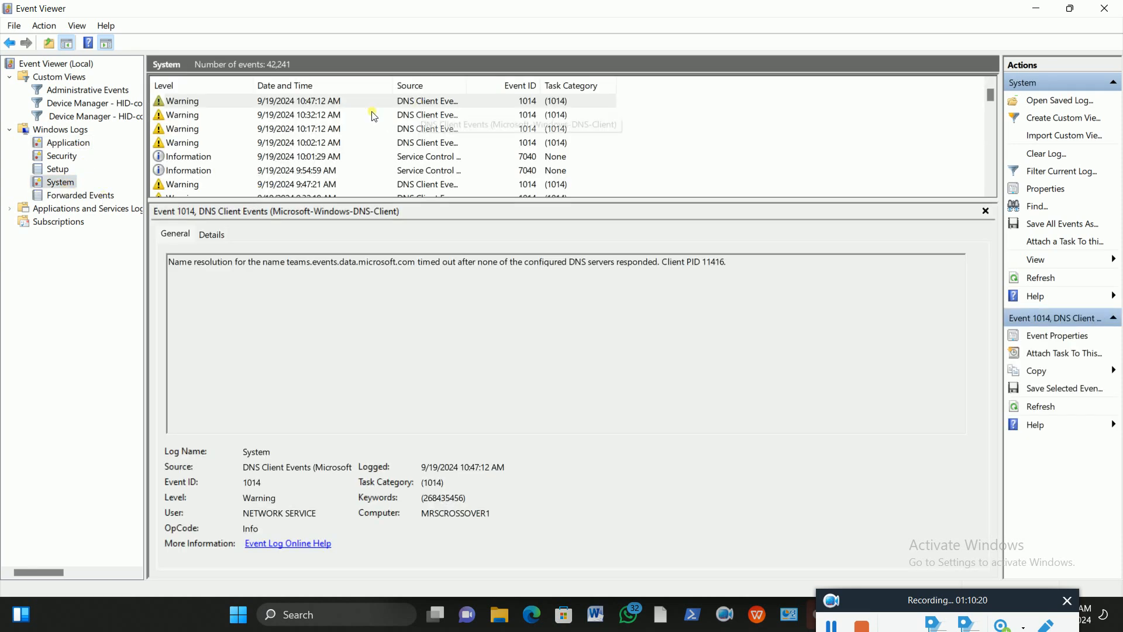
{"action": "scroll", "coordinate": [373, 117], "scroll_direction": "down", "scroll_amount": 3}
{"action": "scroll", "coordinate": [372, 117], "scroll_direction": "up", "scroll_amount": 3}
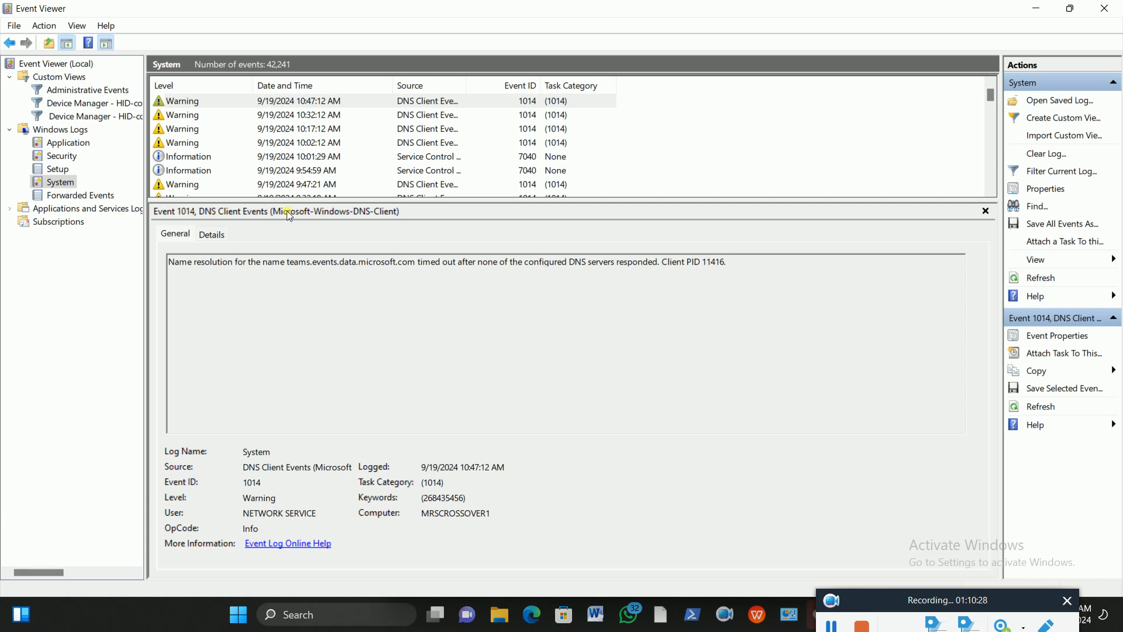
{"action": "left_click", "coordinate": [10, 209]}
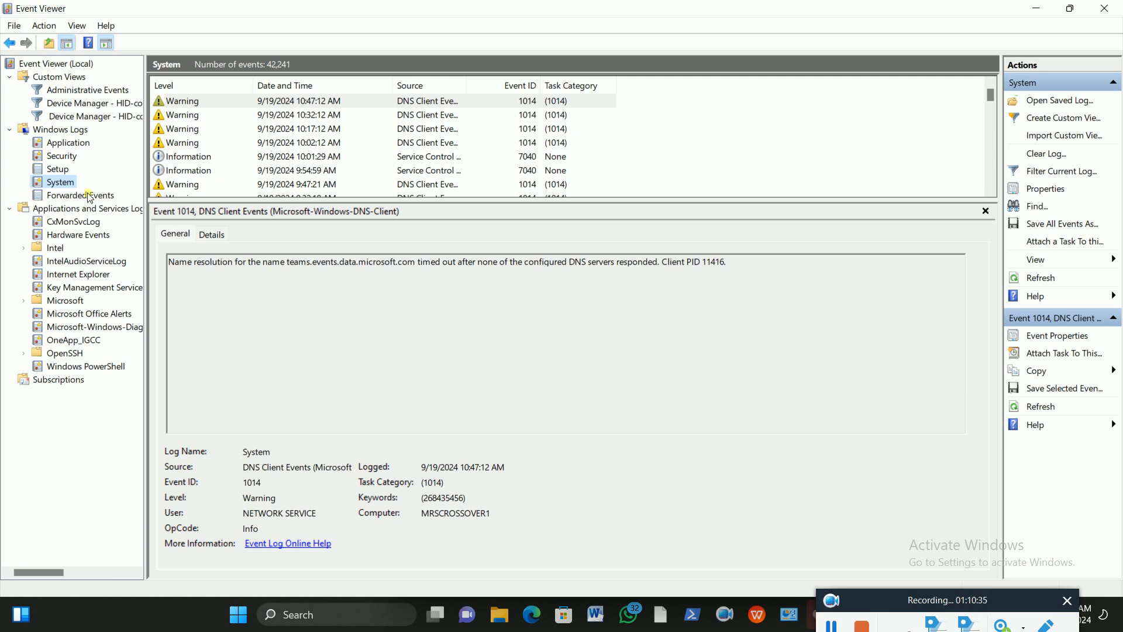
Inspect a Credential Manager 5379 event in the Security log.
{"action": "left_click", "coordinate": [61, 157]}
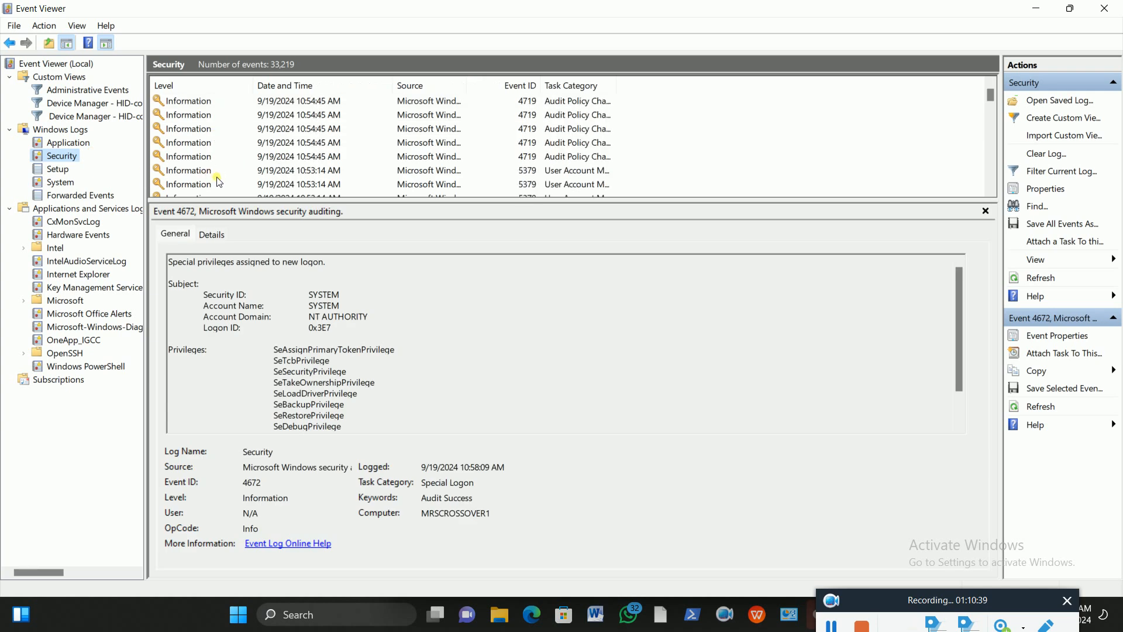
{"action": "left_click_drag", "start_coordinate": [991, 95], "coordinate": [991, 178]}
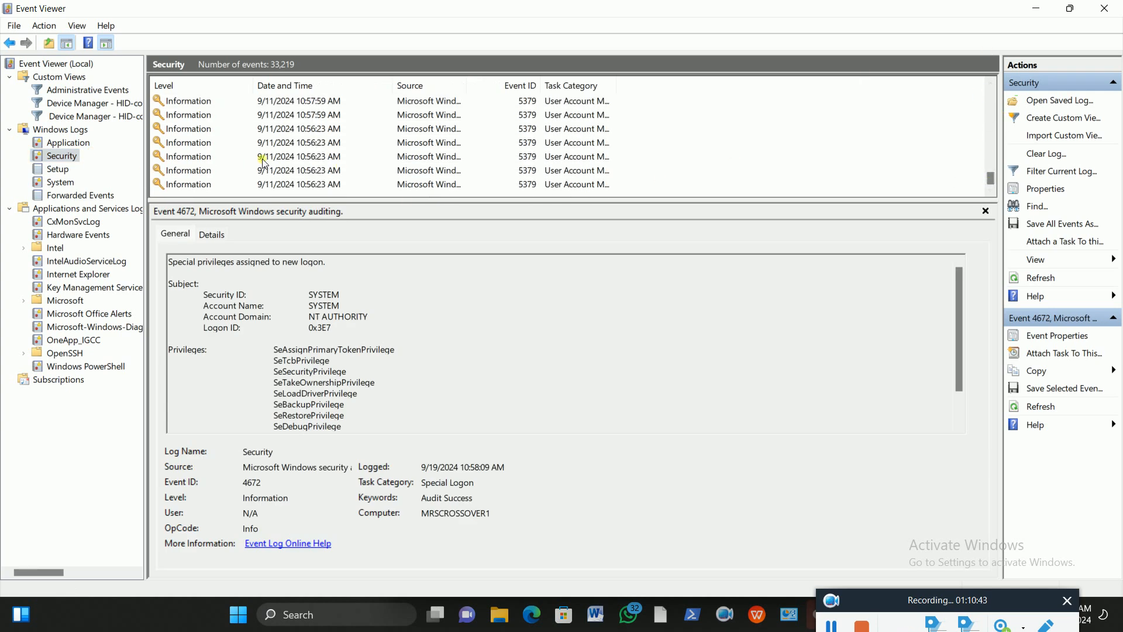
{"action": "scroll", "coordinate": [223, 140], "scroll_direction": "up", "scroll_amount": 3}
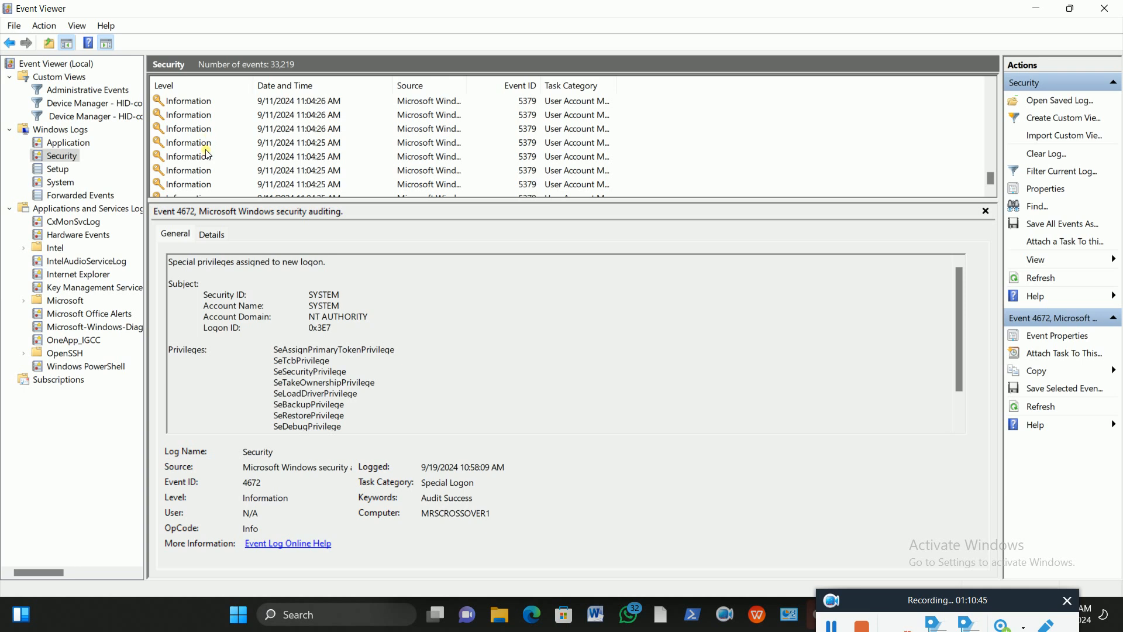
{"action": "left_click", "coordinate": [205, 157]}
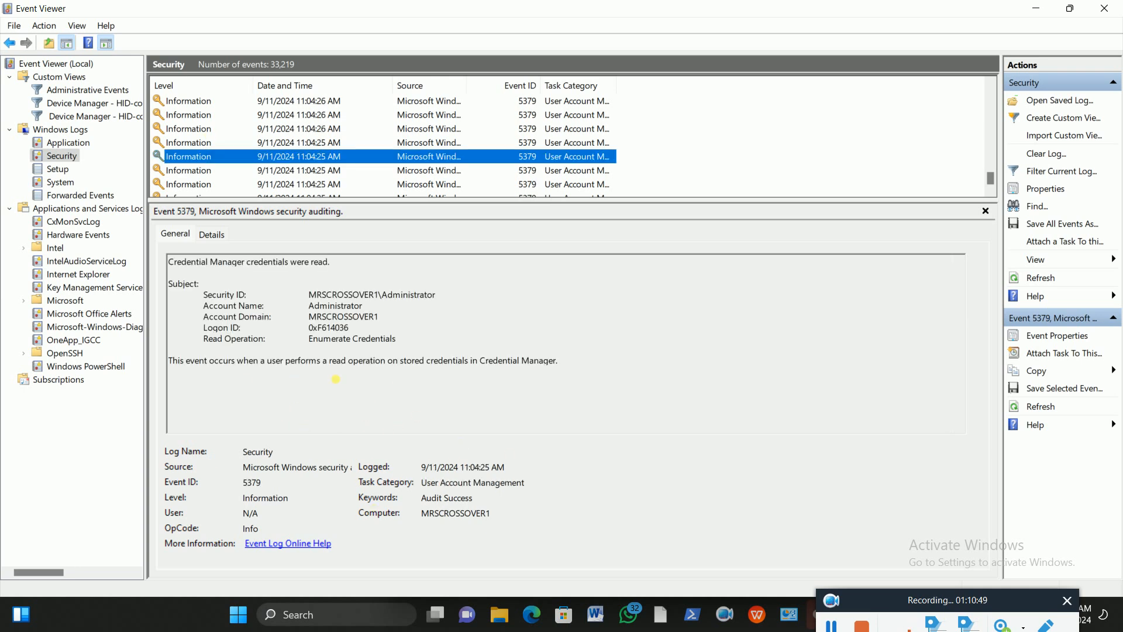
In the System log, view Server error 2505, then the DNS Client warning 1014.
{"action": "left_click", "coordinate": [80, 186]}
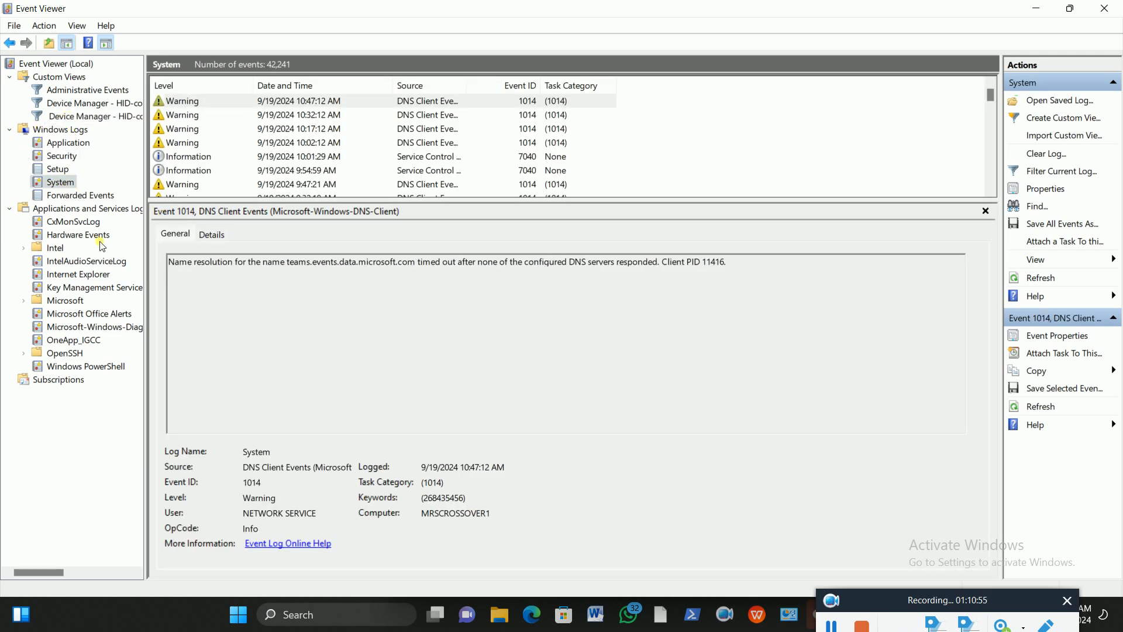
{"action": "scroll", "coordinate": [219, 153], "scroll_direction": "down", "scroll_amount": 6}
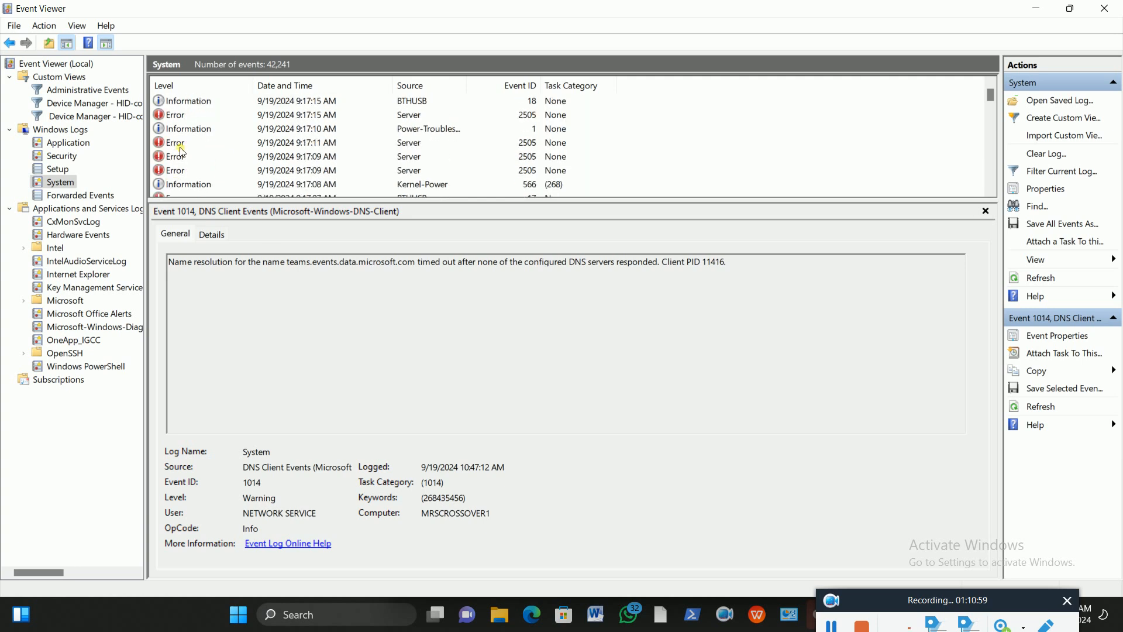
{"action": "left_click", "coordinate": [176, 116]}
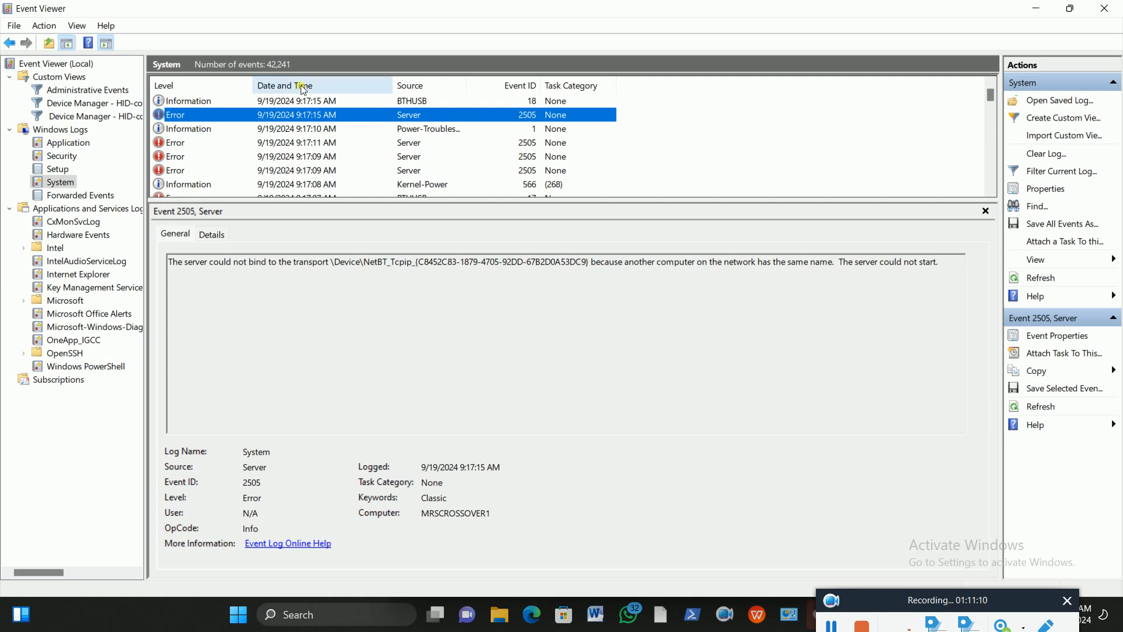
{"action": "scroll", "coordinate": [191, 123], "scroll_direction": "up", "scroll_amount": 3}
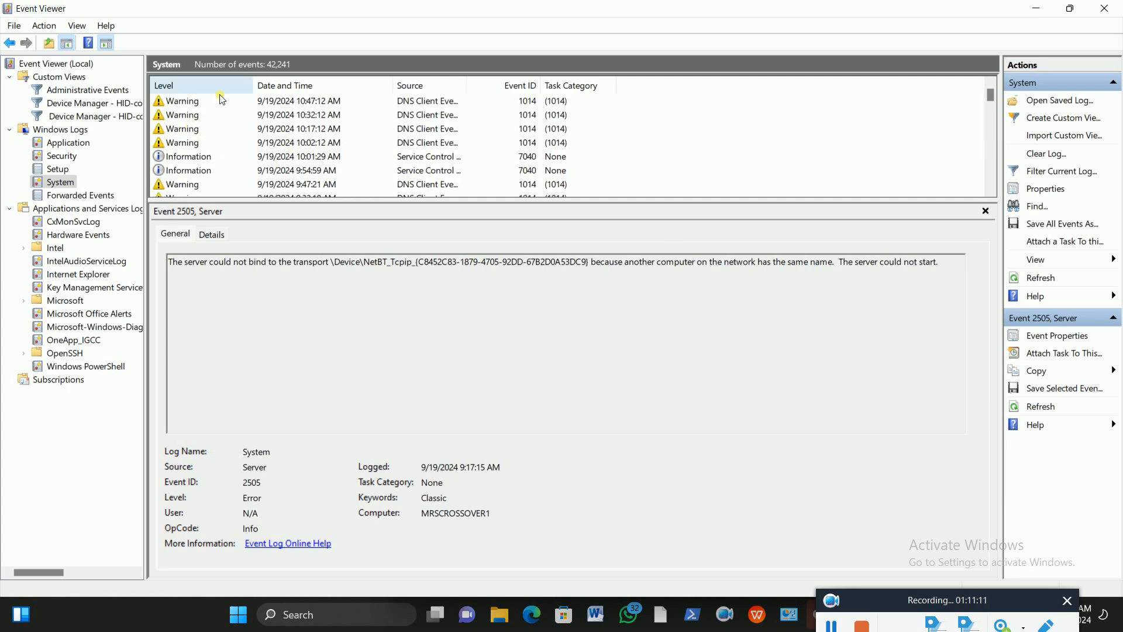
{"action": "left_click", "coordinate": [193, 104]}
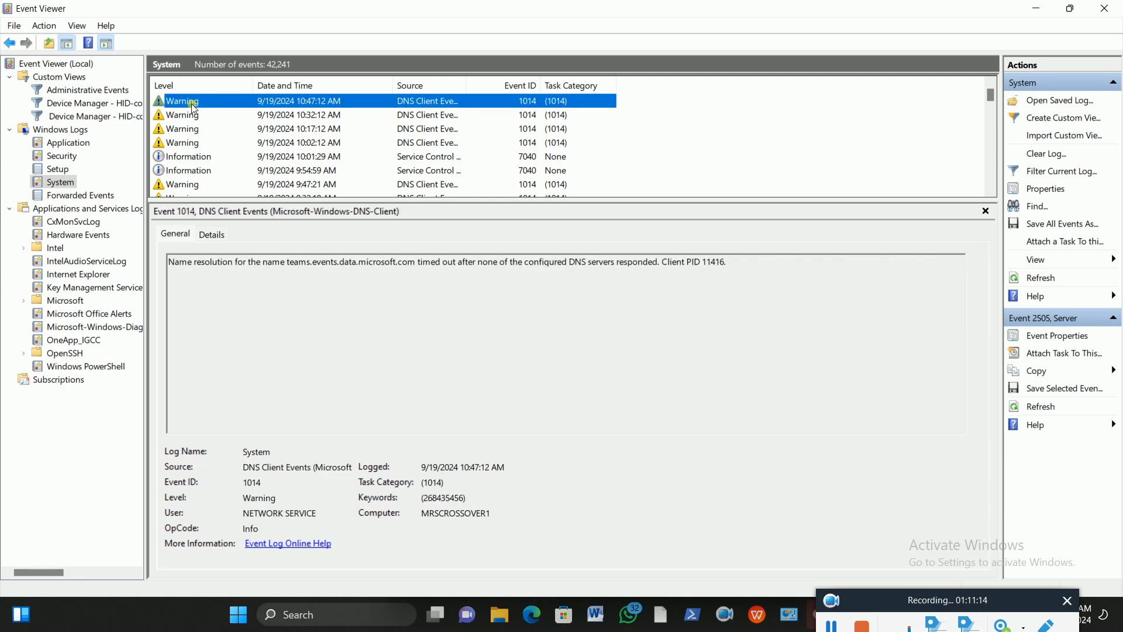
Check the full Event Properties of DNS Client warning 1014, then minimize Event Viewer.
{"action": "double_click", "coordinate": [194, 107]}
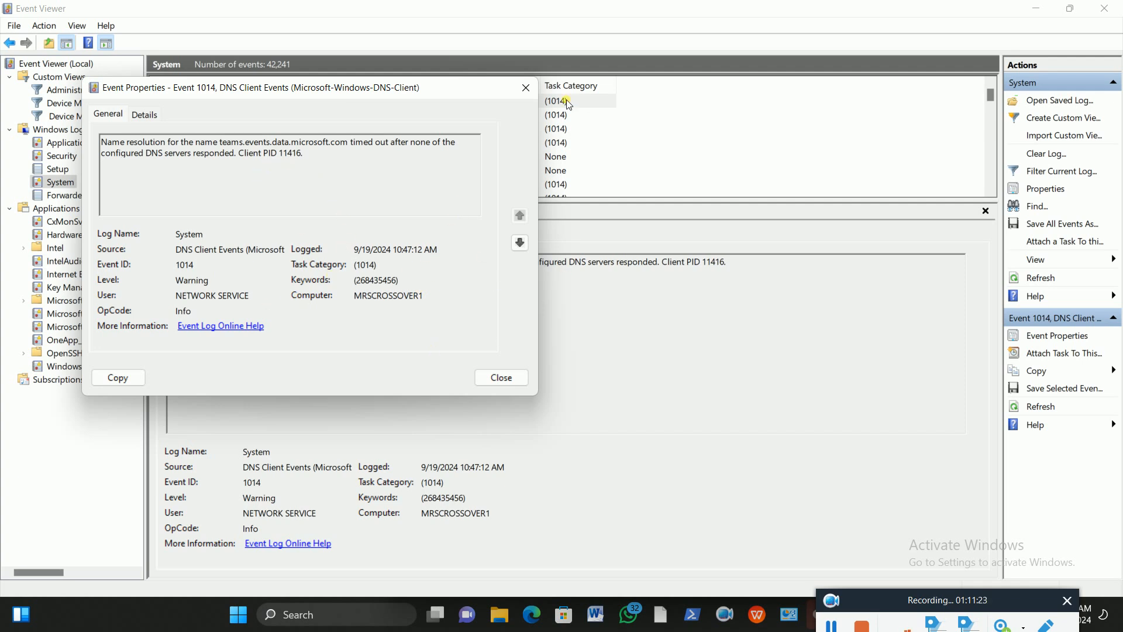
{"action": "left_click", "coordinate": [504, 378]}
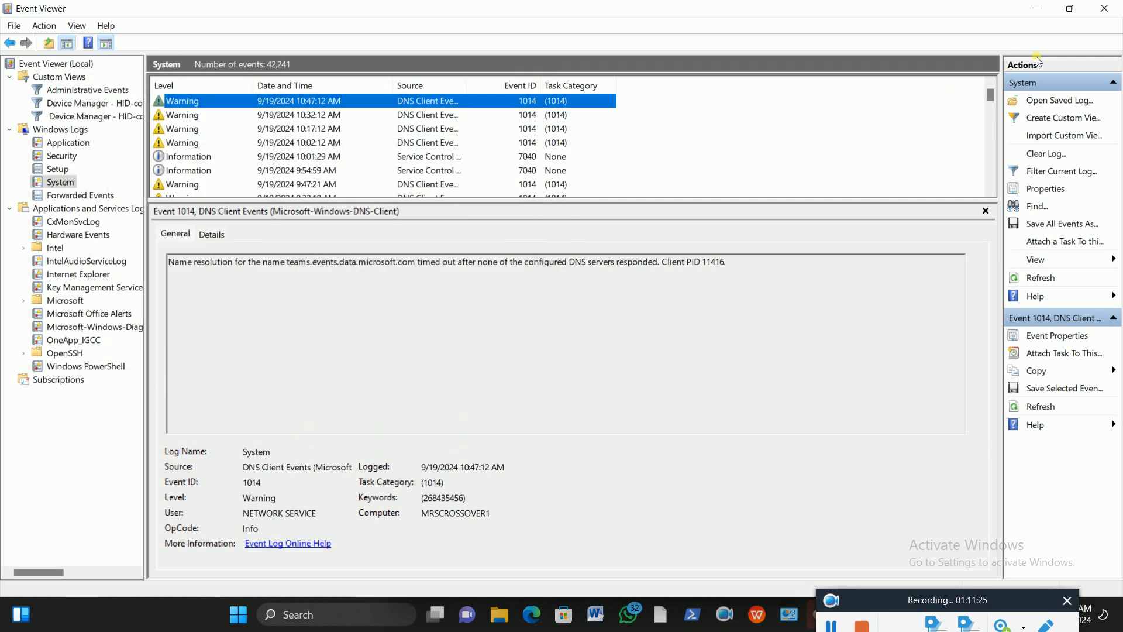
{"action": "left_click", "coordinate": [1036, 9]}
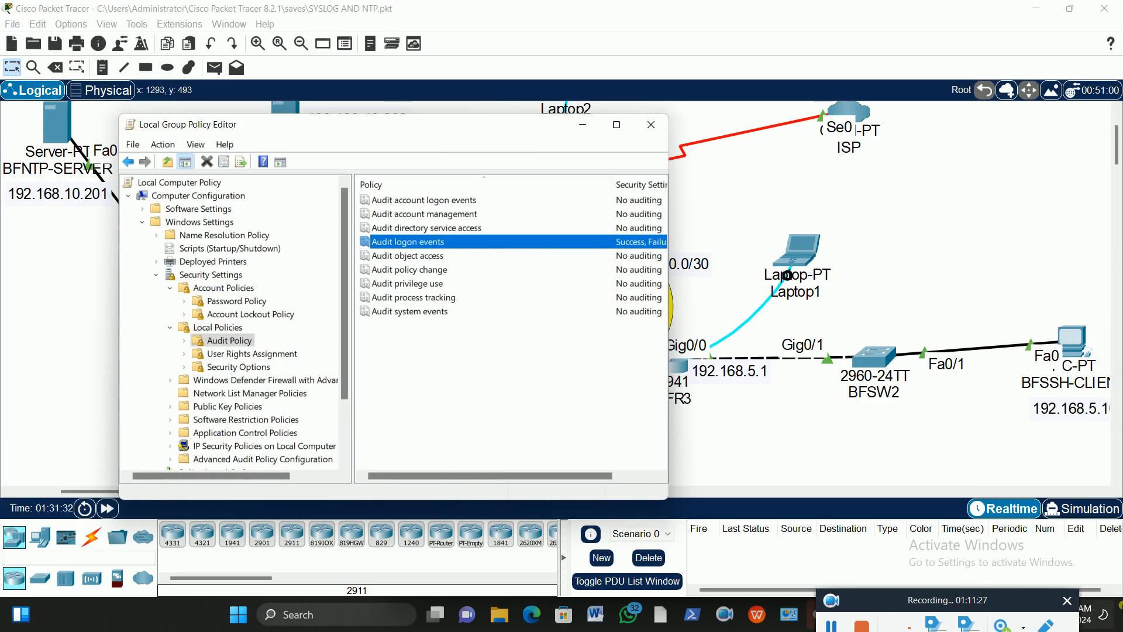
Close the Local Group Policy Editor to uncover the OSPF Area 0 topology.
{"action": "left_click", "coordinate": [654, 124]}
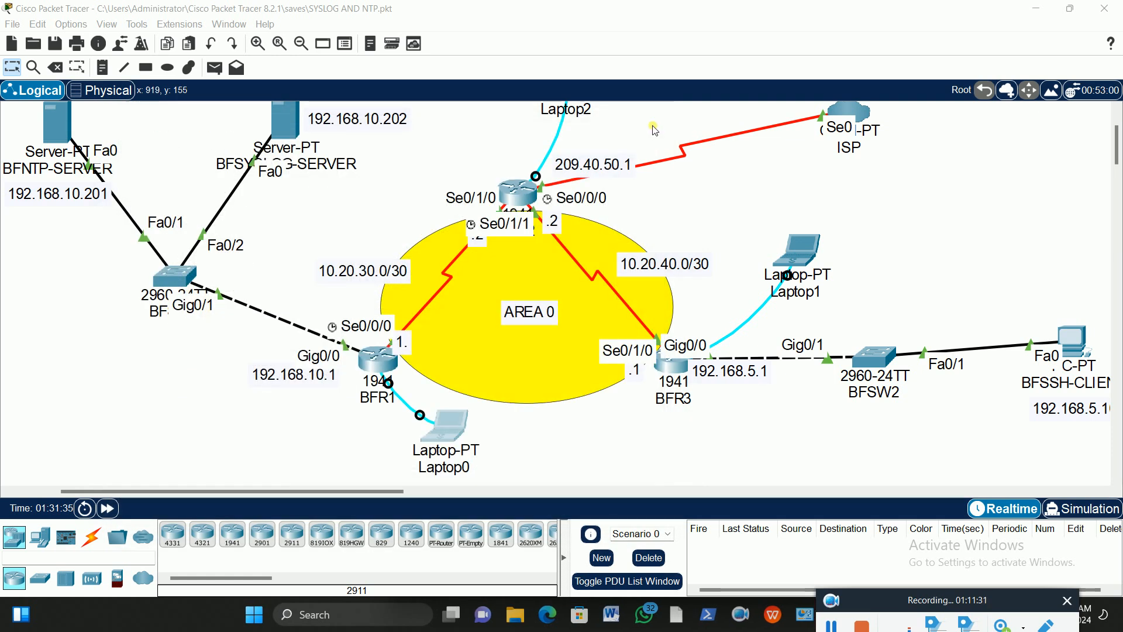